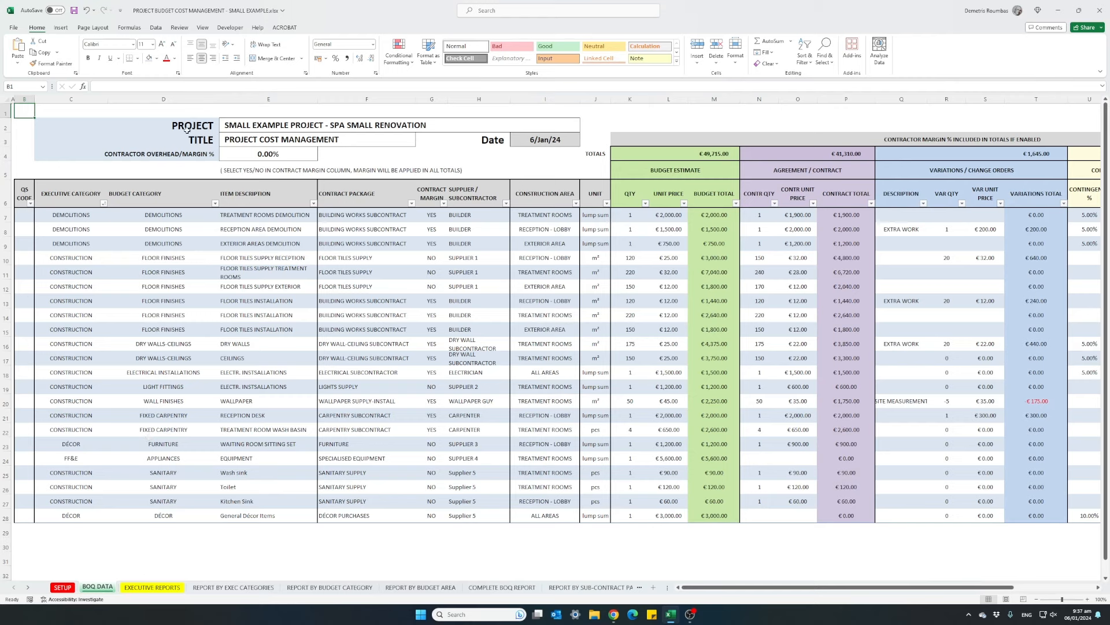
Step: Review the BOQ DATA header fields, the first demolition row's entries and the cost columns through to the contractor's margin total
click(234, 126)
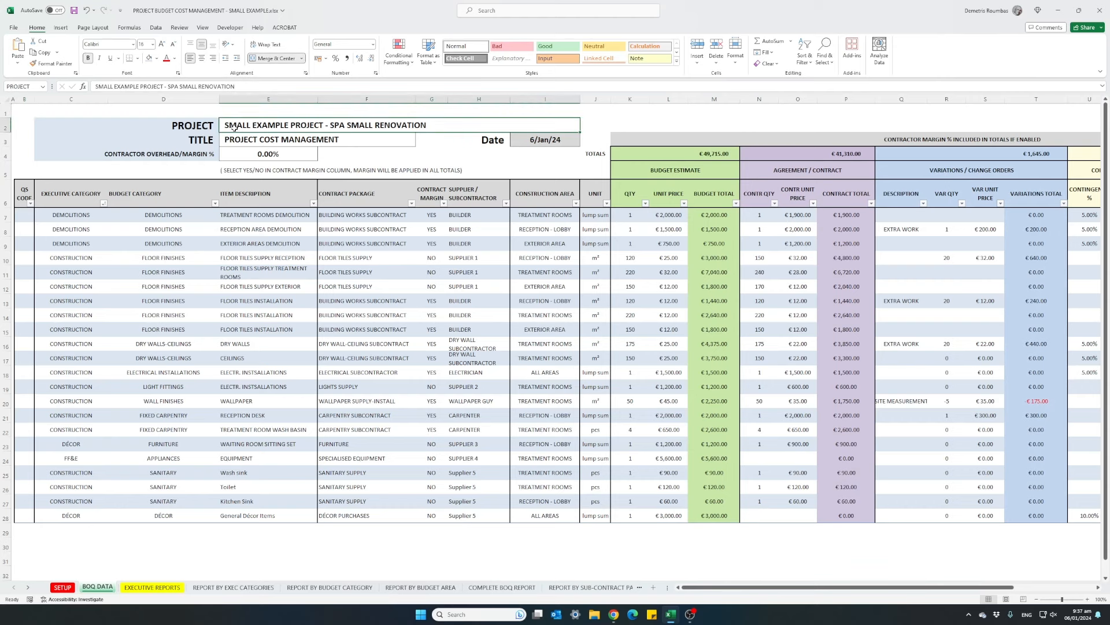
click(236, 141)
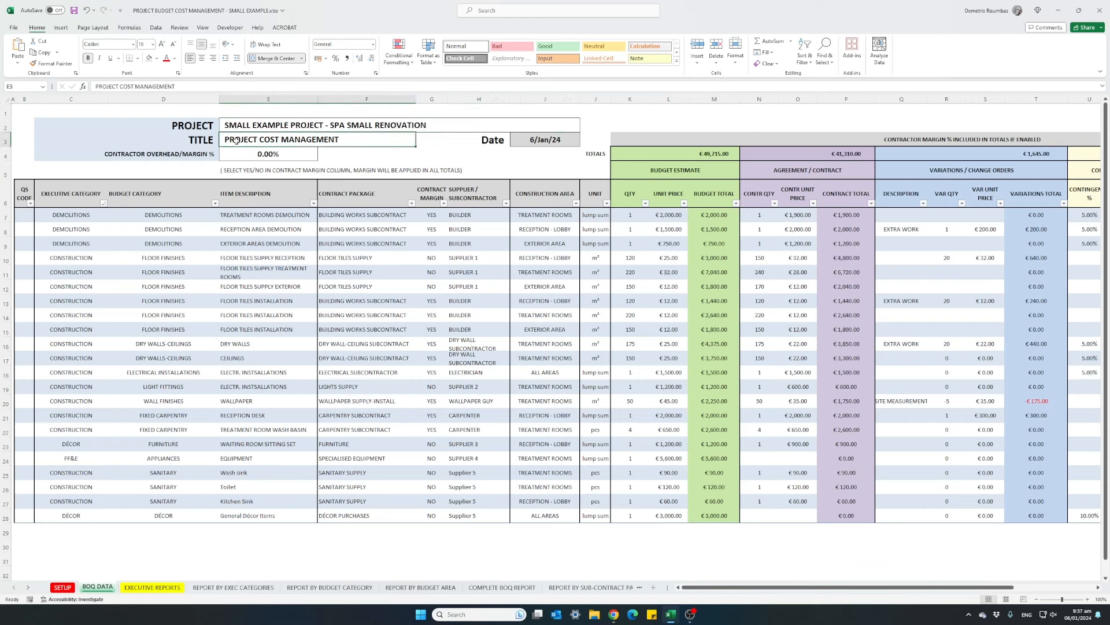
click(234, 155)
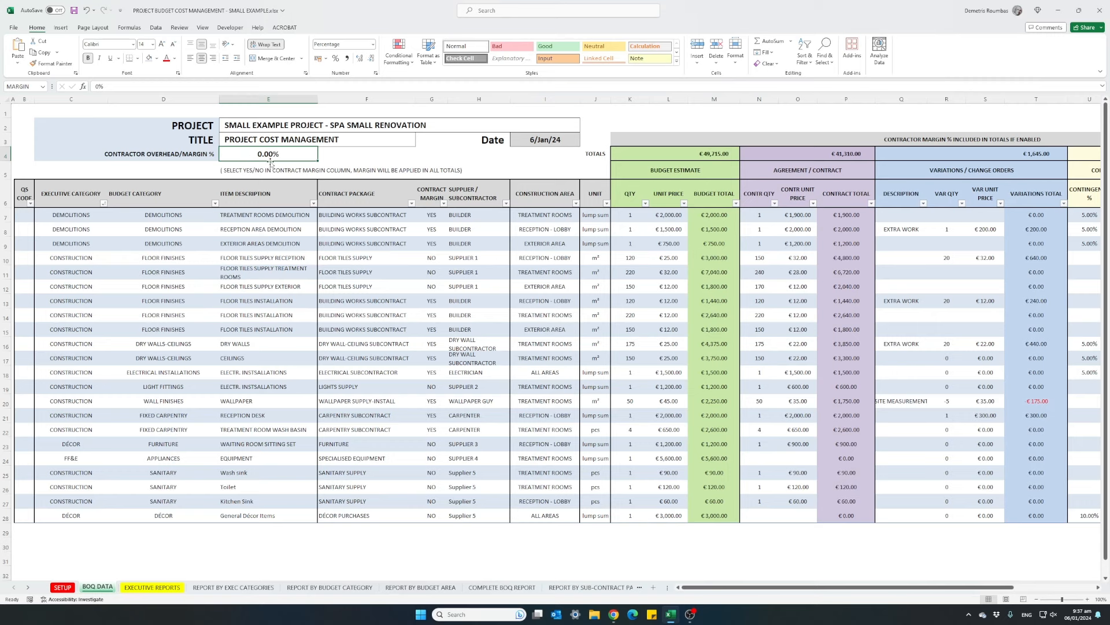
click(517, 140)
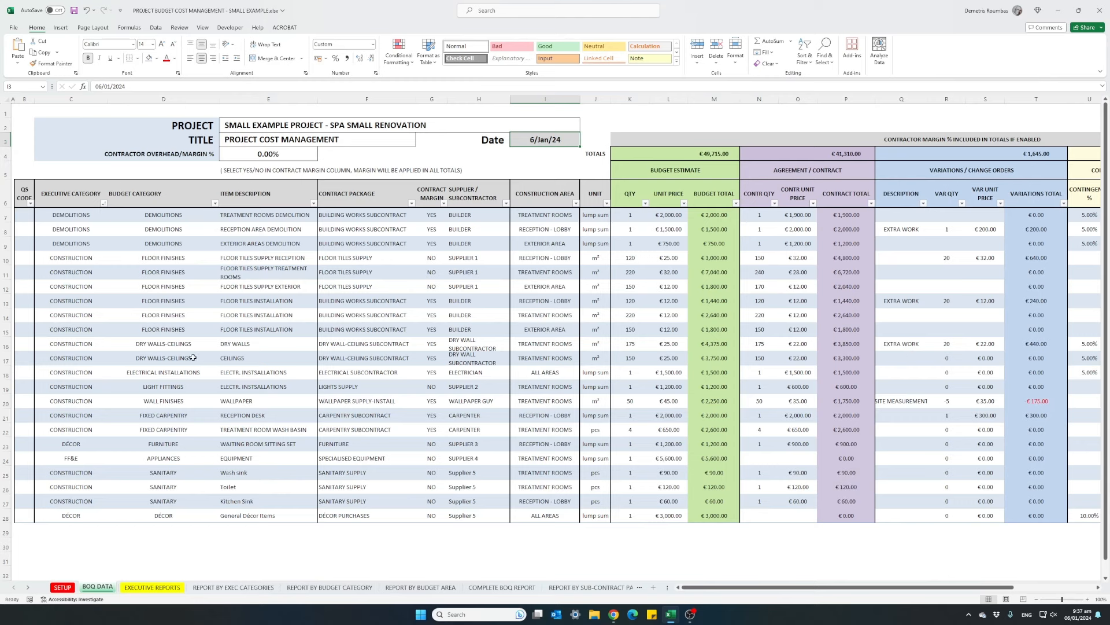
click(255, 215)
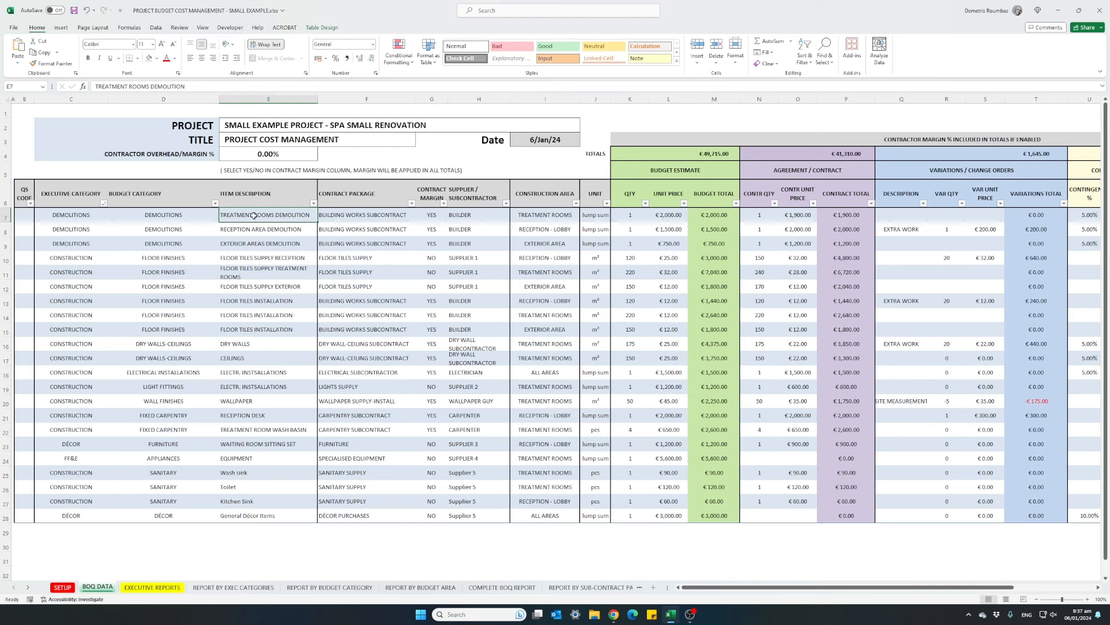
click(188, 216)
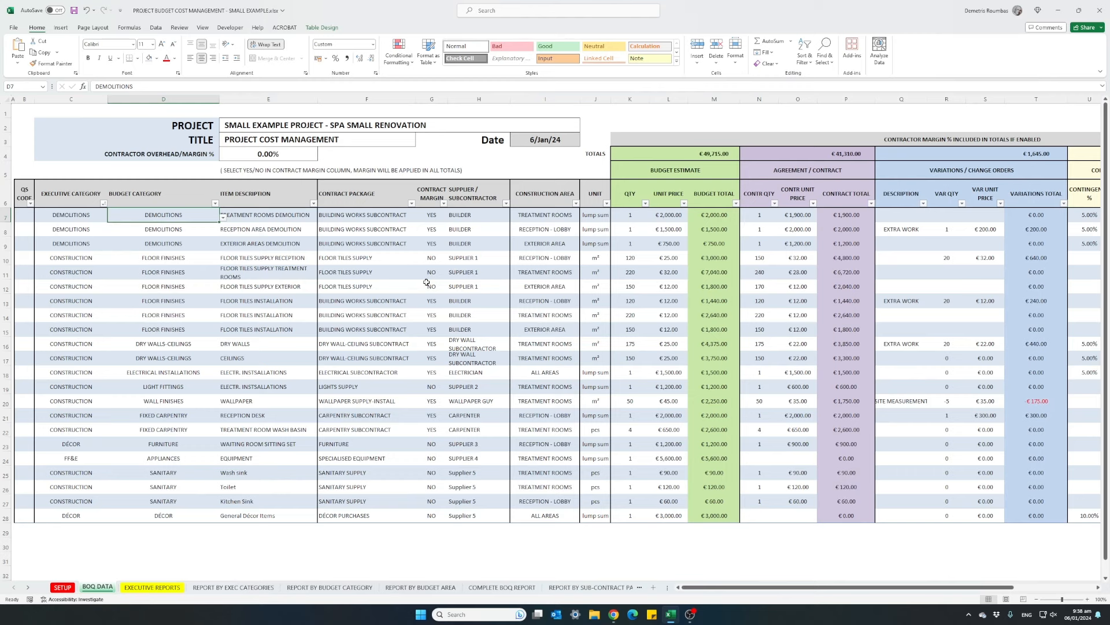
click(426, 215)
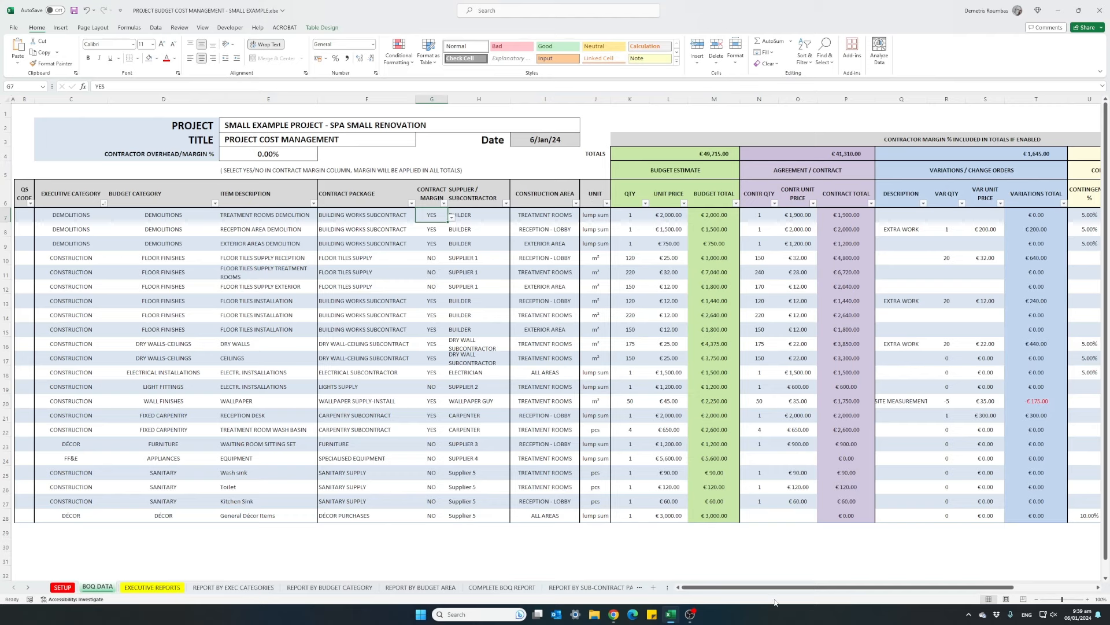
drag(777, 587, 931, 594)
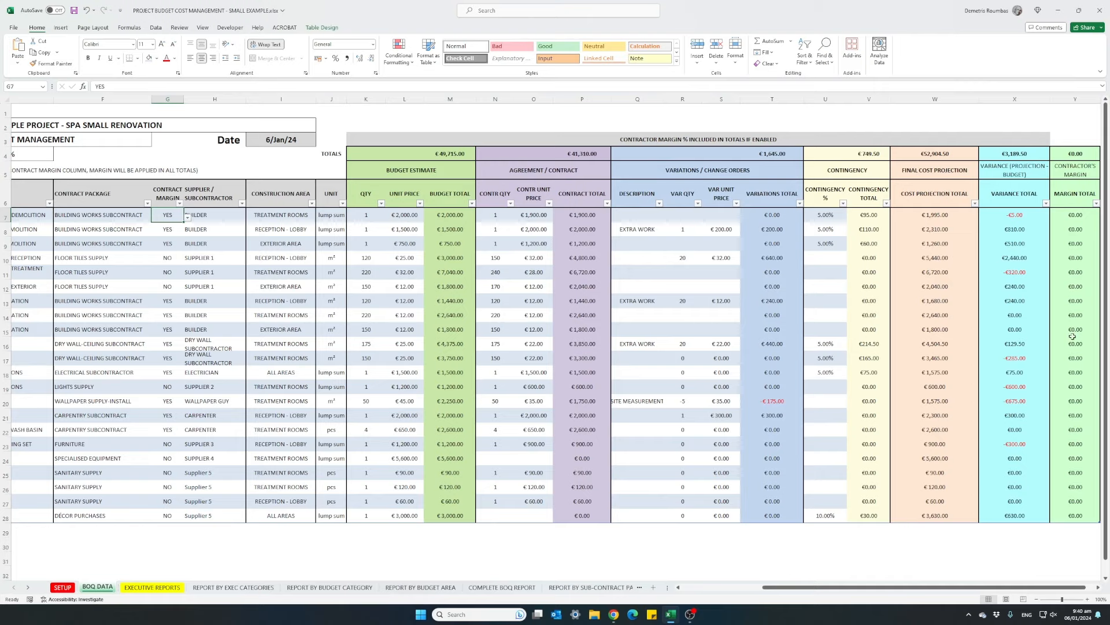
click(692, 593)
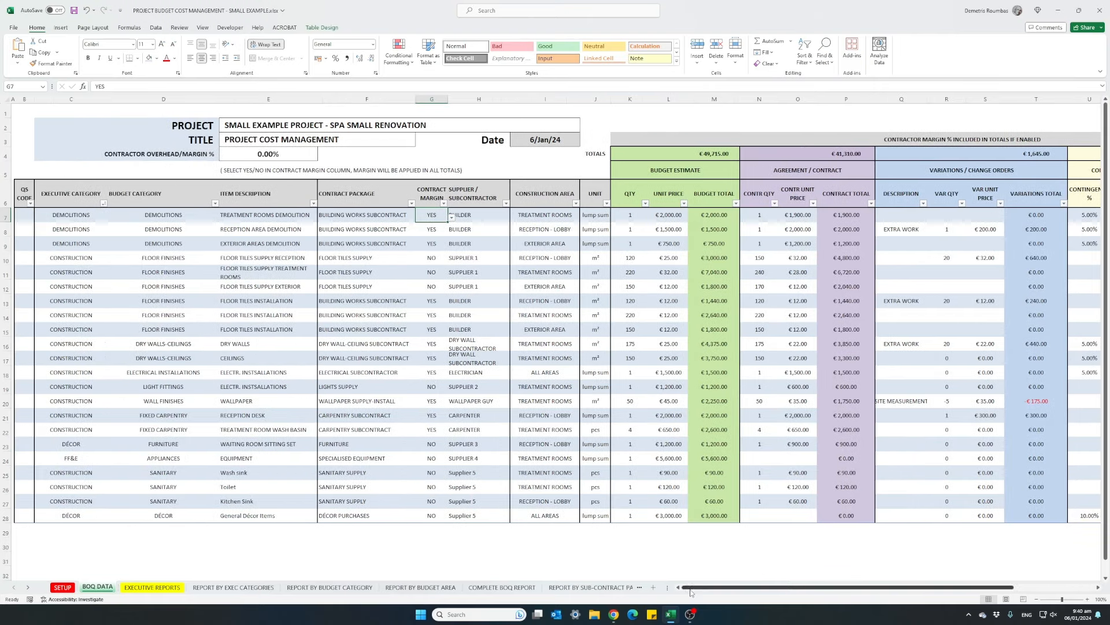
click(295, 153)
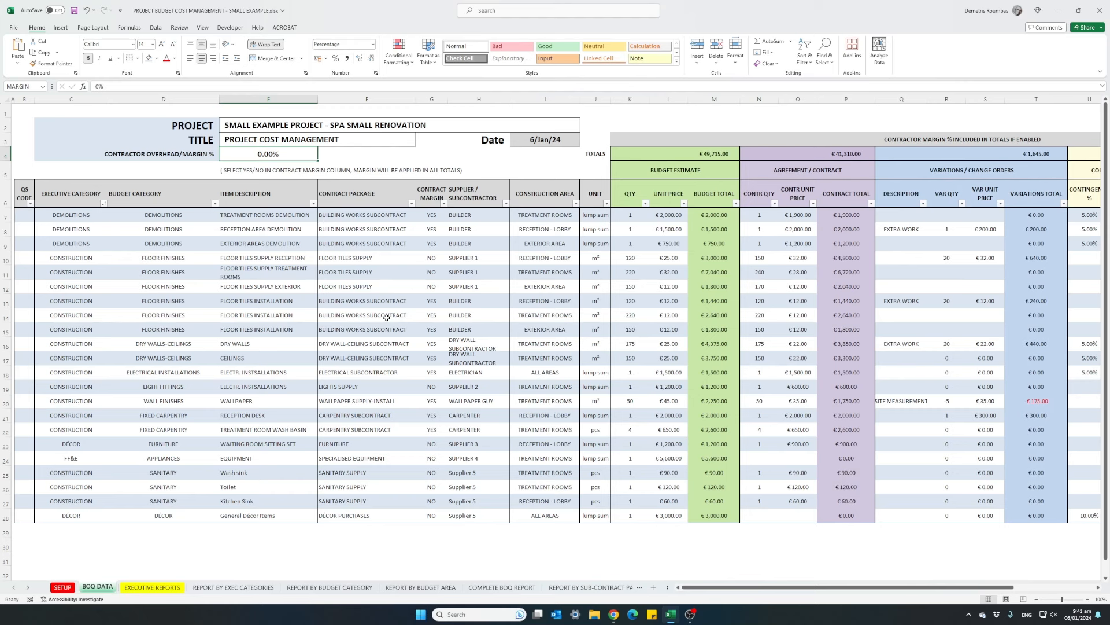
Step: Check the available options for the executive category in row 8 and the budget category in row 7
click(96, 230)
click(112, 233)
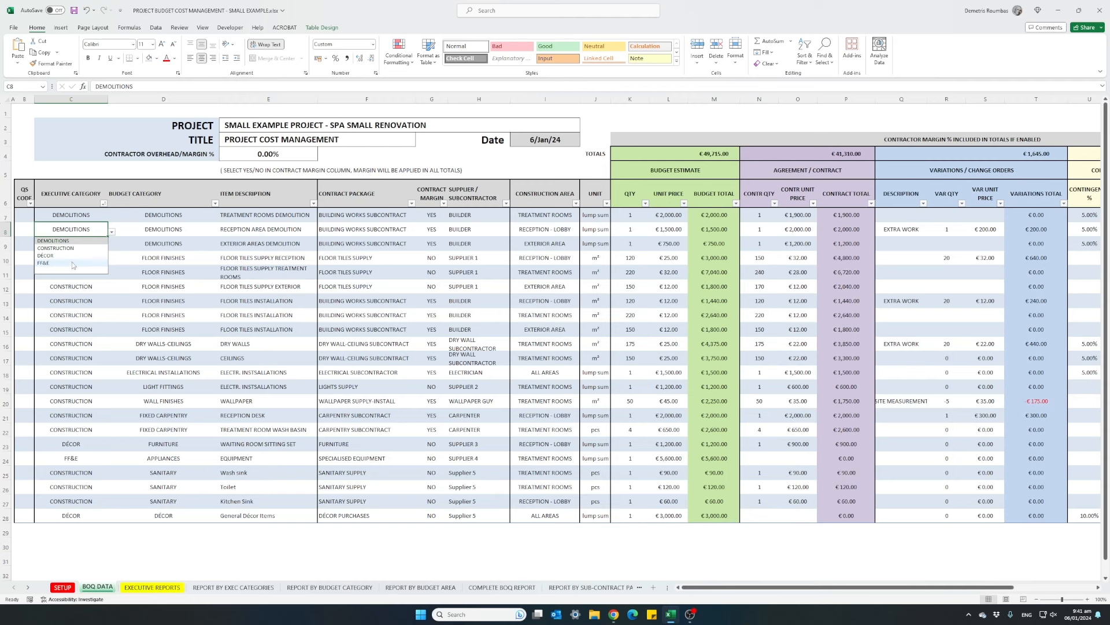
click(73, 218)
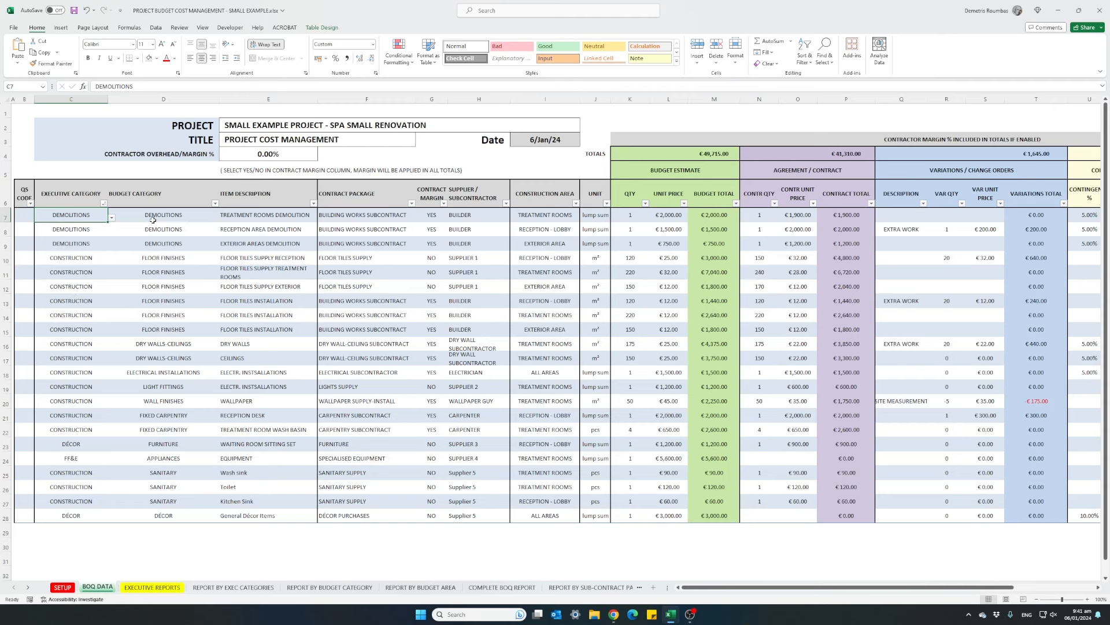
click(210, 216)
click(223, 219)
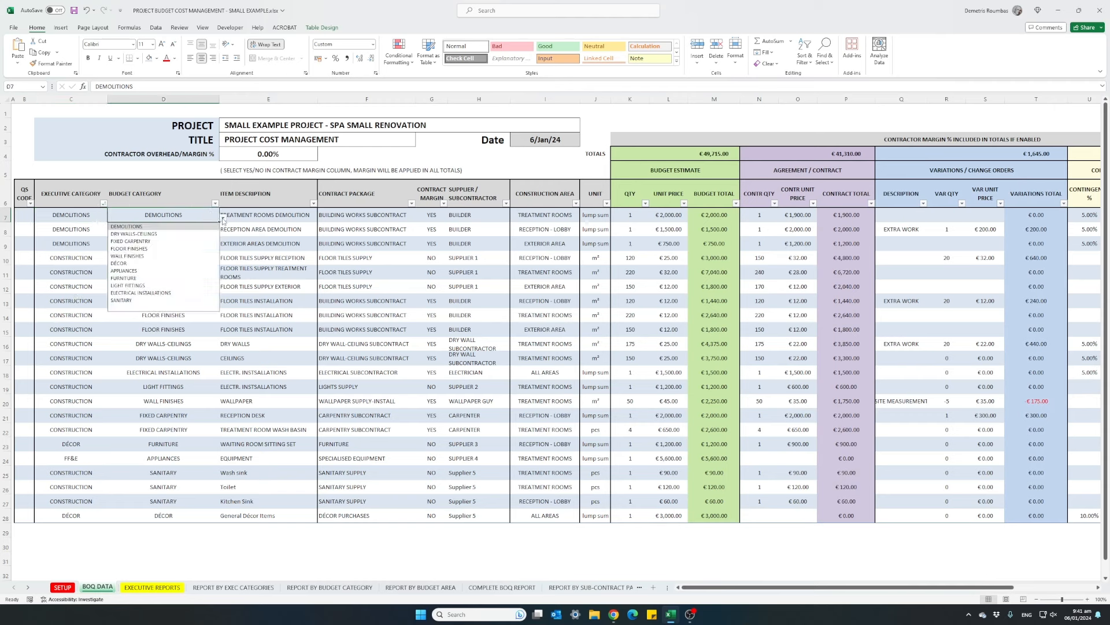
click(222, 219)
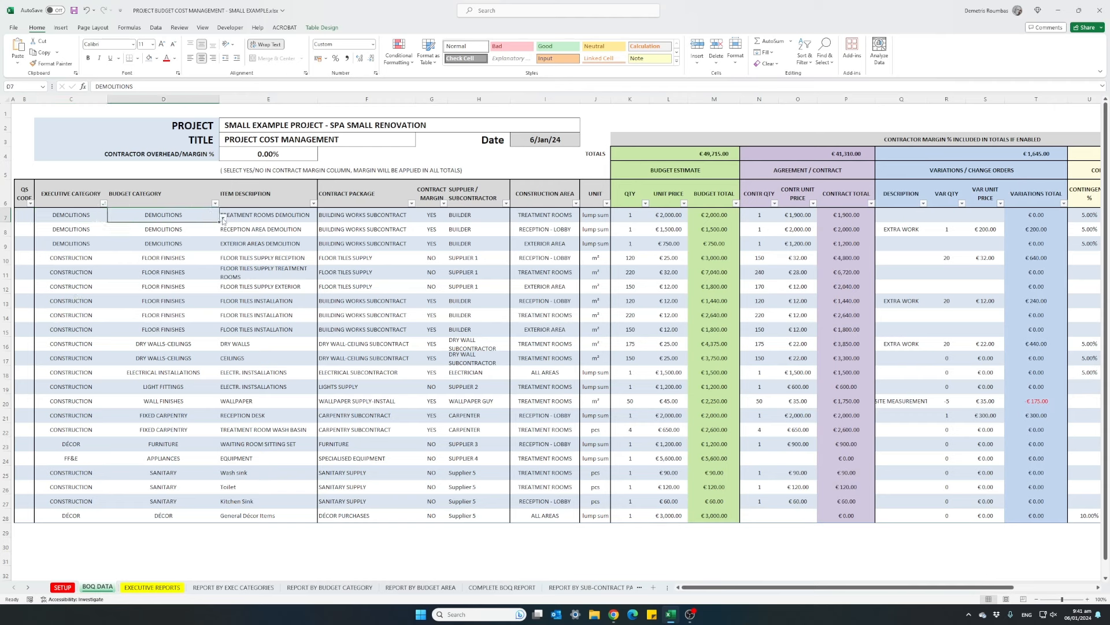
Step: Try free text "gfhf" as the item description in row 12 and undo the entry
click(255, 288)
text(gfhf)
key(Return)
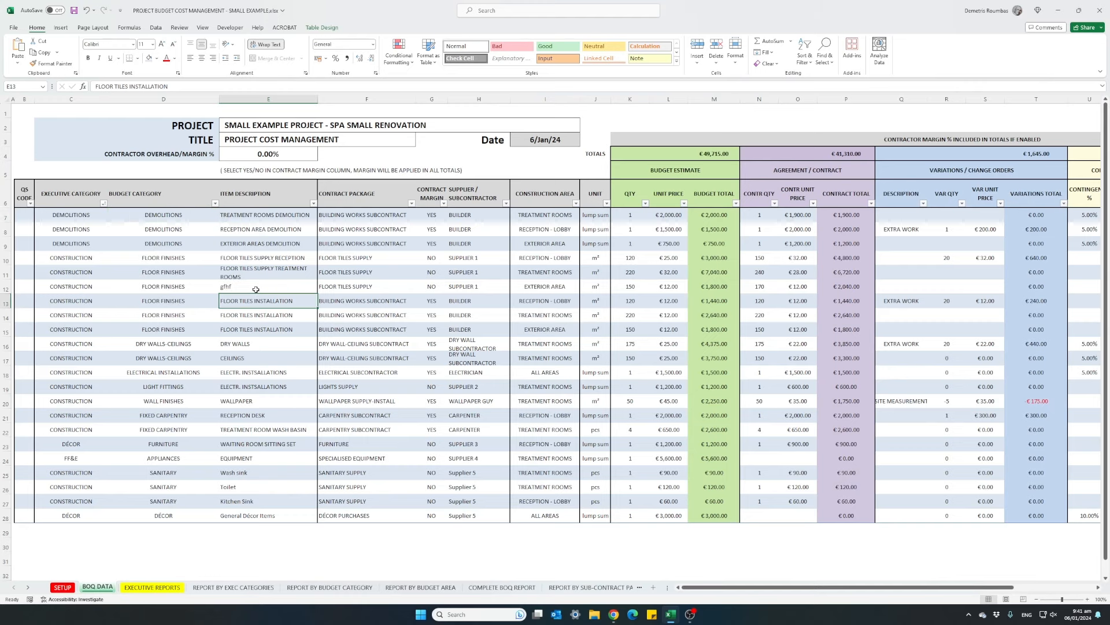
key(ctrl+z)
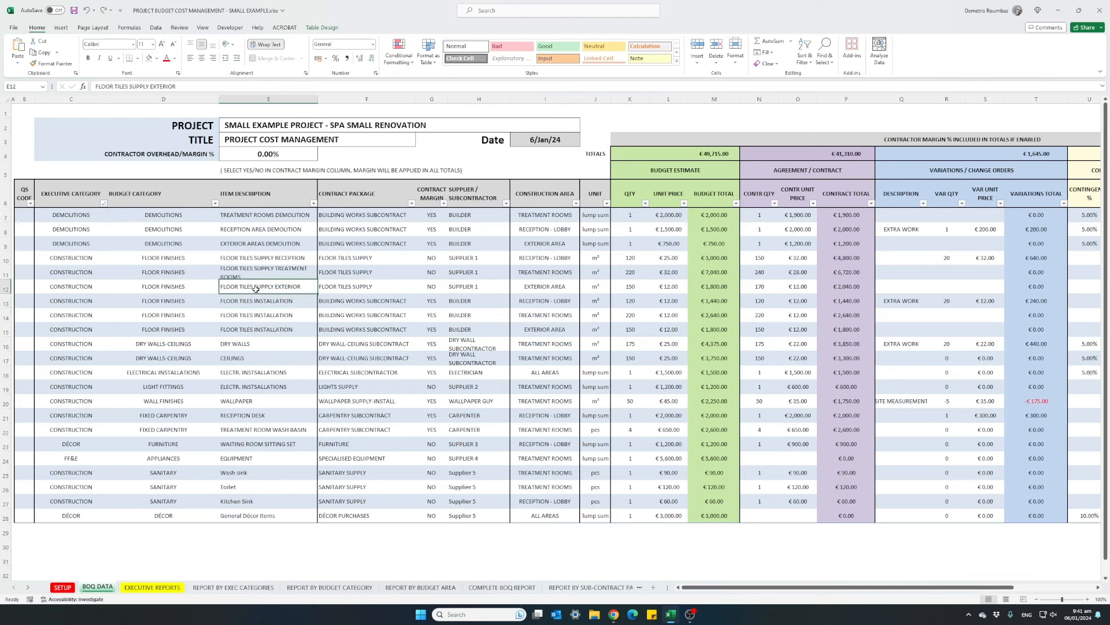
Step: Check the contract package options in row 9 and the contract margin options in row 8, keeping YES for the margin
click(364, 247)
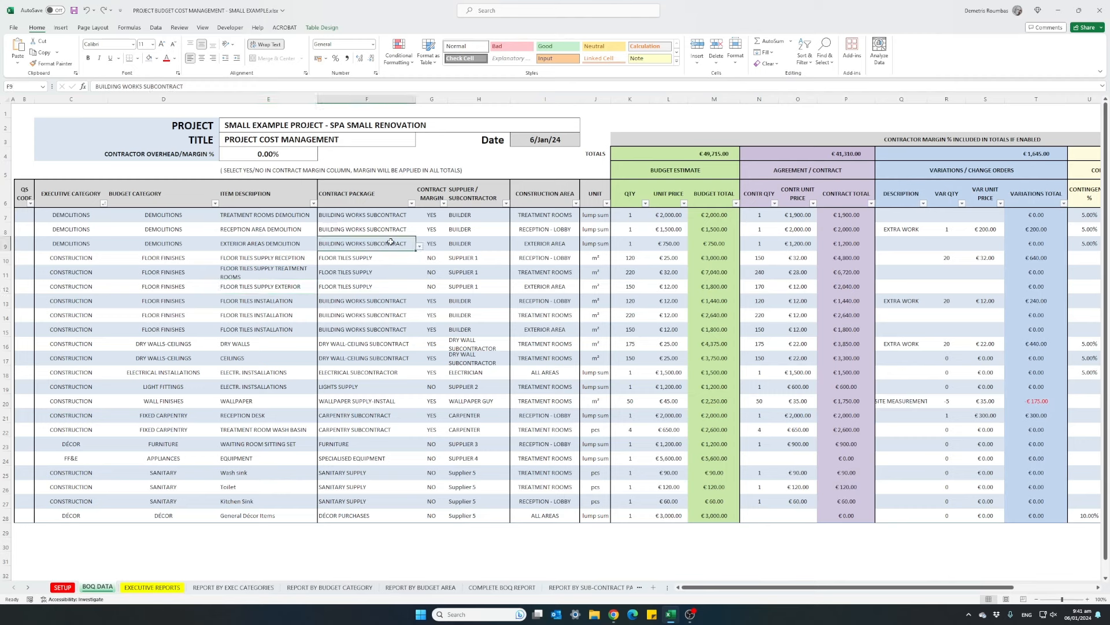
click(420, 247)
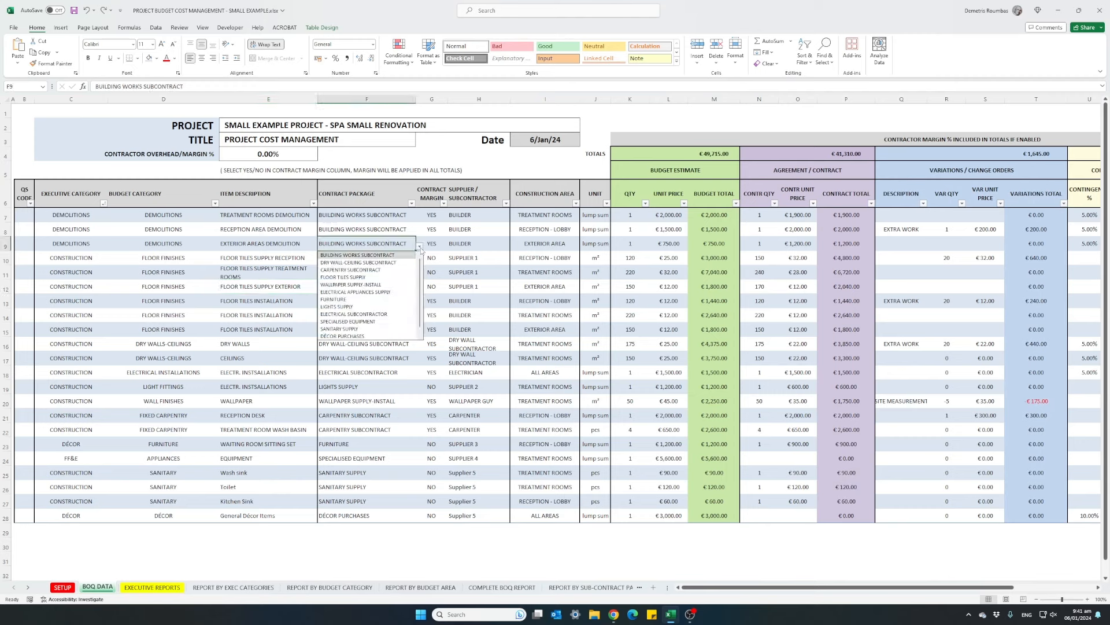
click(420, 249)
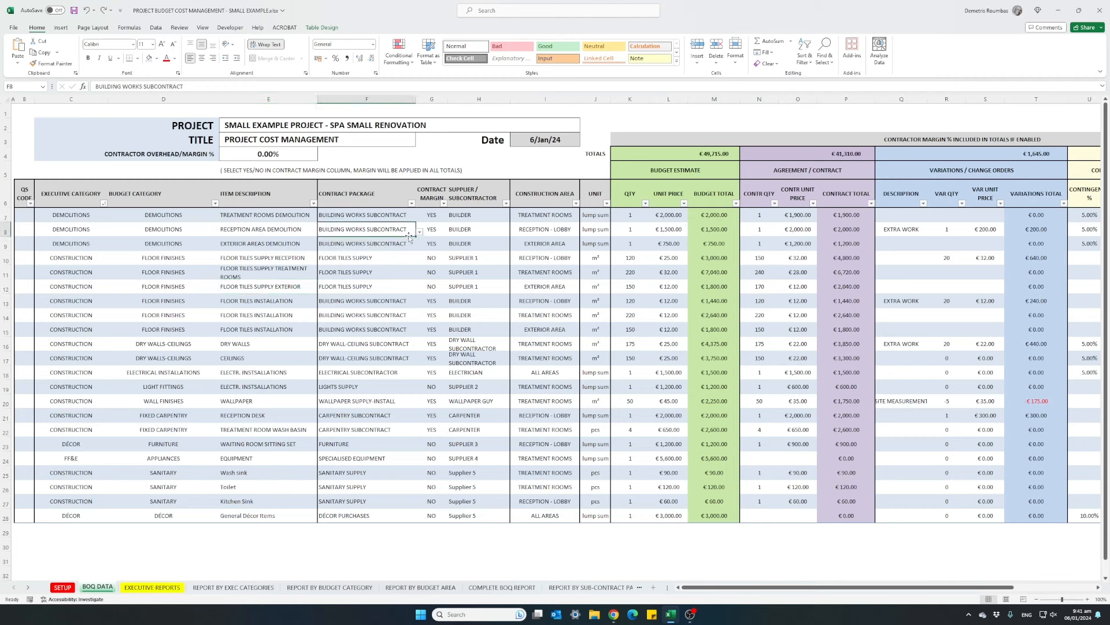
key(Up)
click(431, 229)
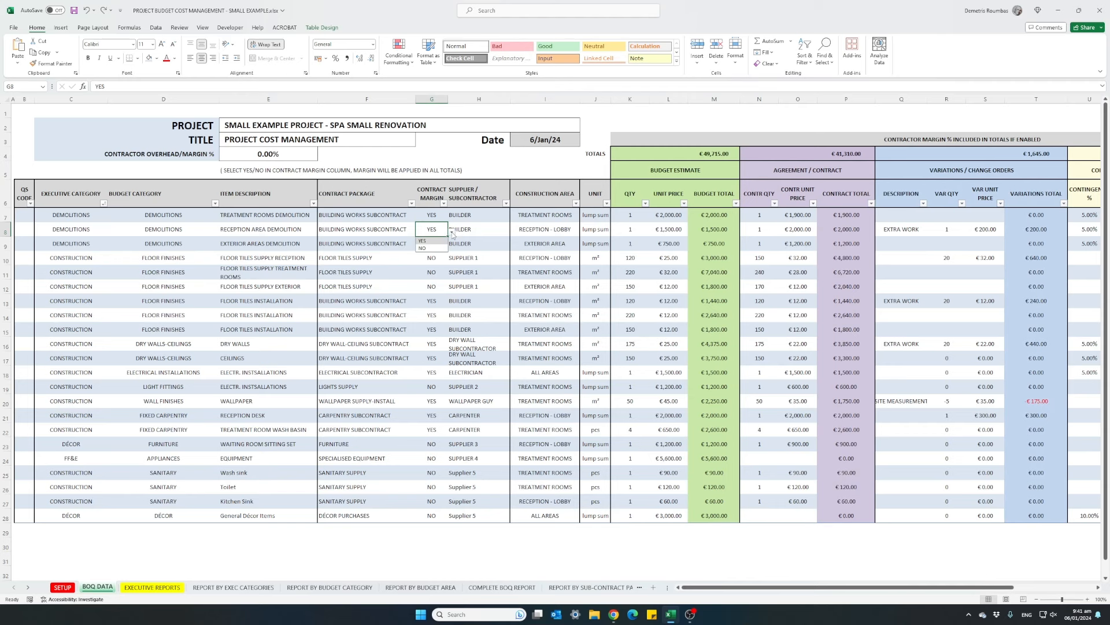
click(451, 231)
click(436, 240)
click(477, 229)
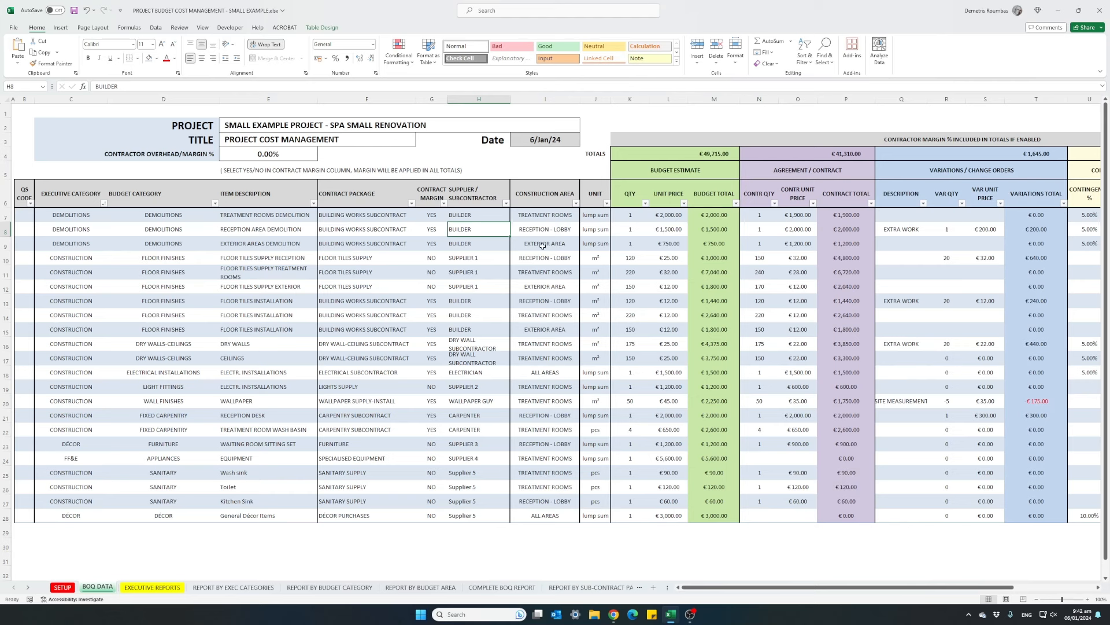
Step: Check the construction area and unit of measurement options in row 7, keeping TREATMENT ROOMS as the area
click(545, 219)
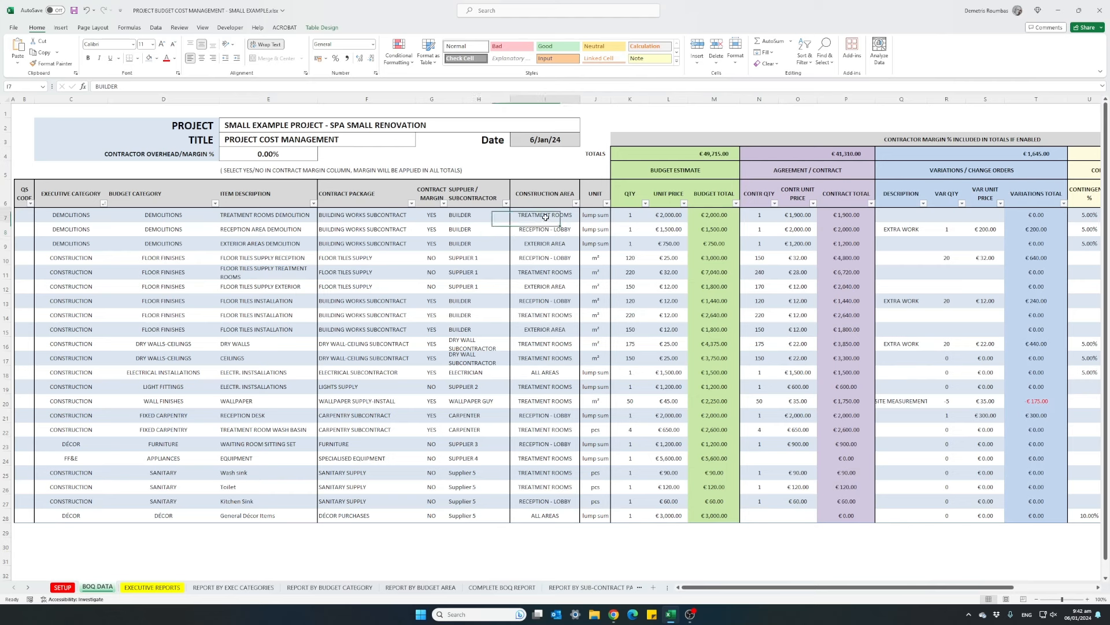
click(584, 216)
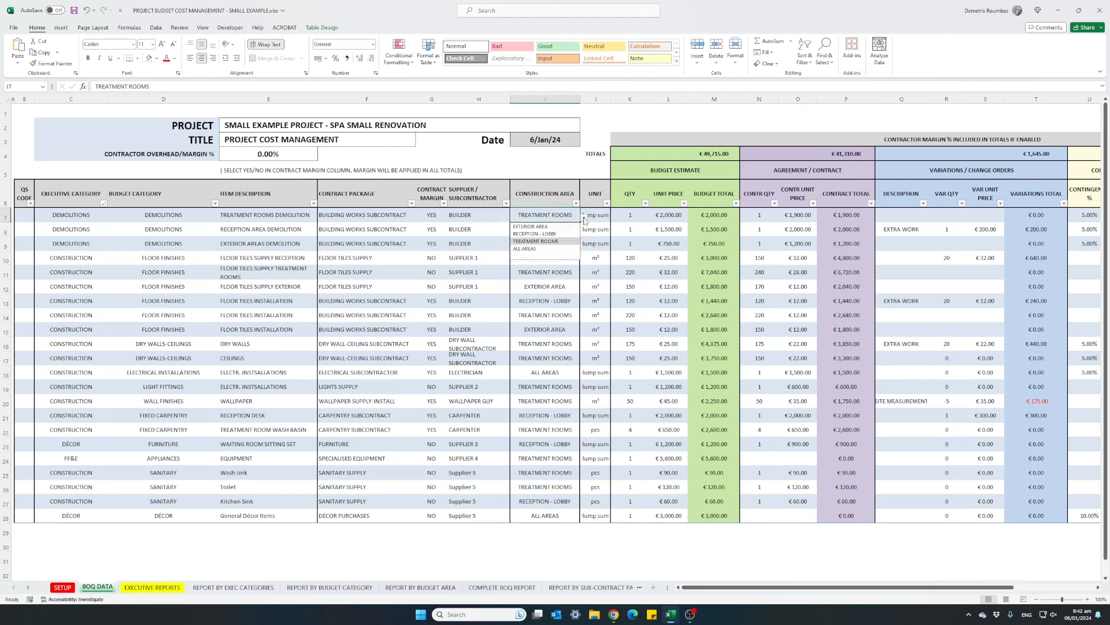
click(542, 240)
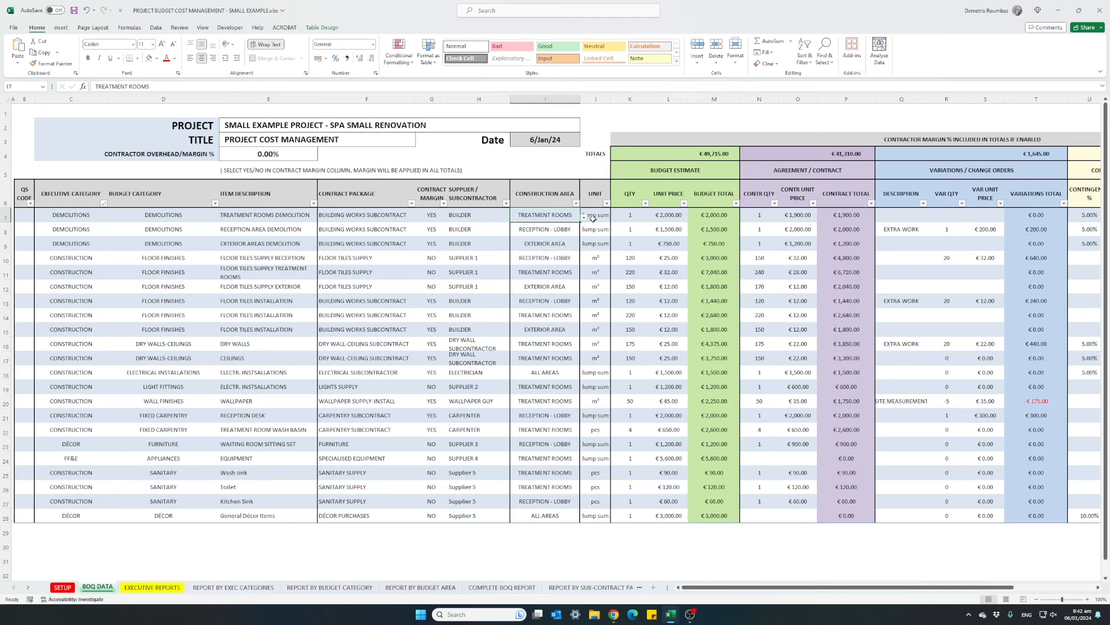
click(594, 217)
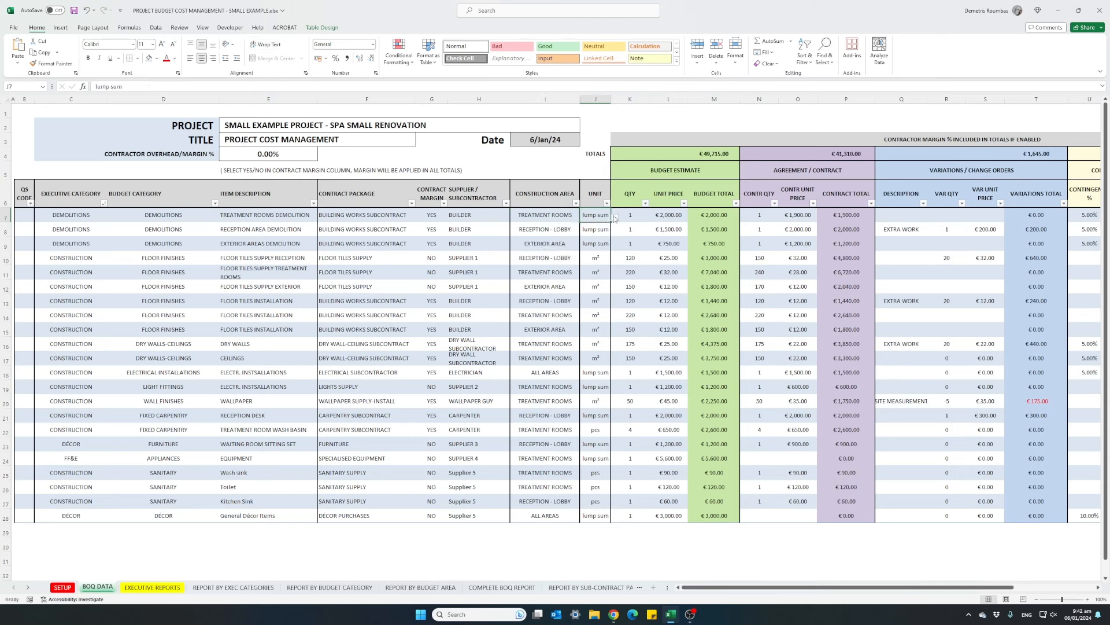
click(614, 218)
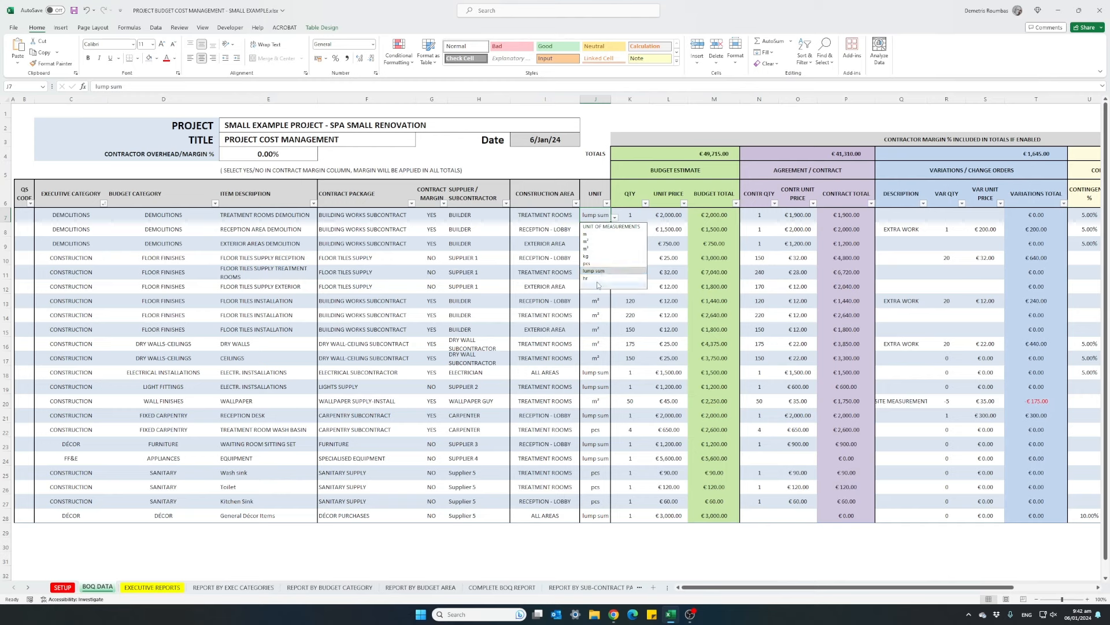
click(614, 218)
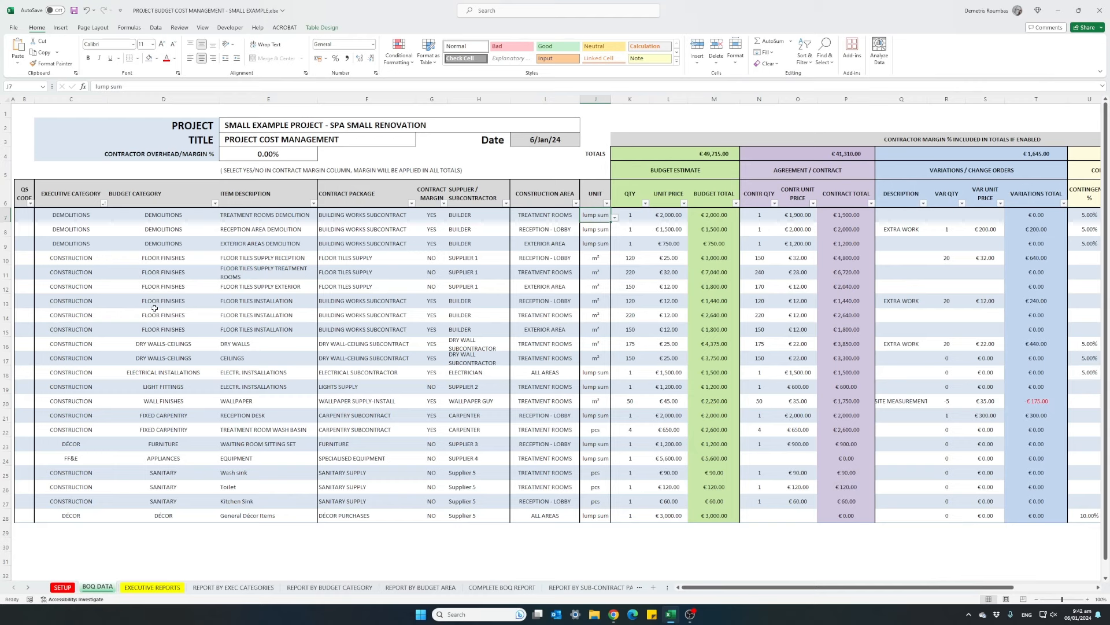
Step: On the SETUP sheet, clear all executive category, budget category, sub-contract package and location entries in B2:E13
click(63, 588)
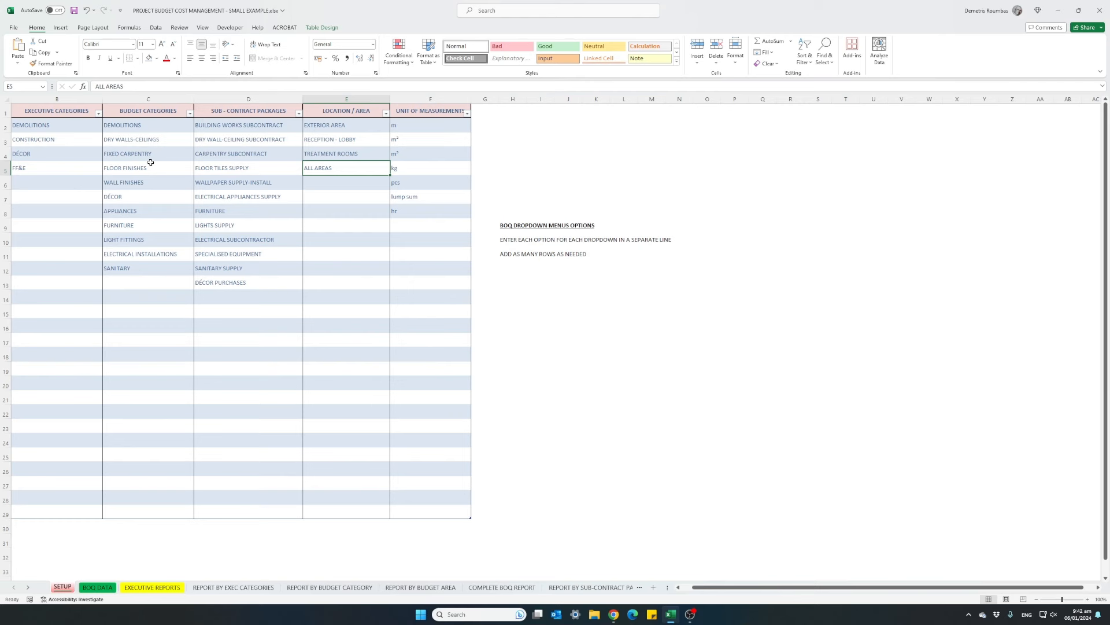
click(150, 284)
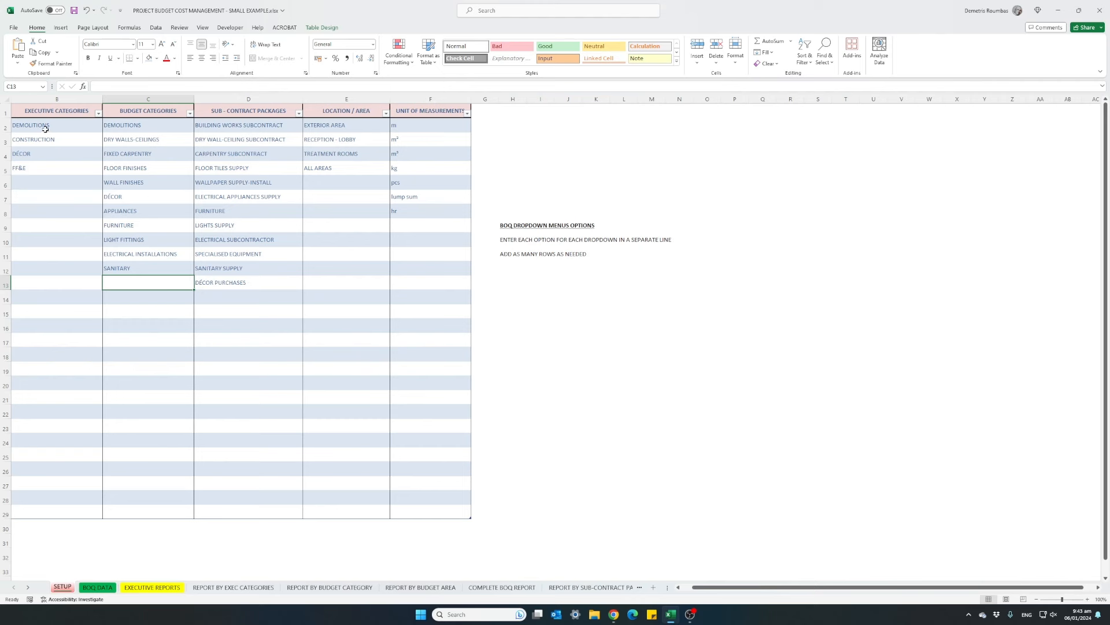
drag(41, 126, 325, 284)
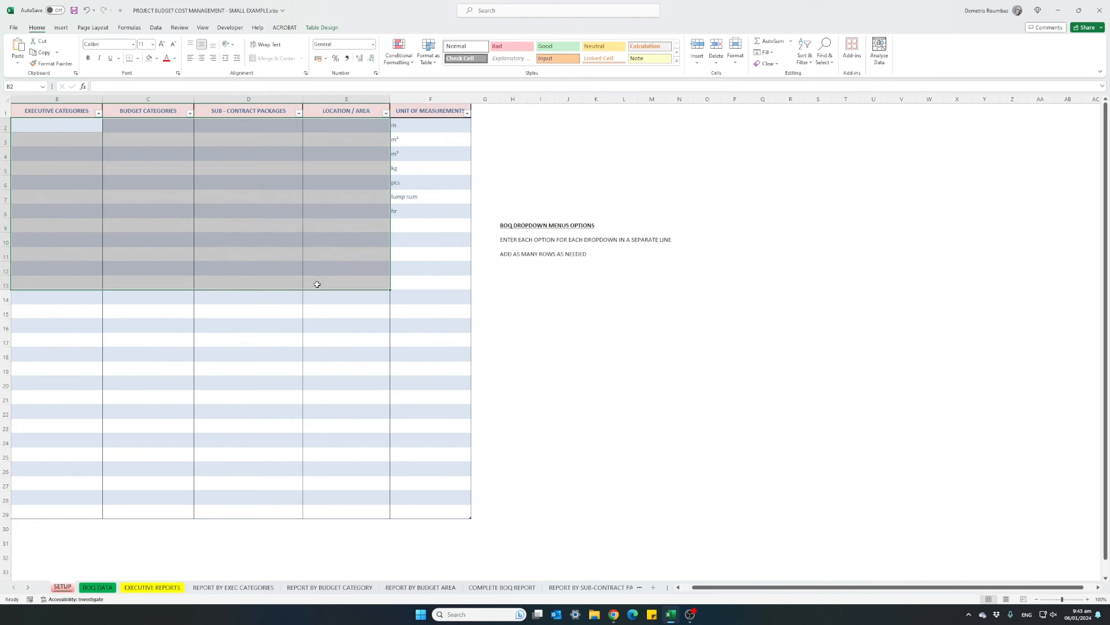
key(Delete)
click(159, 243)
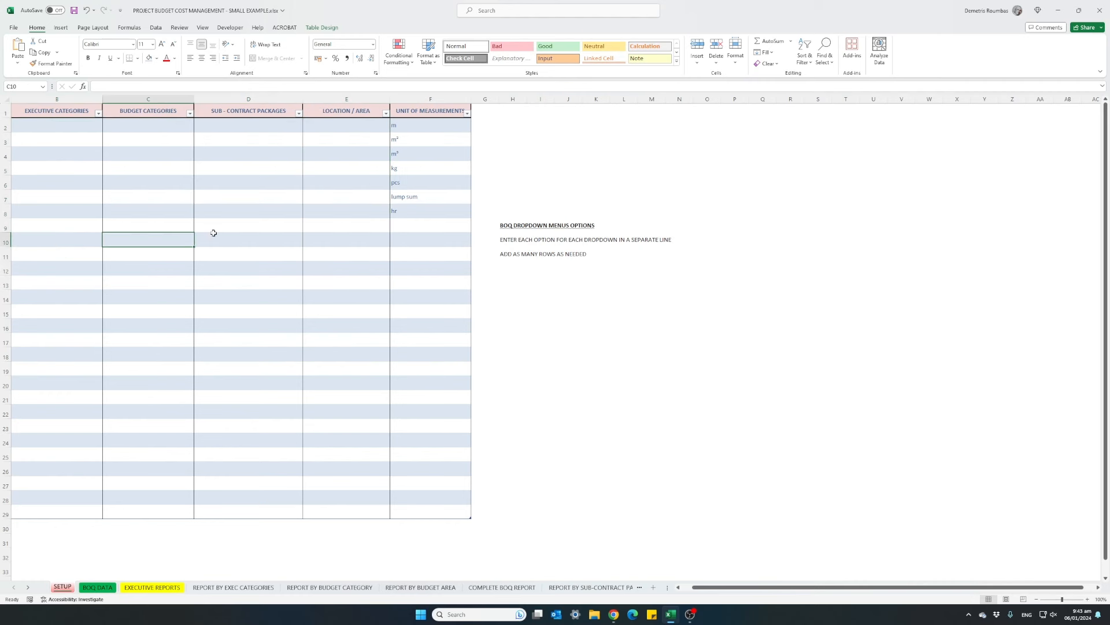
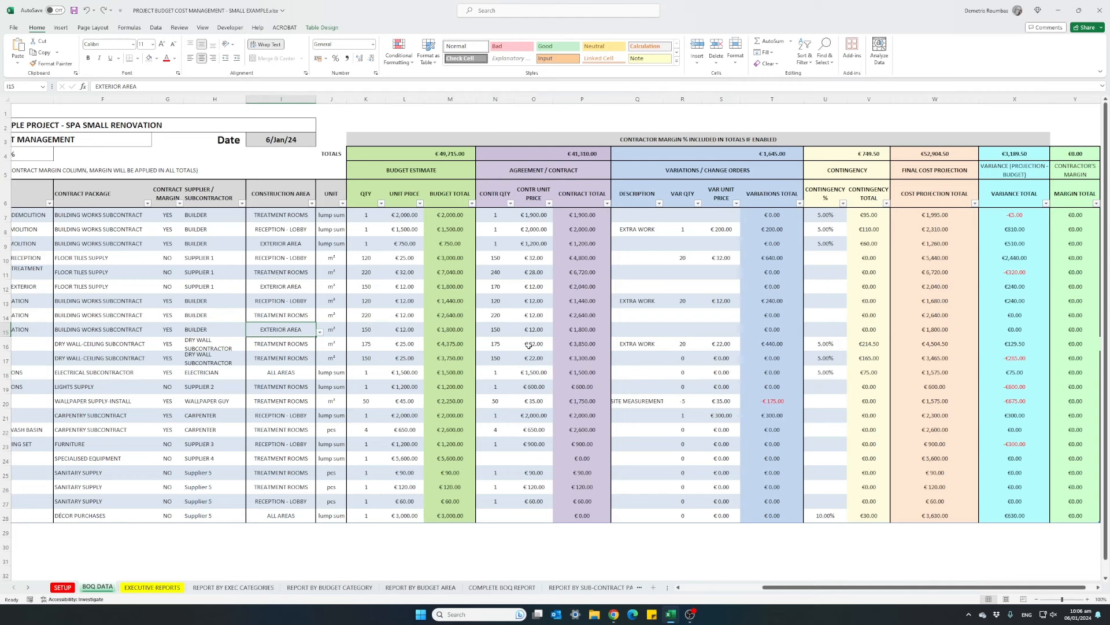
Step: Set the contractor overhead/margin on the BOQ DATA sheet to 10% and bring the margin total column into view
click(678, 587)
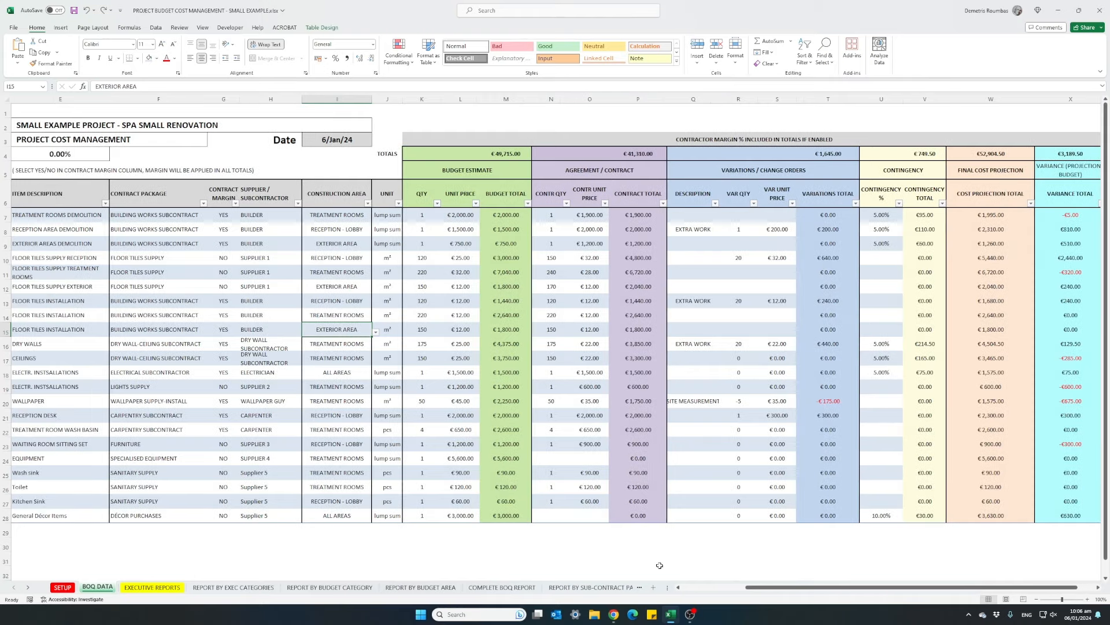
click(84, 152)
text(10)
key(Return)
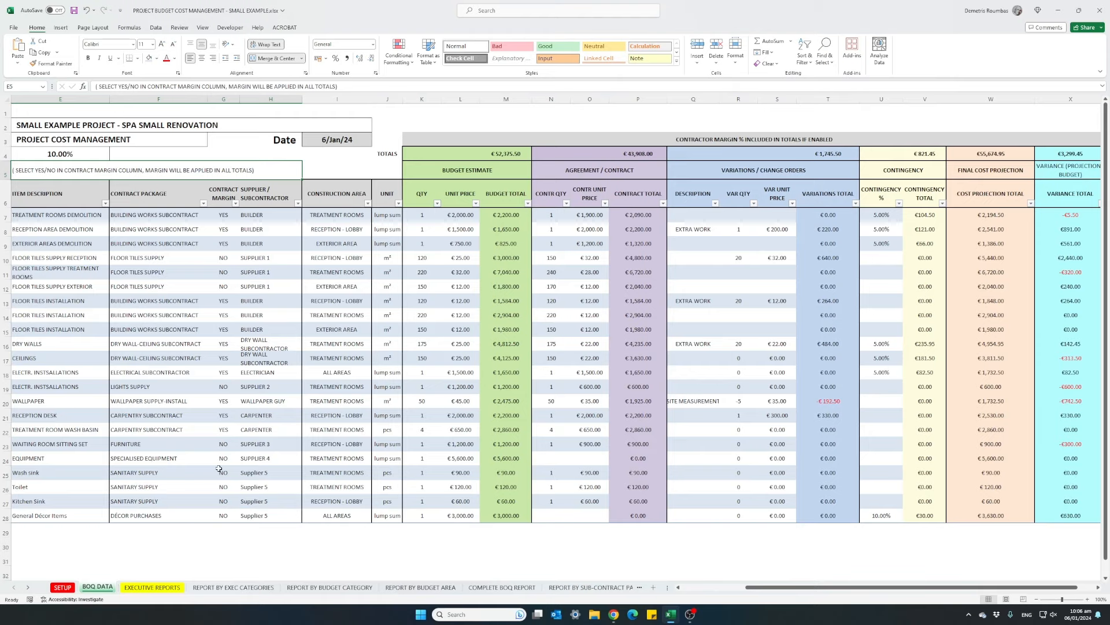
drag(744, 587, 761, 587)
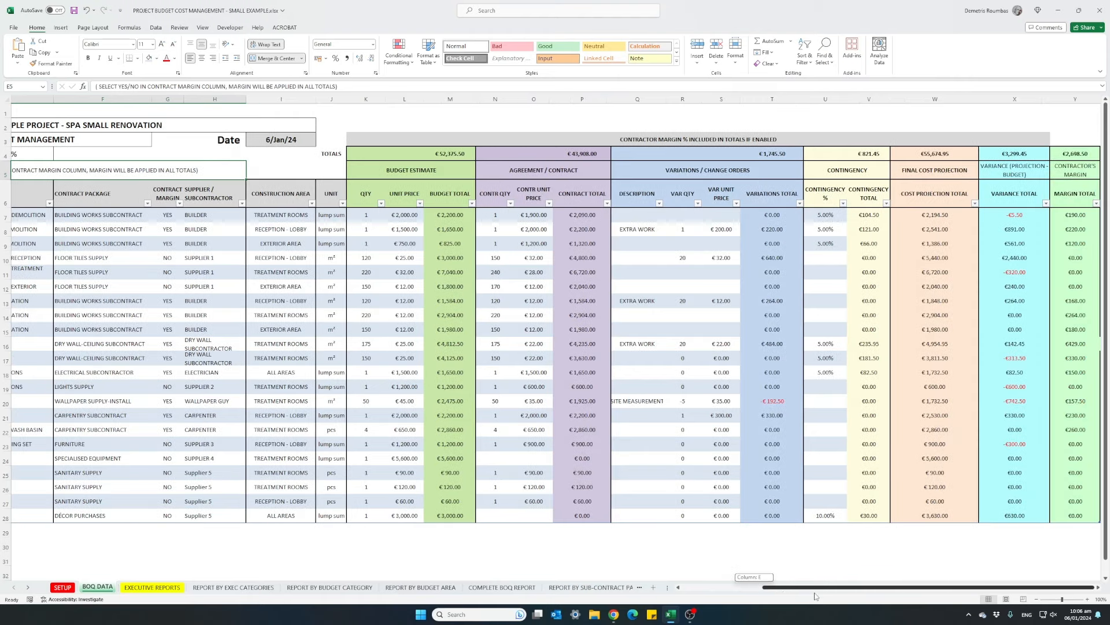
Step: Check the contractor's margin total on the BOQ DATA sheet and refresh the pivot reports on the EXECUTIVE REPORTS sheet
click(1089, 154)
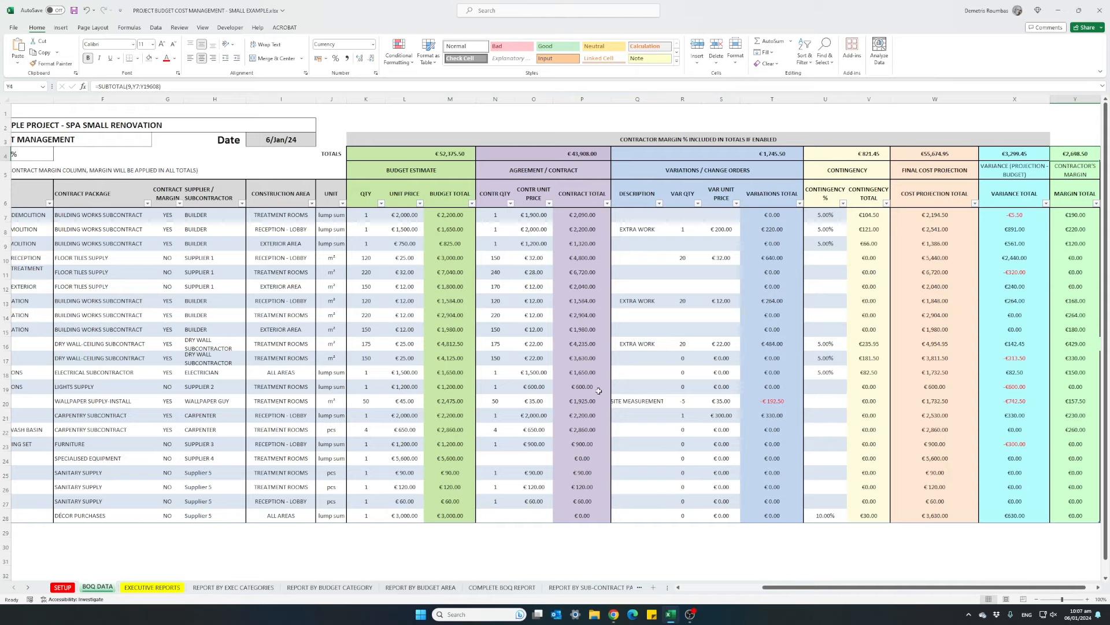
click(697, 589)
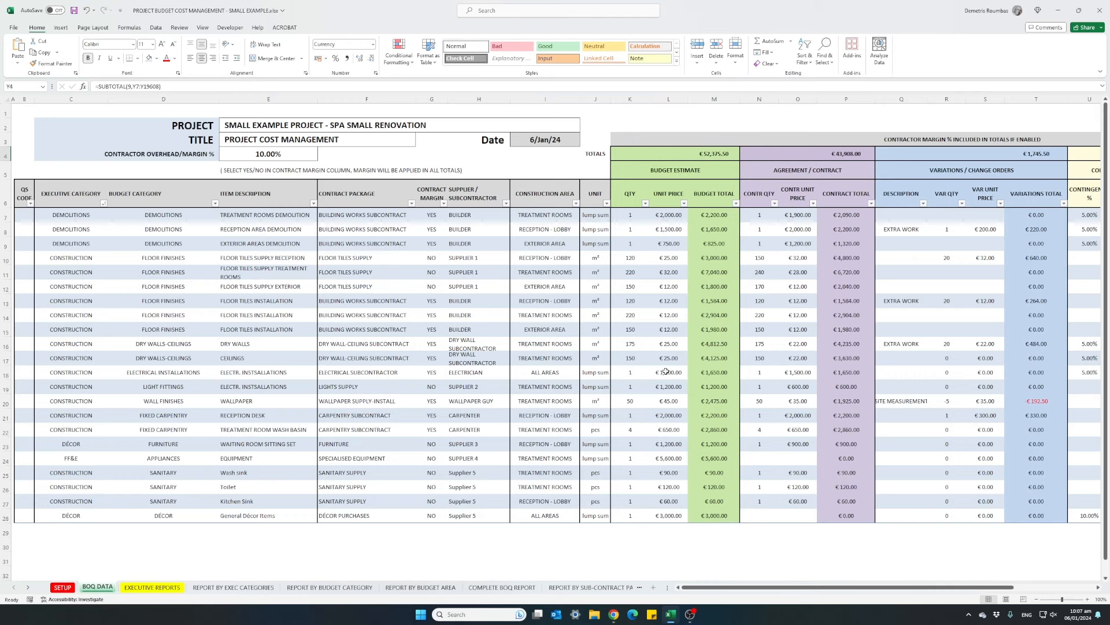
click(167, 587)
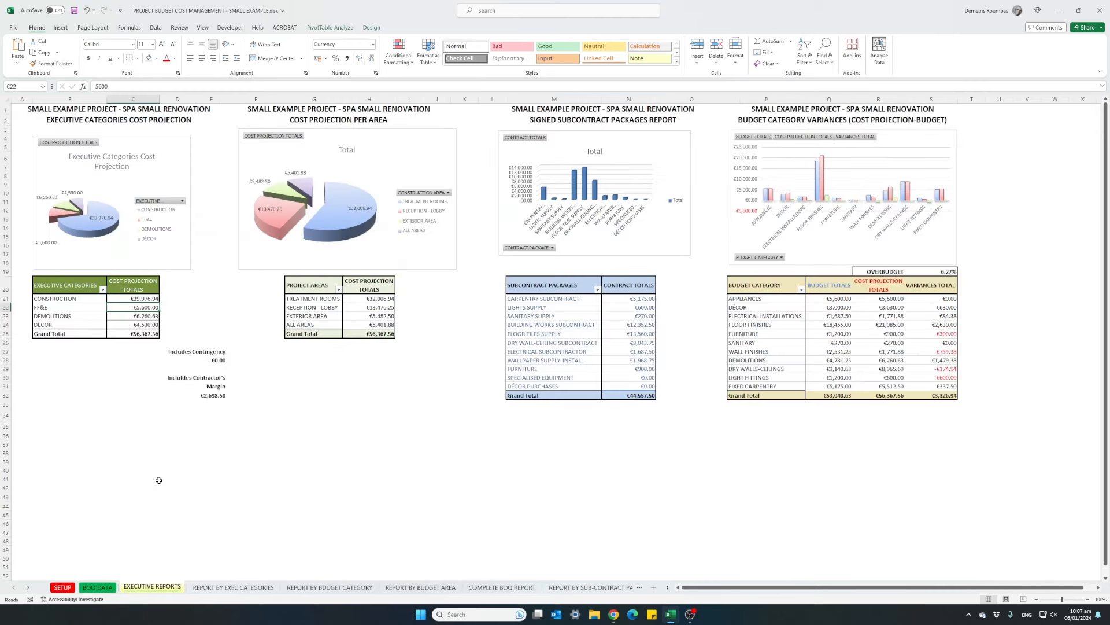
right_click(120, 317)
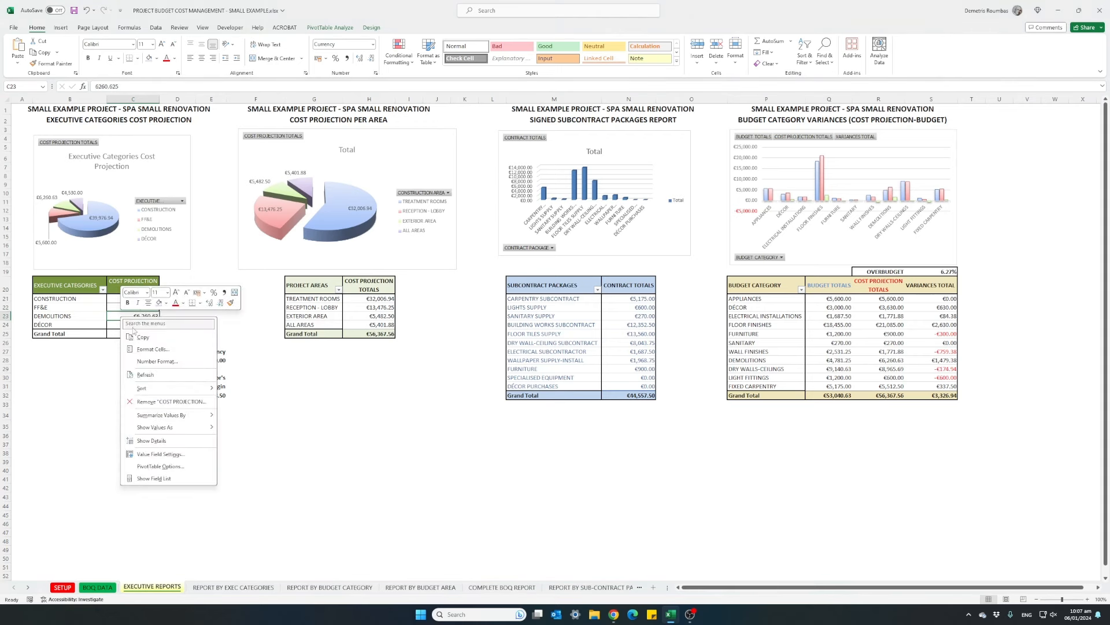
click(147, 375)
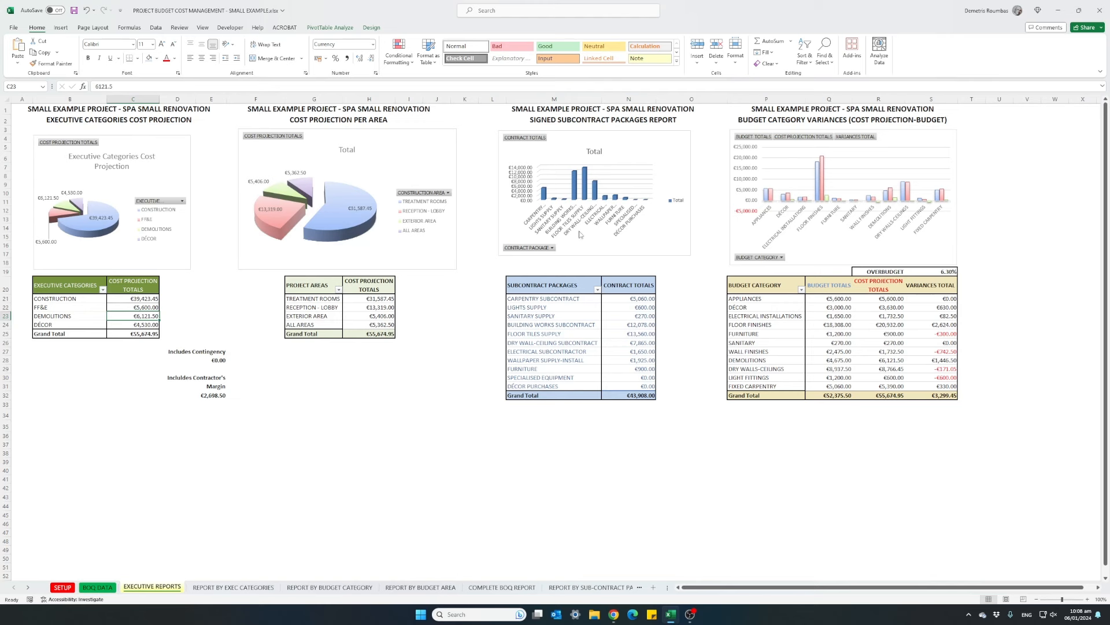
Step: Examine the signed subcontract packages chart and the budget category variance totals, and return to the BOQ DATA sheet
mouse_move(586, 193)
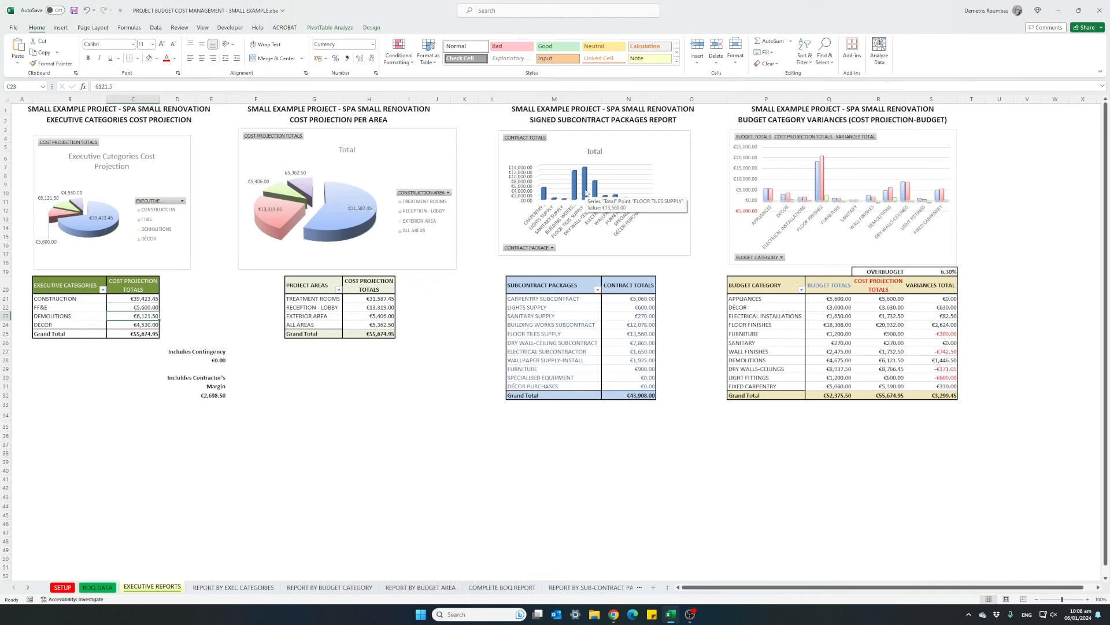
mouse_move(933, 299)
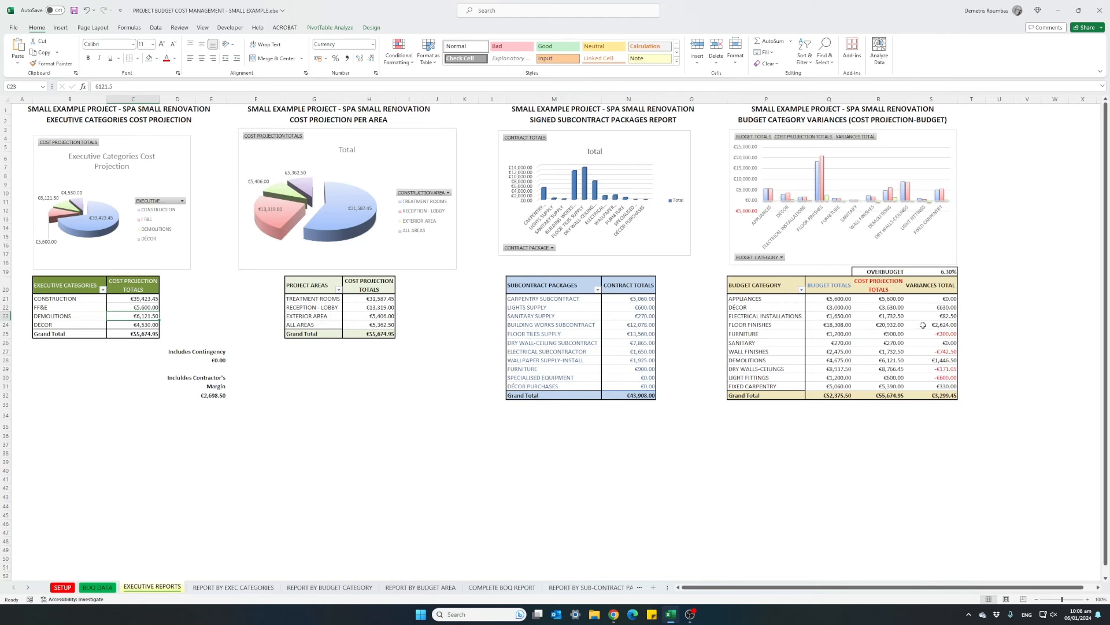
mouse_move(922, 325)
click(191, 498)
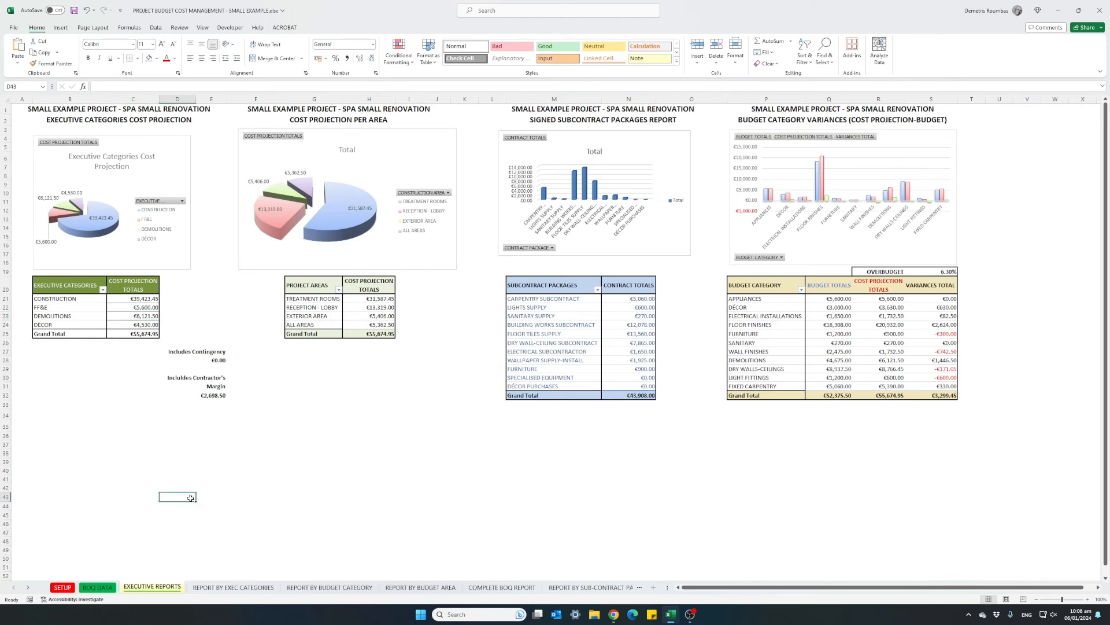
click(107, 588)
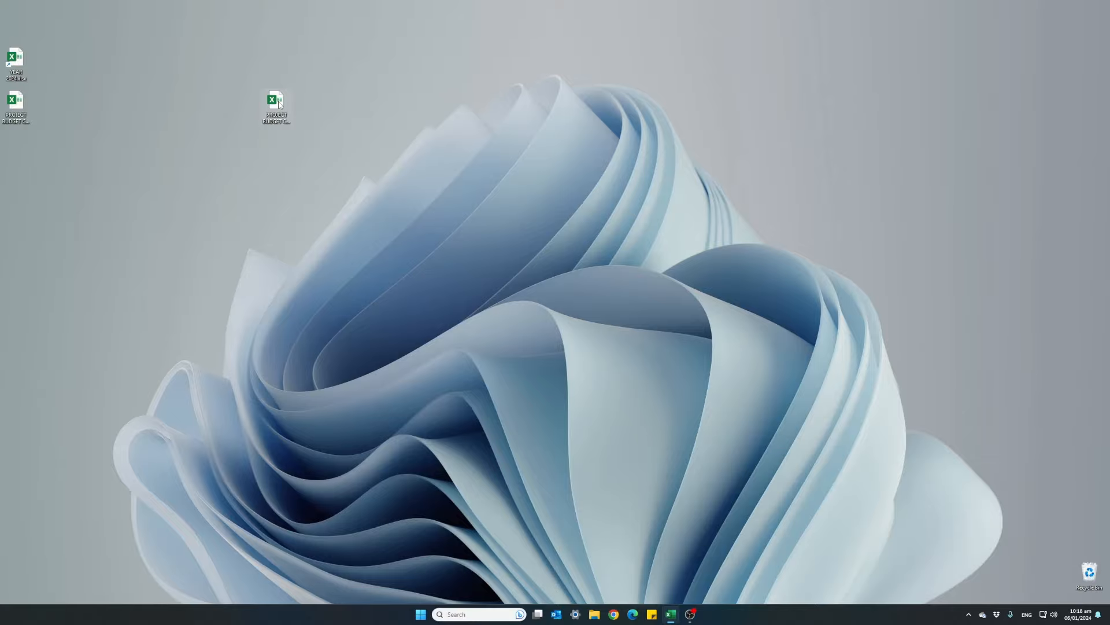
Step: Open the empty template workbook from the desktop and look through its SETUP, EXECUTIVE REPORTS, REPORT BY EXEC CATEGORIES and BOQ DATA sheets
double_click(277, 103)
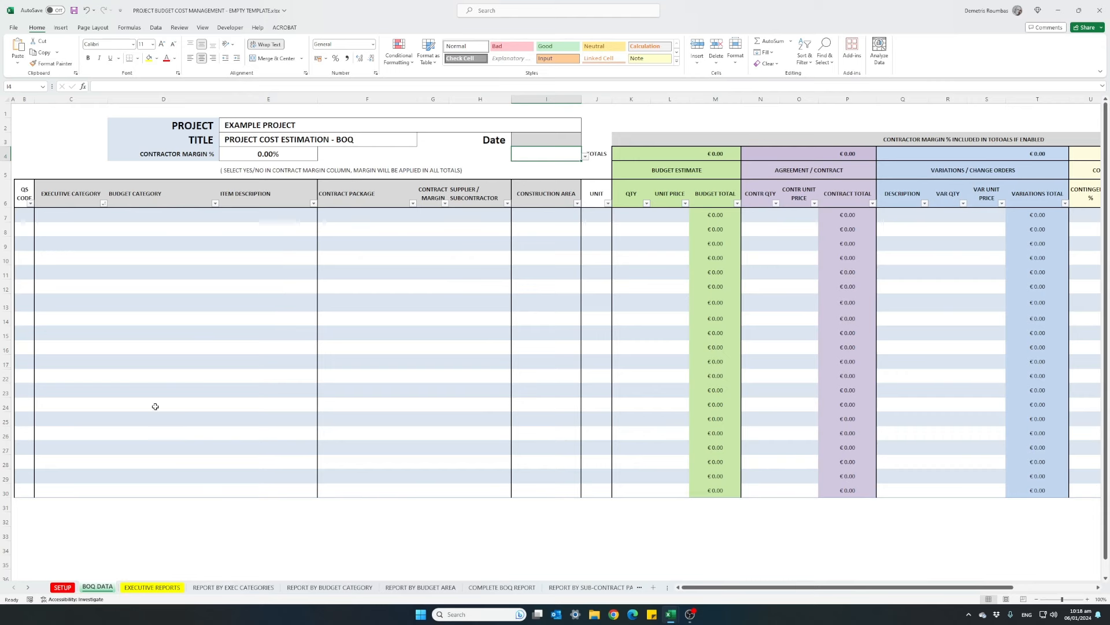
click(63, 587)
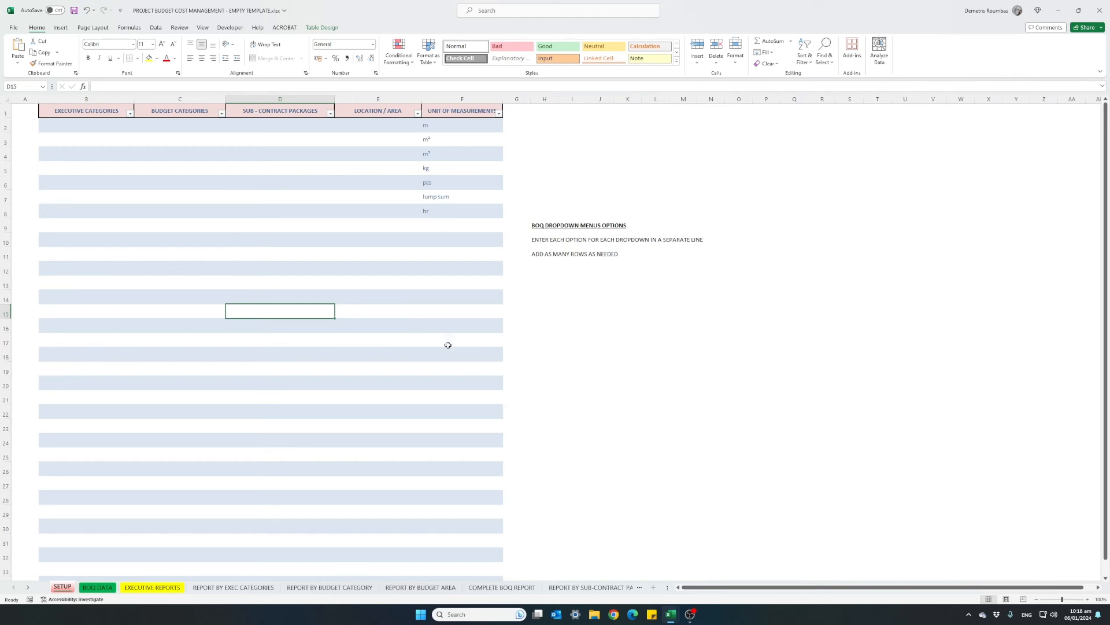
click(159, 588)
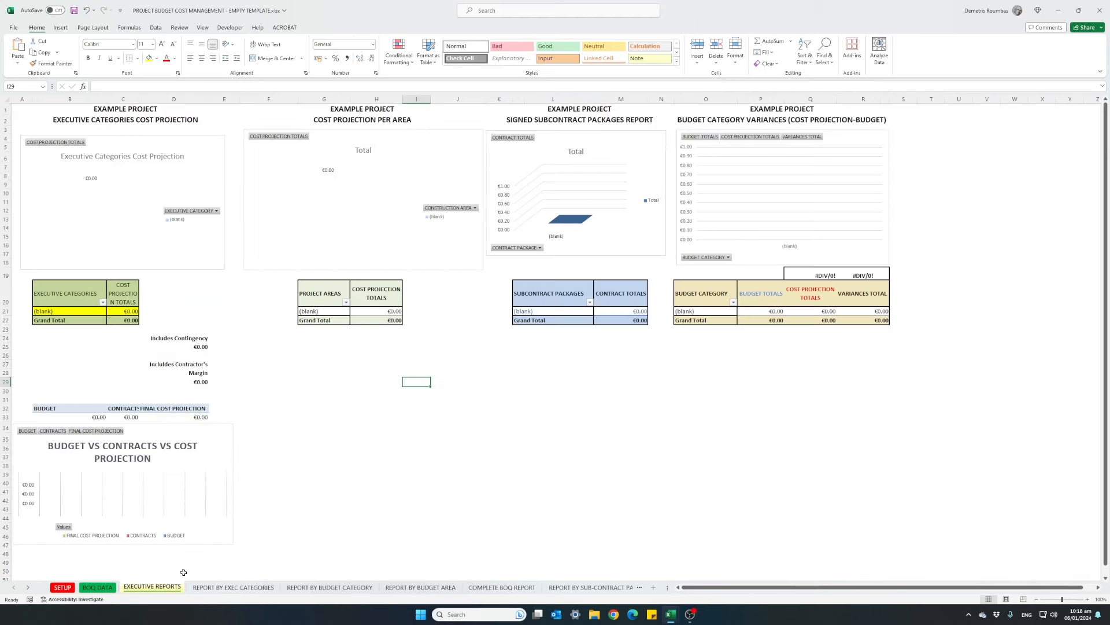
click(225, 588)
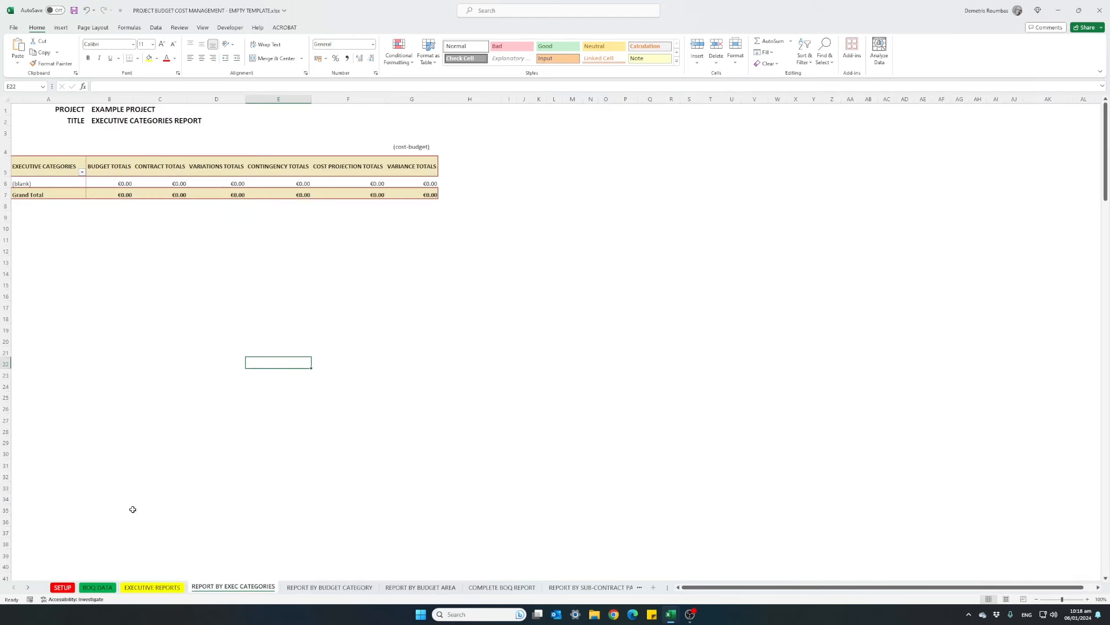
click(100, 587)
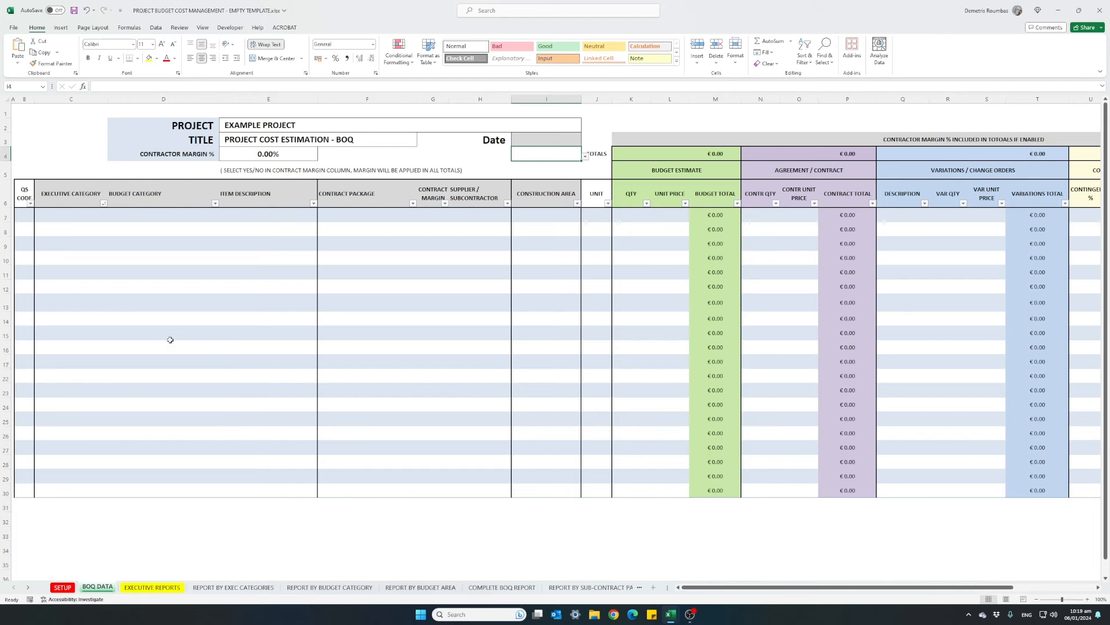
Step: On the SETUP sheet, enter the executive categories CONSTRUCTION, FF&E, DÉCOR and DEMOLITIONS in B2:B5
click(68, 589)
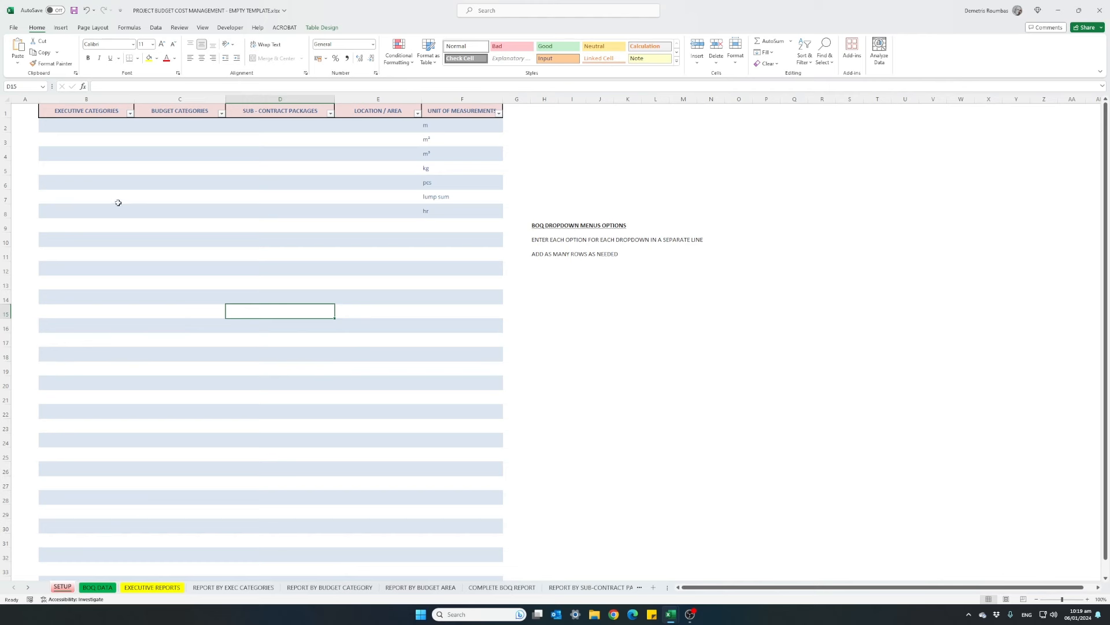
click(79, 126)
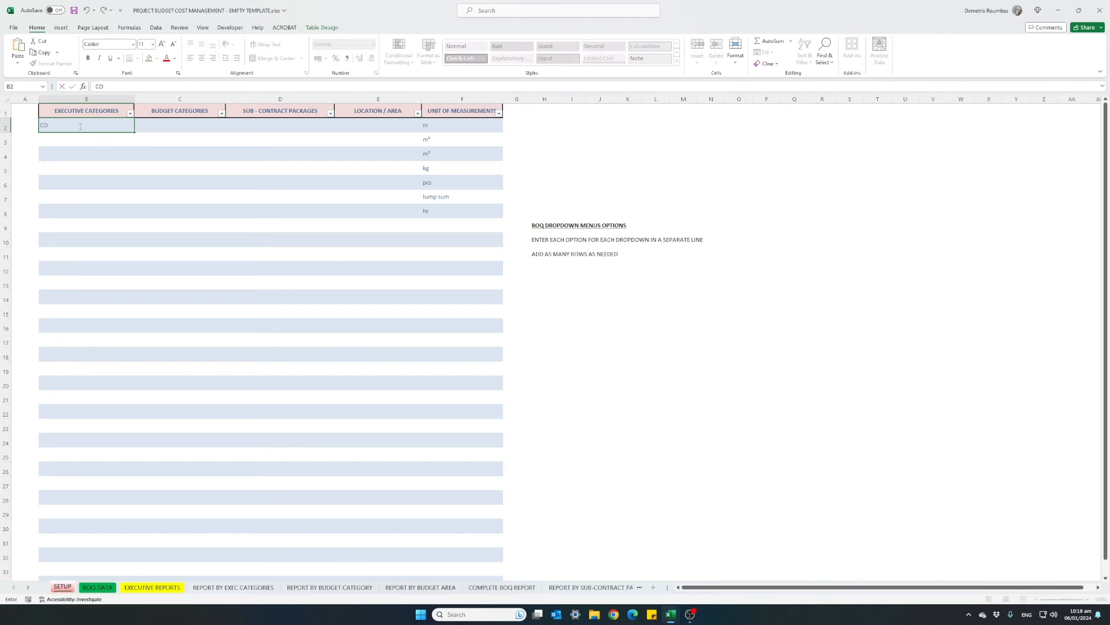
text(STRUCTION)
key(Return)
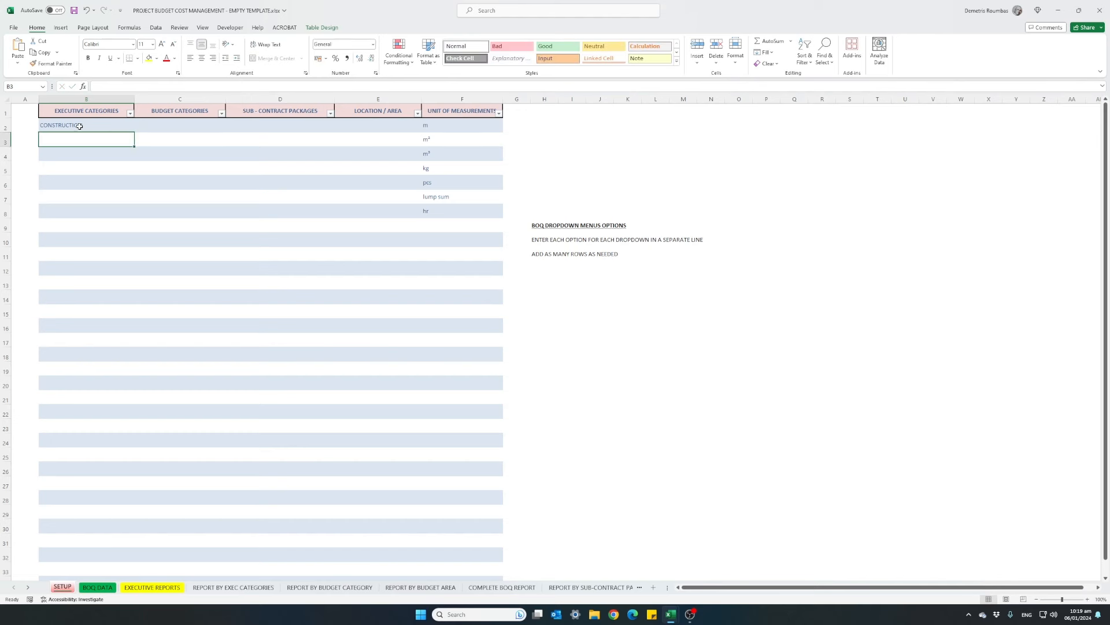
text(FF&E)
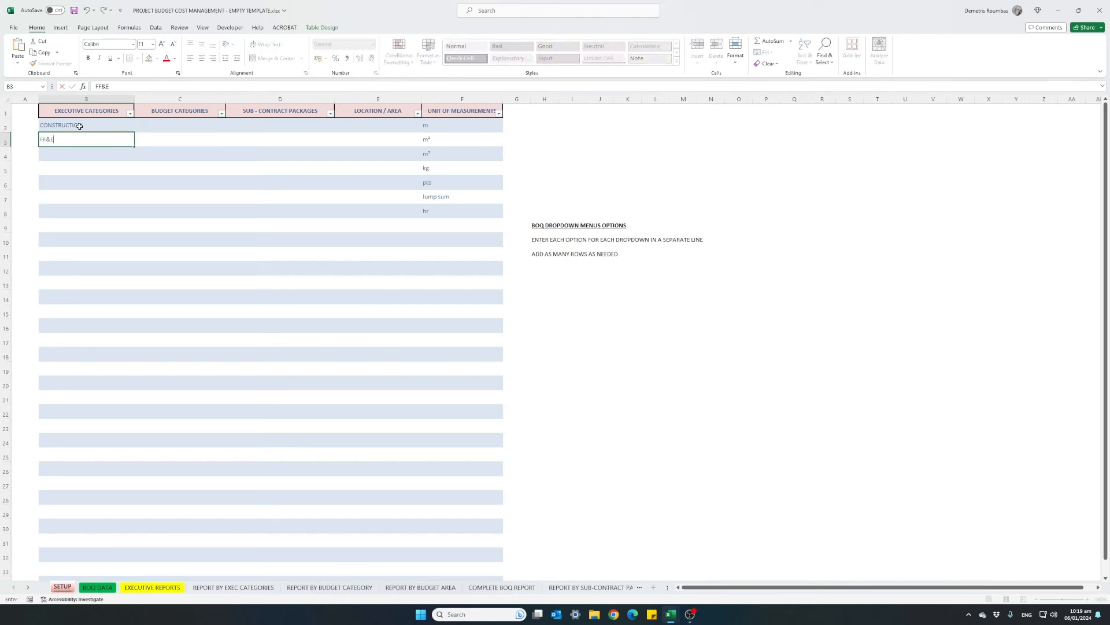
key(Return)
text(DC)
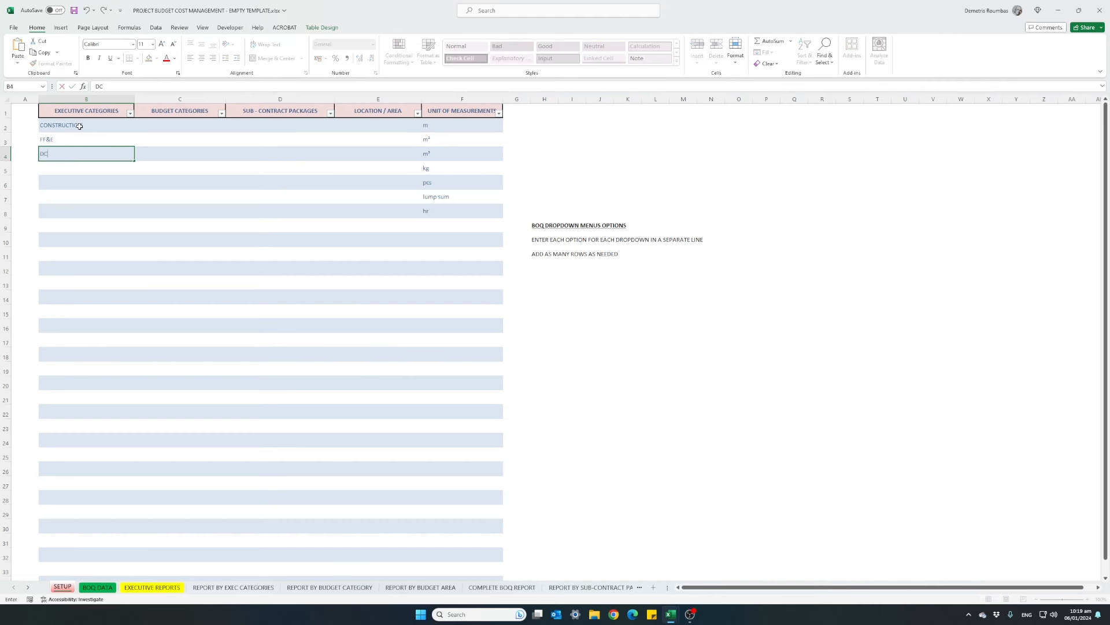
text(ECOR)
key(Return)
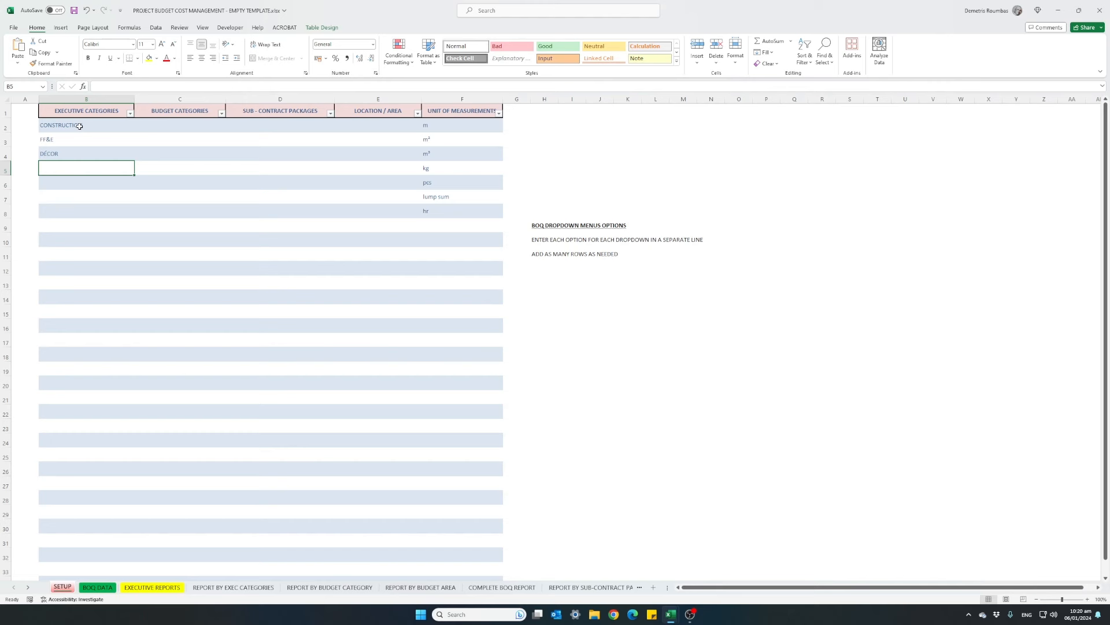
text(DEMOLIT)
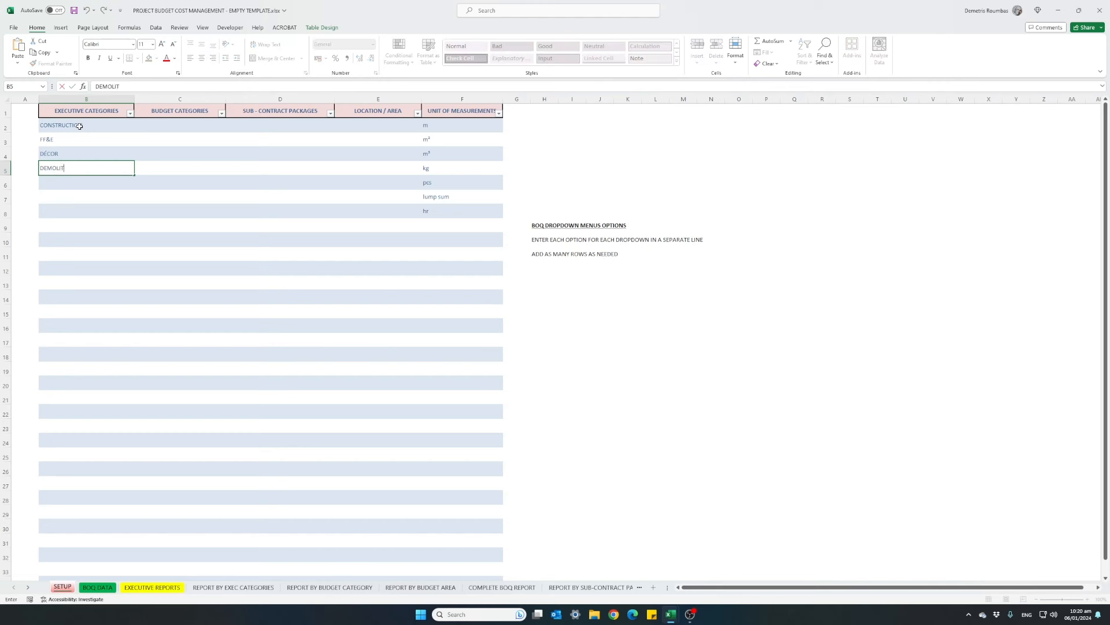
text(IONS)
key(Return)
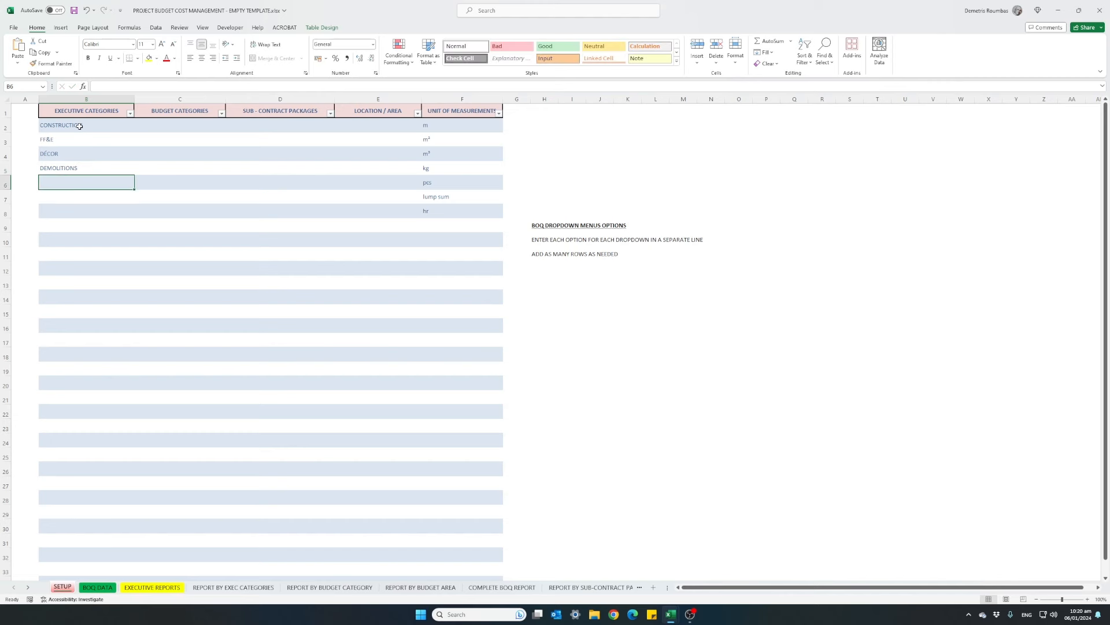
Step: Enter the budget categories DEMOLITIONS, DRY WALLS-CEILINGS and FIXED CARPENTRY in C2:C4
key(Right)
key(Up)
key(Up)
key(Up)
key(Up)
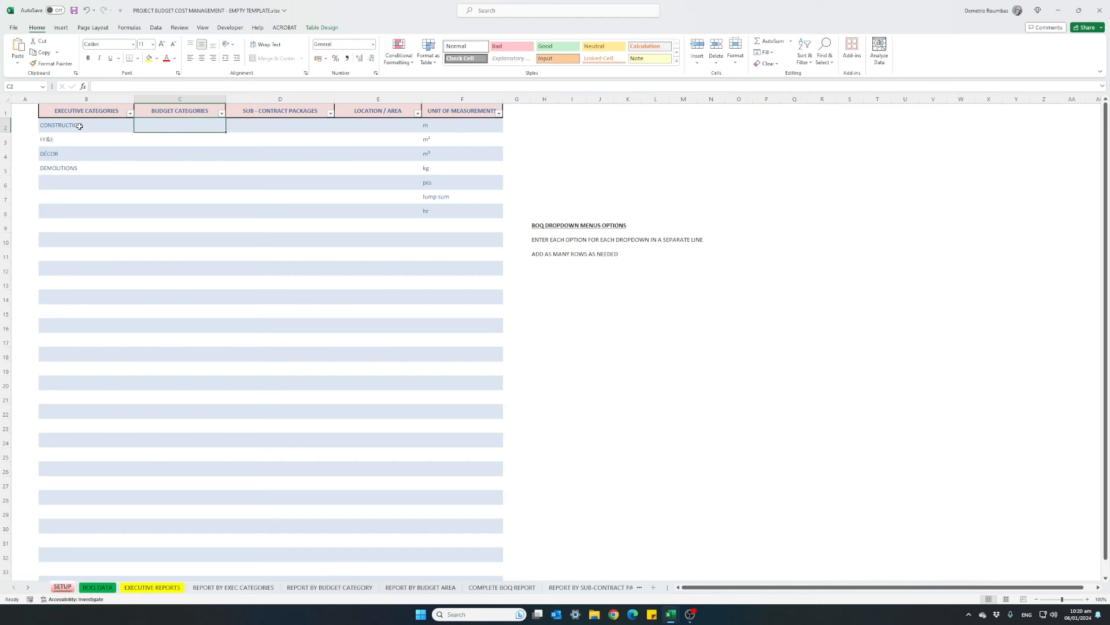
text(DEMOLITIO)
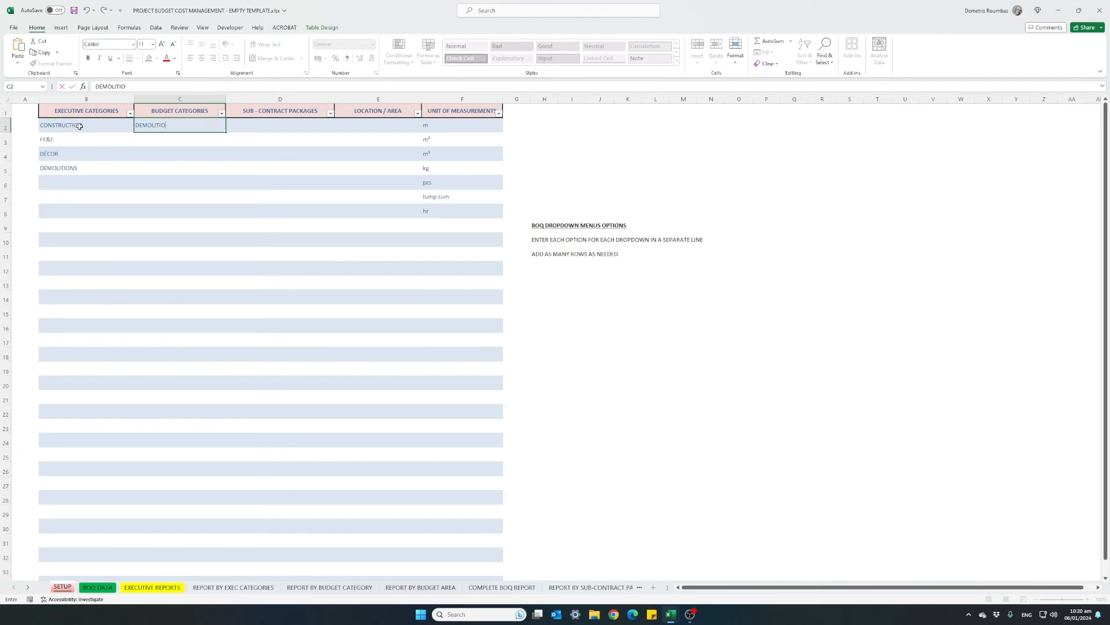
text(NS)
key(Return)
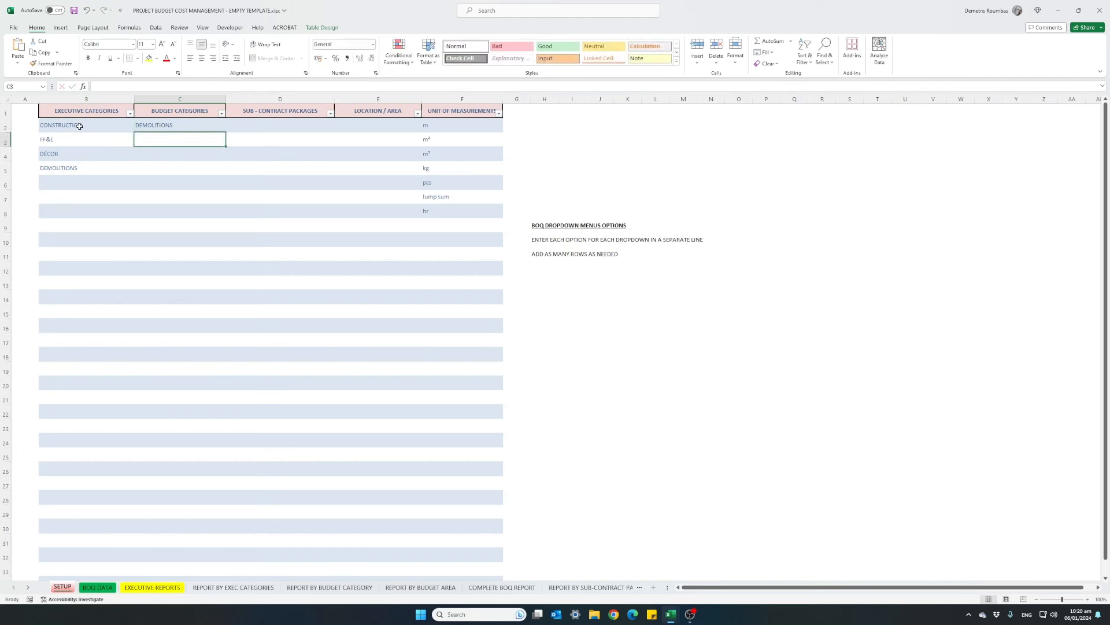
text(DRY)
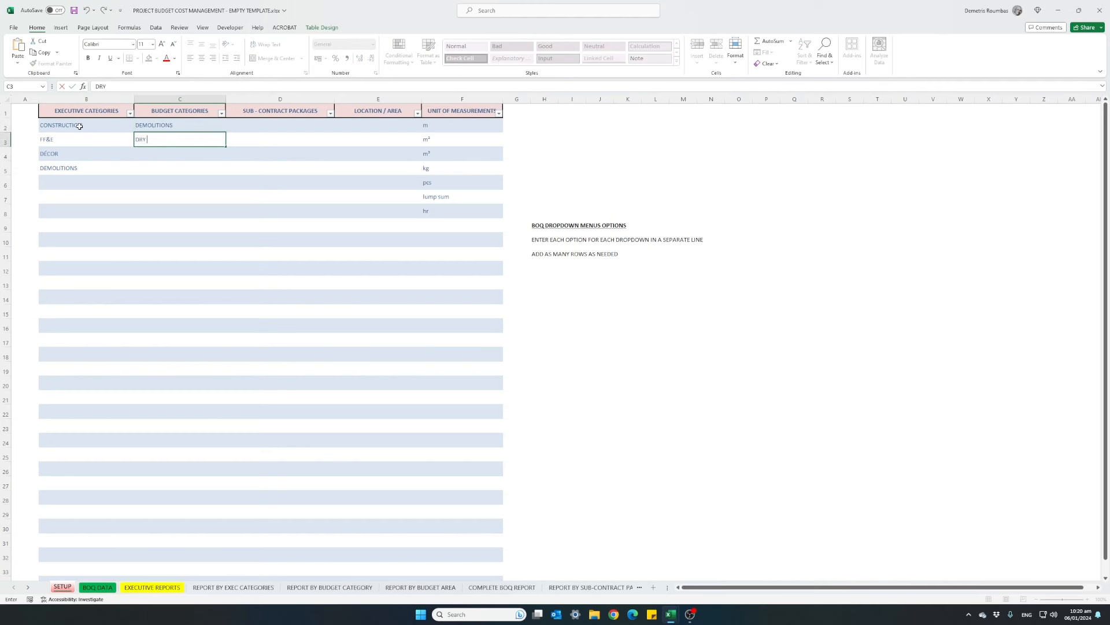
text( WALLS-CEILINGS)
key(Return)
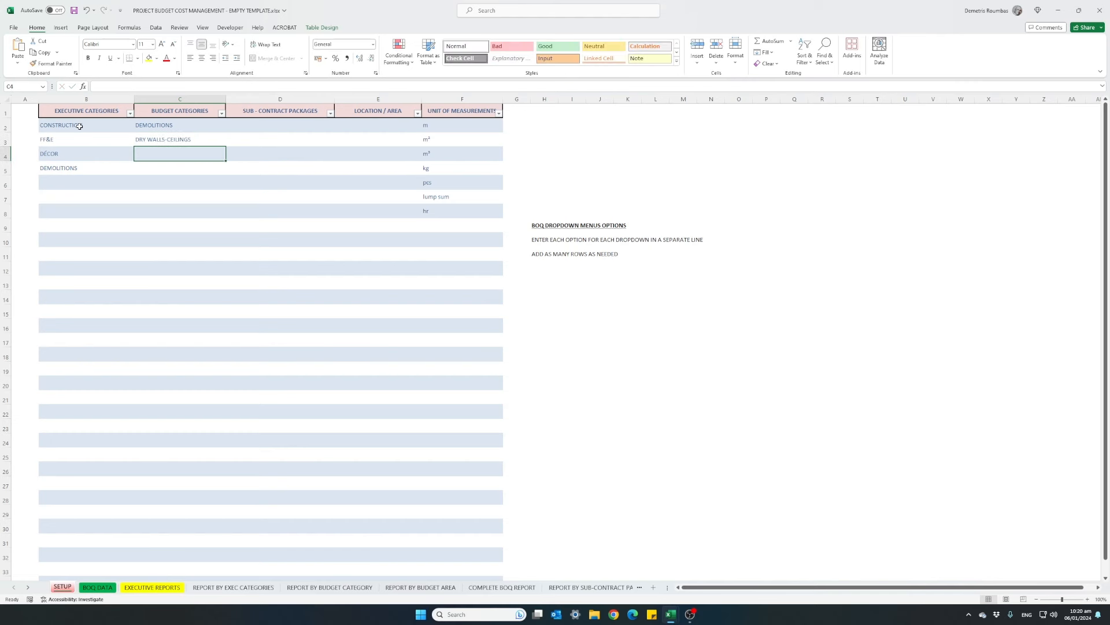
text(FIXED CARPE)
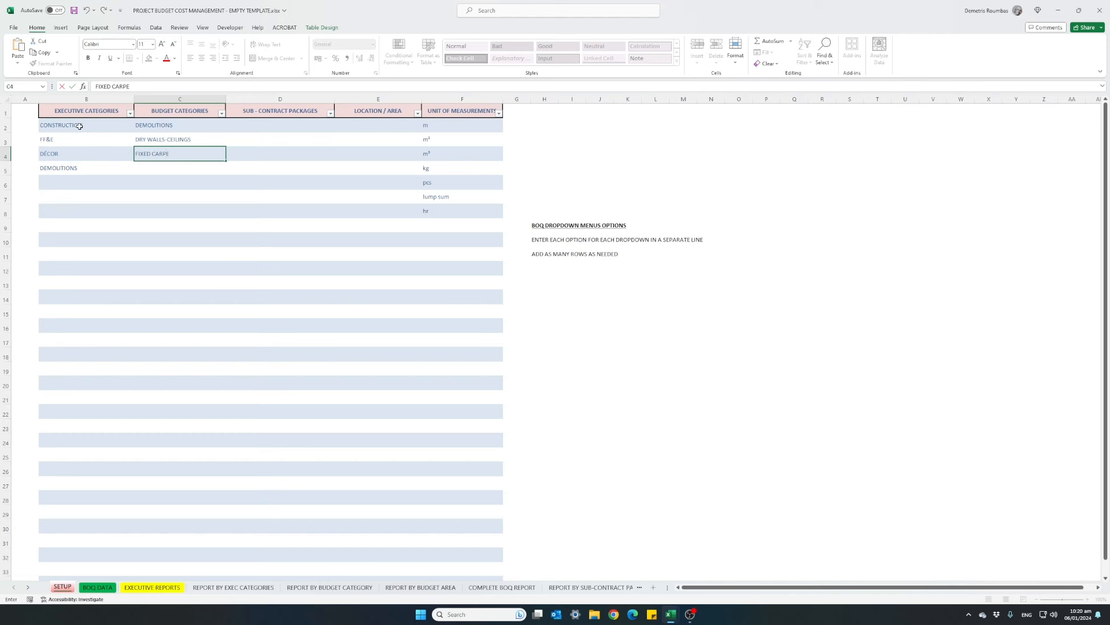
text(NTRY)
key(Return)
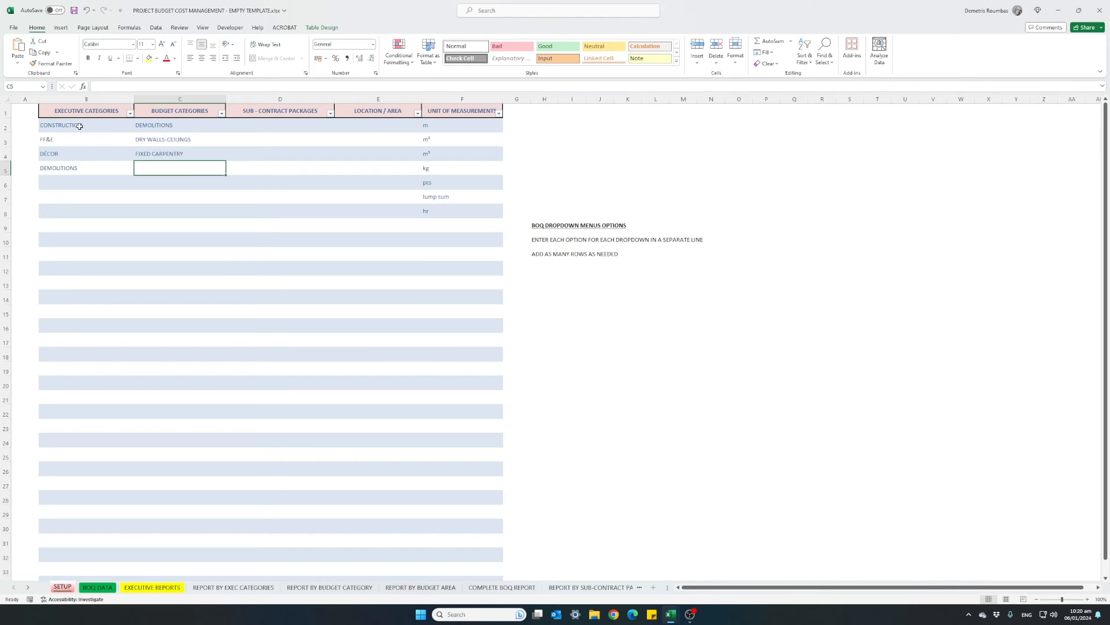
Step: Paste the full copied budget category list, from DEMOLITIONS to SANITARY, into C2:C12
key(ctrl+c)
click(179, 127)
key(ctrl+v)
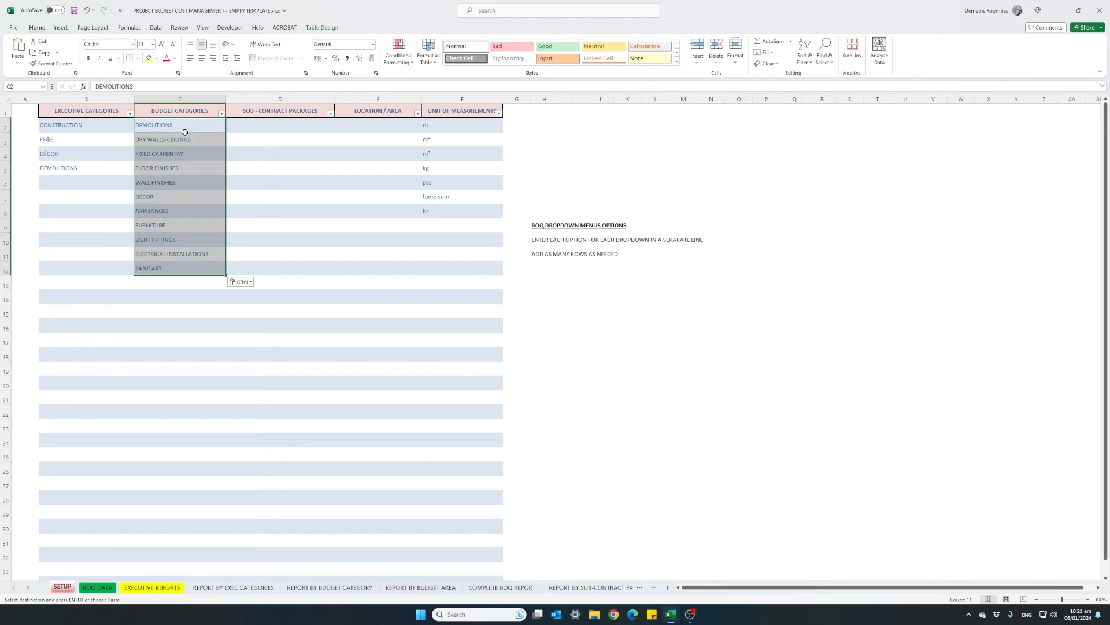
click(173, 267)
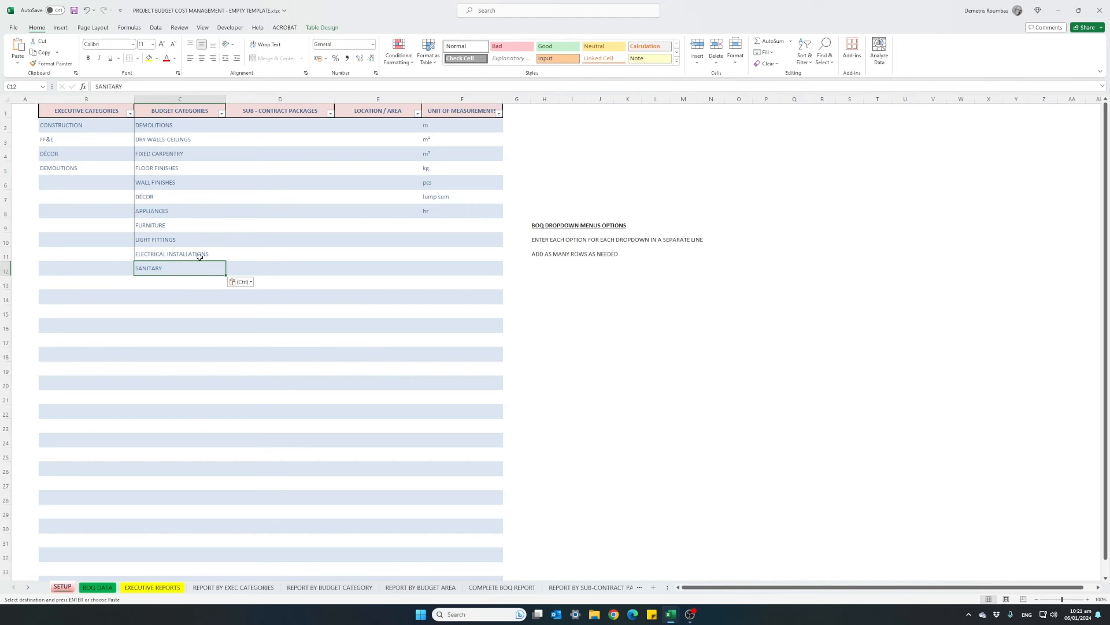
Step: Paste the sub-contract package list, from BUILDING WORKS SUBCONTRACT to DÉCOR PURCHASES, into D2:D13 and review its entries
click(275, 124)
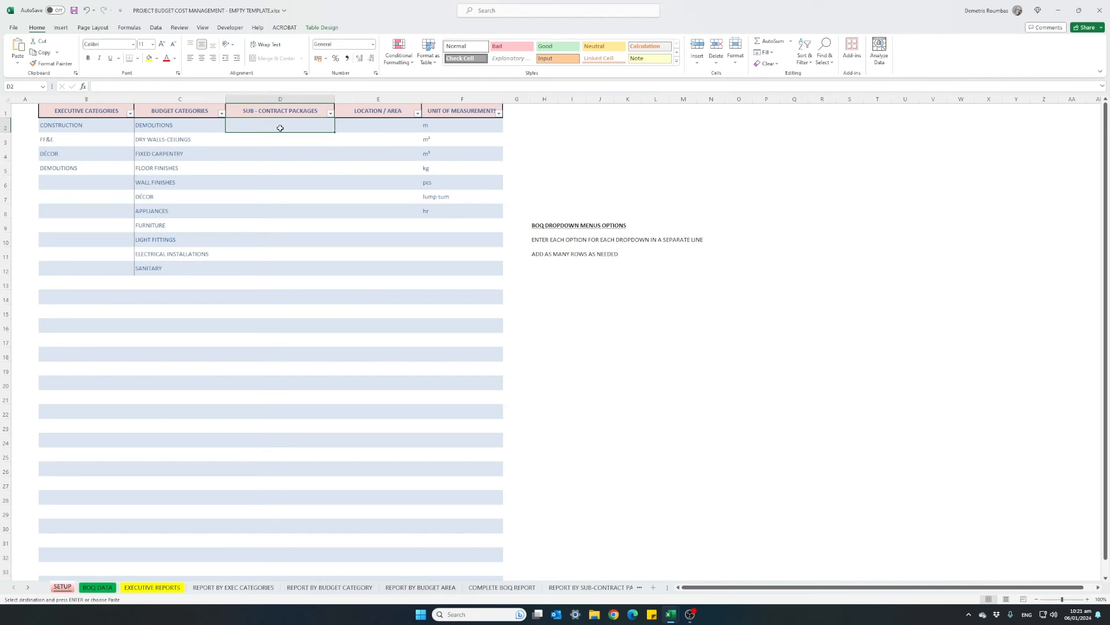
key(ctrl+v)
click(280, 196)
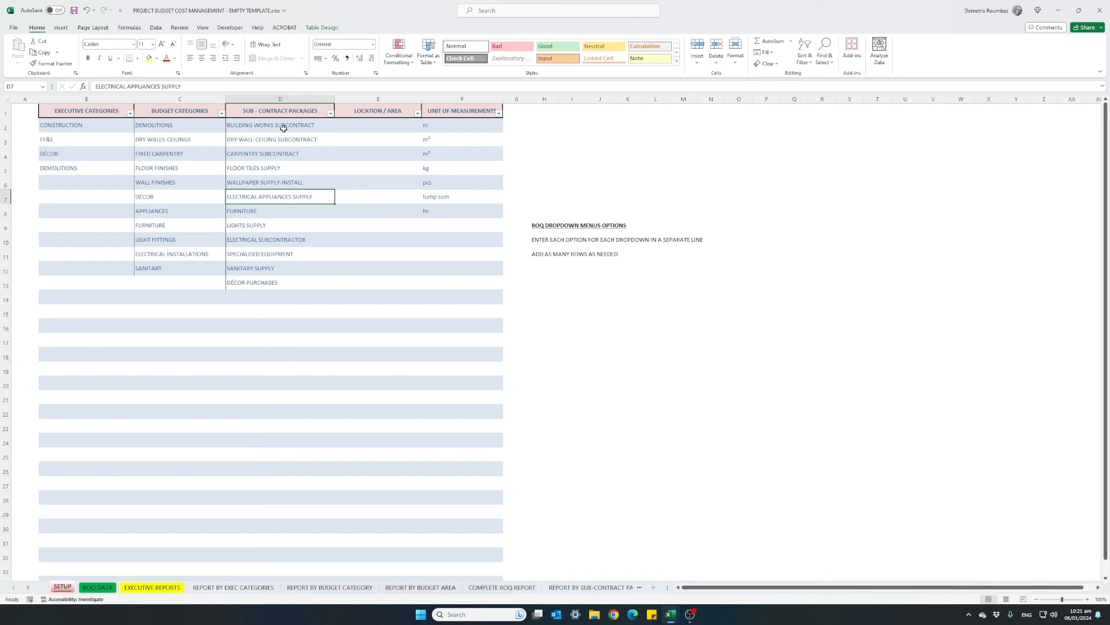
drag(284, 129, 278, 280)
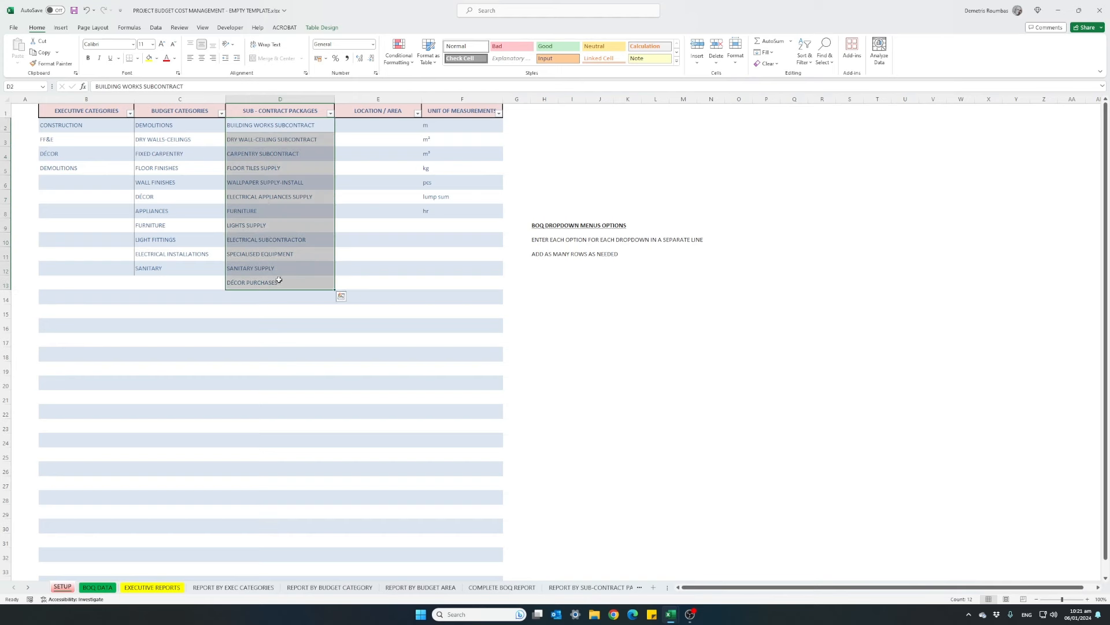
click(264, 128)
click(277, 142)
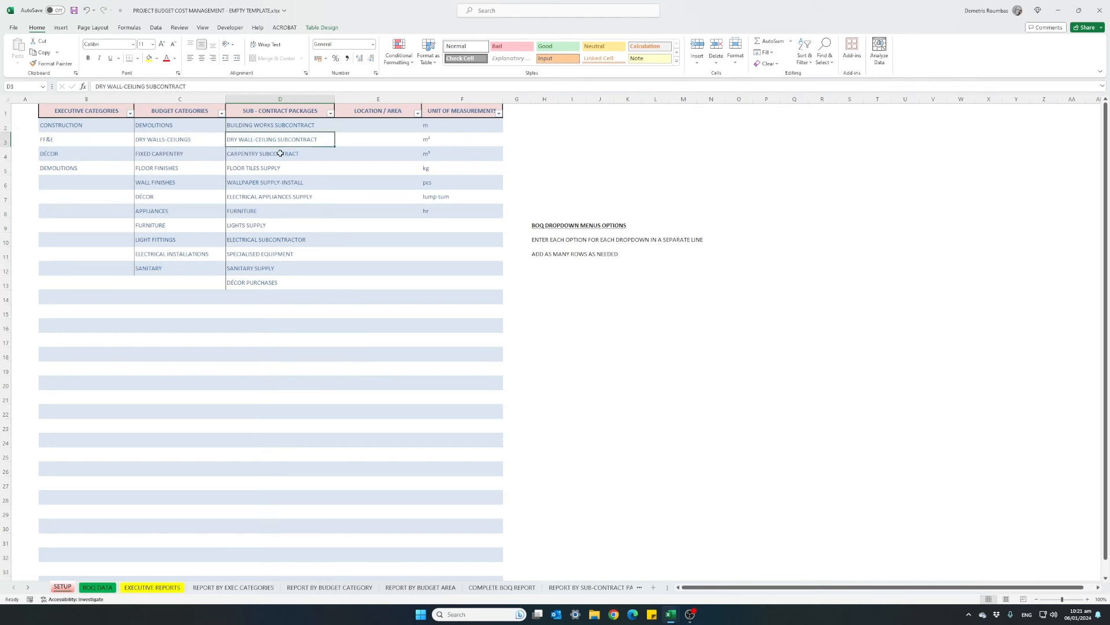
Step: Review the sub-contract package entries in column D, from CARPENTRY SUBCONTRACT down to DÉCOR PURCHASES
click(280, 154)
click(294, 170)
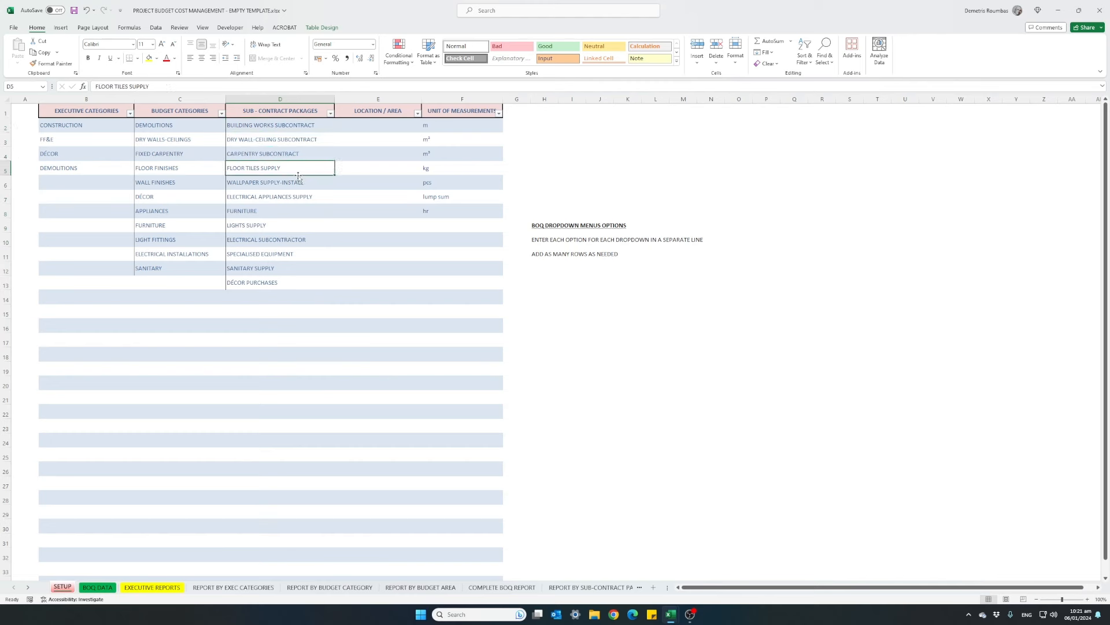
click(309, 185)
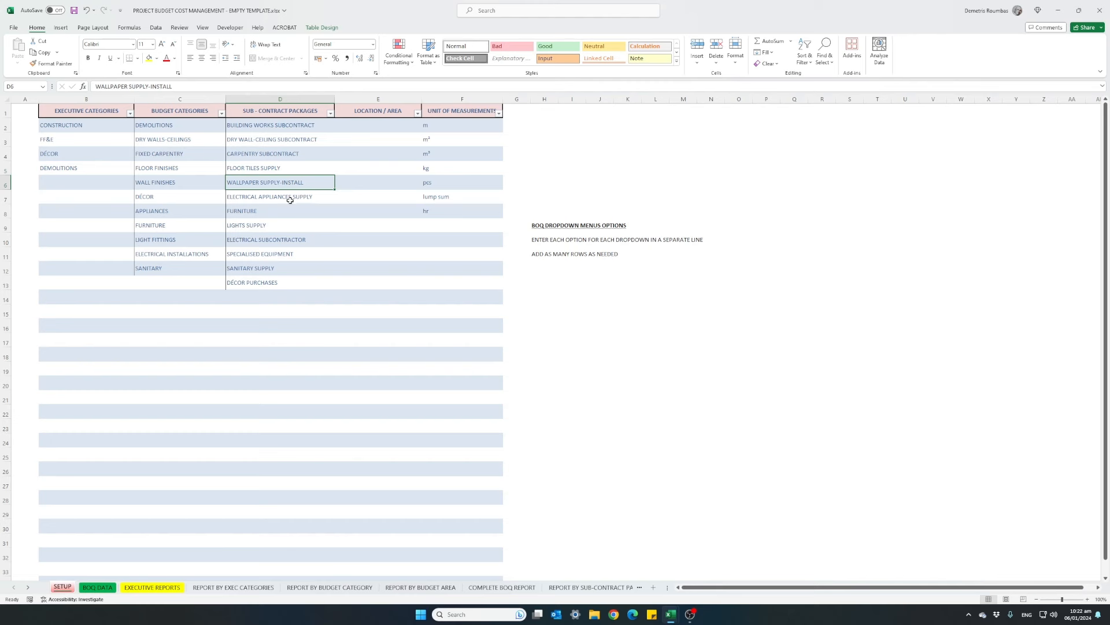
click(290, 200)
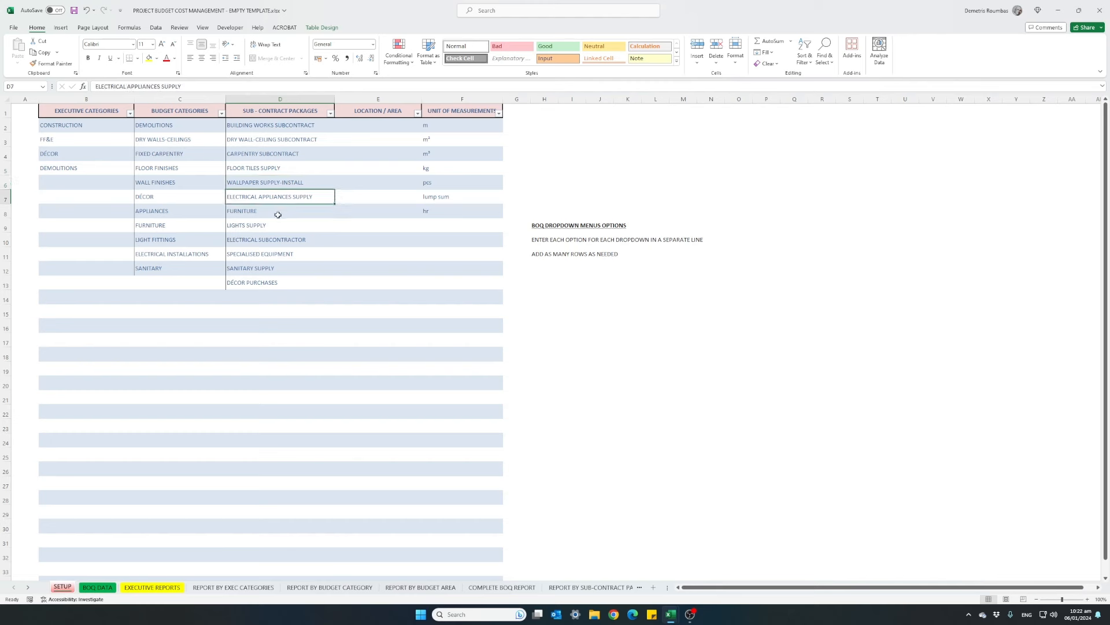
click(292, 240)
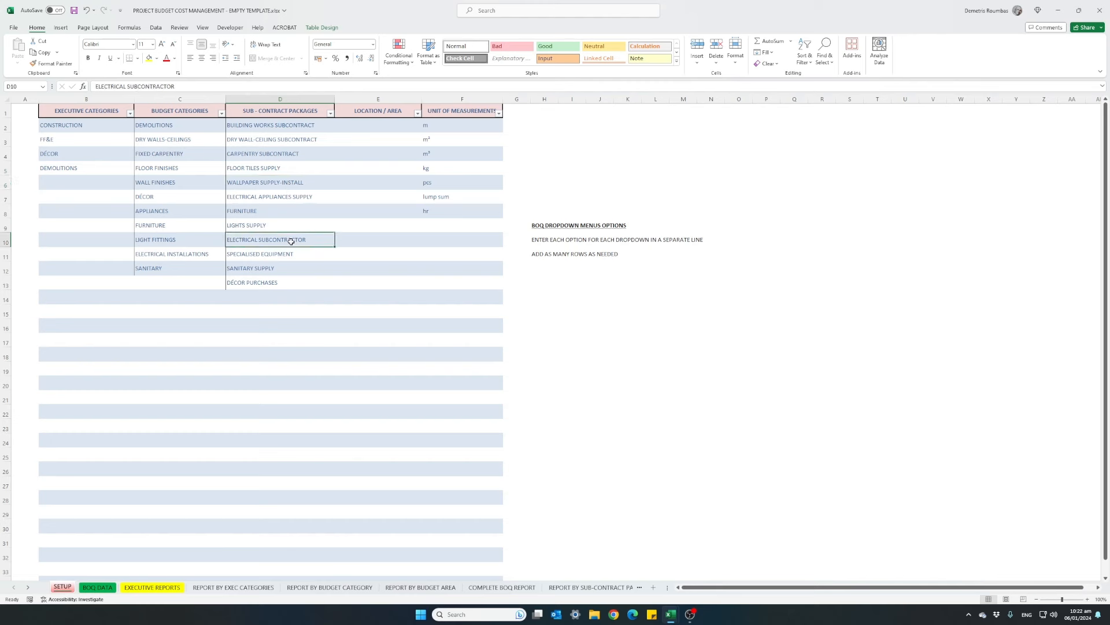
click(274, 213)
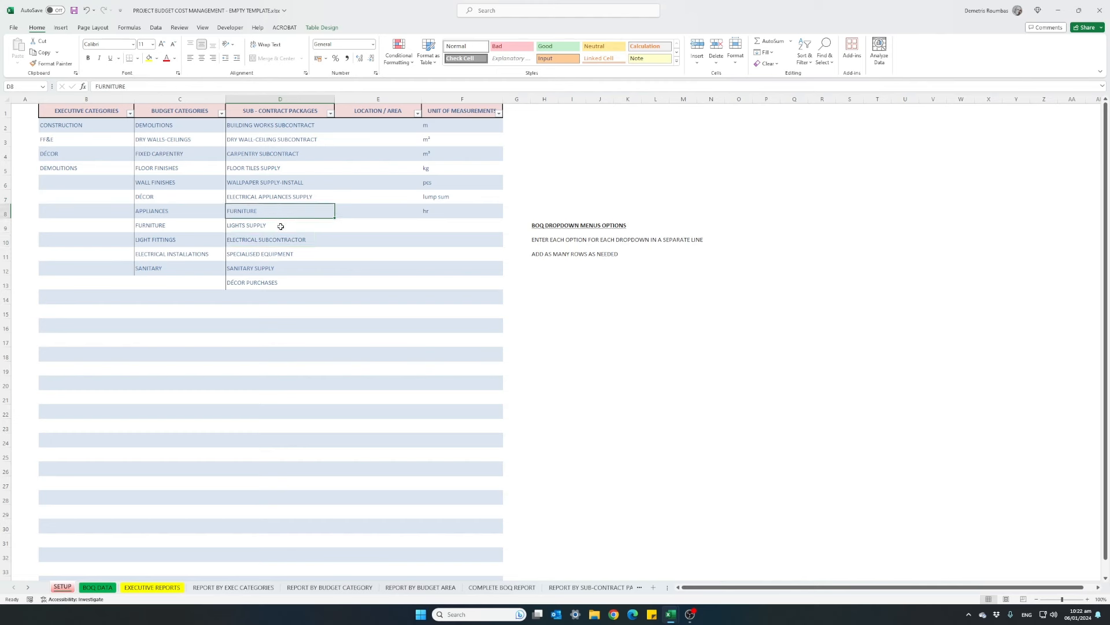
click(282, 256)
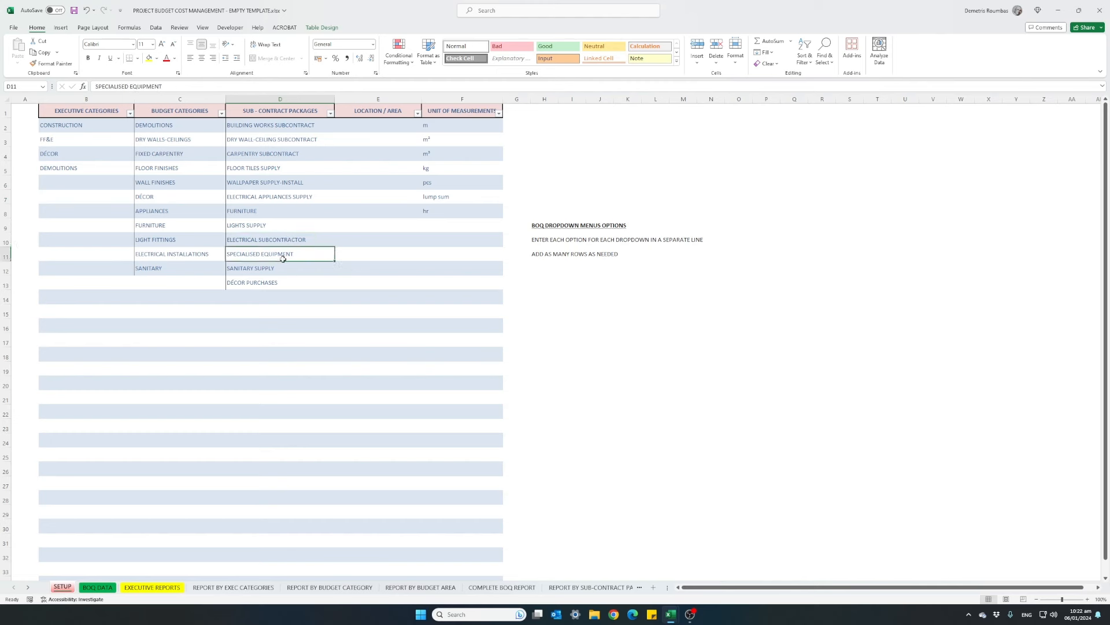
click(248, 270)
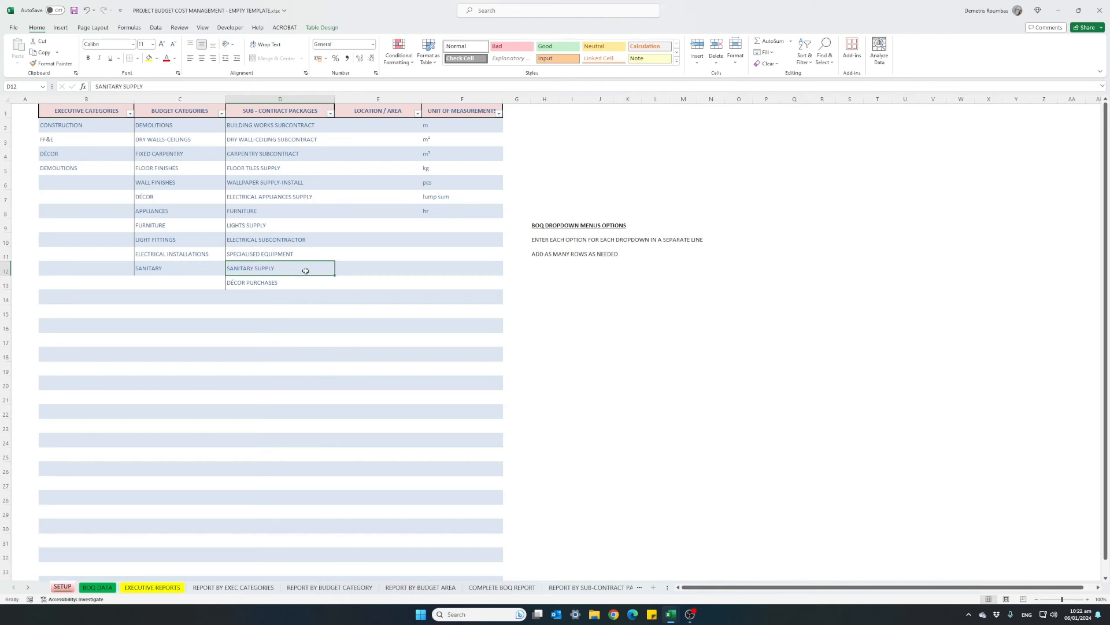
click(278, 285)
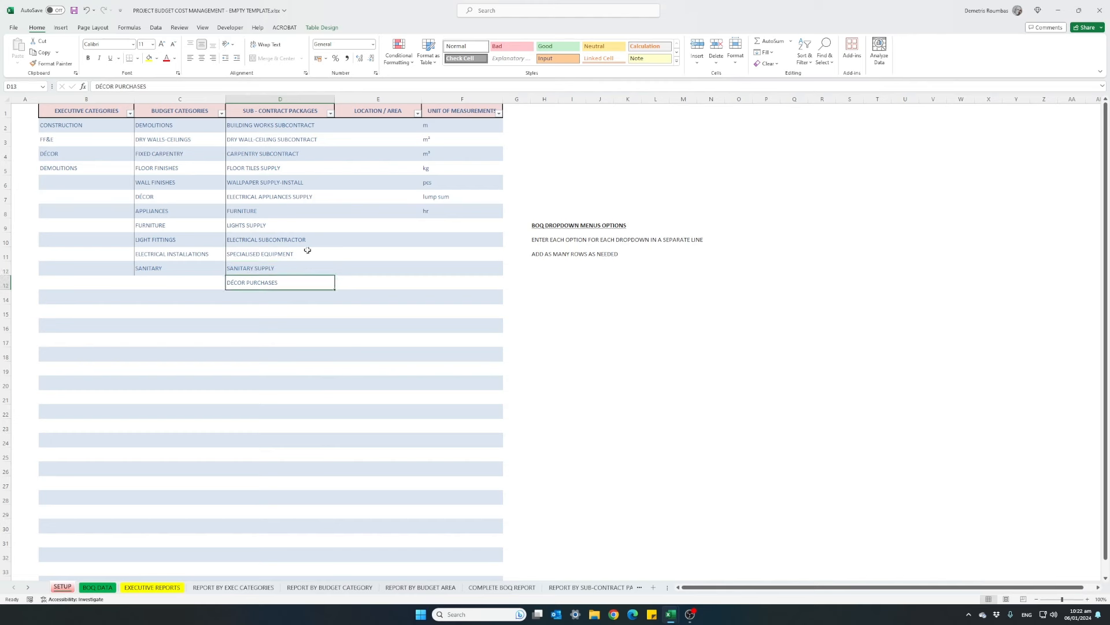
Step: Paste the location list EXTERIOR AREA, RECEPTION - LOBBY, TREATMENT ROOMS and ALL AREAS into E2:E5 and review its entries
click(362, 129)
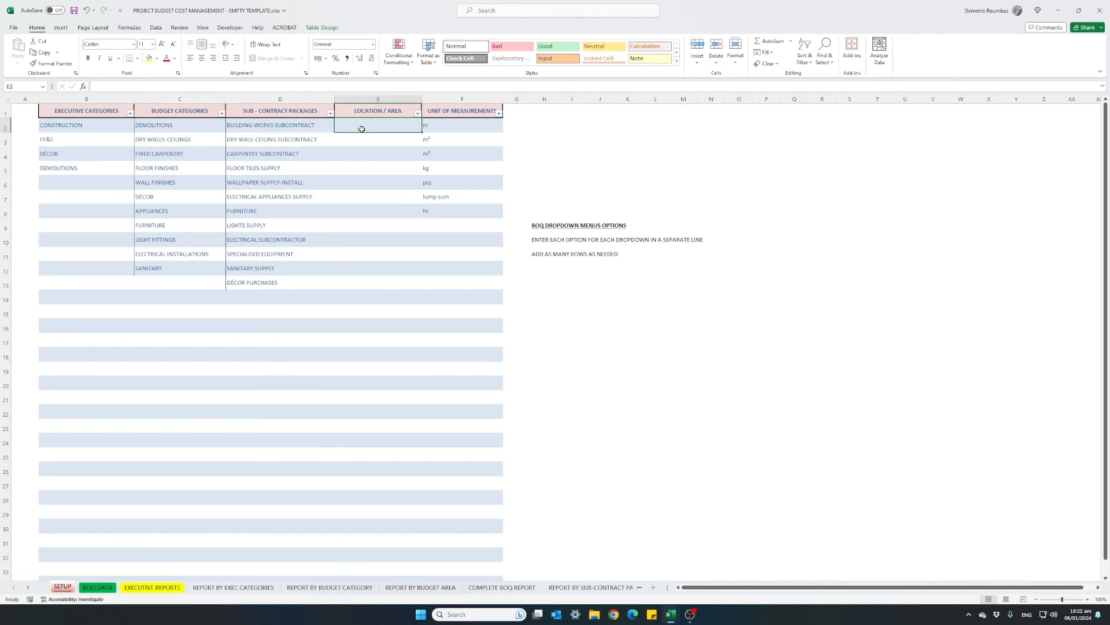
key(ctrl+c)
key(ctrl+v)
click(364, 126)
key(Escape)
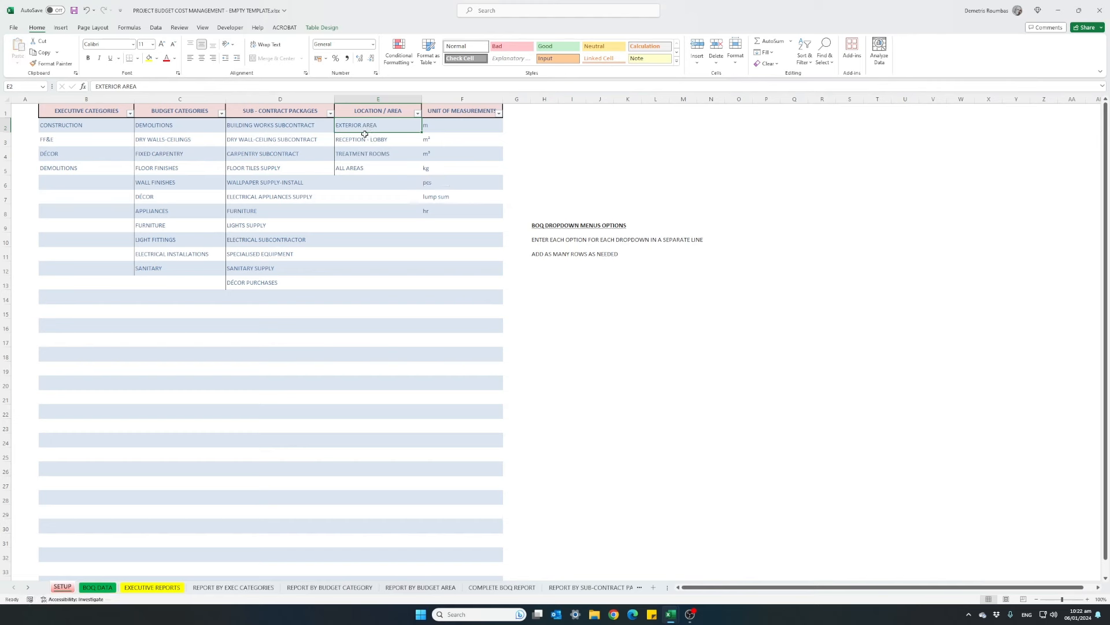
click(361, 141)
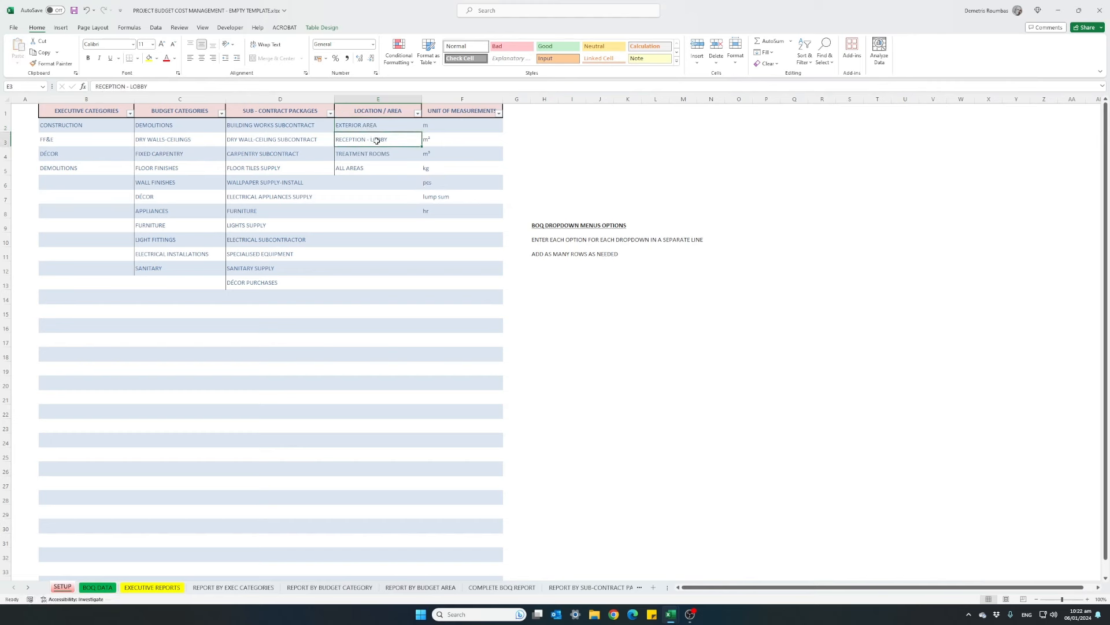
click(386, 152)
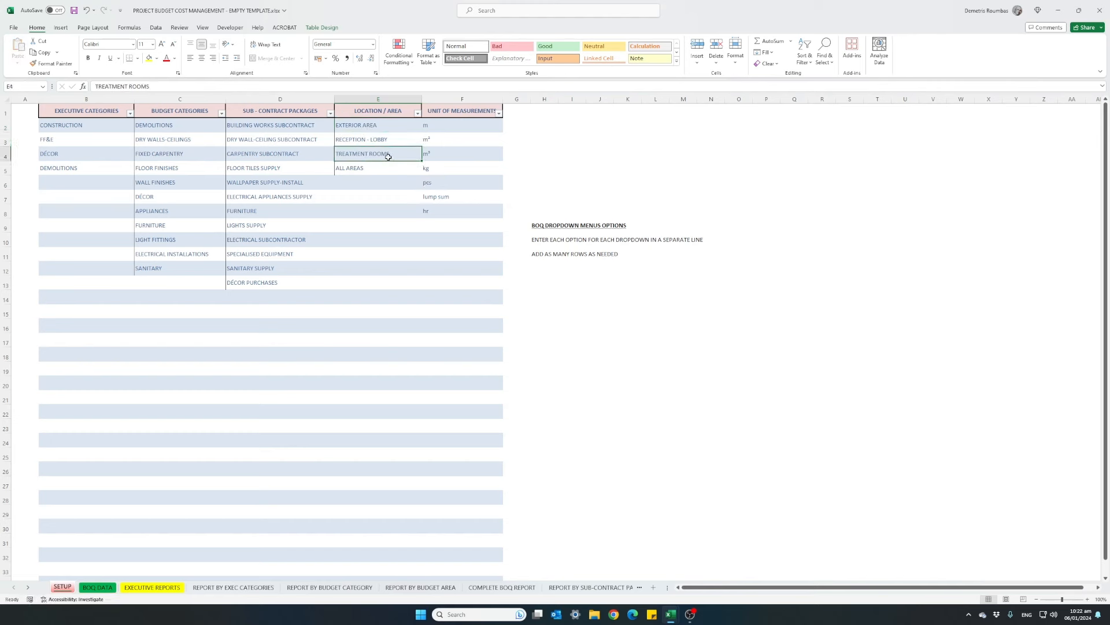
click(365, 168)
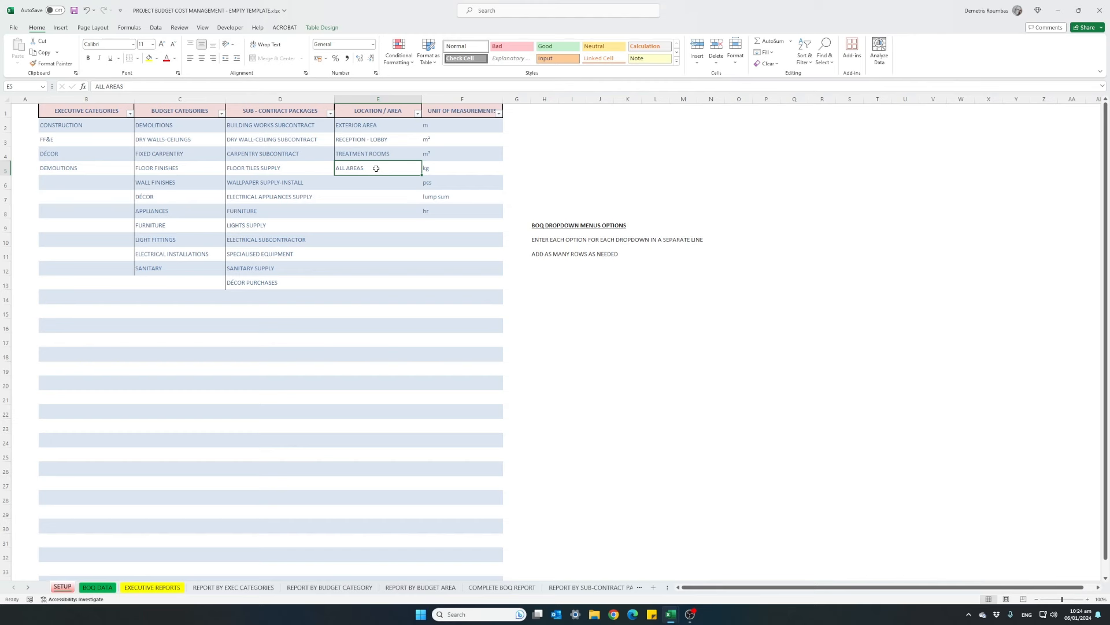
Step: On the BOQ DATA sheet, change the project name to EXAMPLE PROJECT - SPA RENOVATION
click(106, 589)
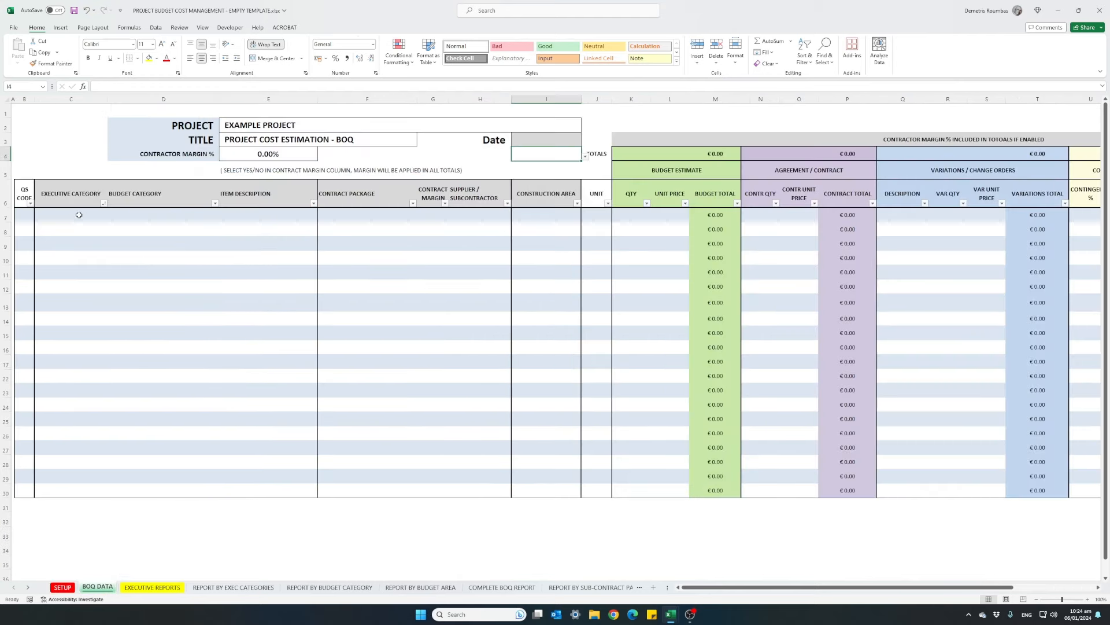
click(259, 127)
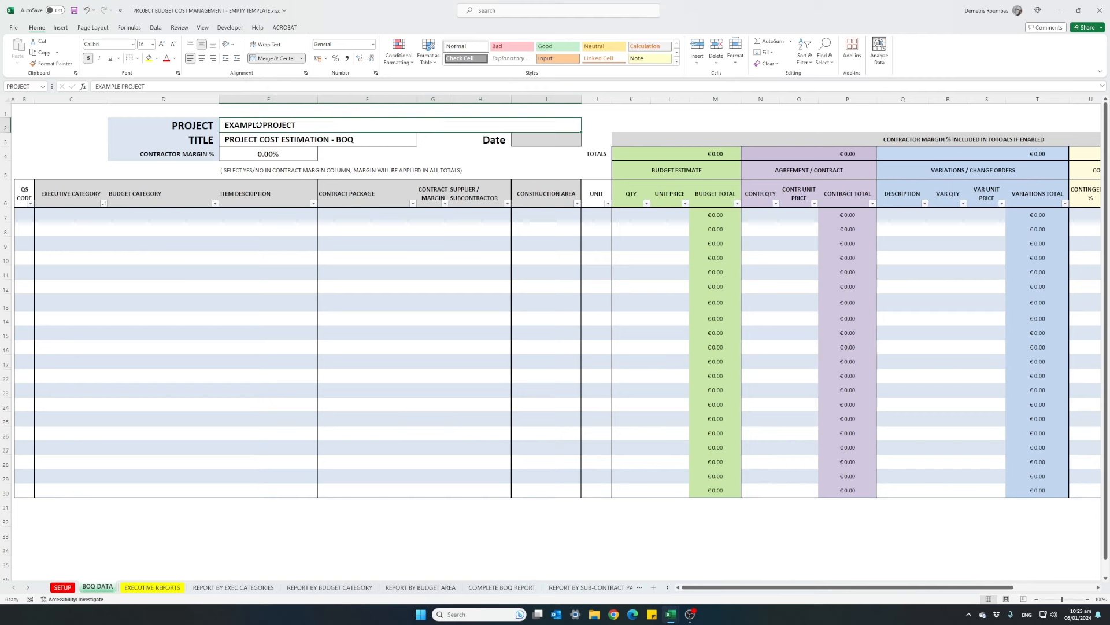
click(180, 87)
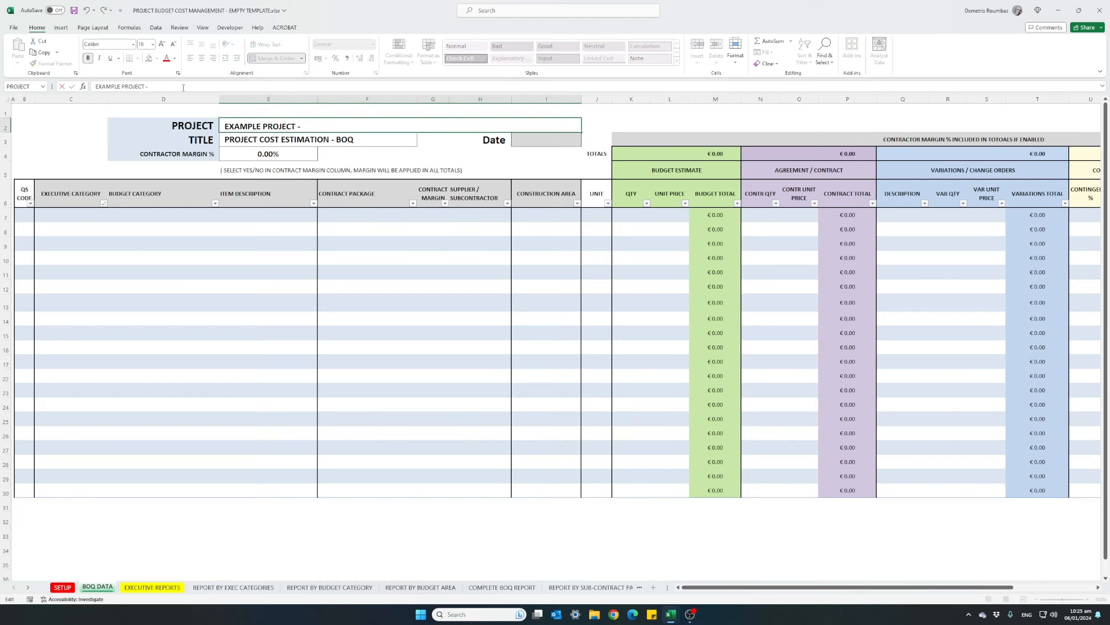
text(- SPA RENOVATION)
key(Return)
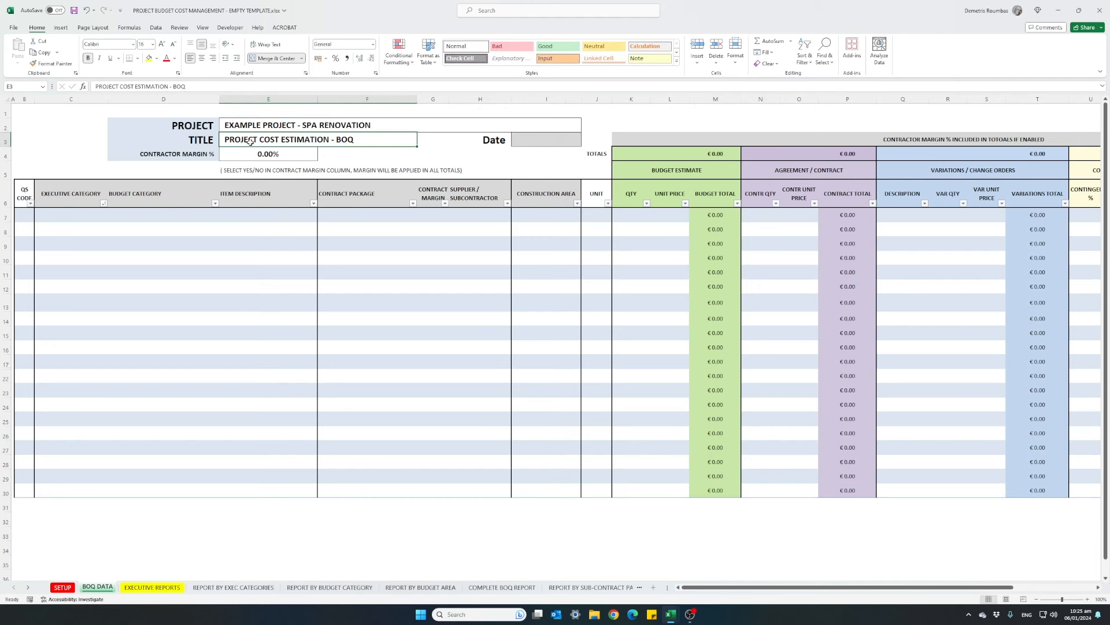
Step: Set the BOQ date to 6/1/24 and the contractor margin to 10%
click(525, 141)
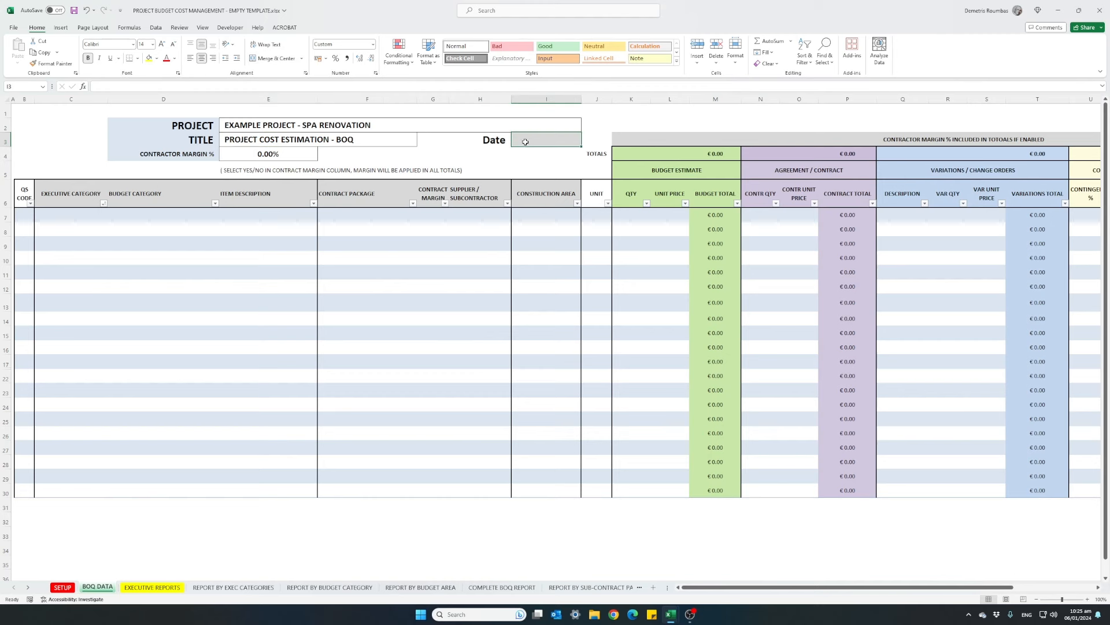
text(6/1/24)
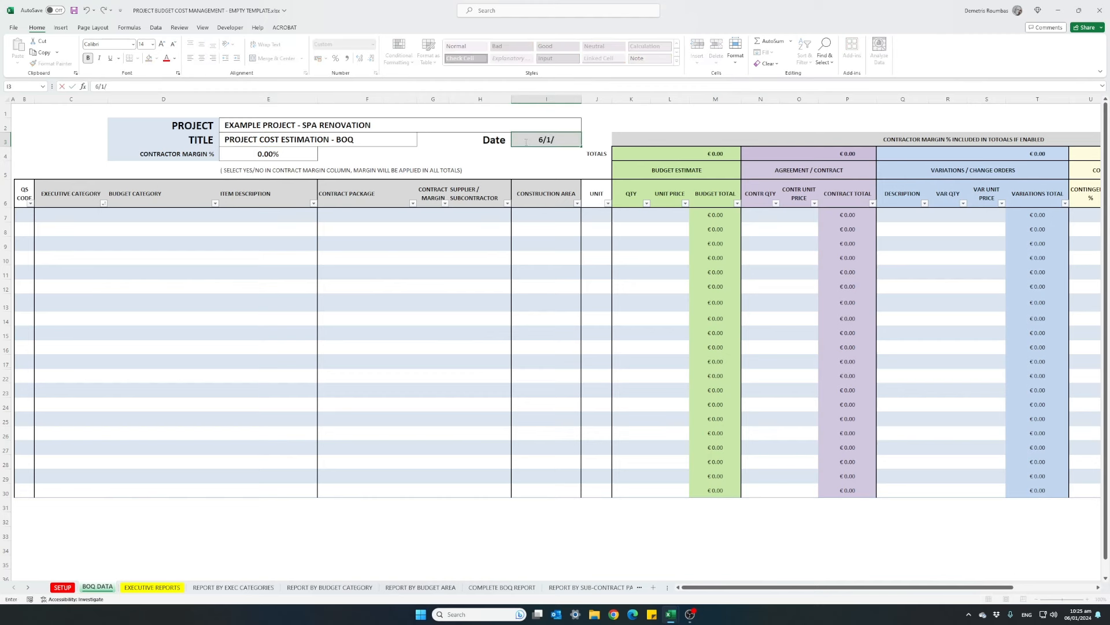
key(Return)
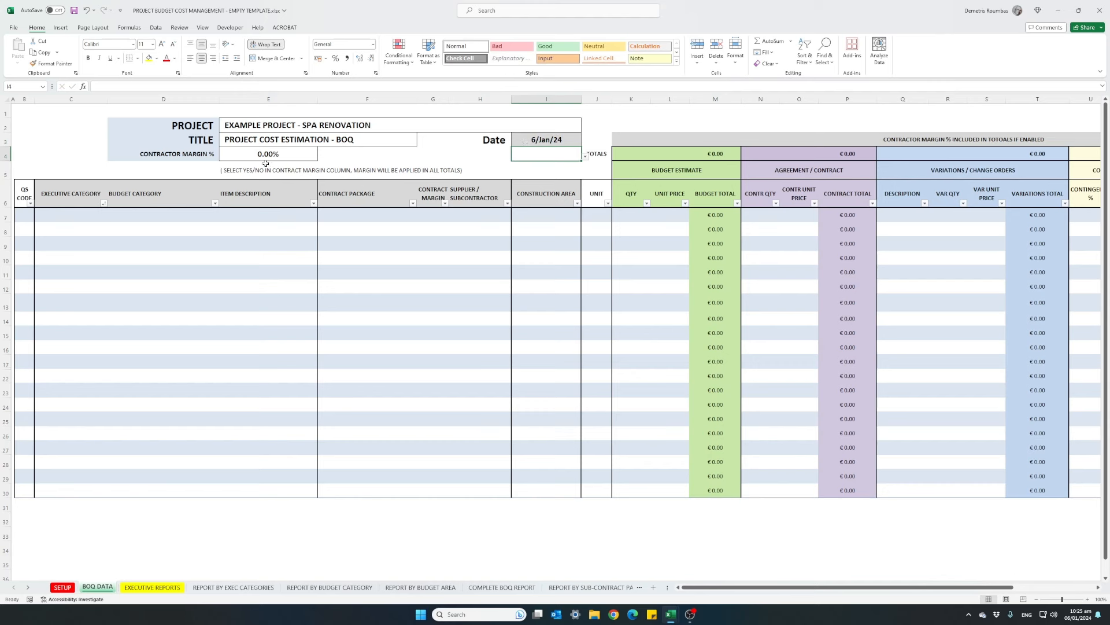
click(294, 161)
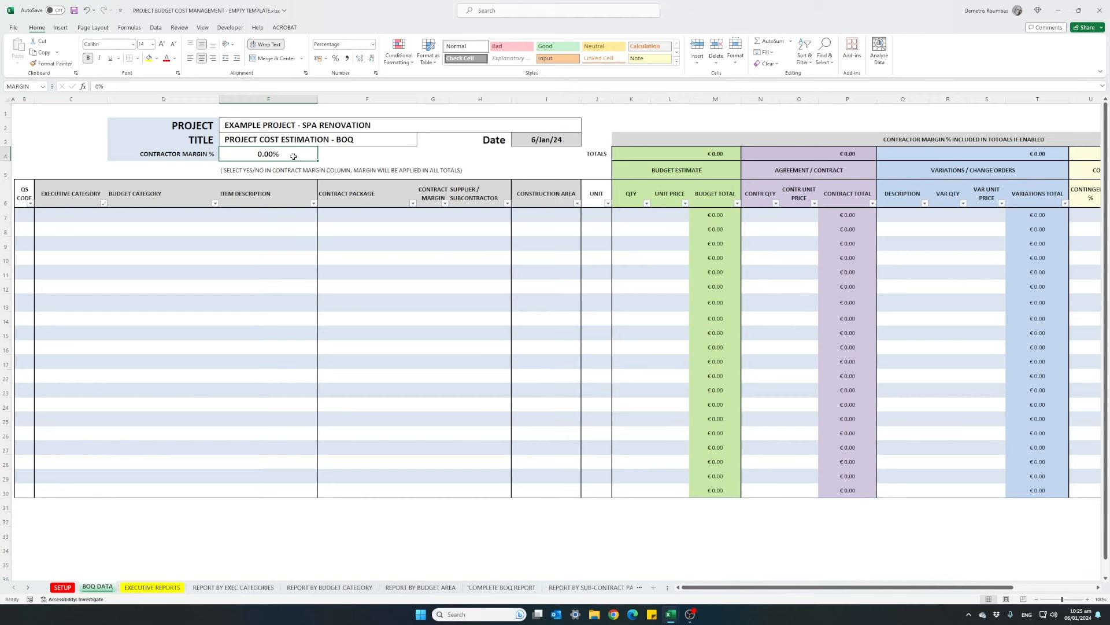
text(10)
key(Return)
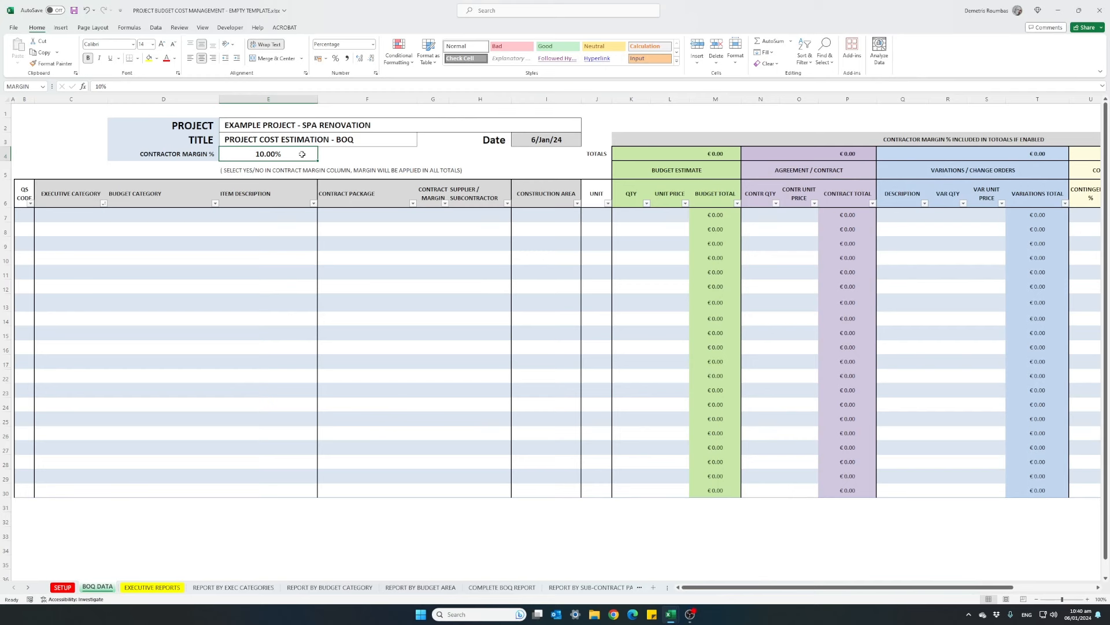
Step: Enter the item descriptions TREATMENT AREA DEMOLITIONS, RECEPTION AREA DEMOLITIONS and EXTERIOR AREAS DEMOLITIONS in E7:E9
click(279, 216)
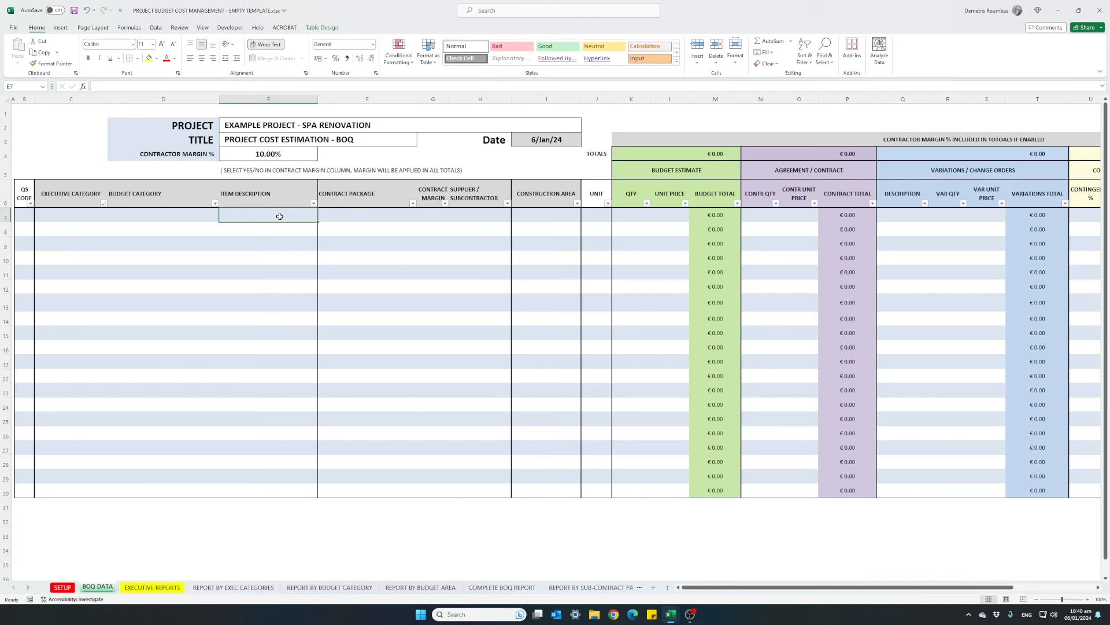
text(TR)
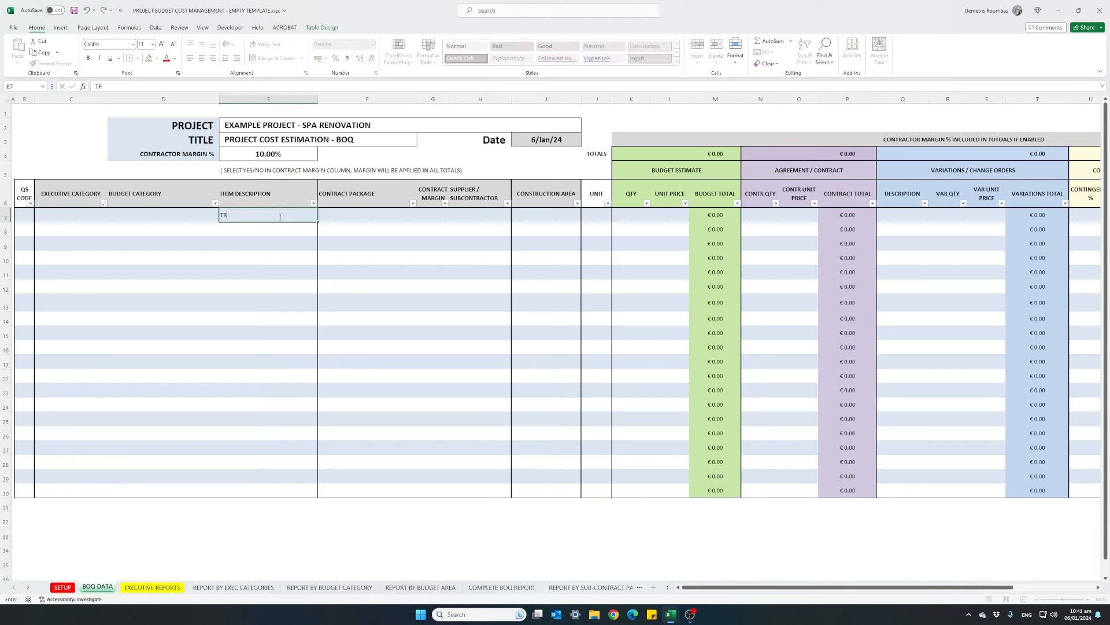
text(EATMENT AREA)
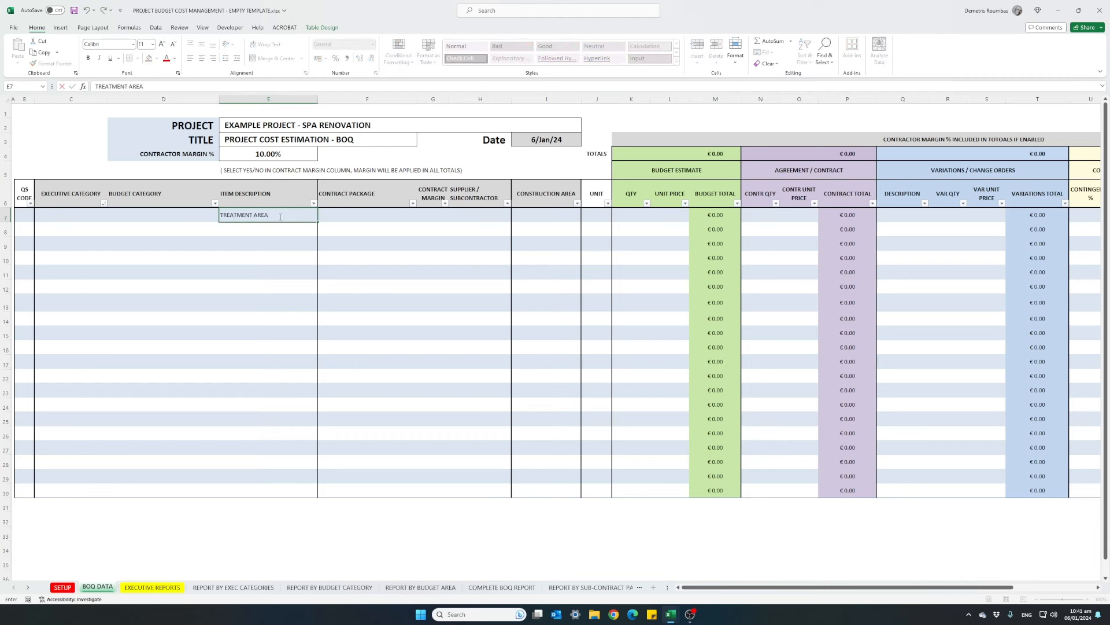
text( DEMOLITIONS)
key(Return)
text(RECEPT)
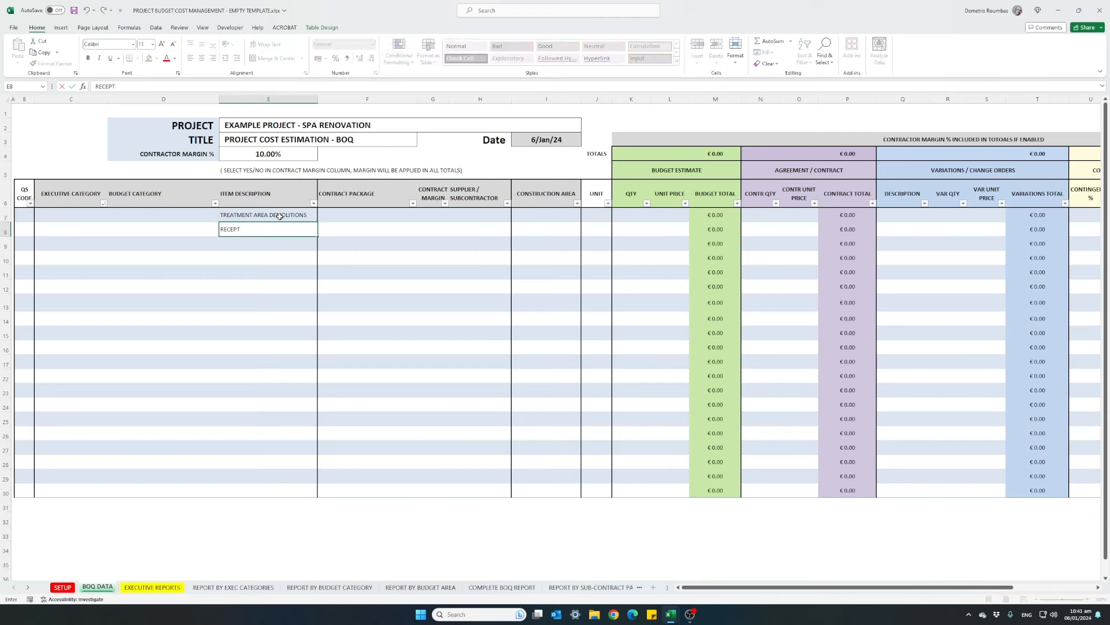
text(ION AREA DEMOLITIONS)
key(Return)
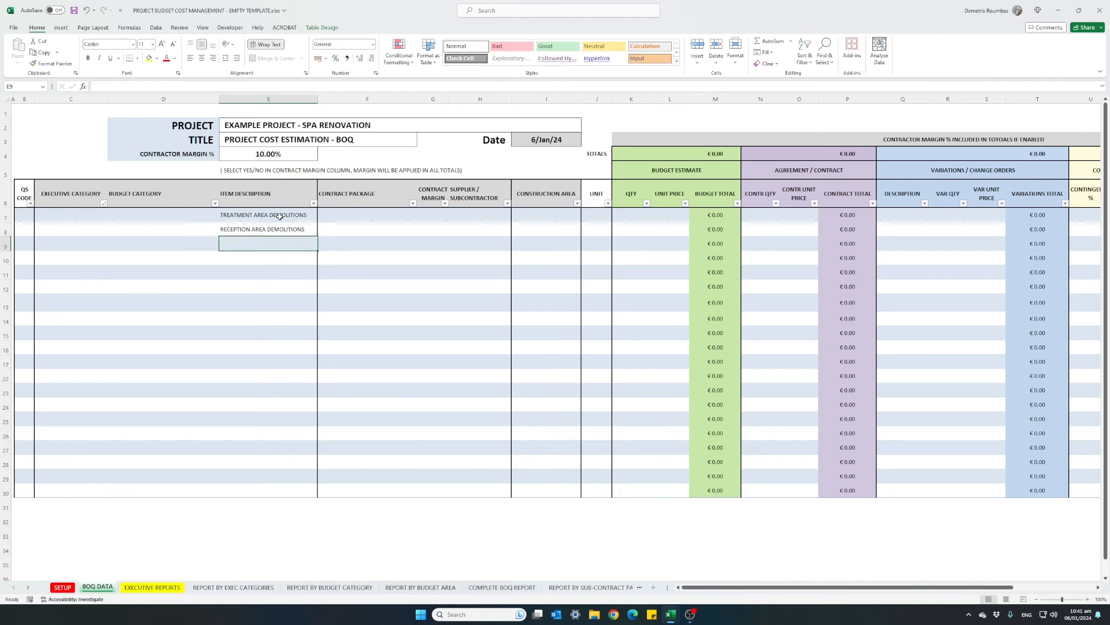
text(EXTERIOR)
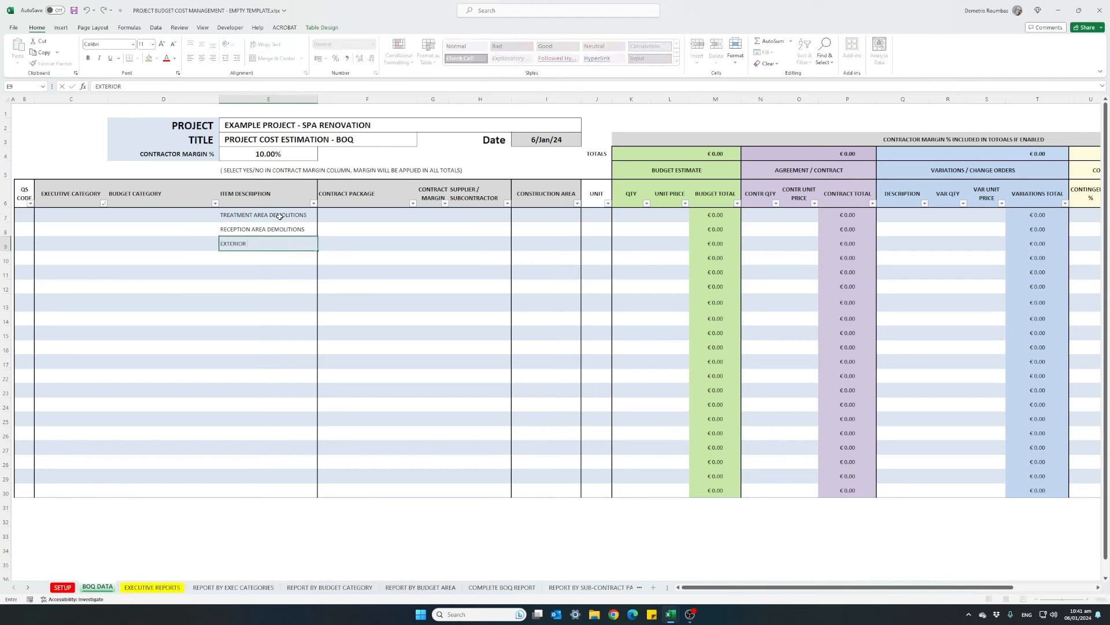
text( AREAS DEMOLITIONS)
key(Tab)
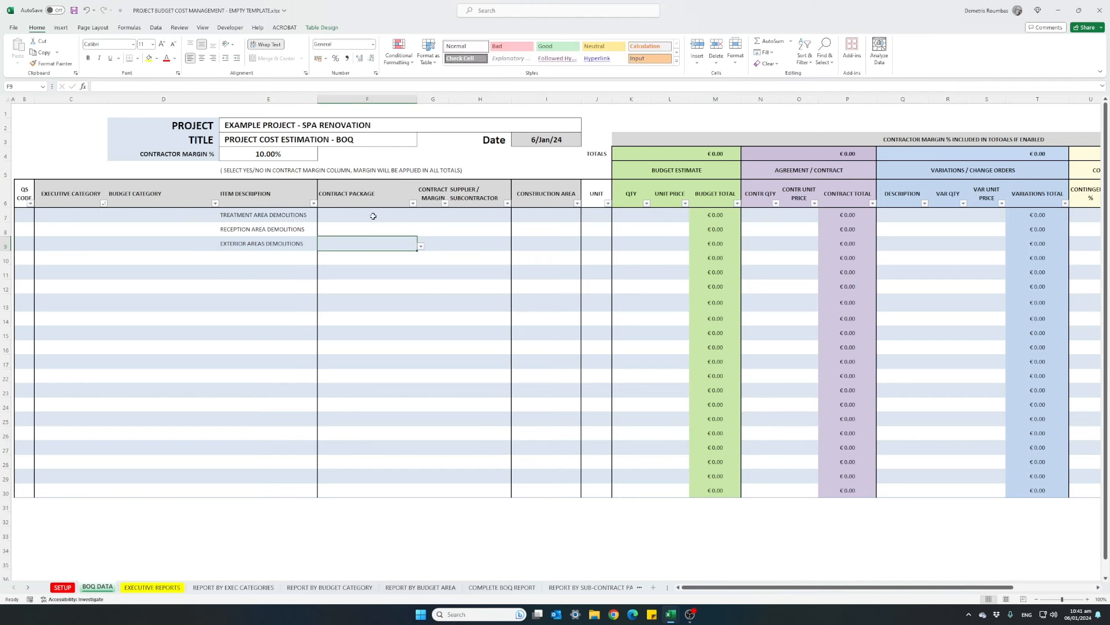
Step: Set the contract package of the first item to BUILDING WORKS SUBCONTRACT and copy it to the other two demolition items
click(398, 215)
click(421, 218)
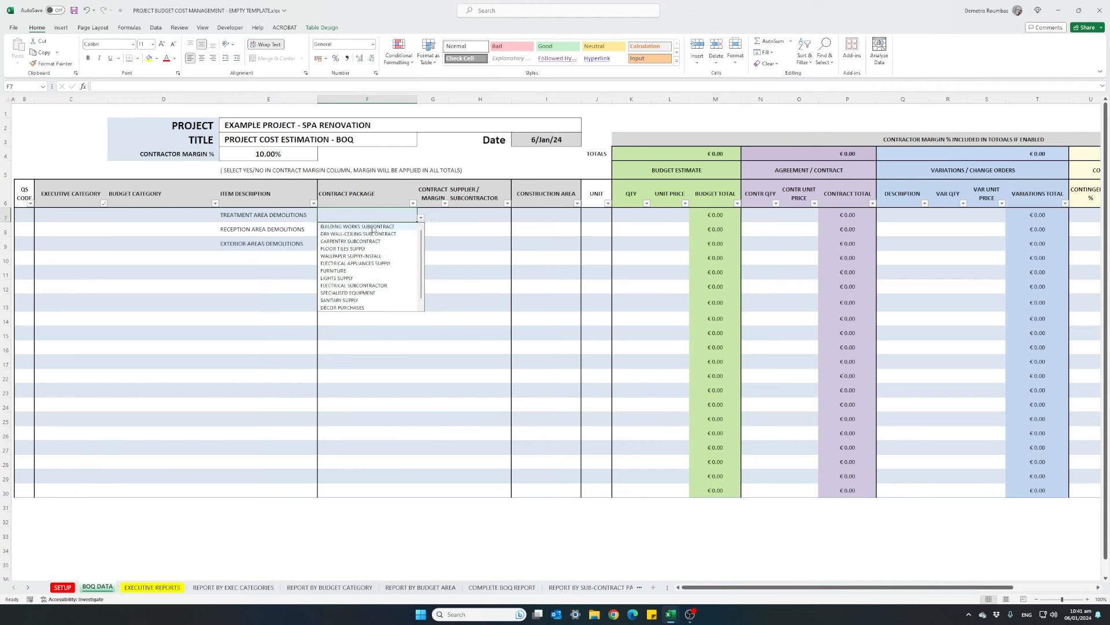
click(373, 227)
click(373, 229)
click(377, 215)
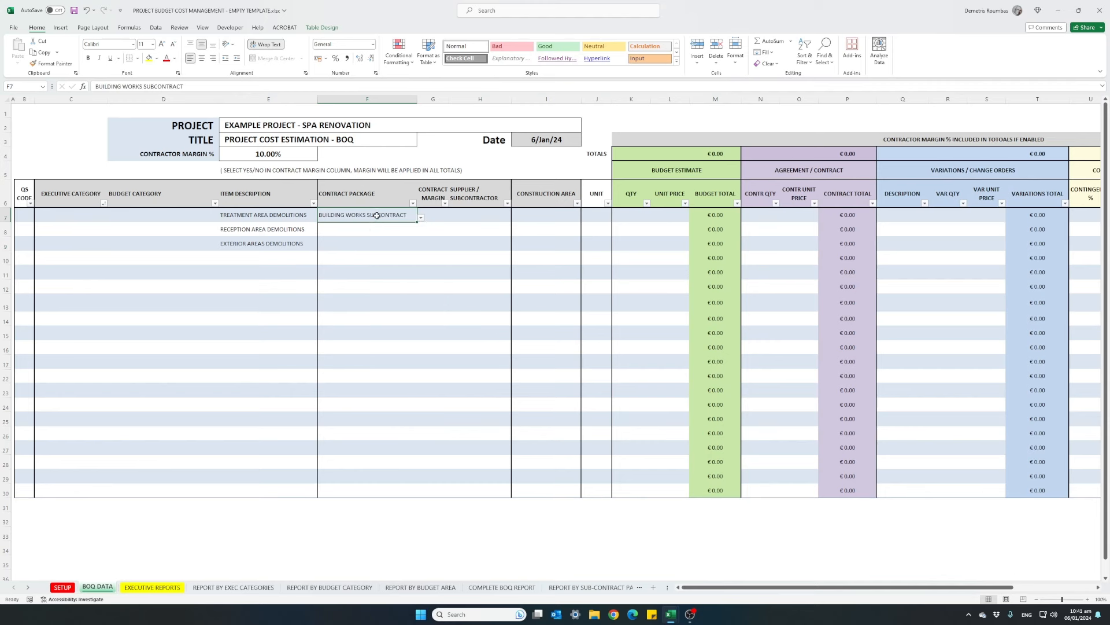
key(ctrl+c)
drag(373, 229, 373, 243)
key(Return)
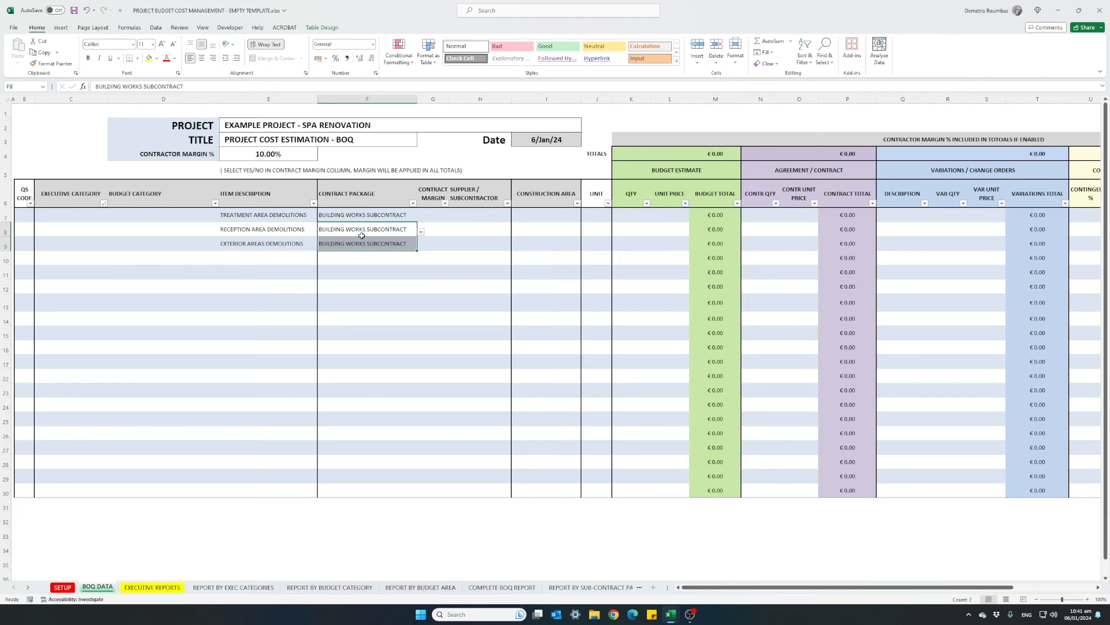
click(361, 234)
Step: Choose DEMOLITIONS as the first item's budget category and copy it to the items in rows 8 and 9
click(202, 218)
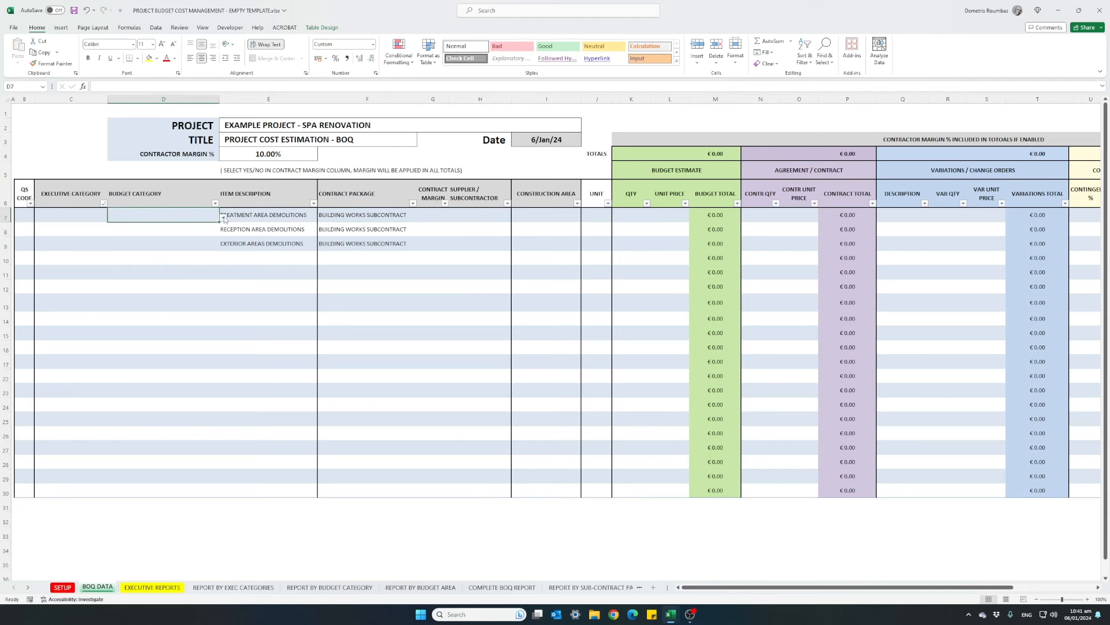
click(223, 217)
click(184, 227)
drag(183, 220, 181, 241)
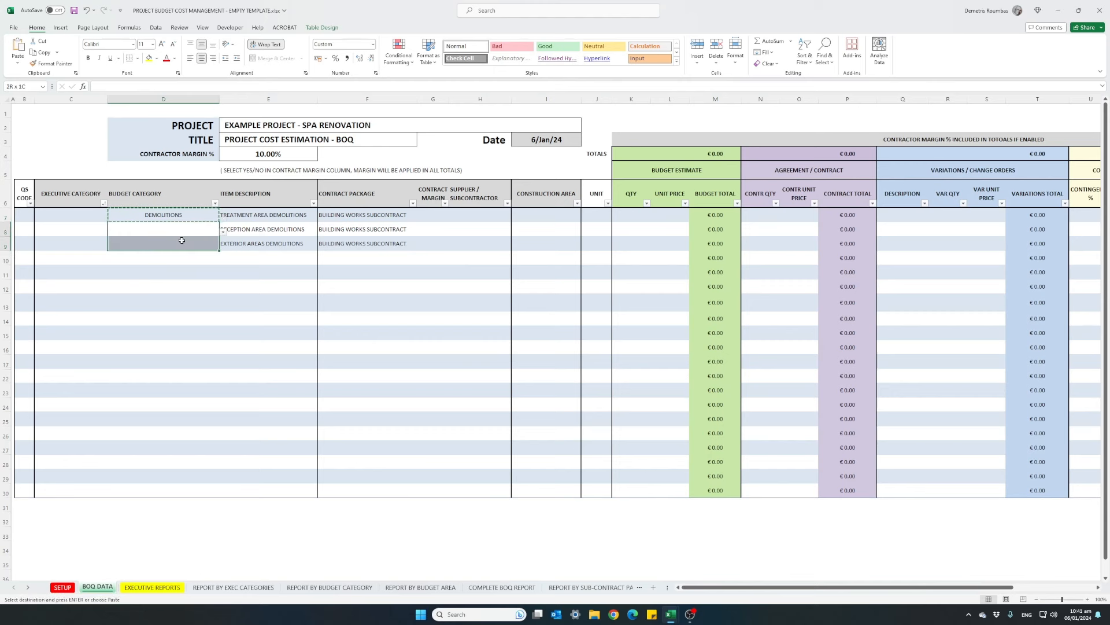
key(ctrl+d)
Step: Set the first item's executive category to DEMOLITIONS and copy it to the items in rows 8 and 9
click(92, 216)
click(112, 218)
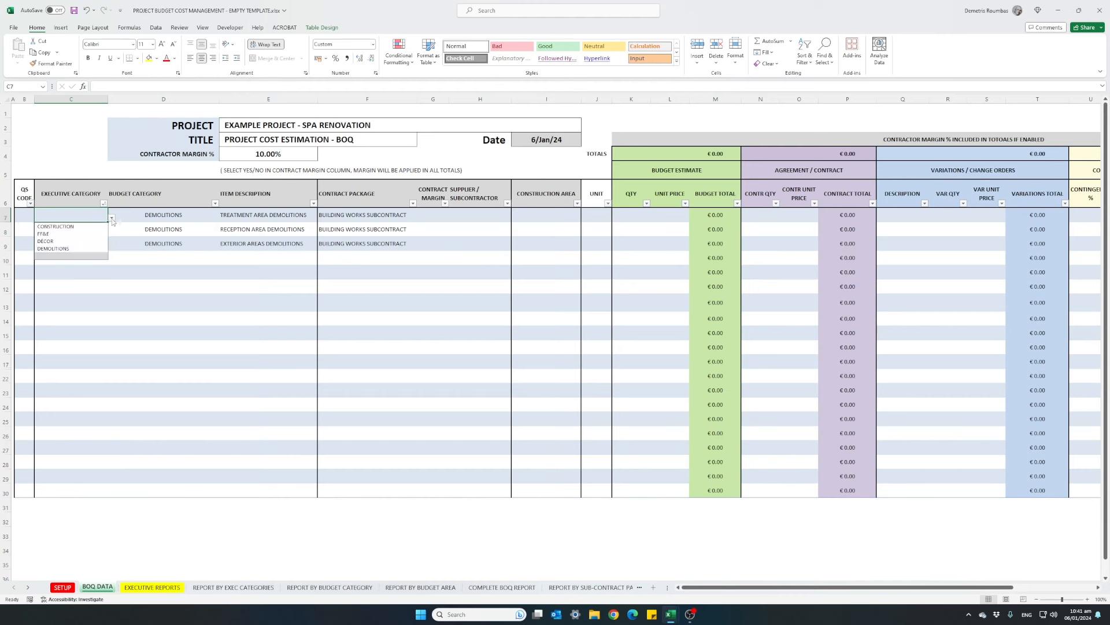
click(73, 250)
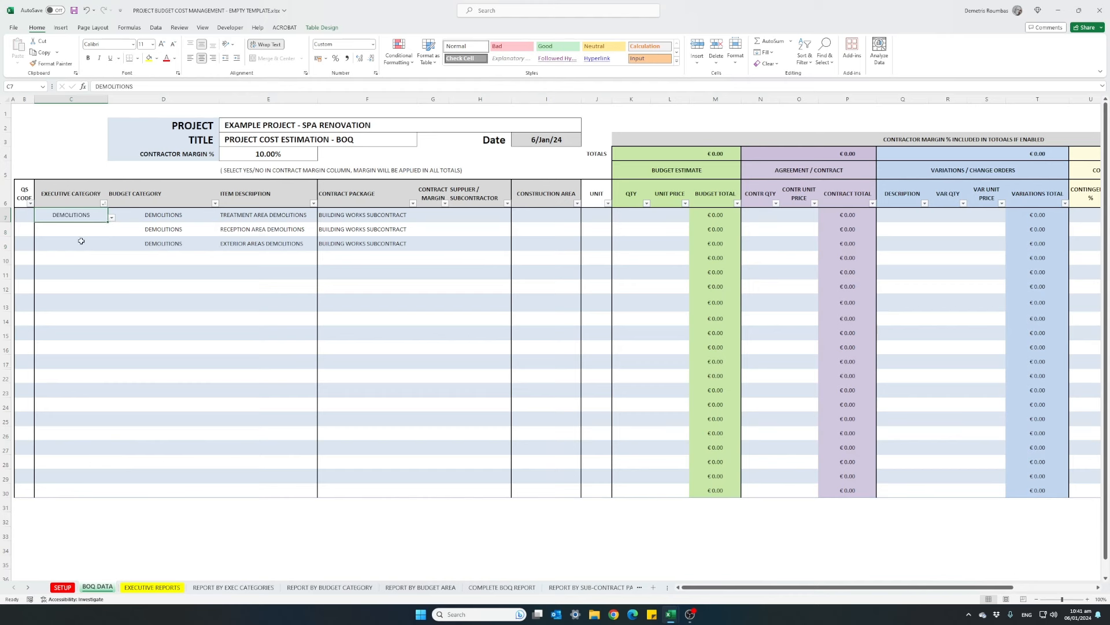
key(ctrl+c)
drag(87, 229, 90, 246)
key(ctrl+v)
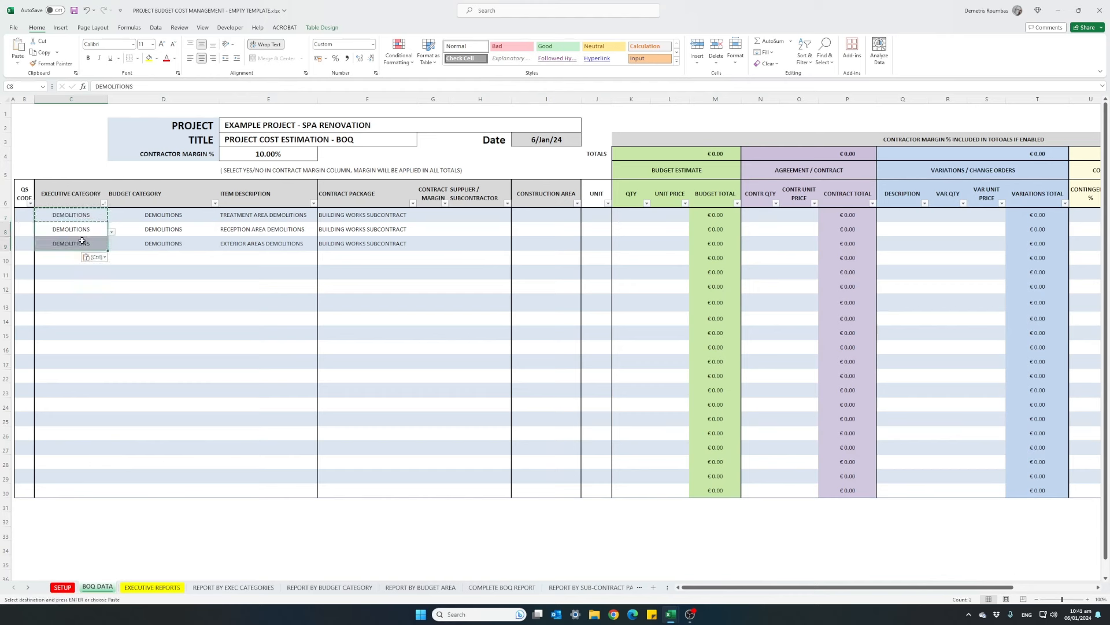
key(Escape)
Step: Set the contract margin option to YES for the three demolition items in G7:G9
click(433, 216)
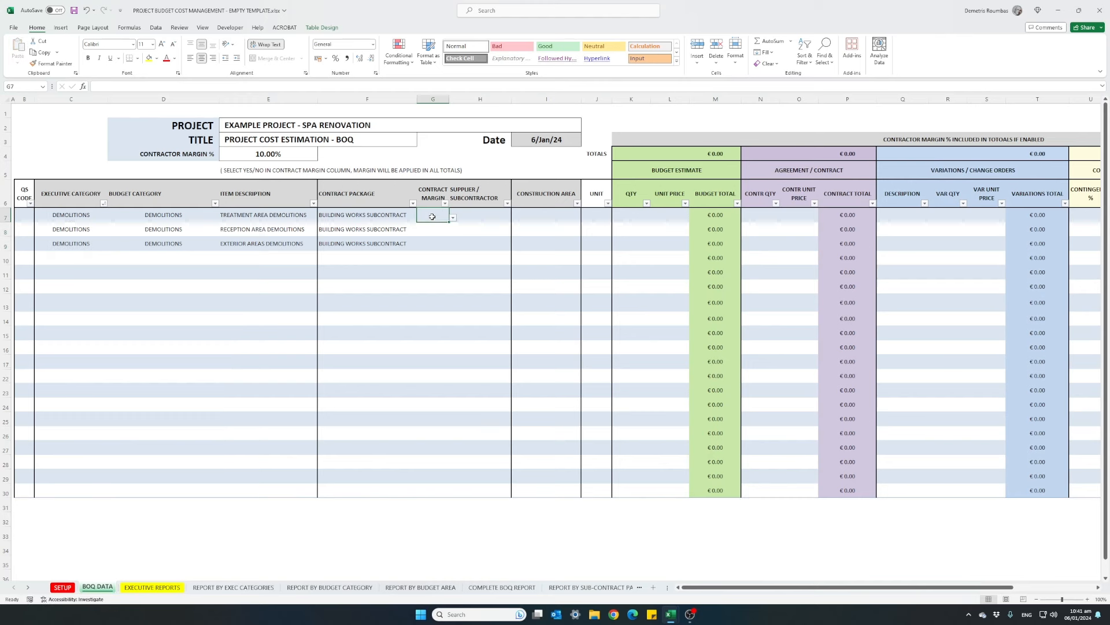
click(453, 217)
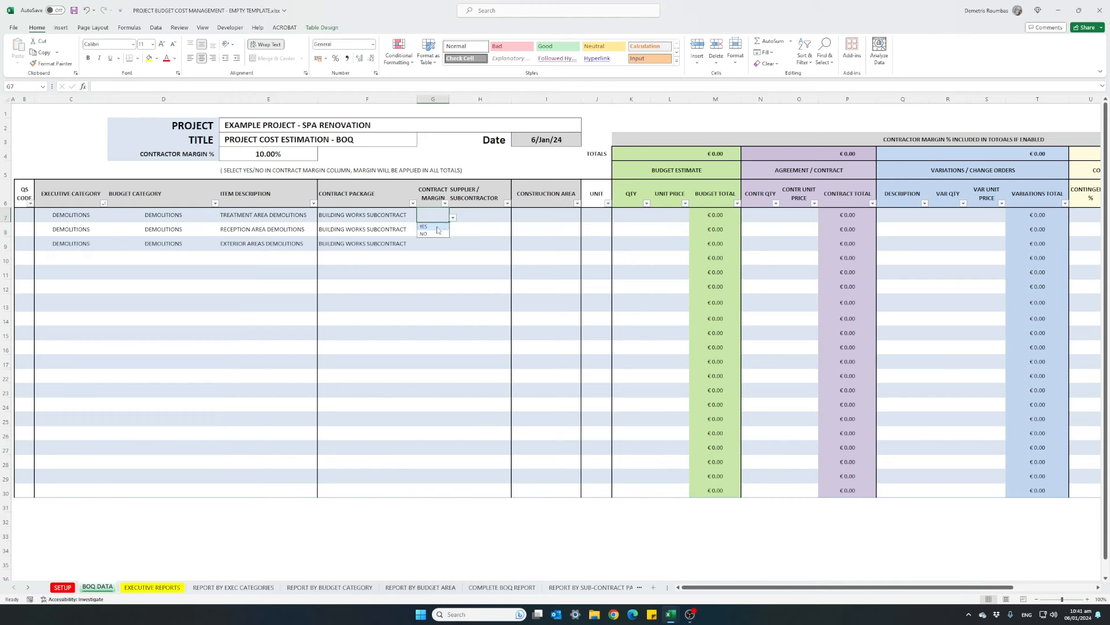
click(435, 227)
click(436, 228)
click(453, 231)
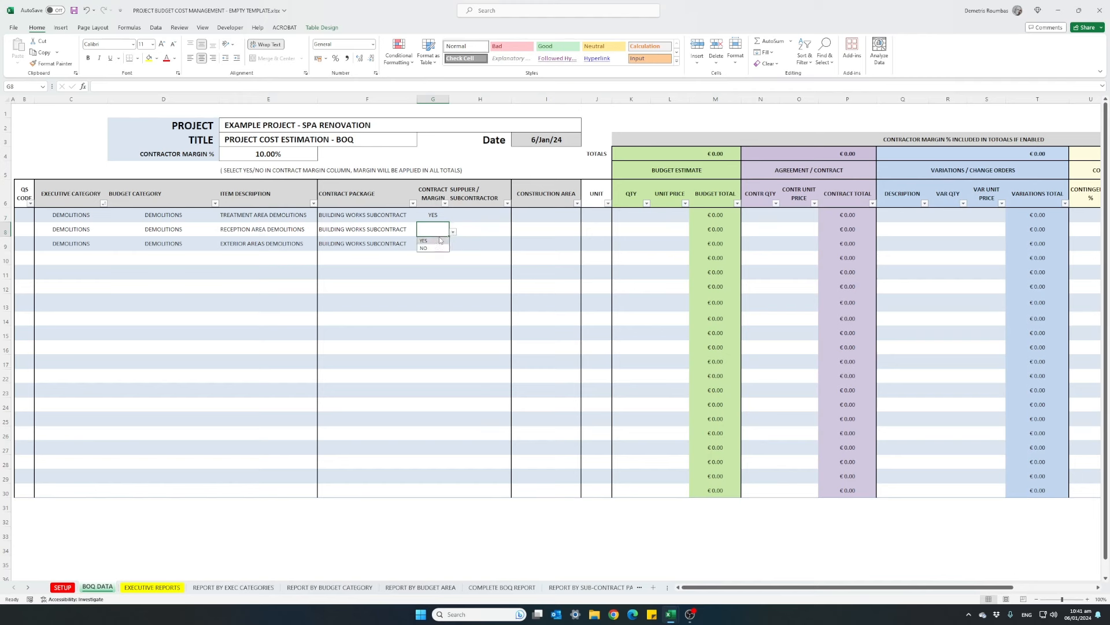
click(433, 242)
click(433, 245)
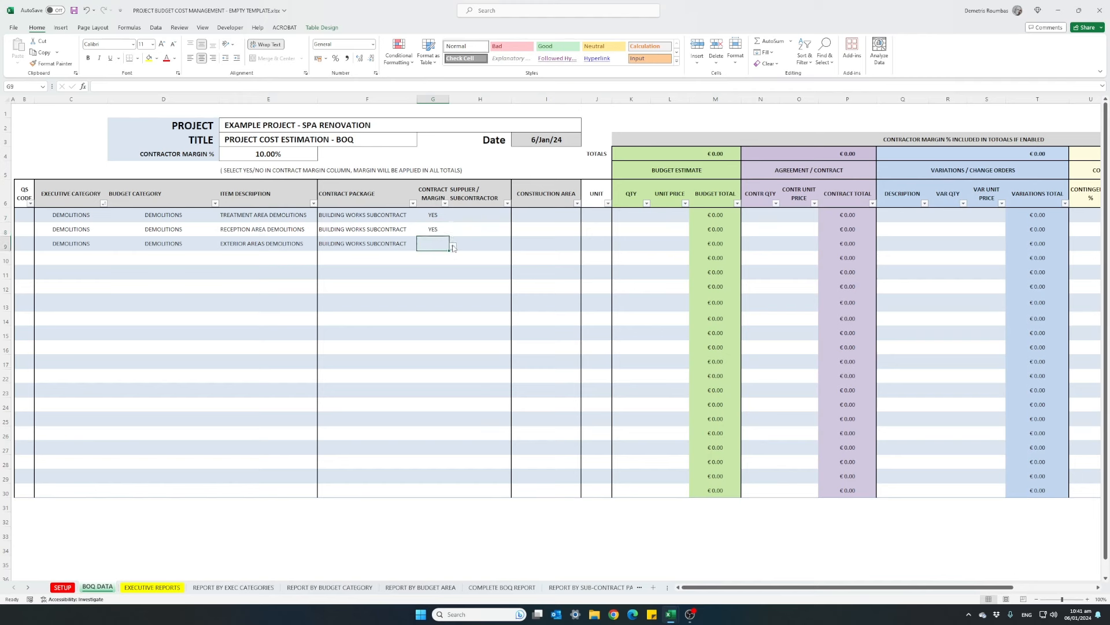
click(454, 246)
click(434, 257)
Step: Enter BUILDER 1 as the first item's supplier/subcontractor and copy it to the other two demolition items
click(472, 215)
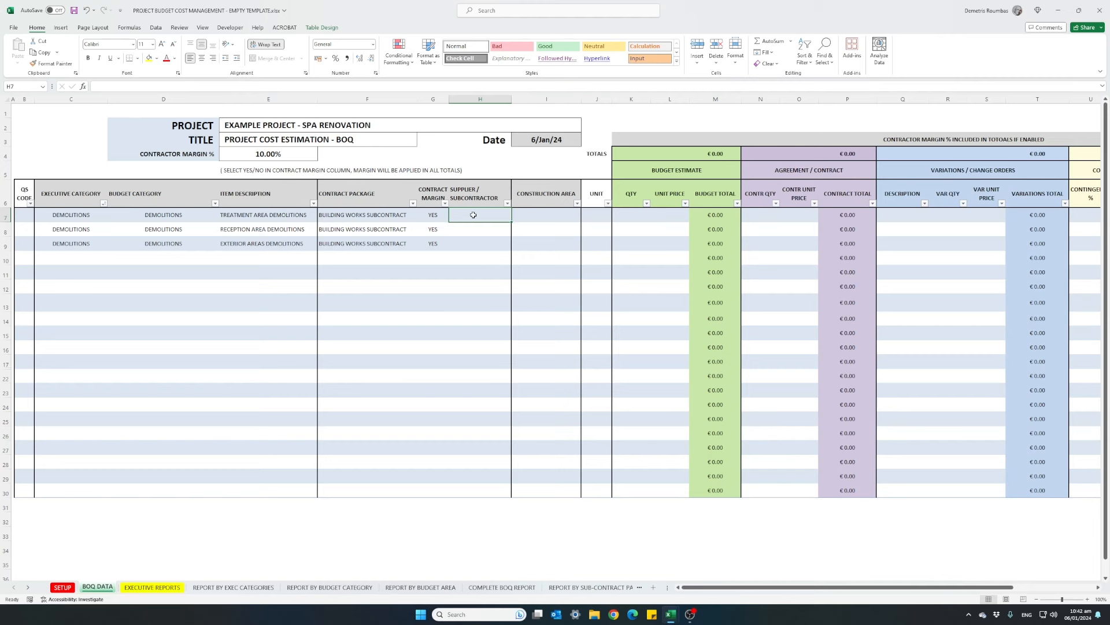
text(BUILDER 1)
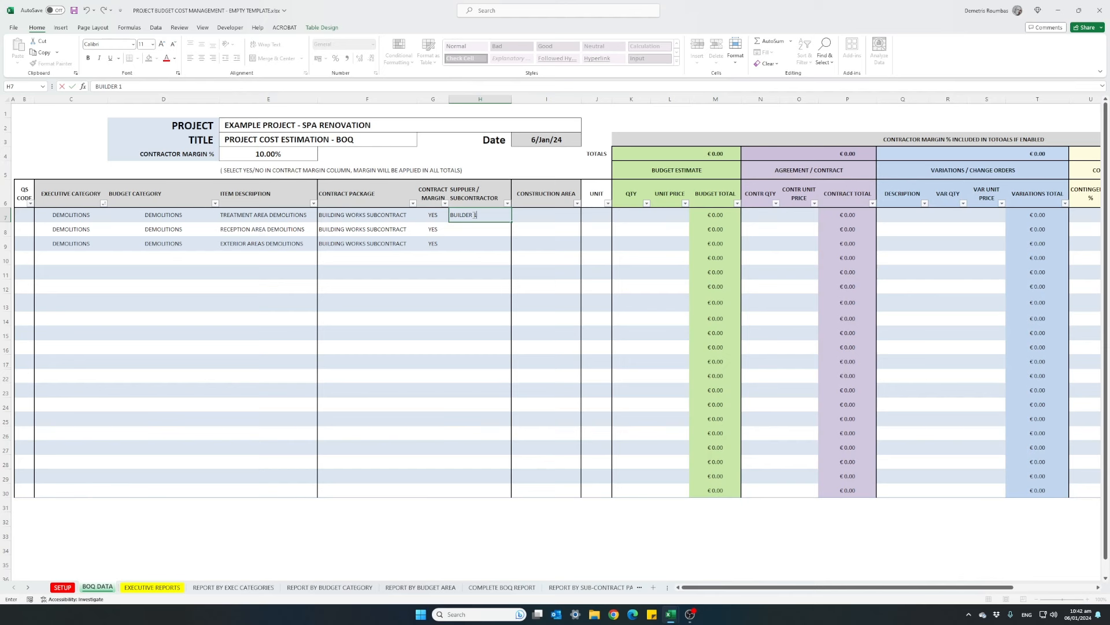
key(ctrl+Return)
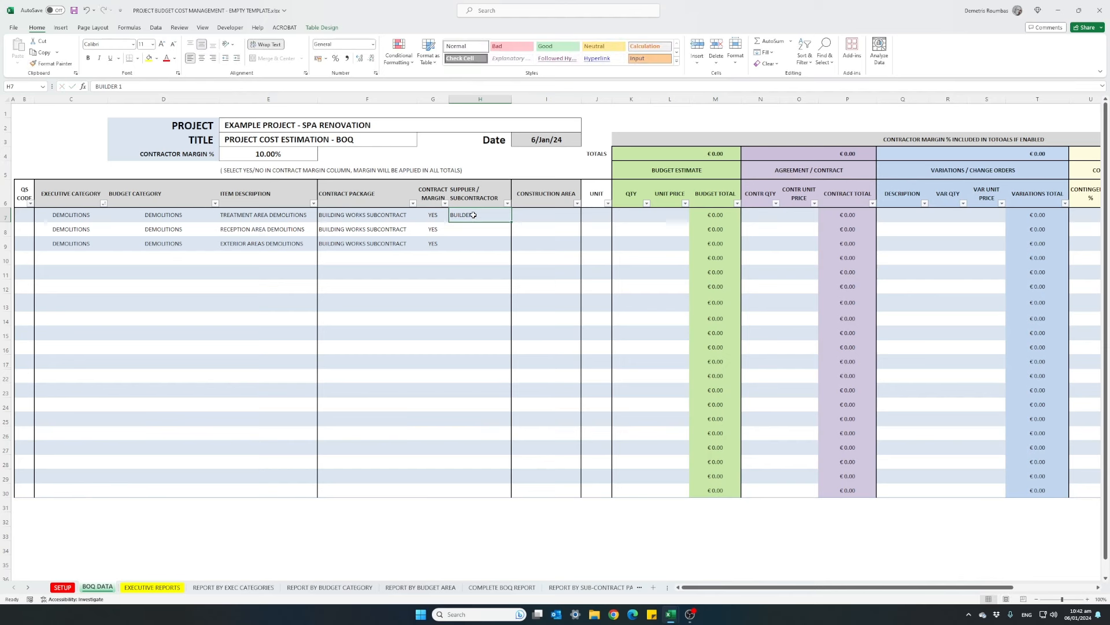
key(ctrl+c)
drag(480, 229, 481, 240)
key(Return)
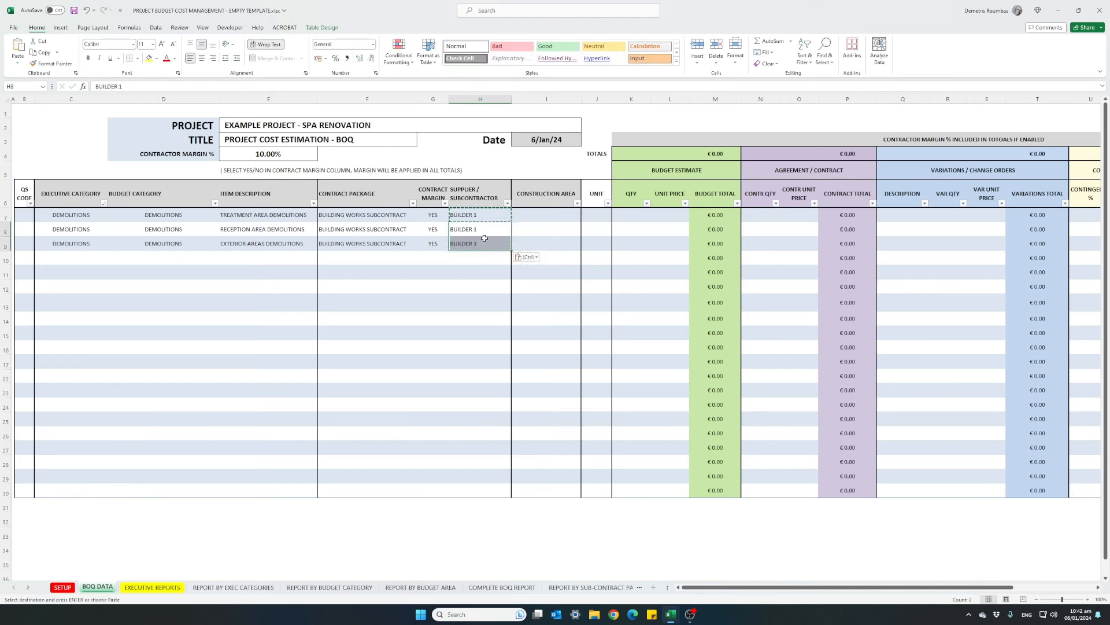
Step: Assign the construction areas TREATMENT ROOMS, RECEPTION - LOBBY and EXTERIOR AREA to the items in rows 7, 8 and 9
click(535, 218)
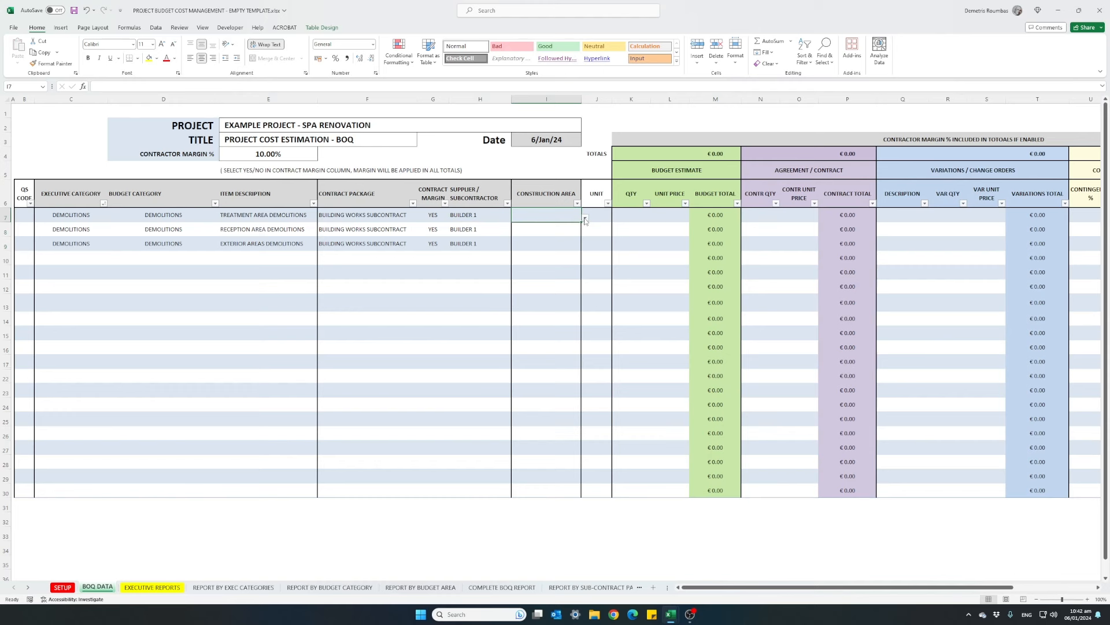
click(585, 218)
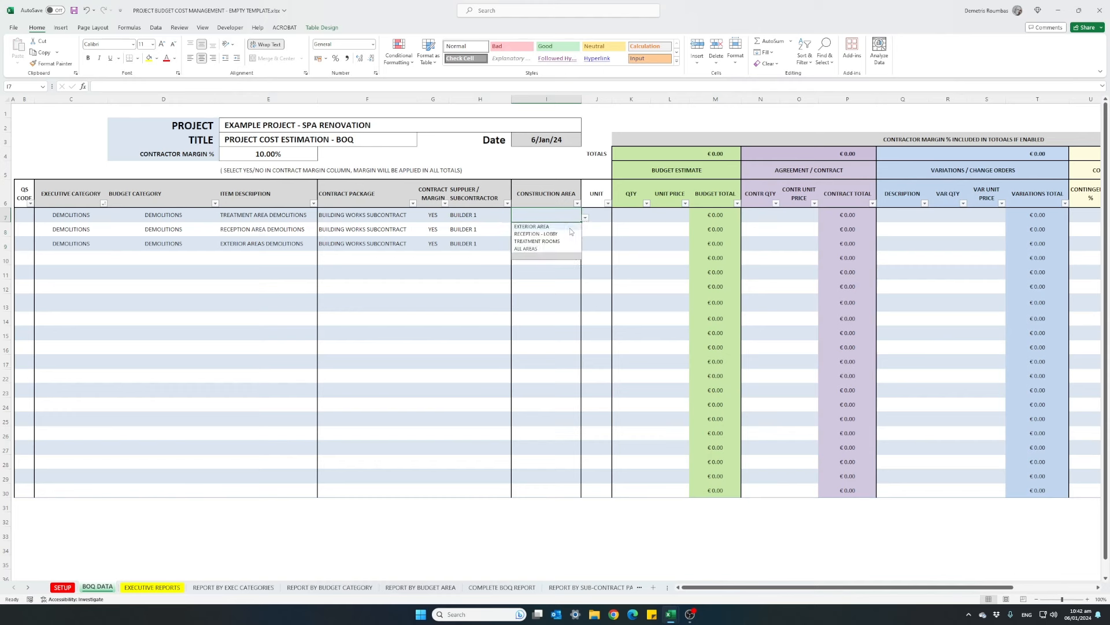
click(541, 229)
click(542, 231)
click(586, 232)
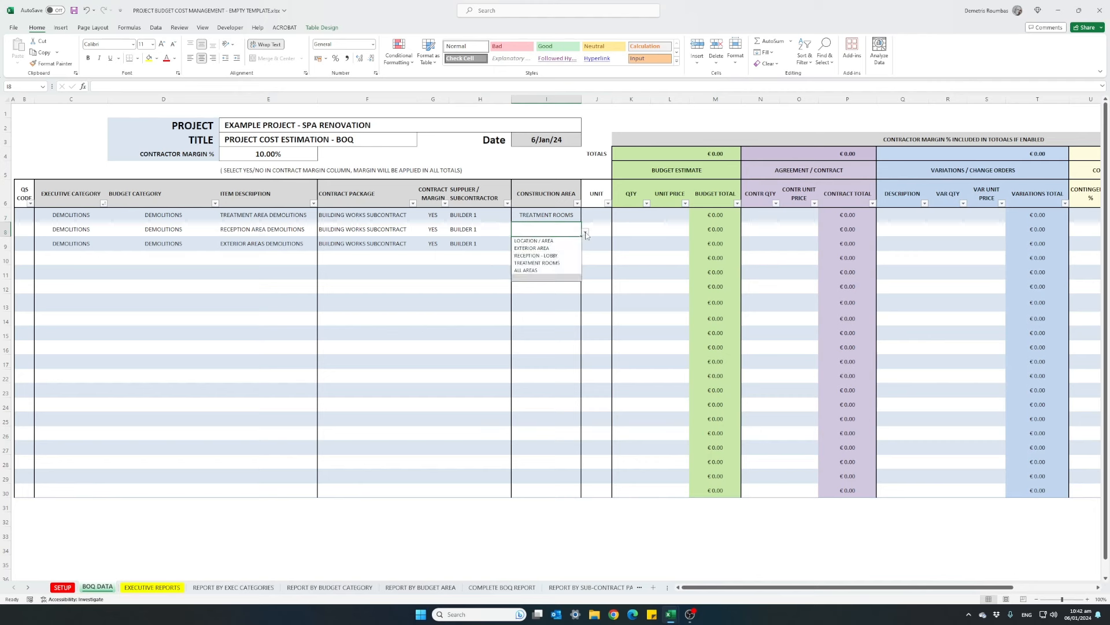
click(558, 253)
click(552, 242)
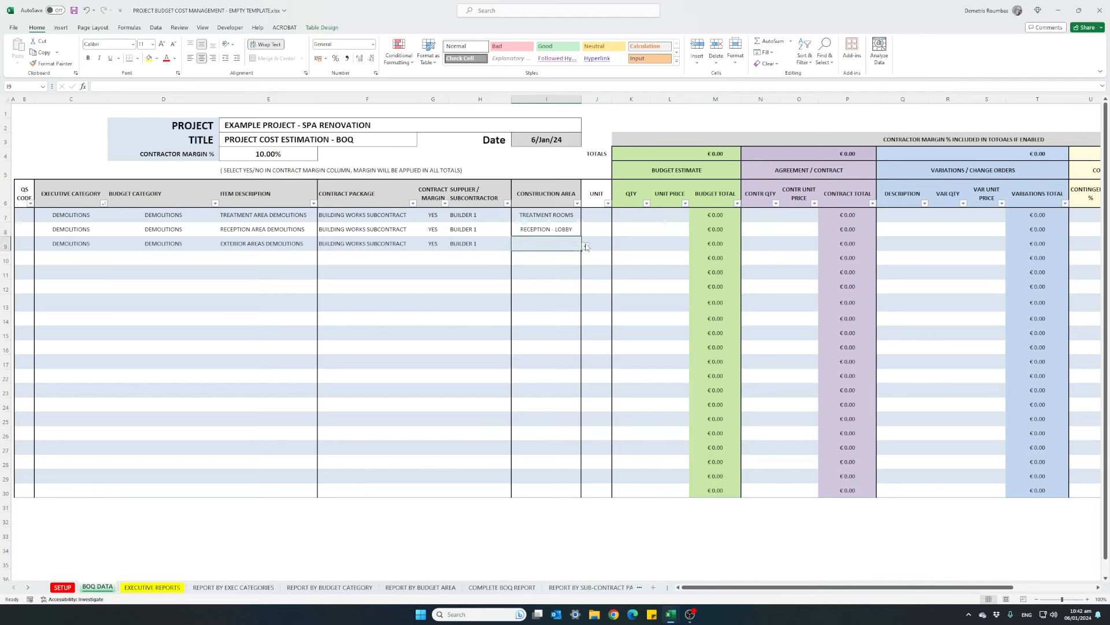
click(585, 246)
click(554, 262)
Step: Set the unit of measurement to lump sum for all three demolition items in J7:J9
click(596, 217)
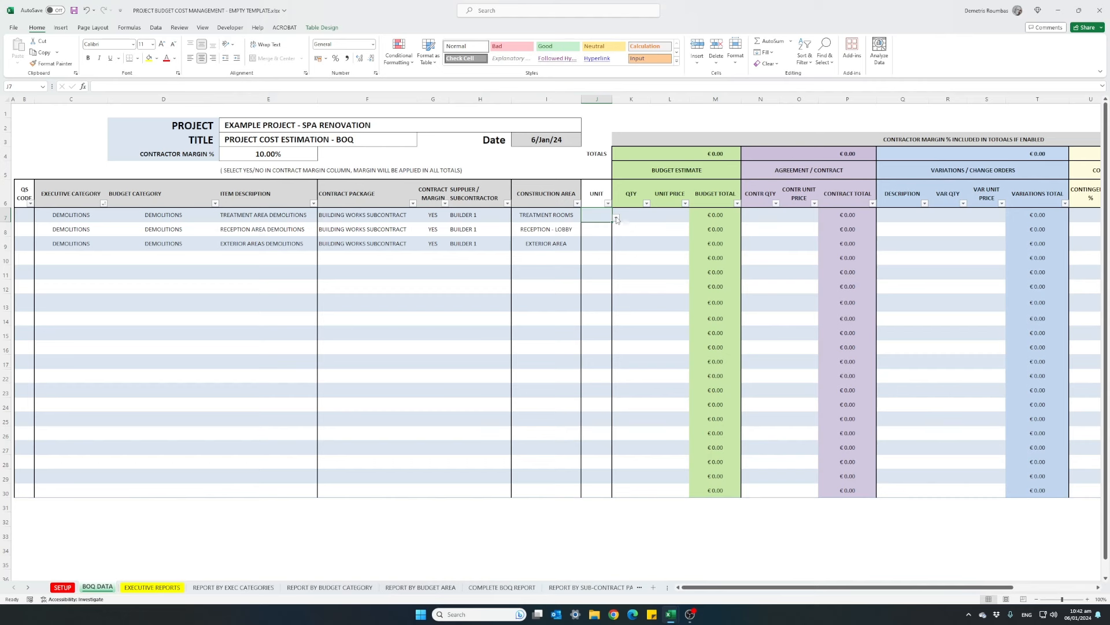
click(617, 218)
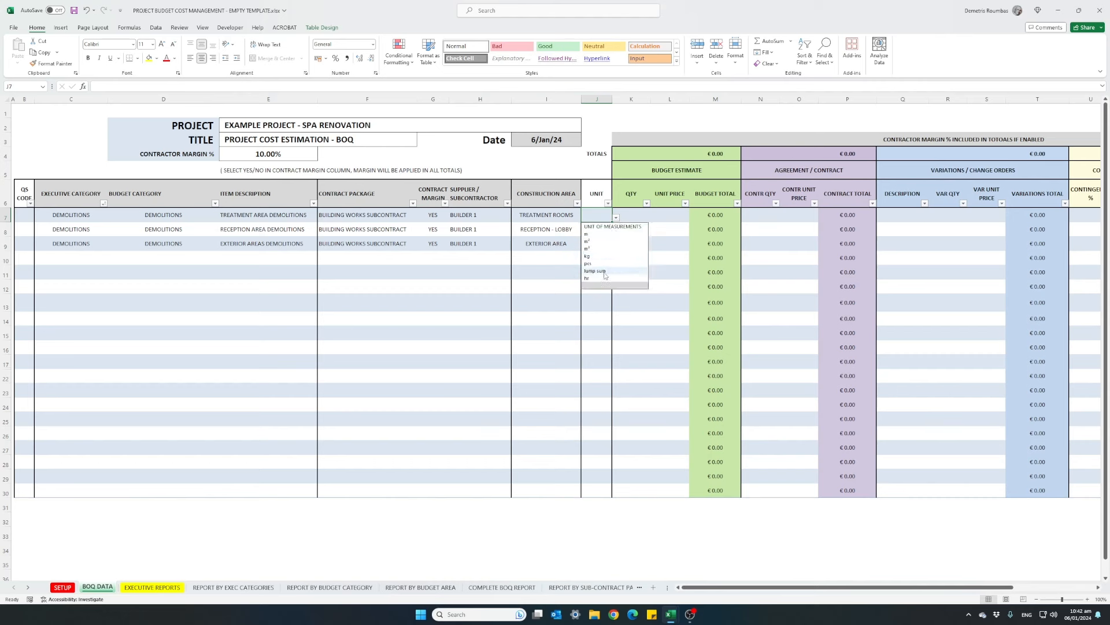
click(607, 273)
click(599, 229)
click(616, 232)
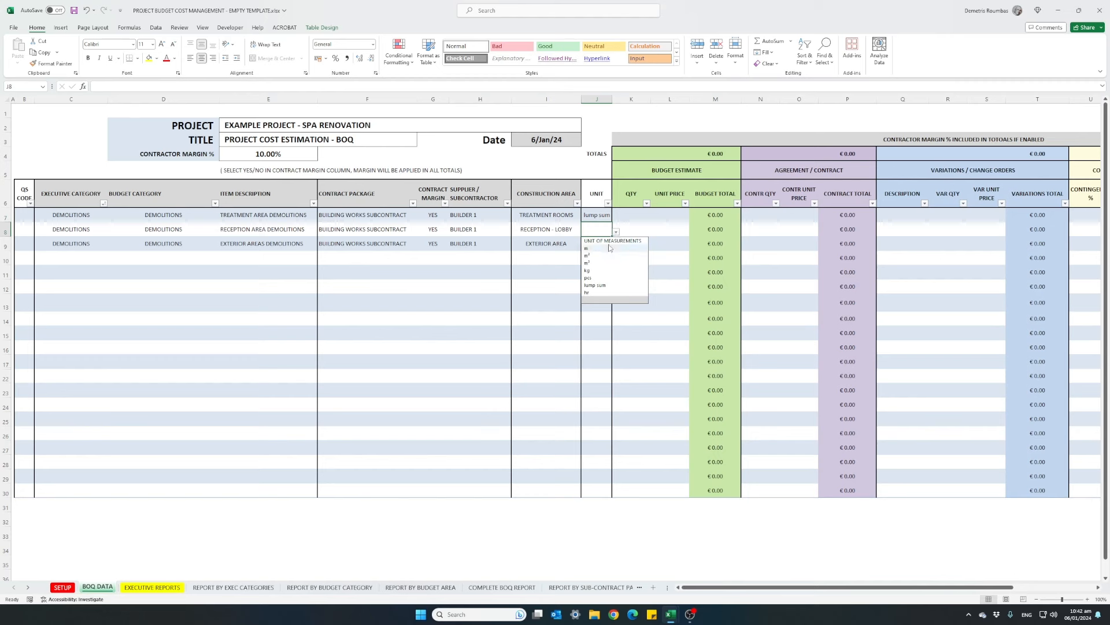
click(605, 287)
click(600, 244)
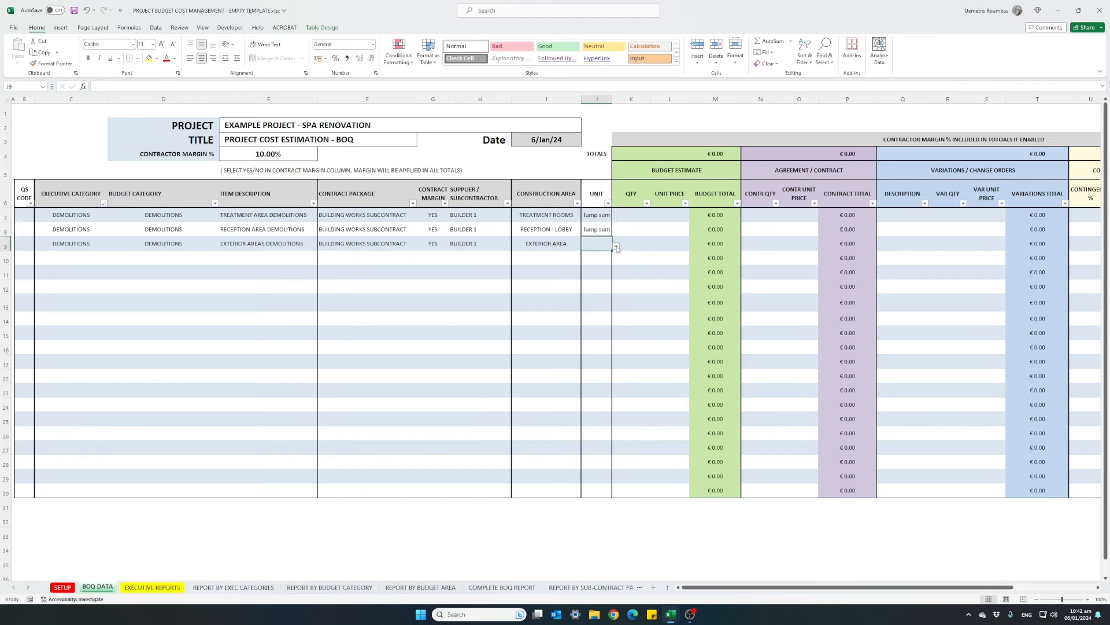
click(617, 246)
click(605, 299)
Step: Enter a budget quantity of 1 for each of the three demolition items in K7:K9
click(628, 220)
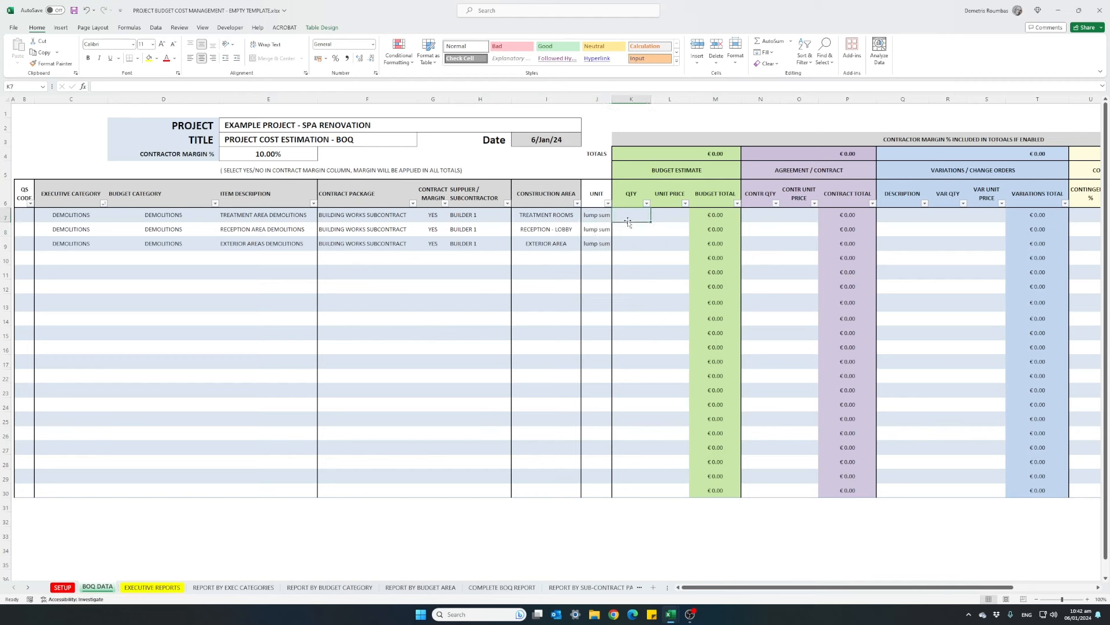
text(1)
key(Return)
text(1)
key(Return)
text(1)
key(Return)
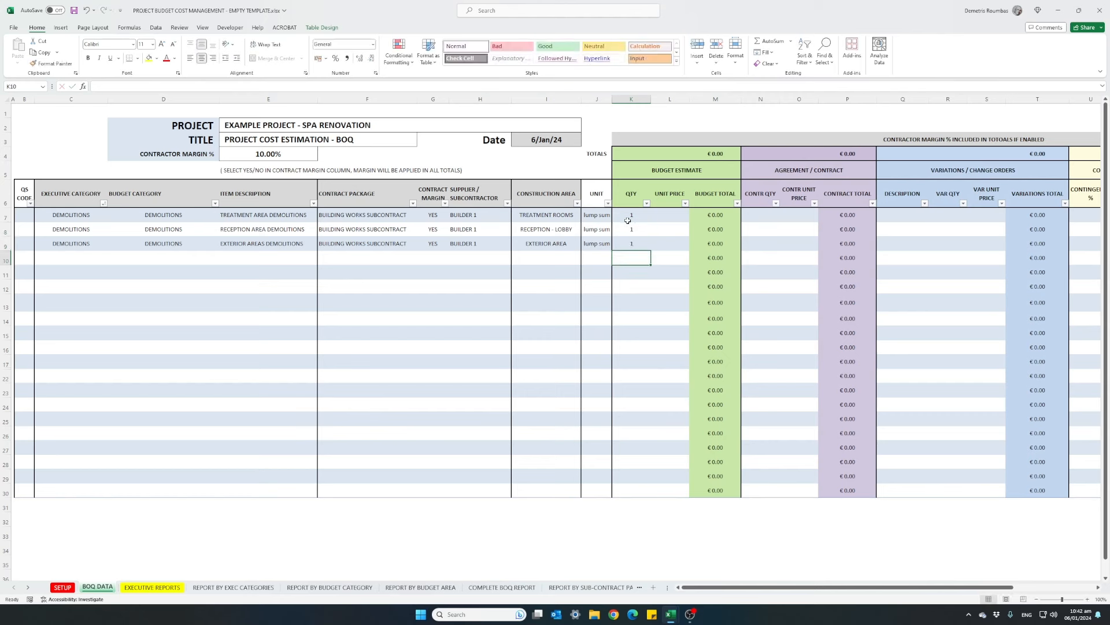
Step: Enter budget unit prices of 2000, 1,500 and 750 for the demolition items in L7:L9
key(Right)
key(Right)
key(Up)
key(Left)
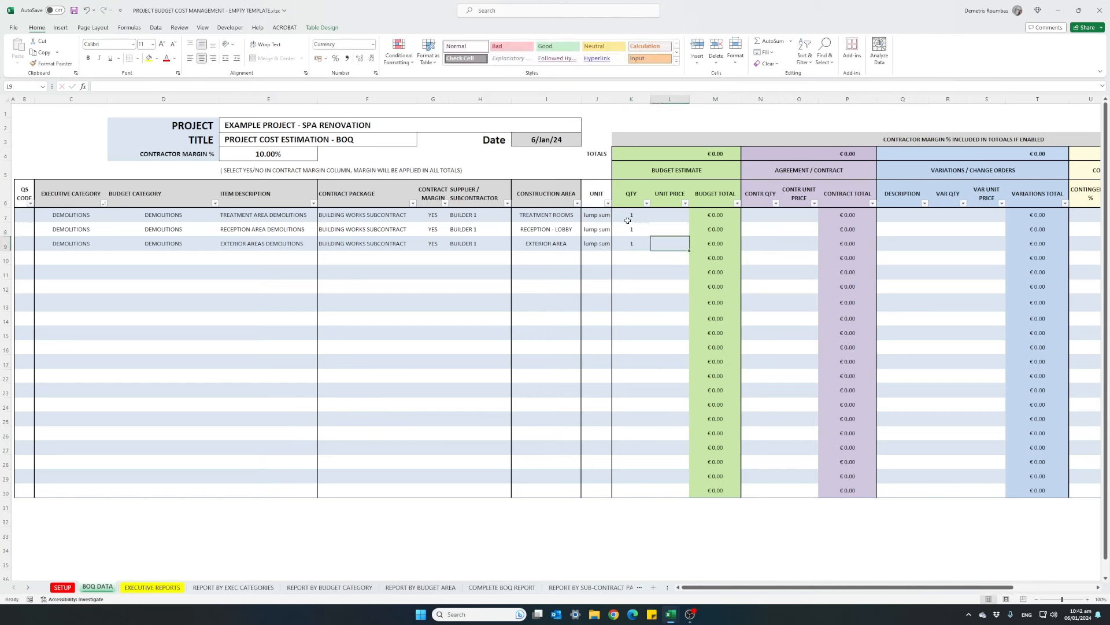
key(Up)
key(Up)
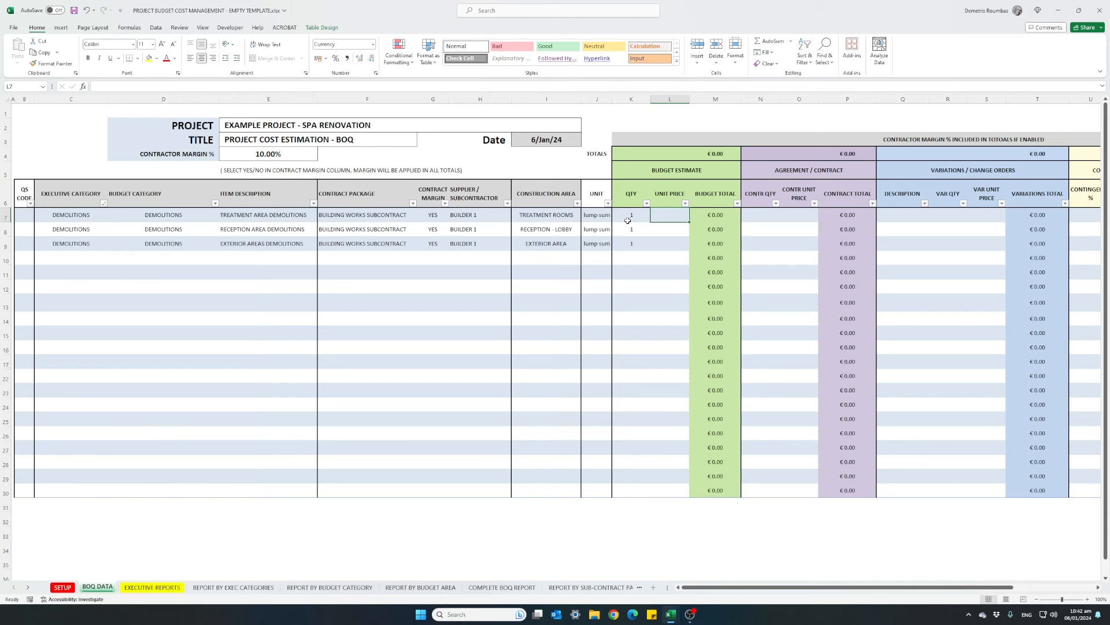
text(2000)
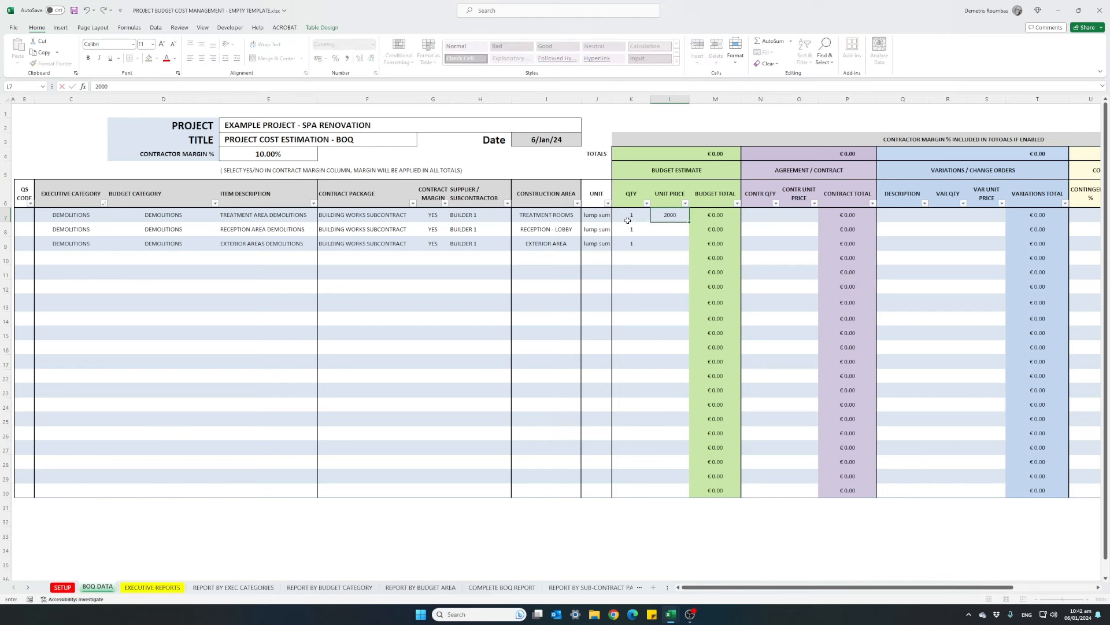
key(Return)
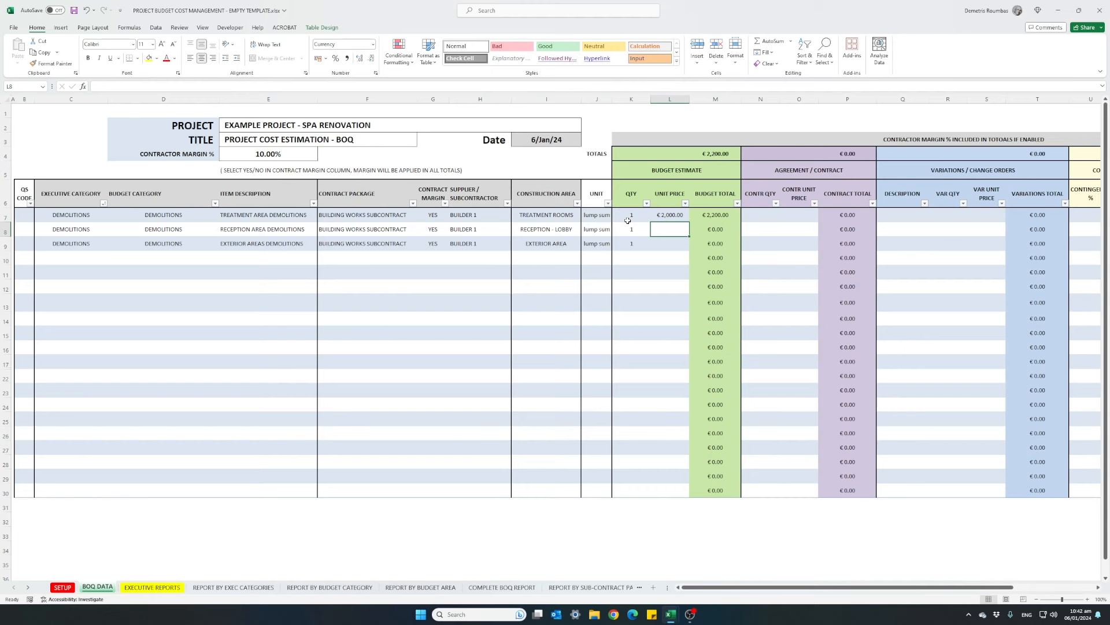
text(1,500)
key(Return)
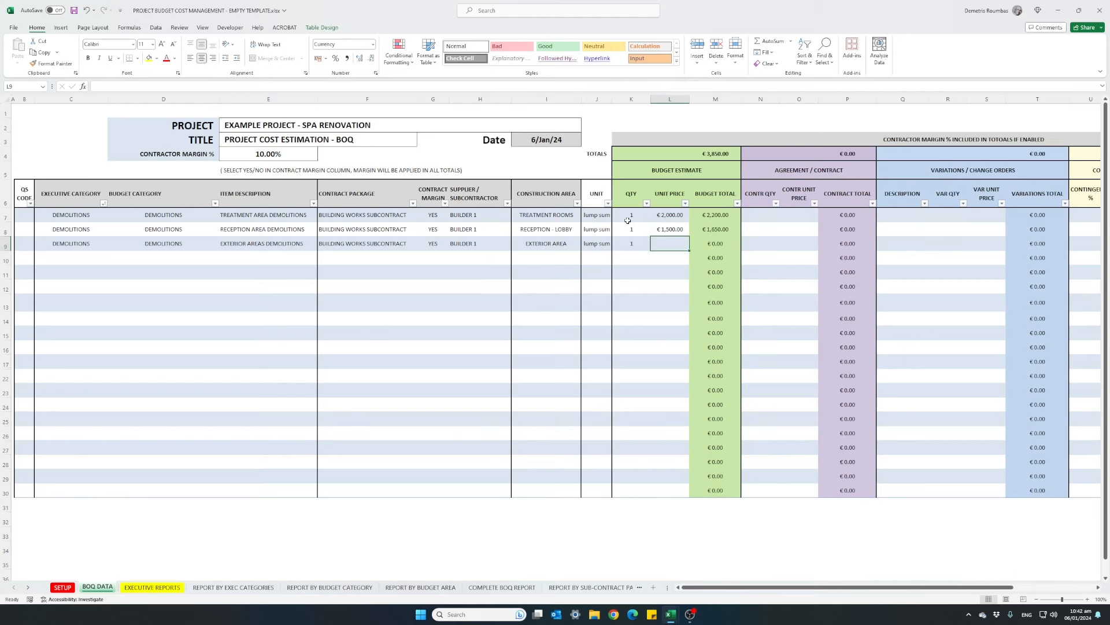
text(750)
key(Return)
Step: Examine the overall budget total and the contingency, final cost projection, variance and contractor's margin columns
key(Up)
key(Left)
key(Left)
key(Left)
key(Left)
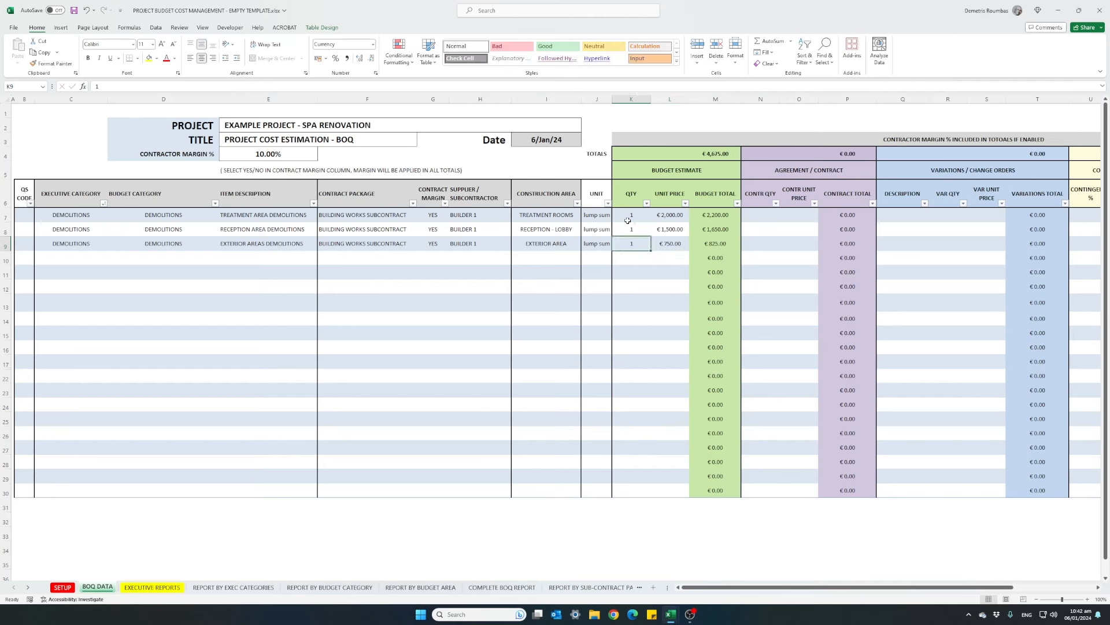
key(Left)
key(Left)
key(Left)
key(Down)
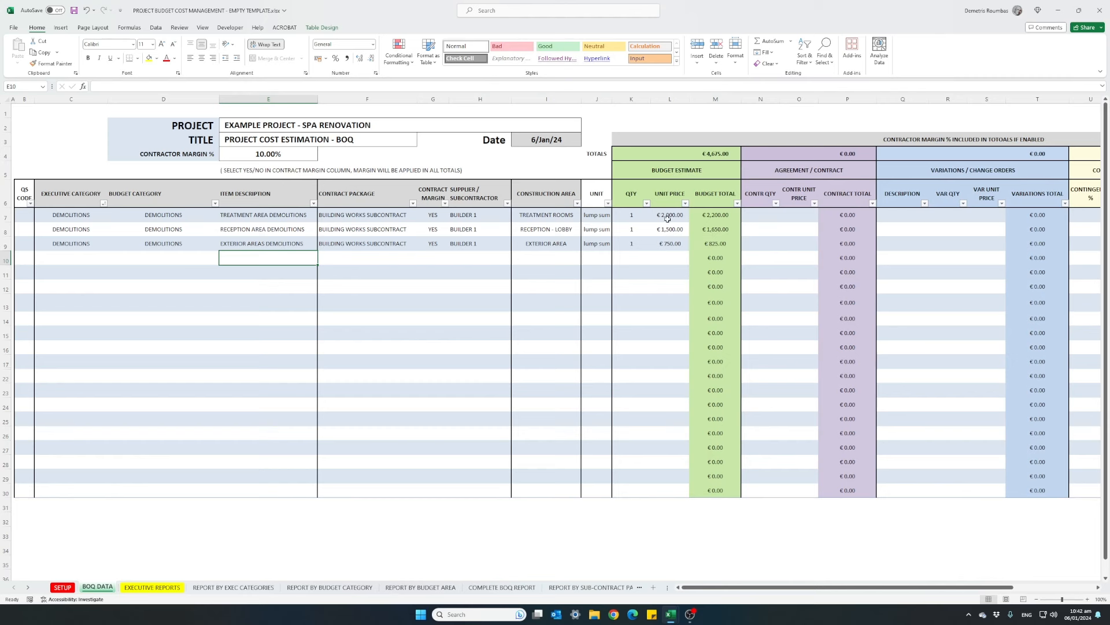
click(723, 160)
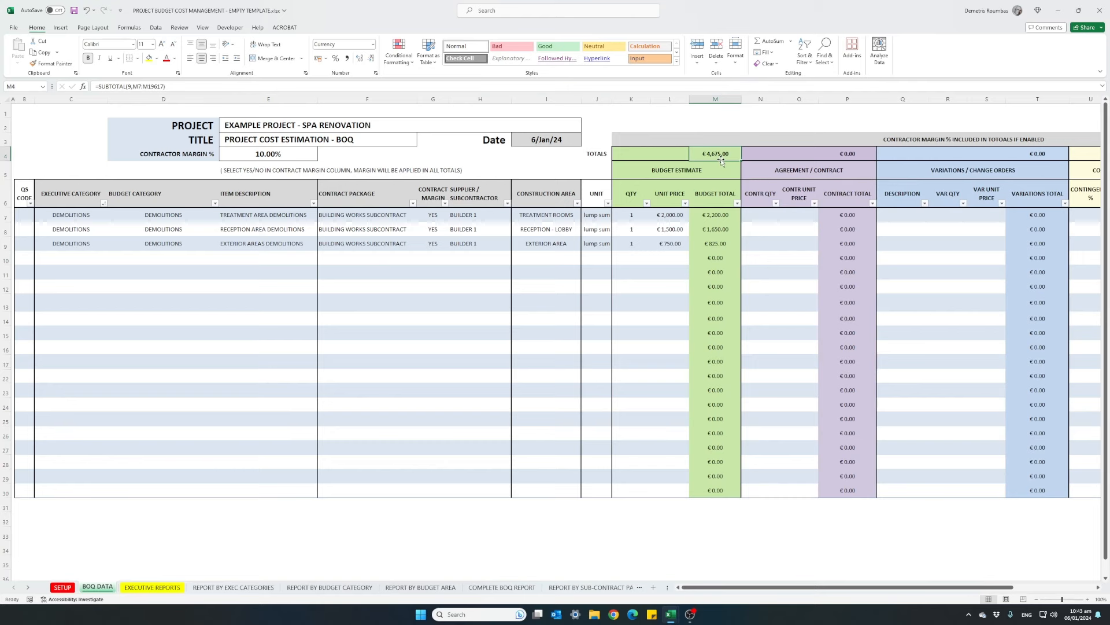
drag(802, 587, 912, 590)
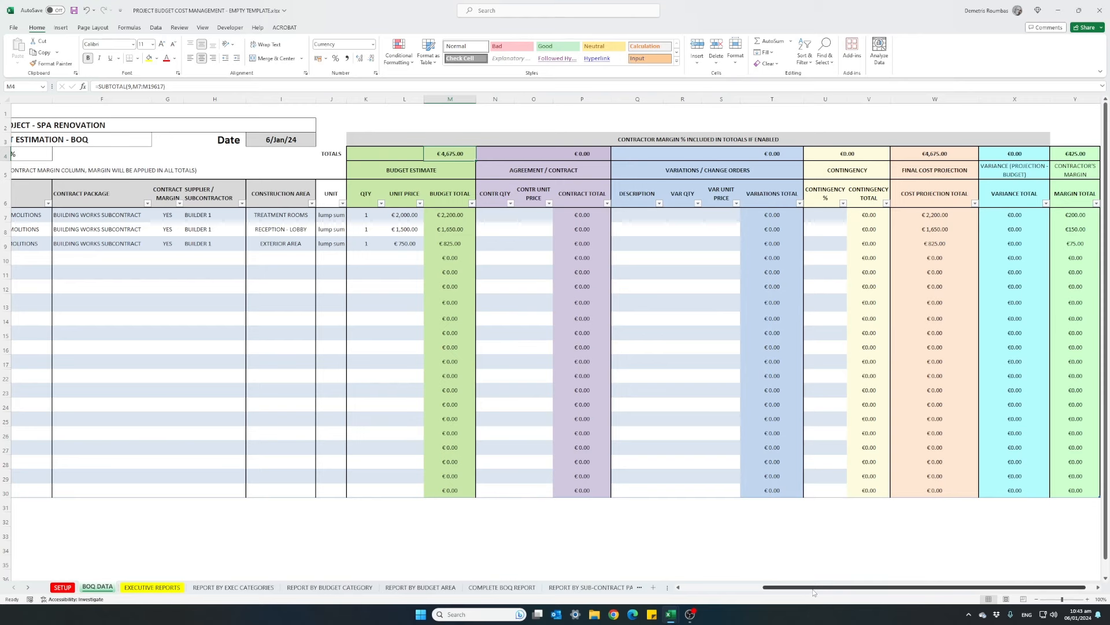
drag(813, 591, 727, 585)
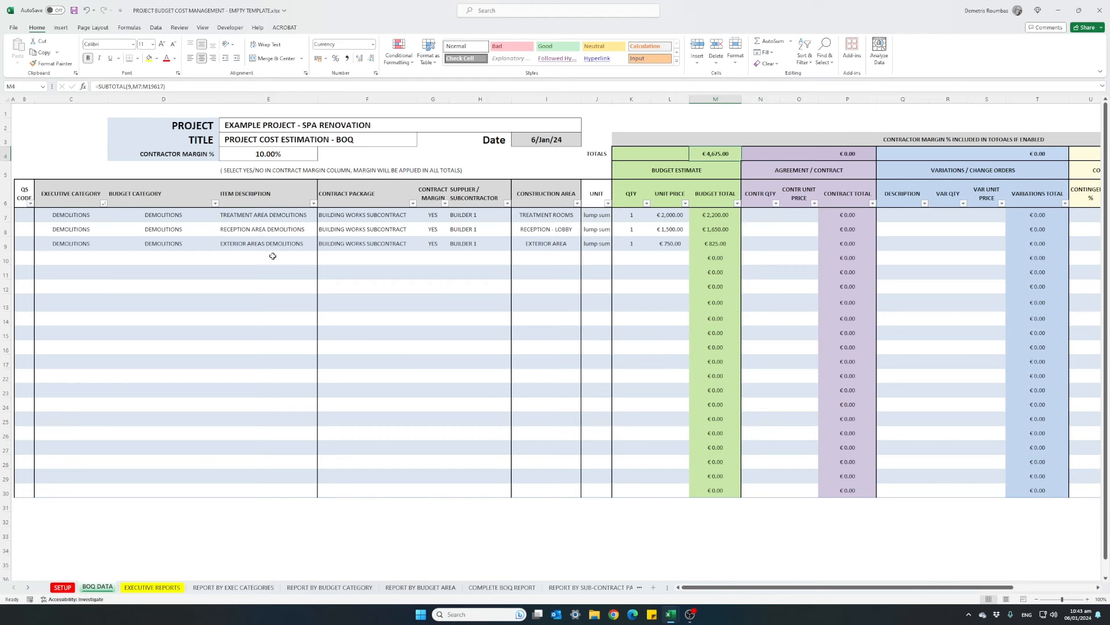
Step: Set the contract package in F10 to FLOOR TILES SUPPLY and enter the item description TREATMENT ROOMS TILES SUPPLY in E10
click(364, 259)
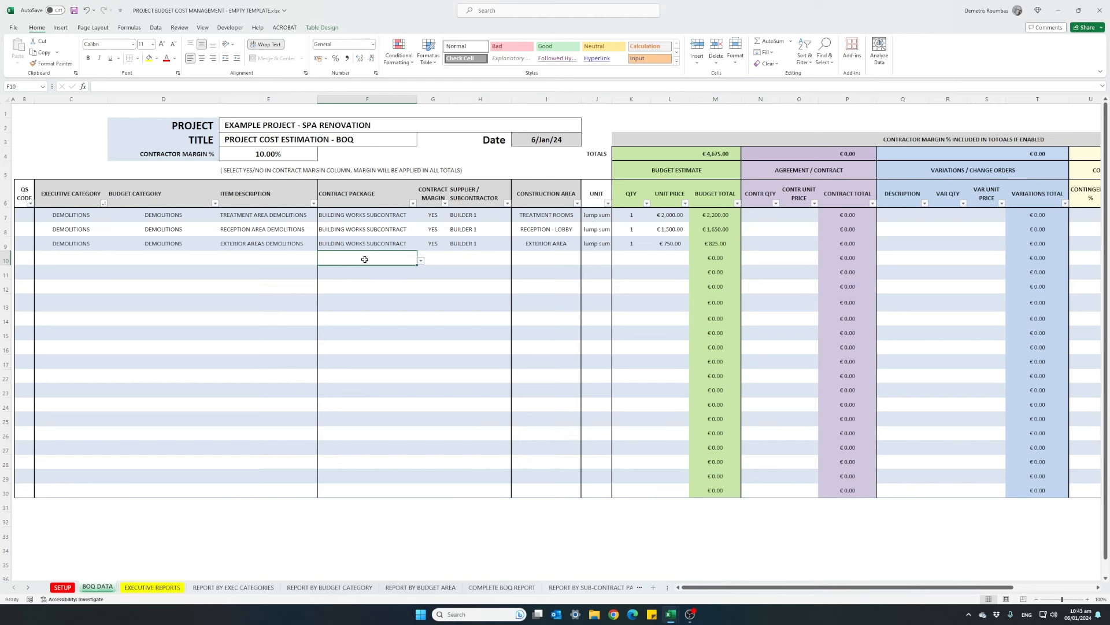
click(421, 260)
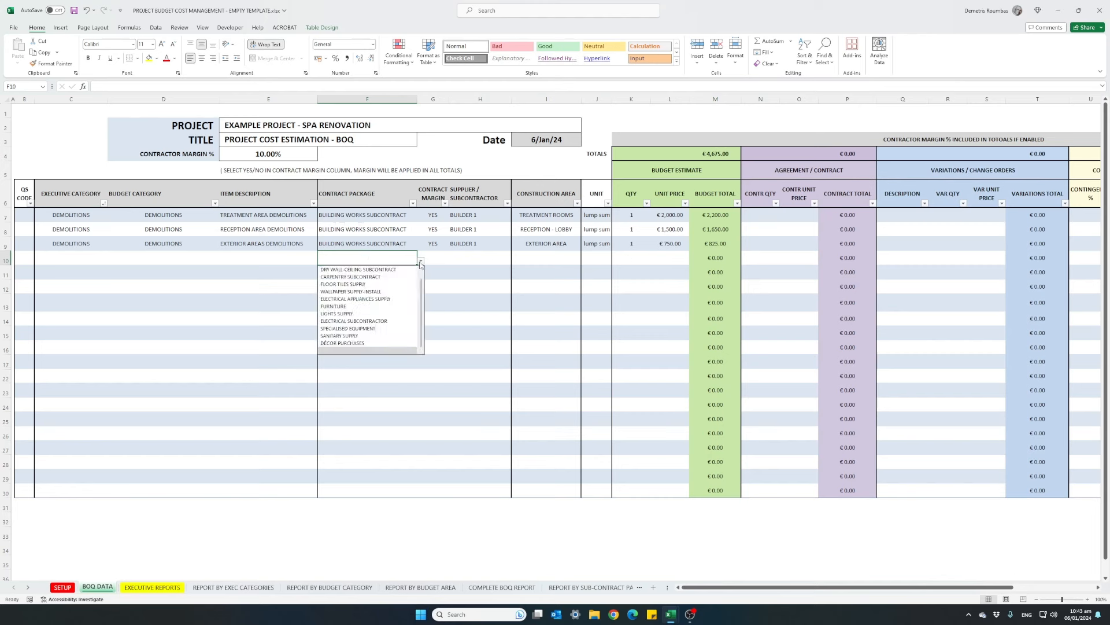
click(346, 284)
click(285, 257)
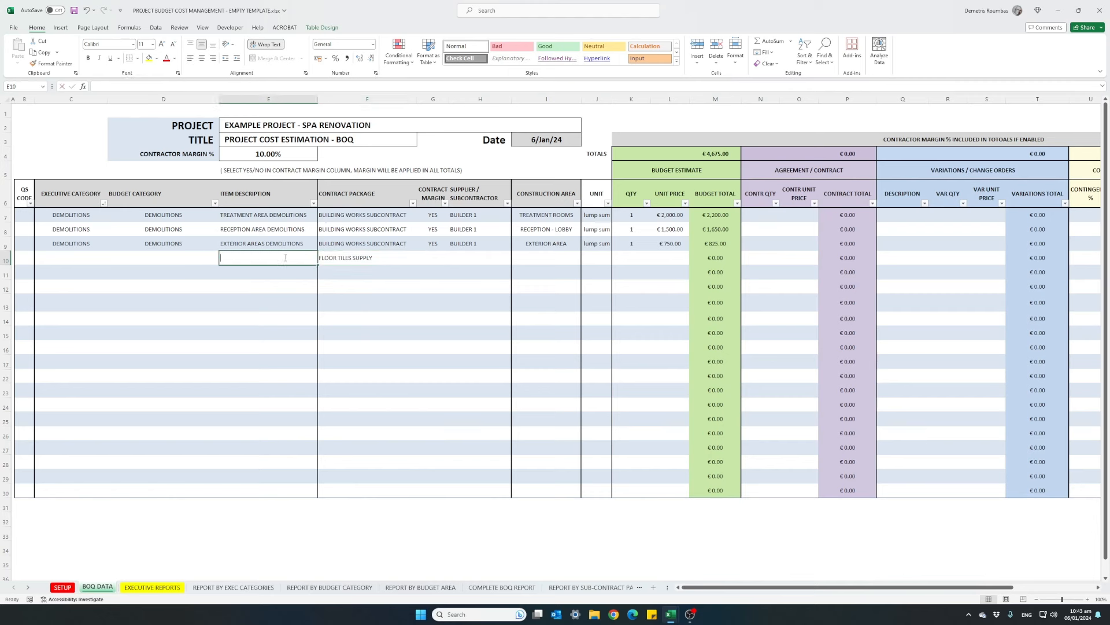
text(TREATMENT )
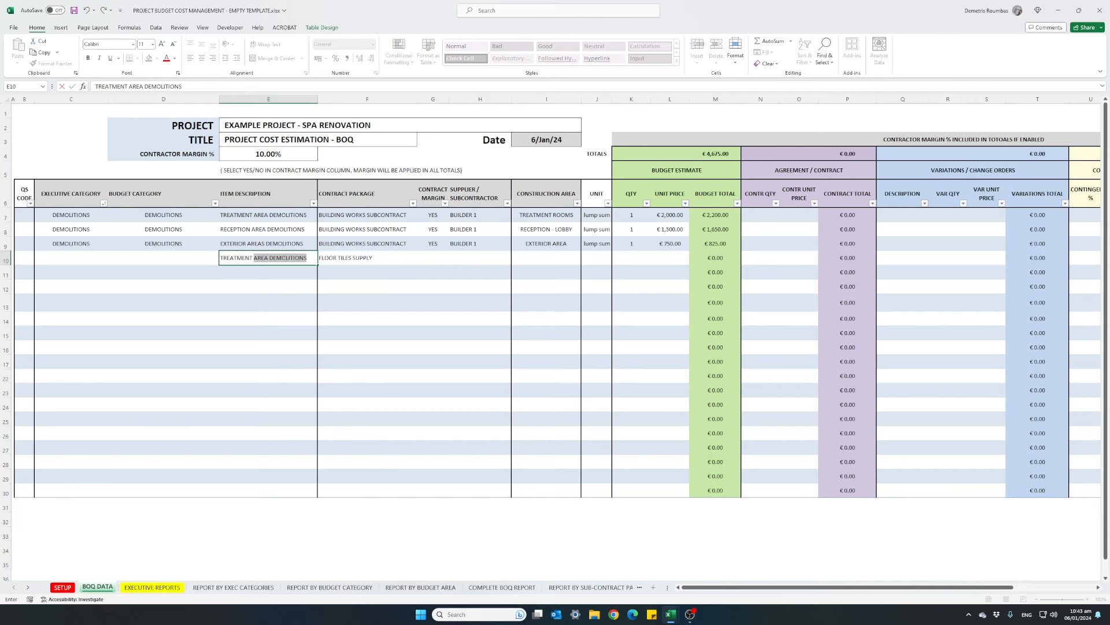
text(ROOMS TILES SUPPLY)
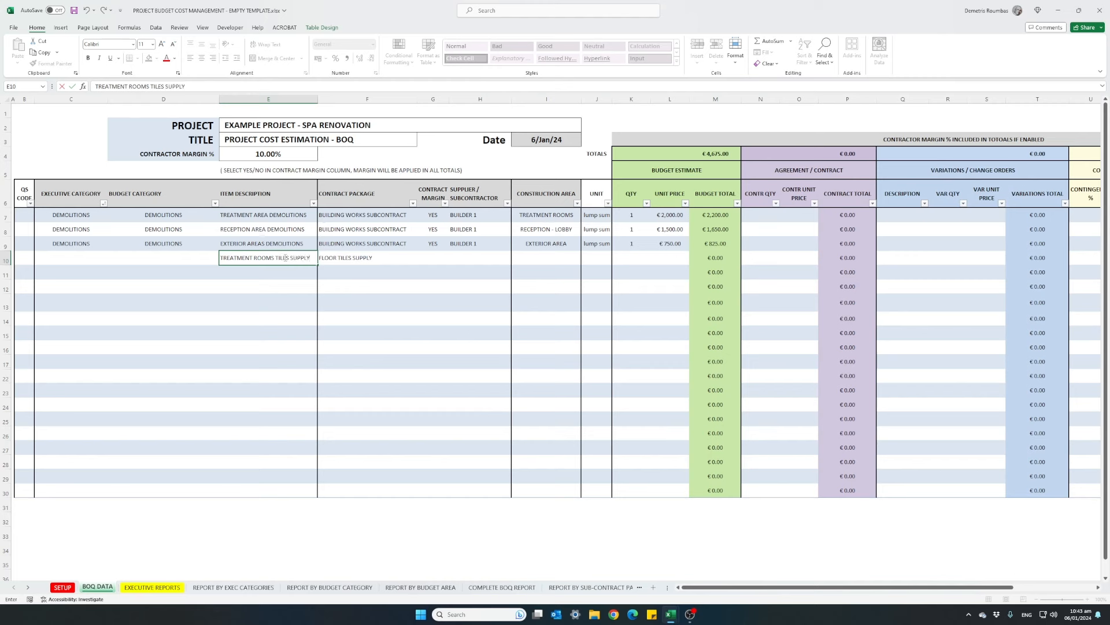
key(Return)
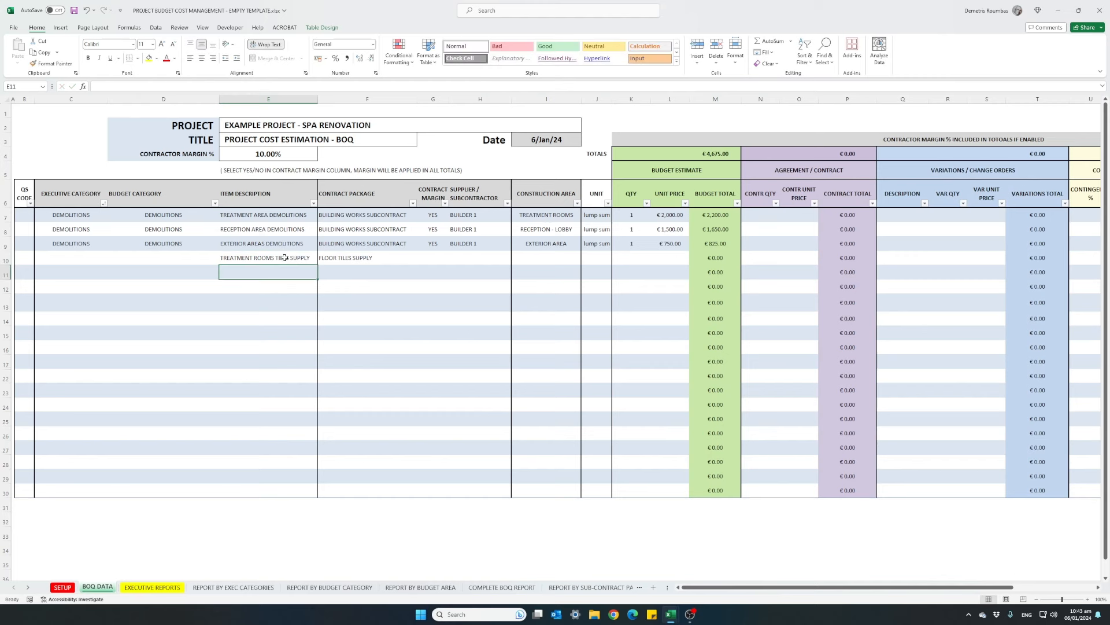
Step: Enter the item descriptions RECEPTION TILES SUPPLY in E11 and EXTERIOR AREAS TILES SUPPLY in E12
text(RECEPTION T)
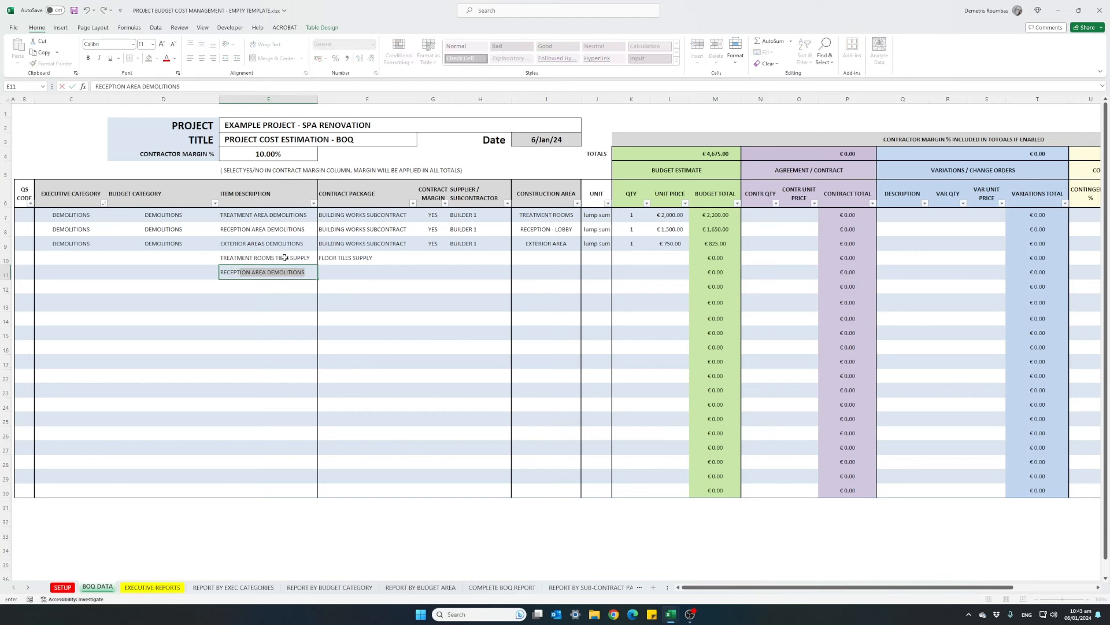
text(ILES S)
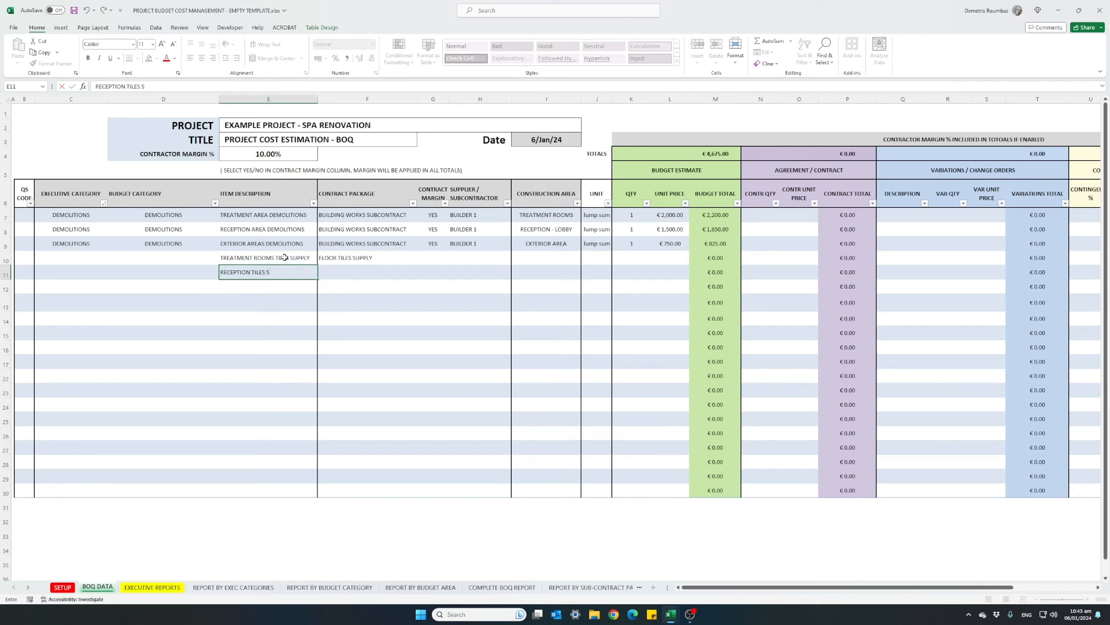
text(UPPLY)
key(Return)
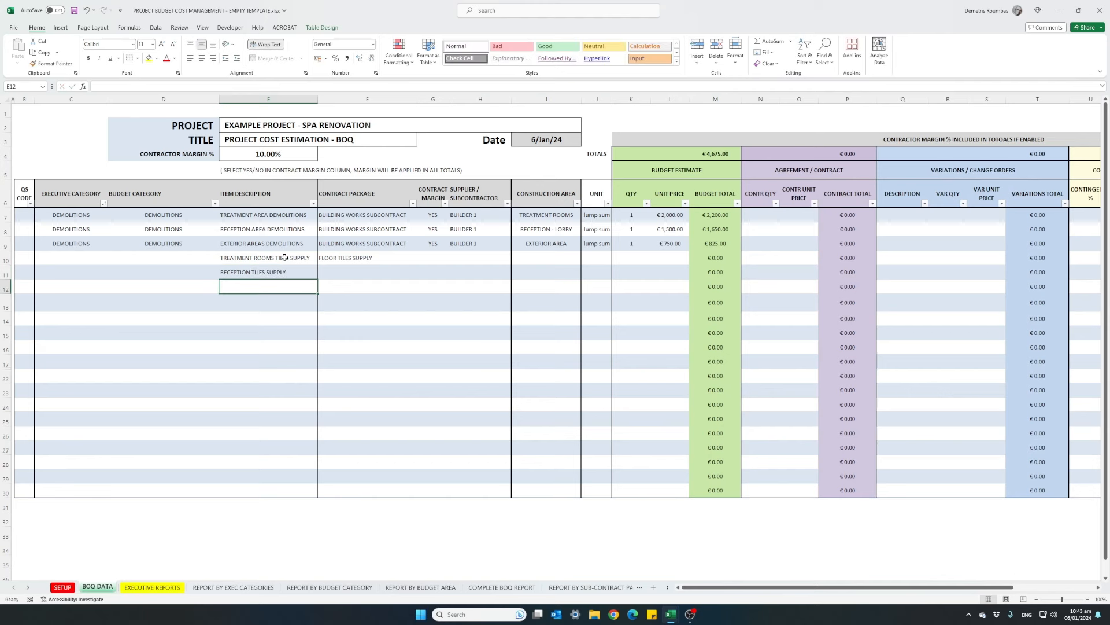
text(EXTER)
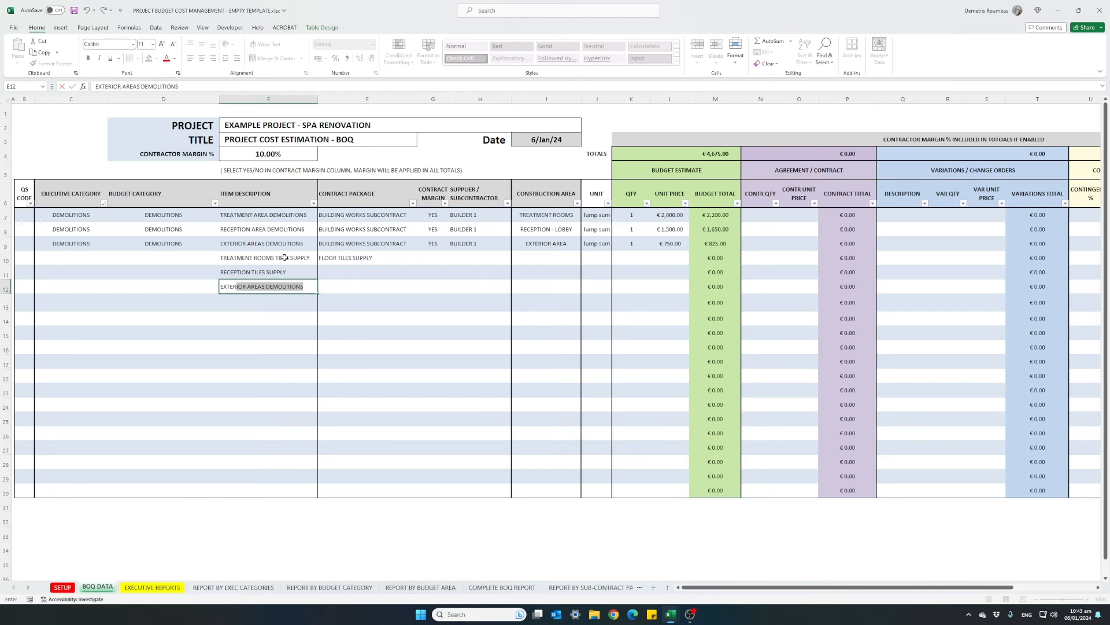
text(RI)
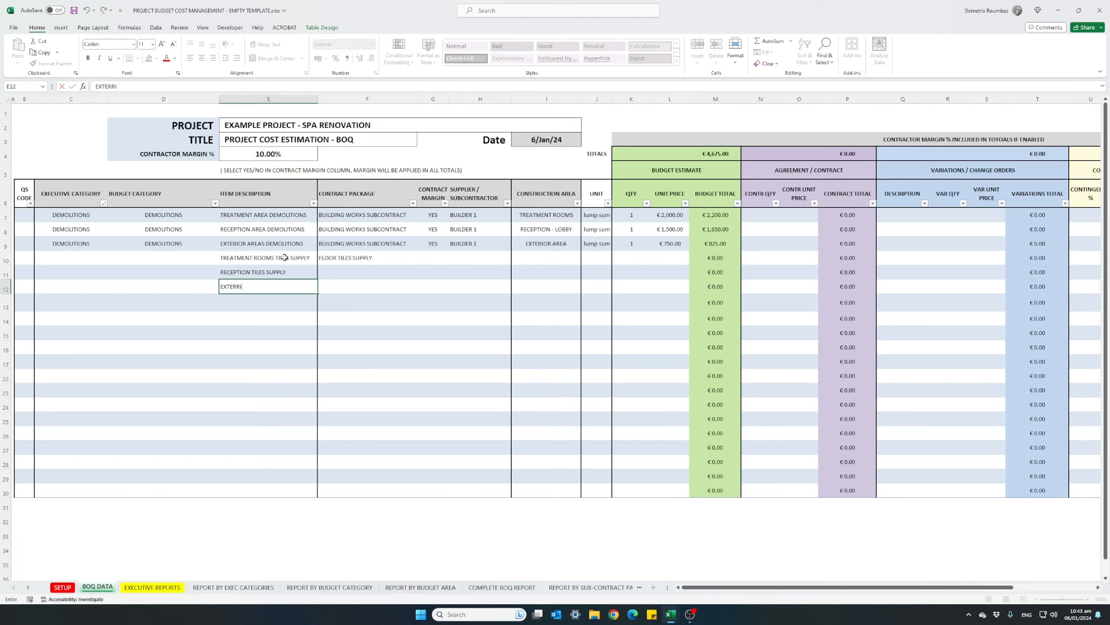
key(BackSpace)
key(BackSpace)
text(IOR AREA)
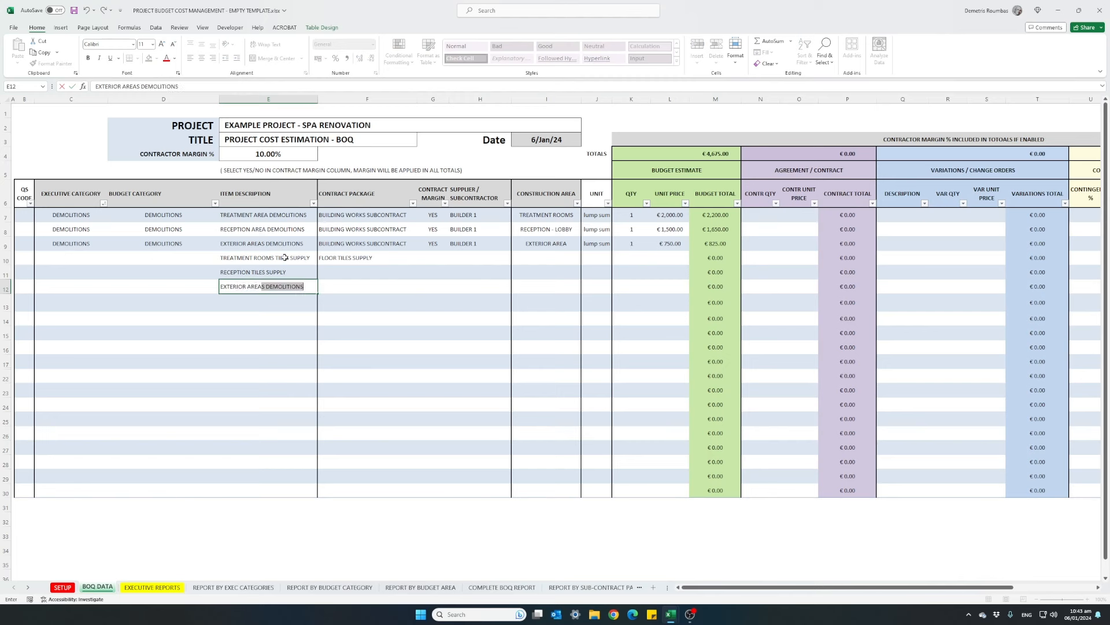
text(S TILES SUPPLY)
key(Return)
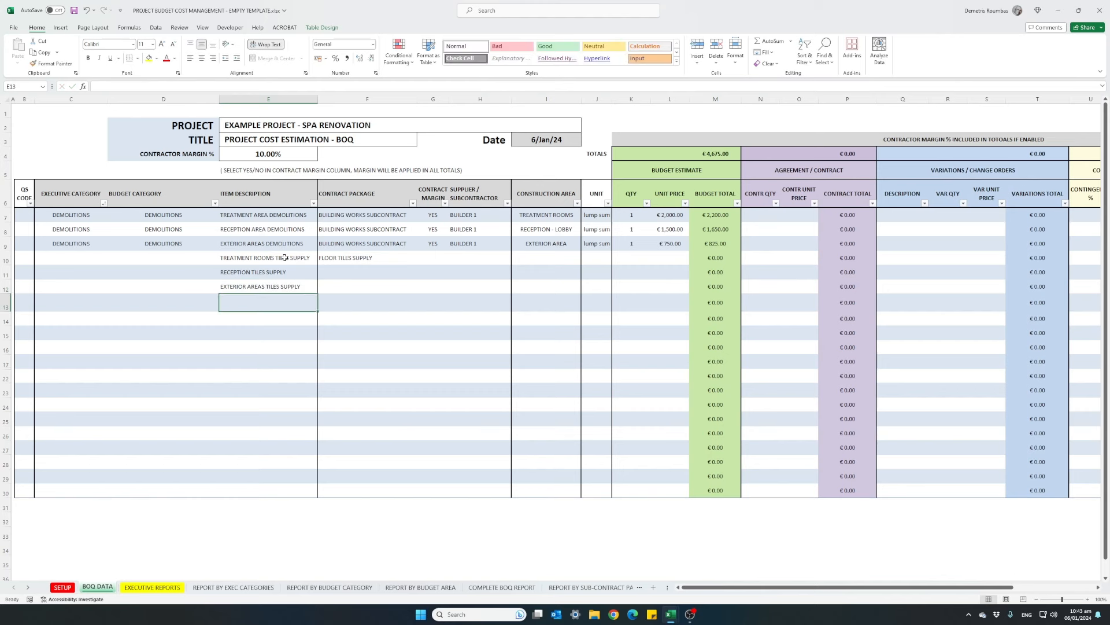
Step: Copy the FLOOR TILES SUPPLY contract package from F10 to the reception and exterior tile items in F11:F12
click(352, 258)
key(ctrl+c)
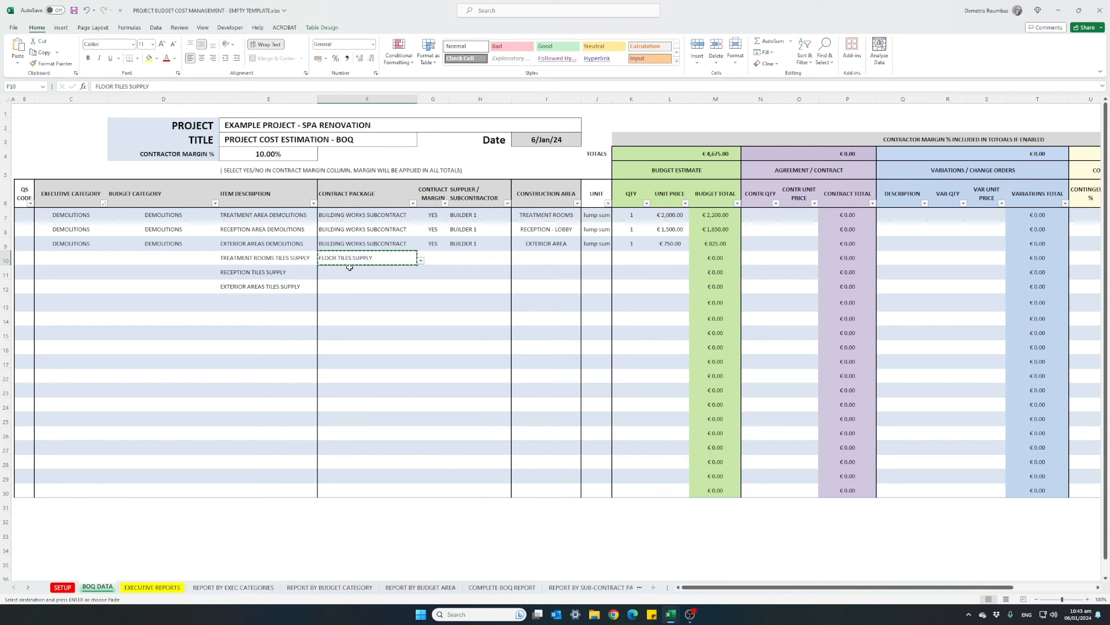
drag(350, 272, 348, 285)
key(ctrl+v)
key(Escape)
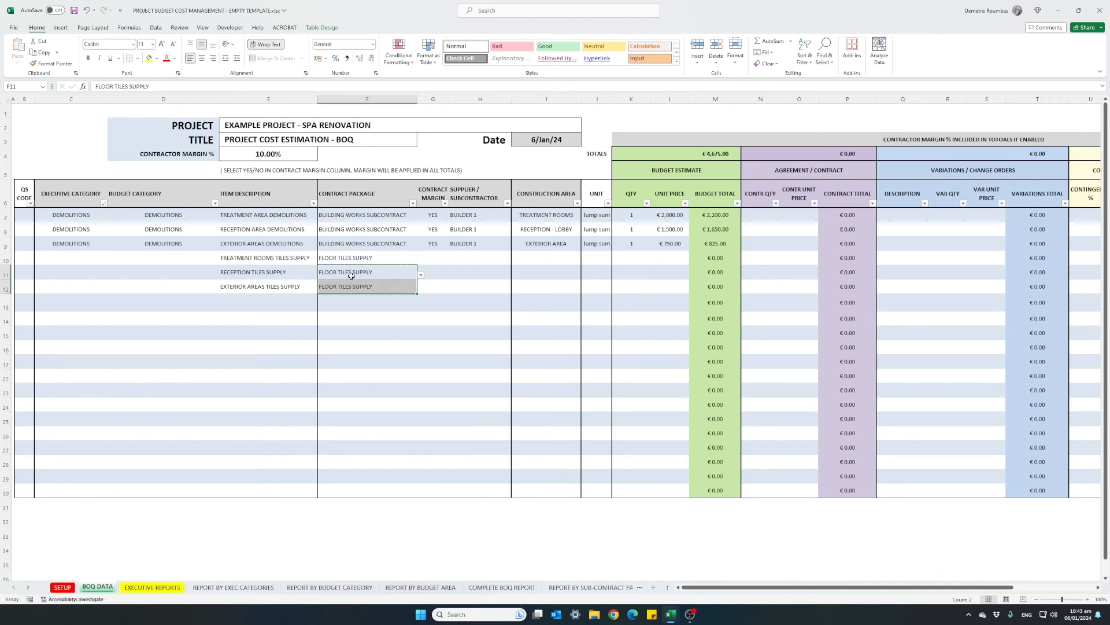
click(350, 275)
click(357, 260)
click(356, 273)
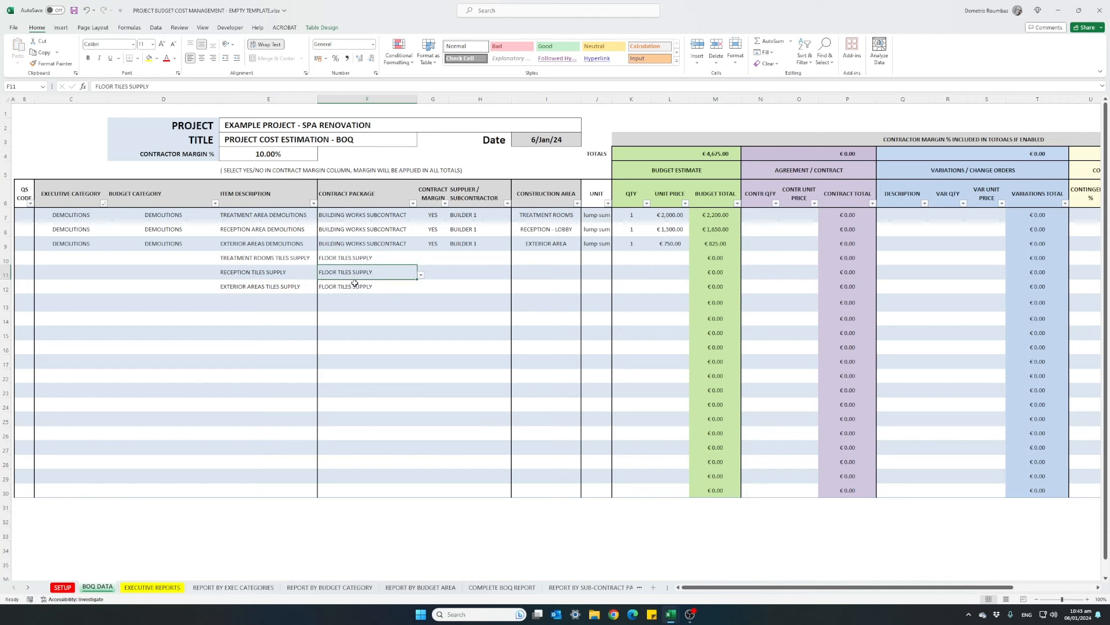
click(355, 285)
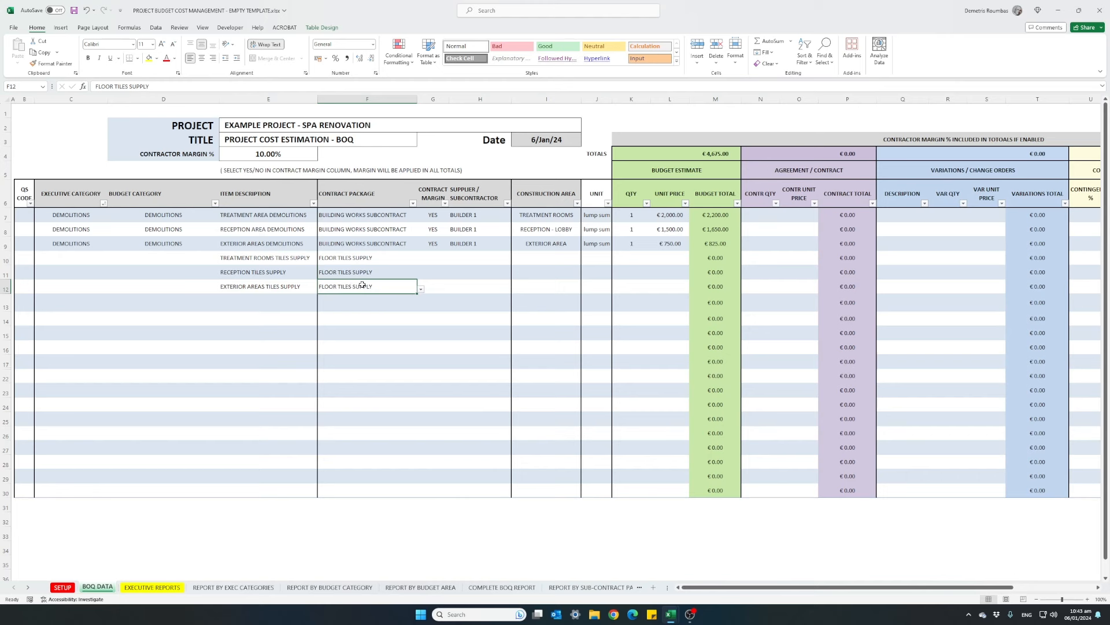
Step: Set the contract margin to NO for all three tile supply items in G10:G12
click(419, 261)
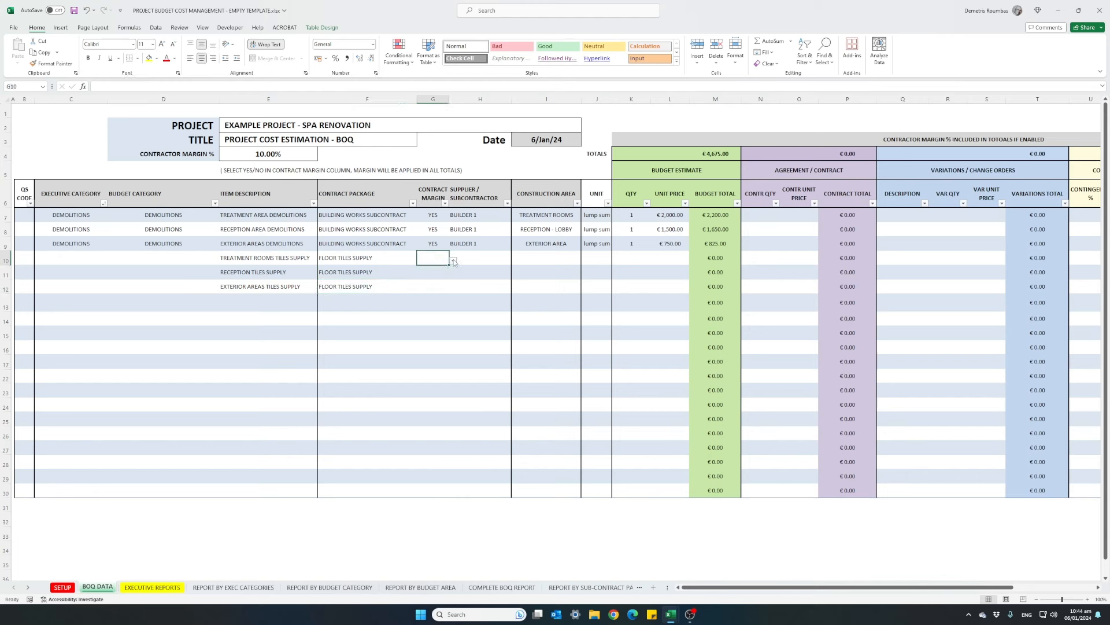
click(454, 262)
click(439, 277)
click(439, 274)
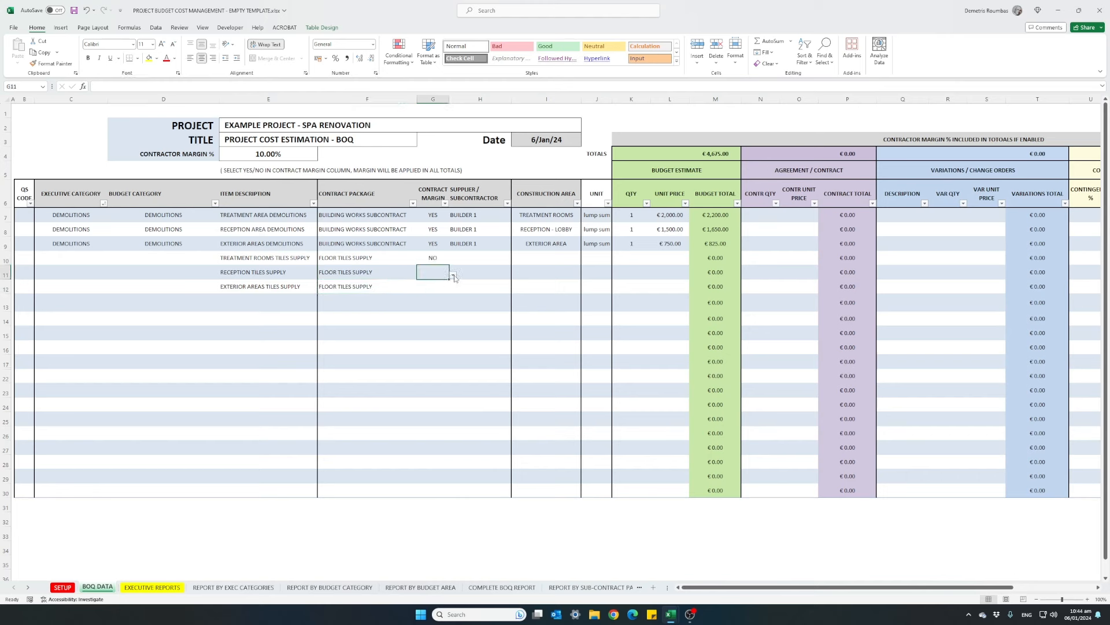
click(454, 277)
click(438, 291)
click(435, 288)
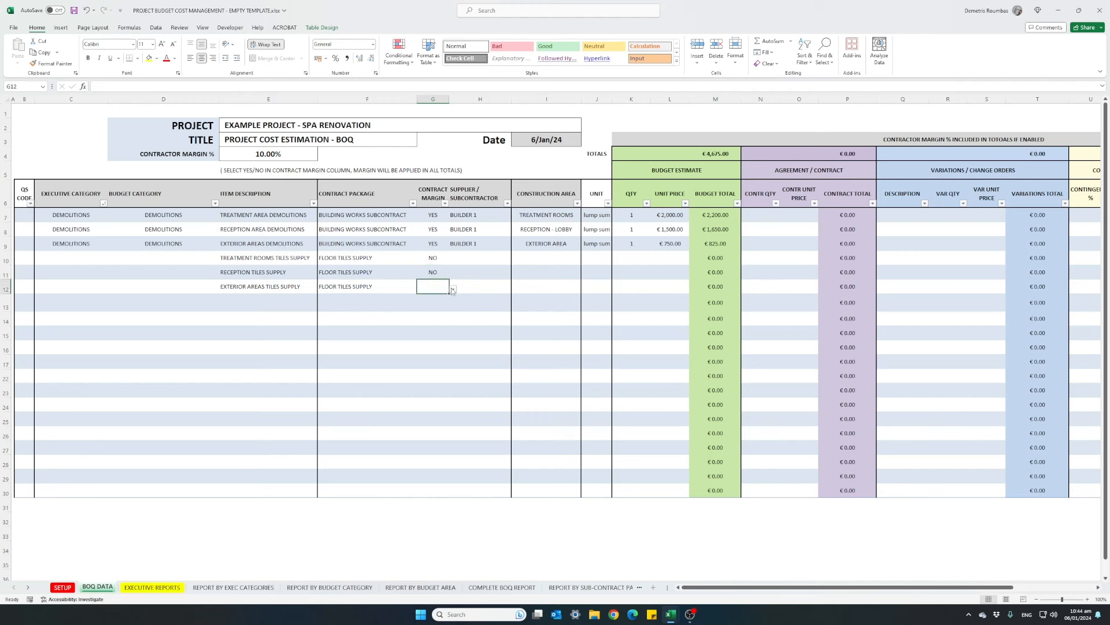
click(454, 291)
click(438, 306)
click(421, 260)
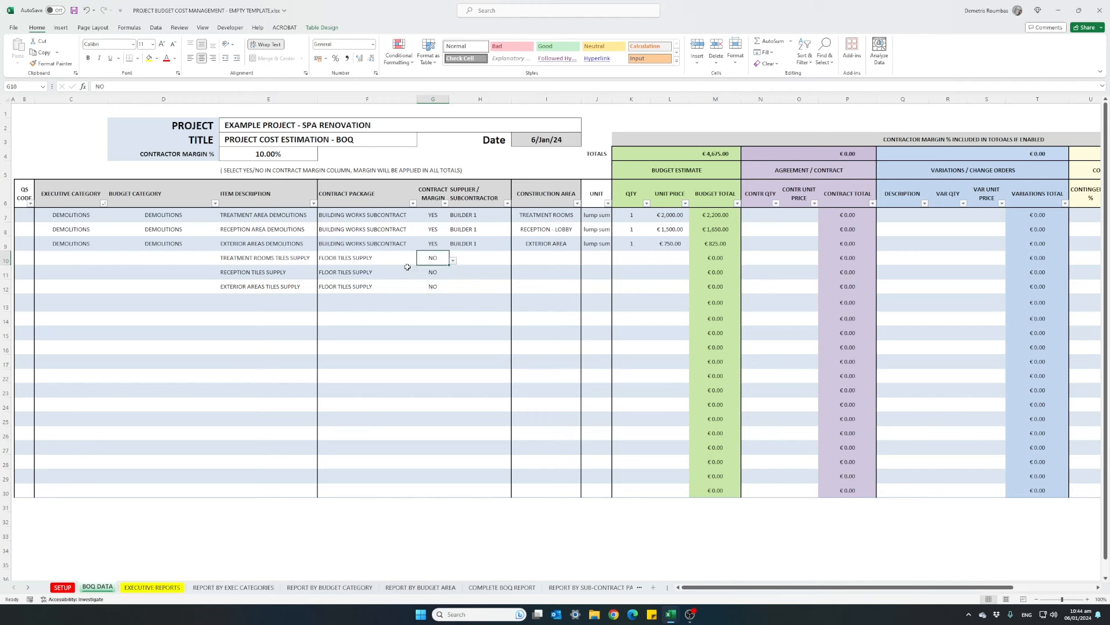
Step: Enter SUPPLIER 1 as the supplier in H10 and copy it to H11:H12 for the other two tile items
click(477, 259)
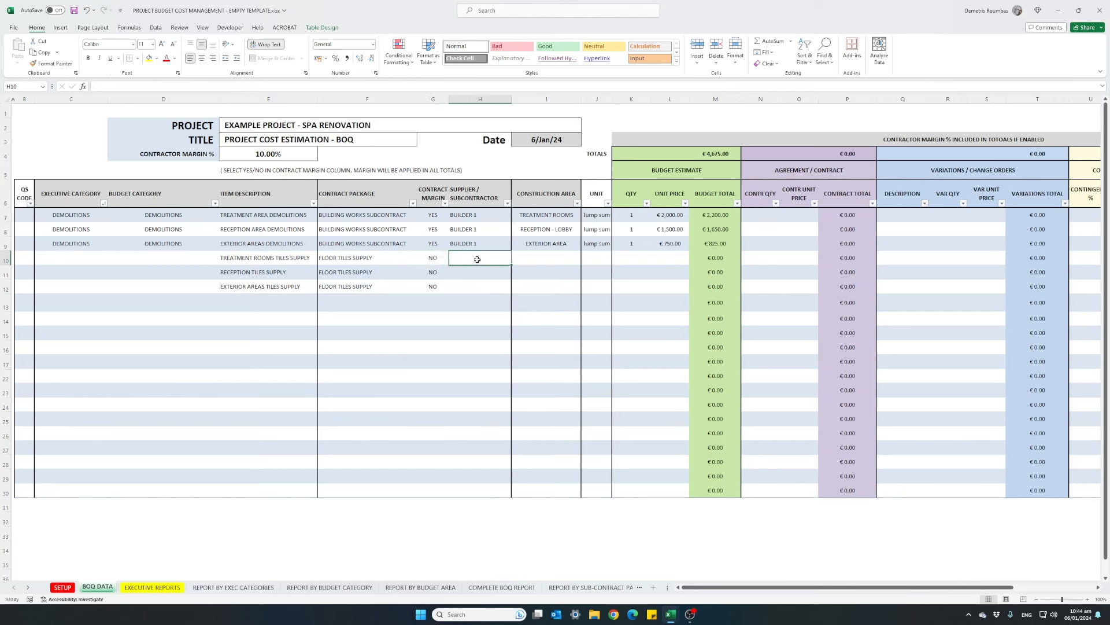
text(SUP)
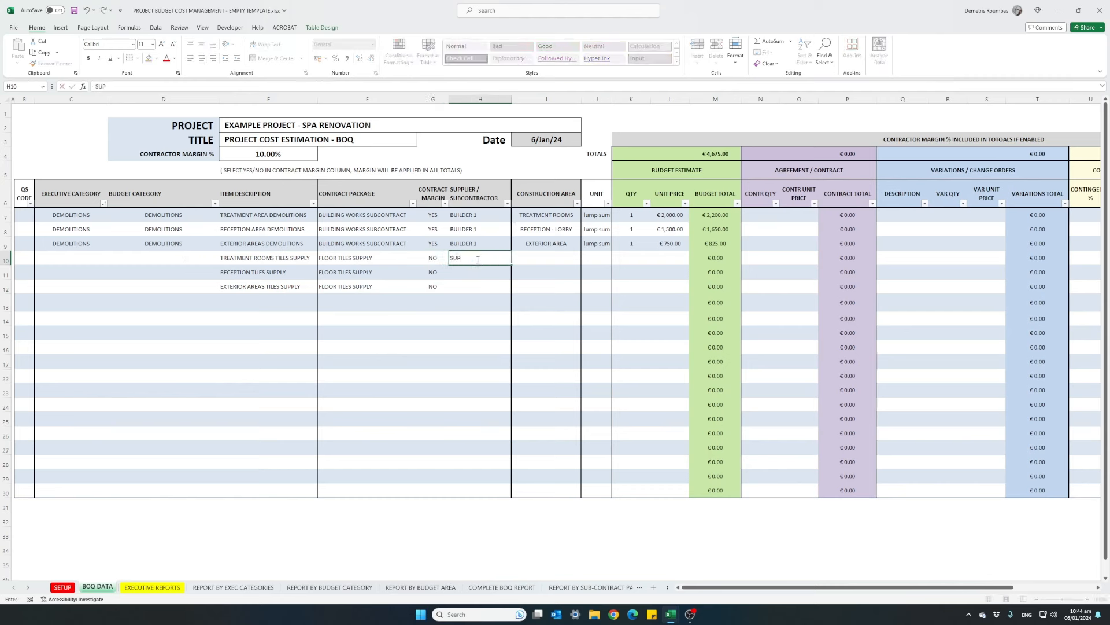
text(PLIER 1)
key(ctrl+Return)
drag(478, 260, 471, 286)
click(474, 256)
key(ctrl+c)
key(Return)
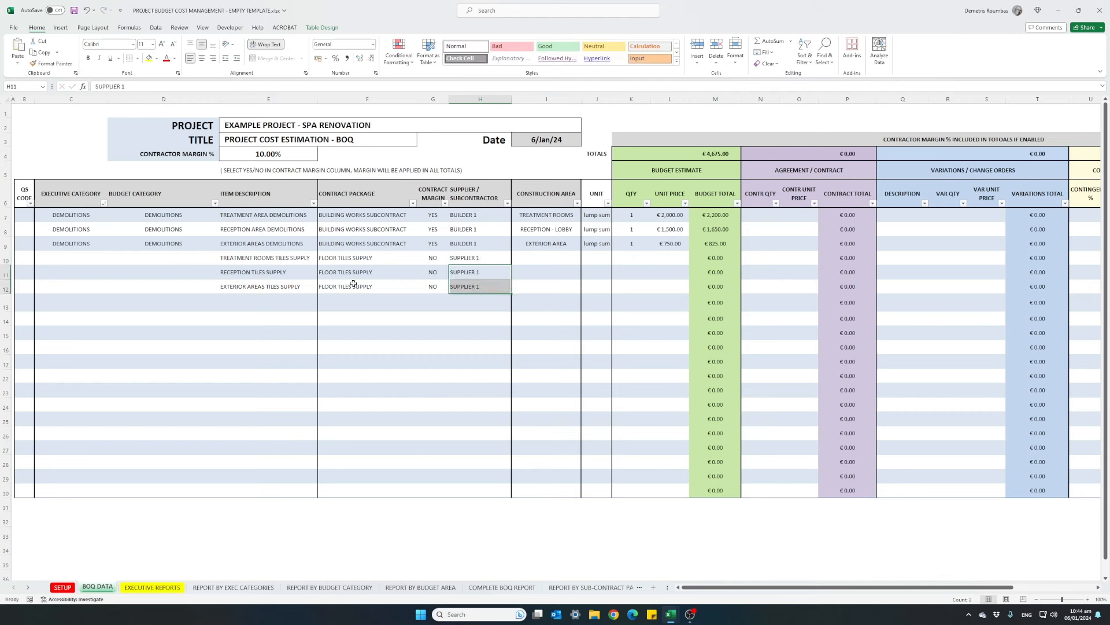
Step: Set the budget category in D10 to FLOOR FINISHES and copy it to D11:D12
click(203, 262)
click(222, 261)
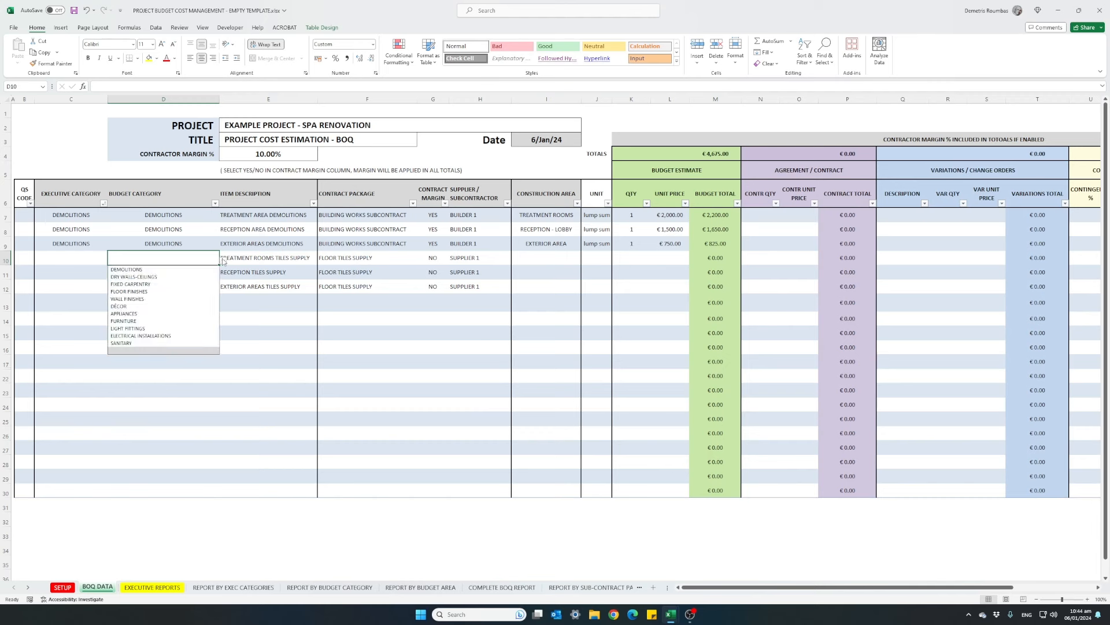
click(159, 292)
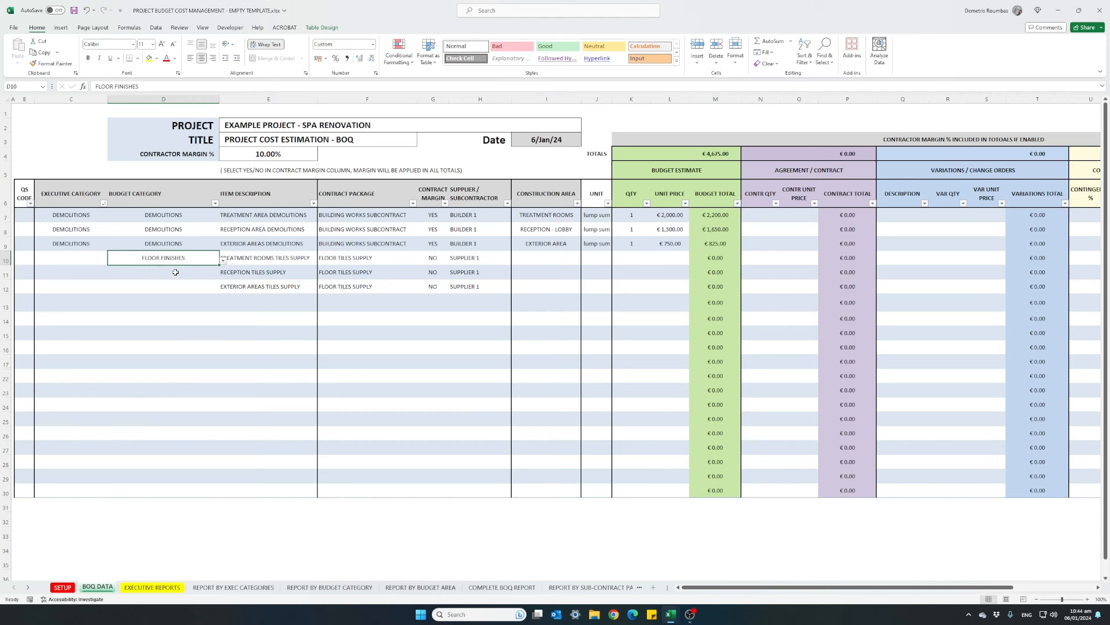
key(ctrl+c)
drag(169, 272, 169, 286)
key(ctrl+v)
key(Escape)
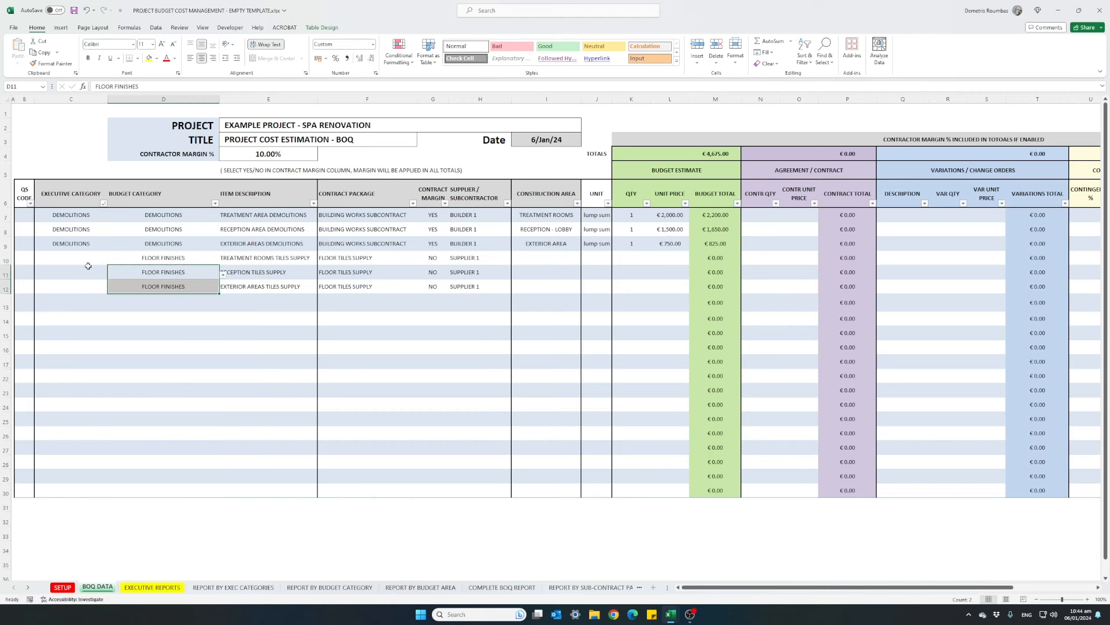
Step: Set the executive category in C10 to CONSTRUCTION and copy it to C11:C12
click(86, 258)
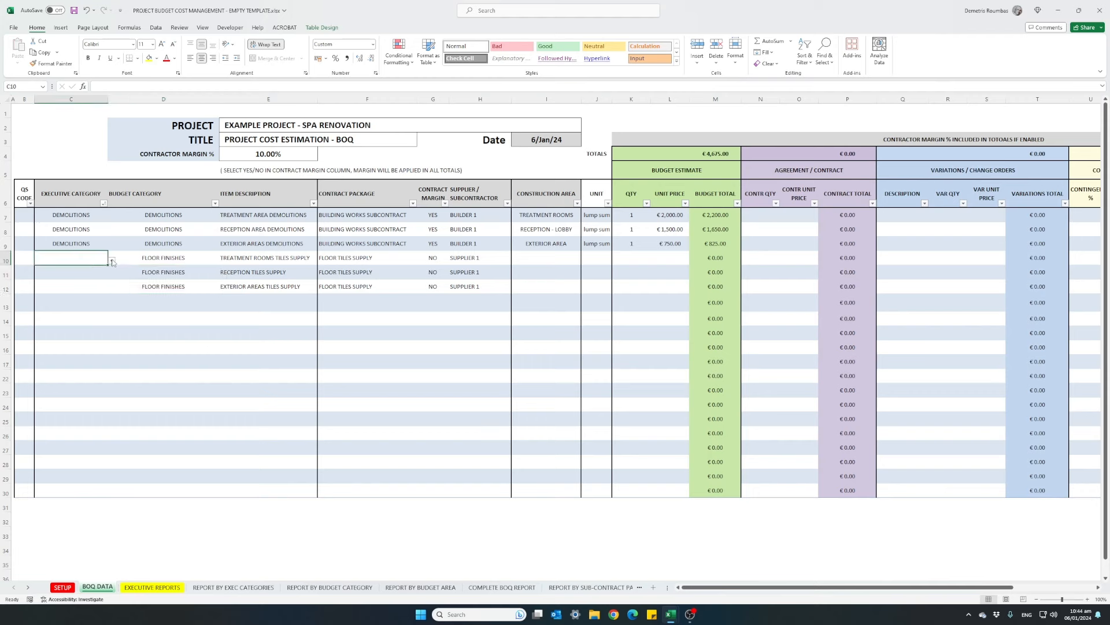
click(112, 260)
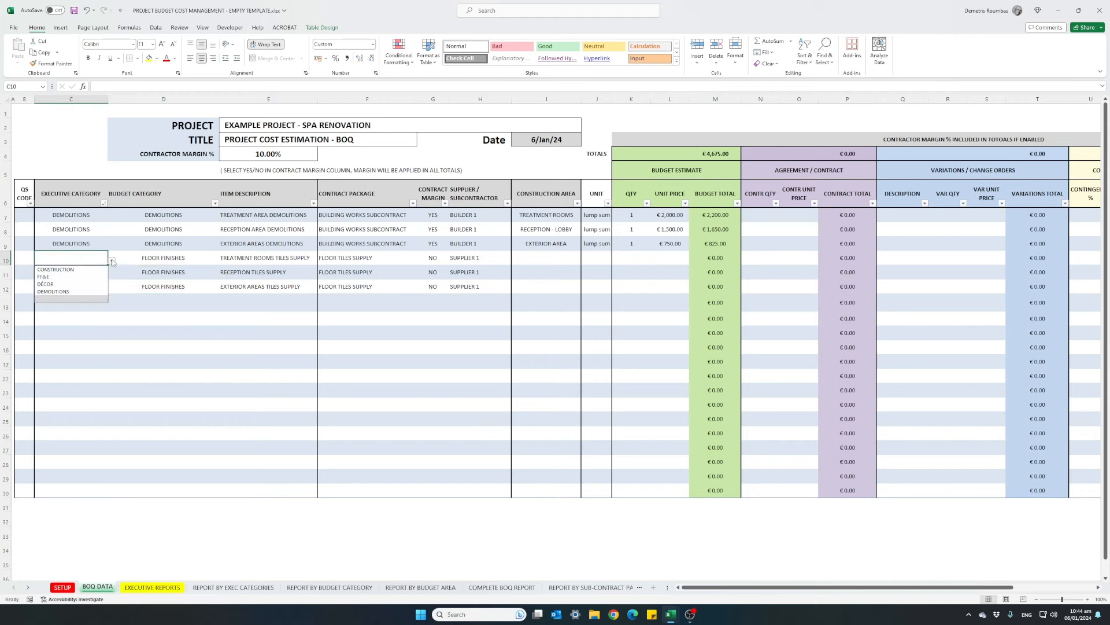
click(78, 270)
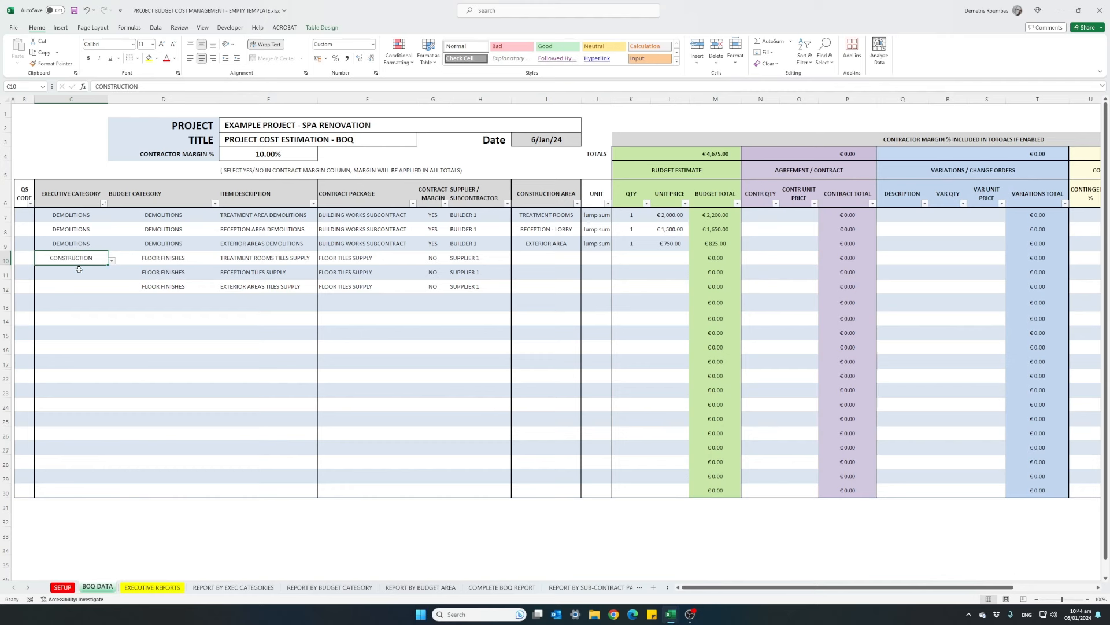
key(ctrl+c)
click(79, 275)
key(Escape)
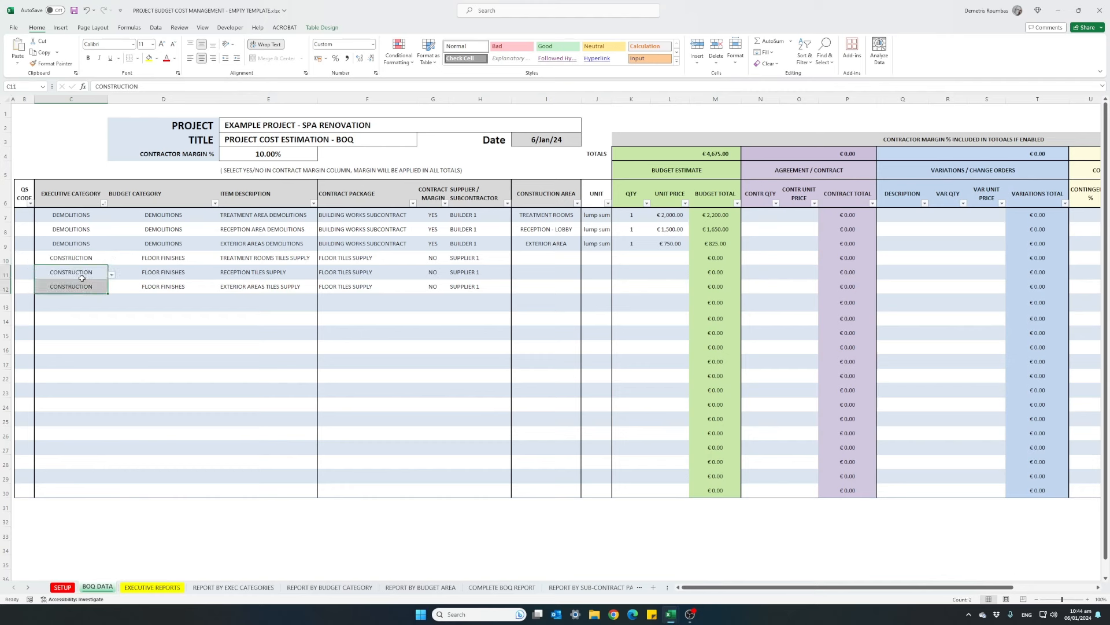
Step: Set the construction areas of the tile supply items to TREATMENT ROOMS in I10, RECEPTION - LOBBY in I11 and EXTERIOR AREA in I12
click(545, 257)
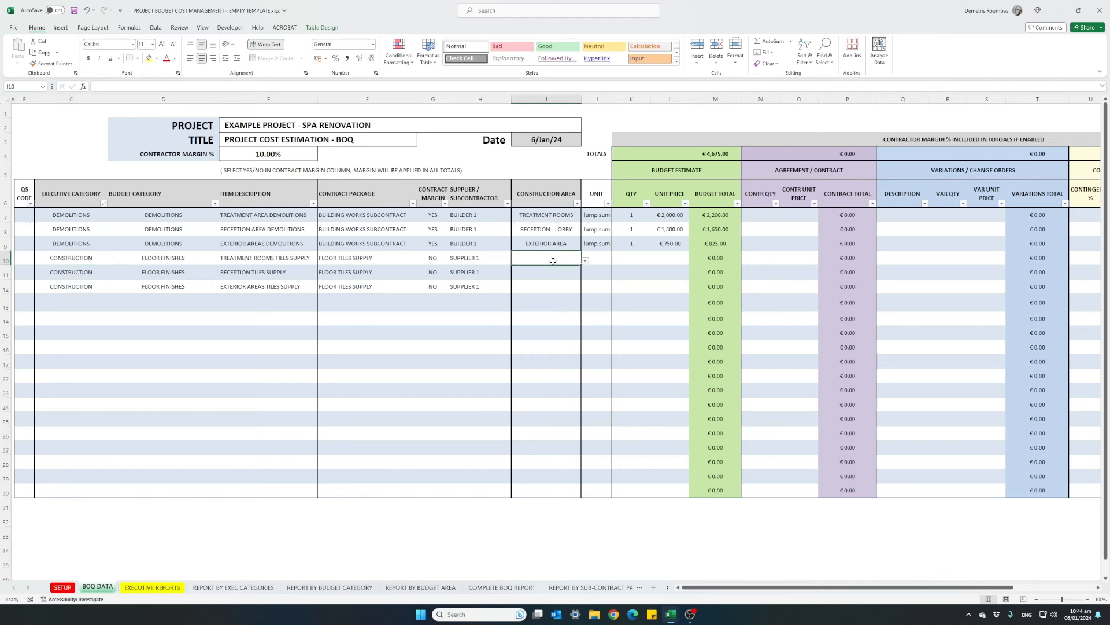
click(586, 261)
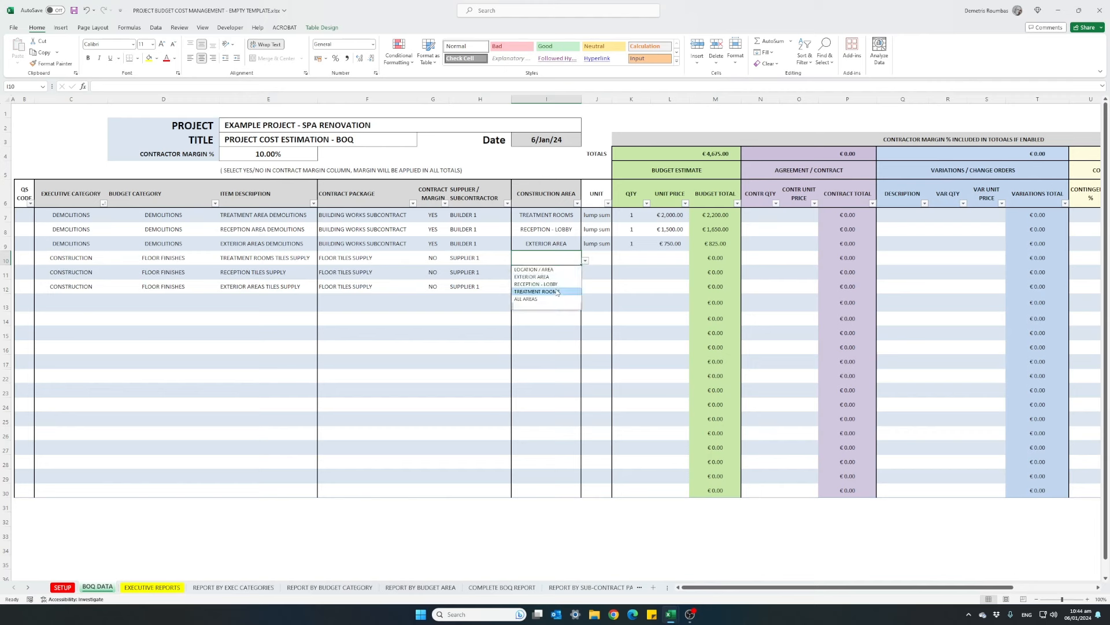
click(561, 271)
click(561, 271)
click(585, 274)
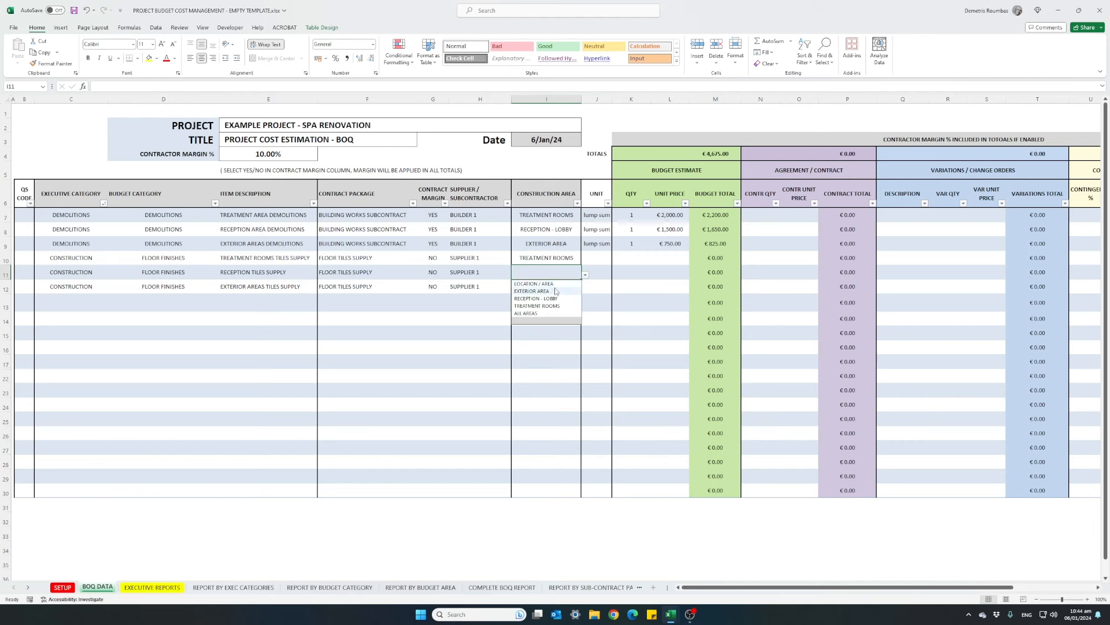
click(550, 298)
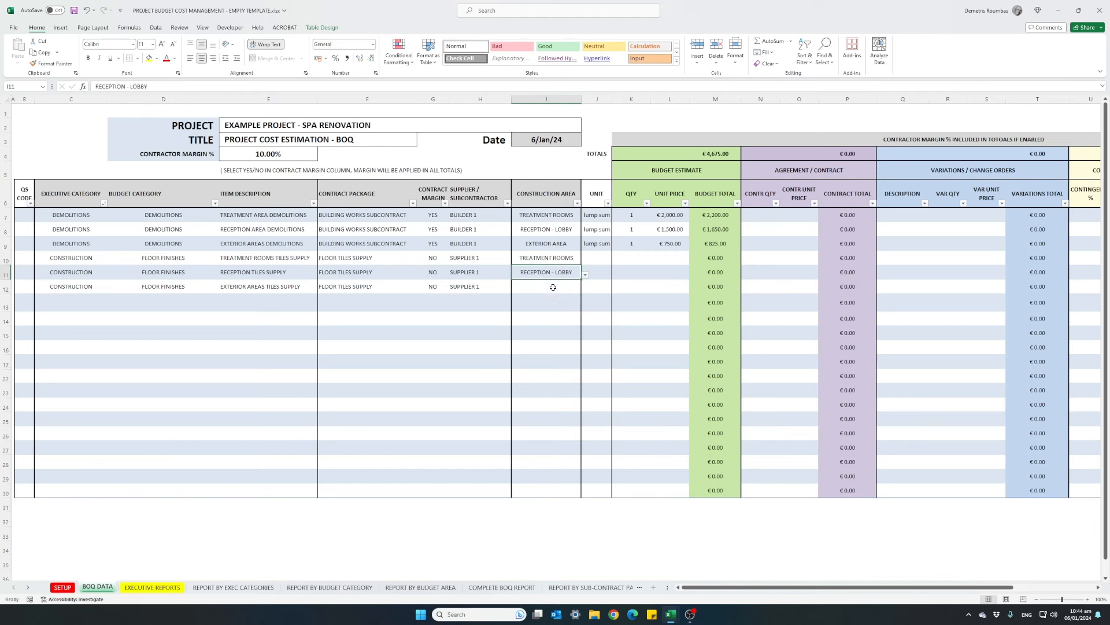
click(551, 286)
click(585, 289)
click(561, 309)
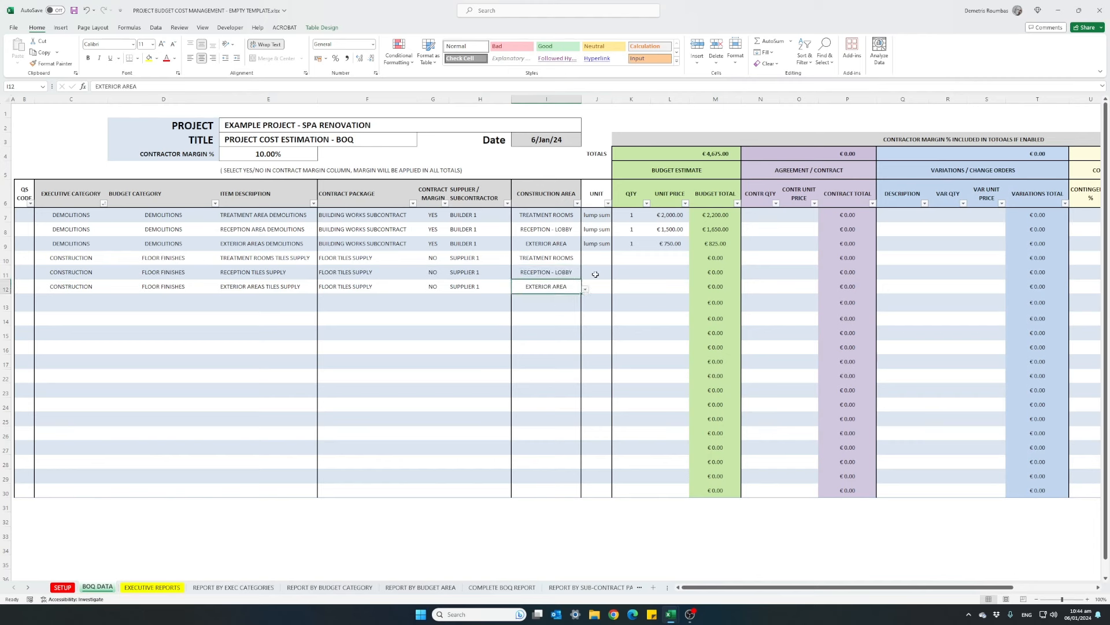
Step: Set the unit in J10 to m² and copy it to J11:J12 for the other two tile supply items
click(598, 261)
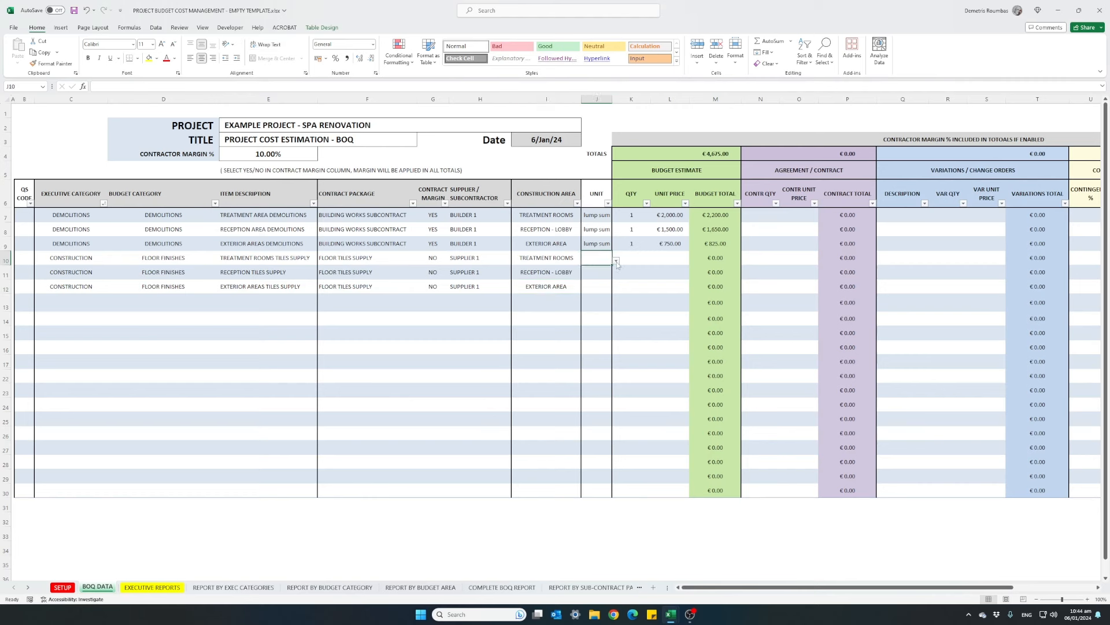
click(617, 262)
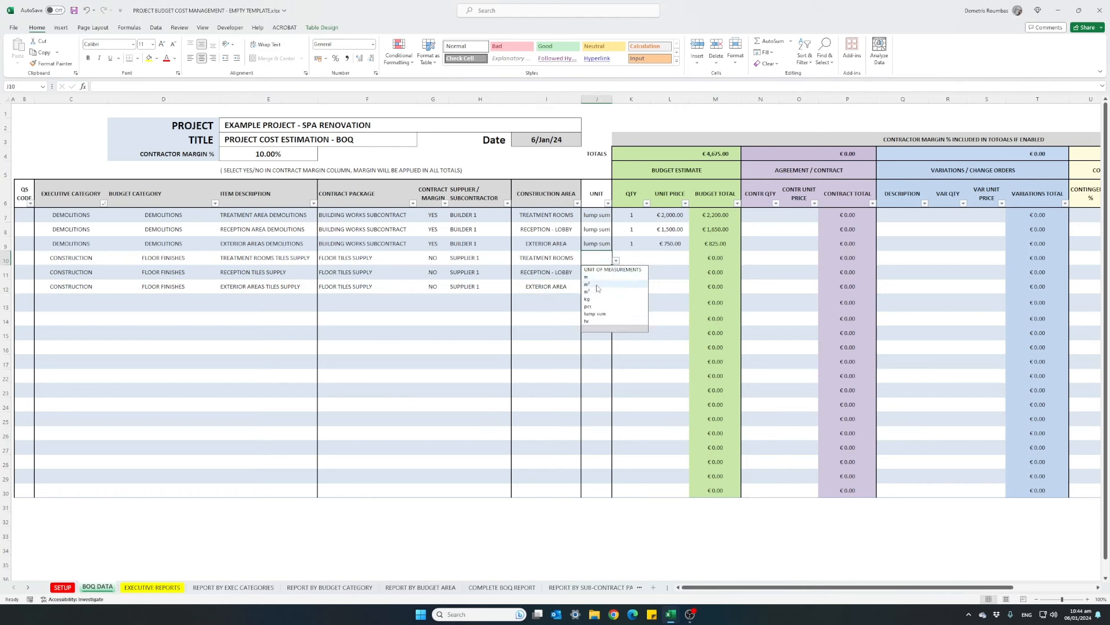
click(598, 284)
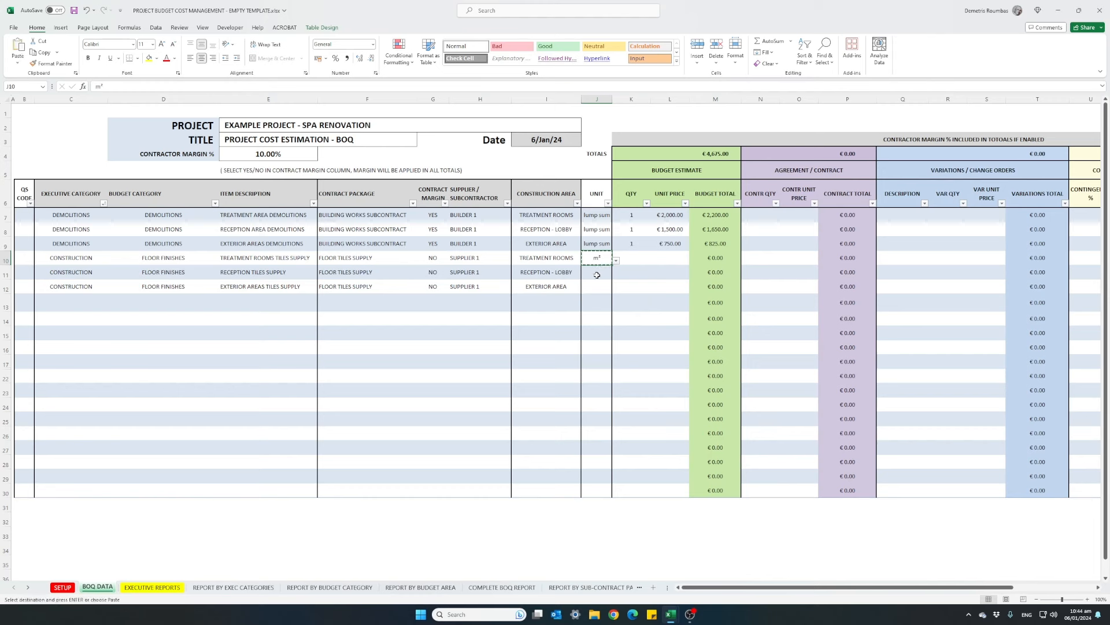
drag(612, 264, 599, 289)
Step: Enter the tile supply budget quantities 220, 150 and 100 in K10:K12
click(623, 259)
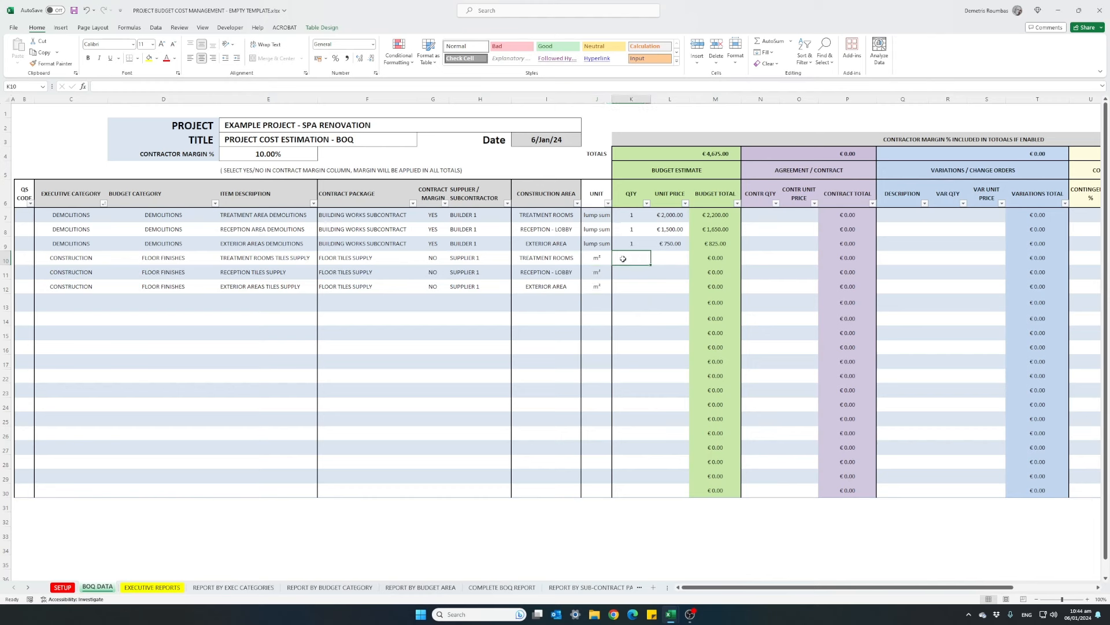
text(22)
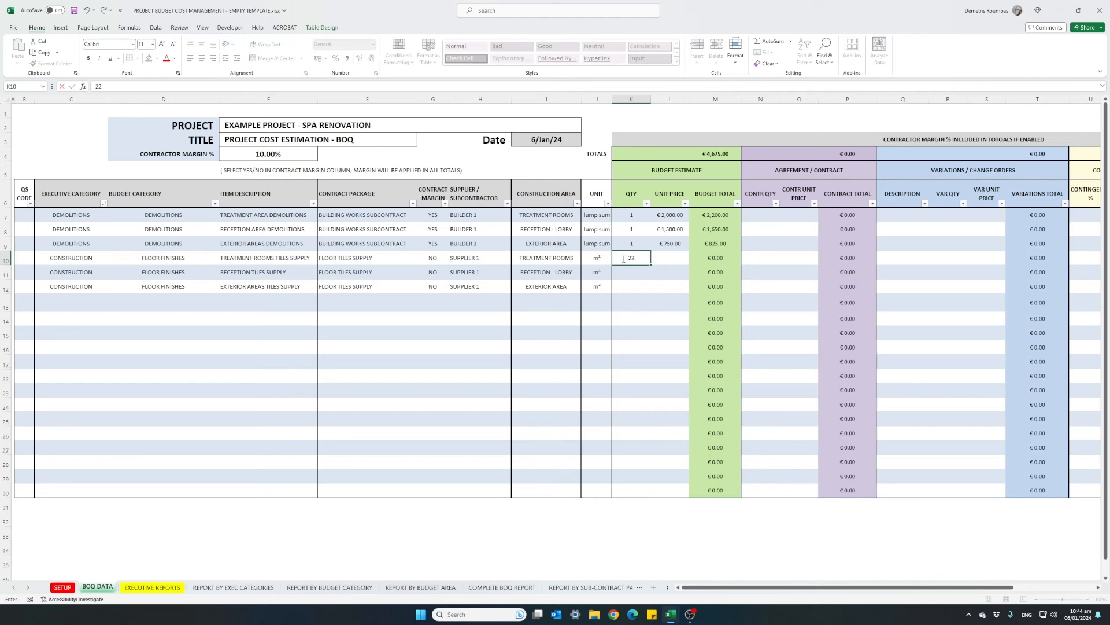
text(0)
key(Return)
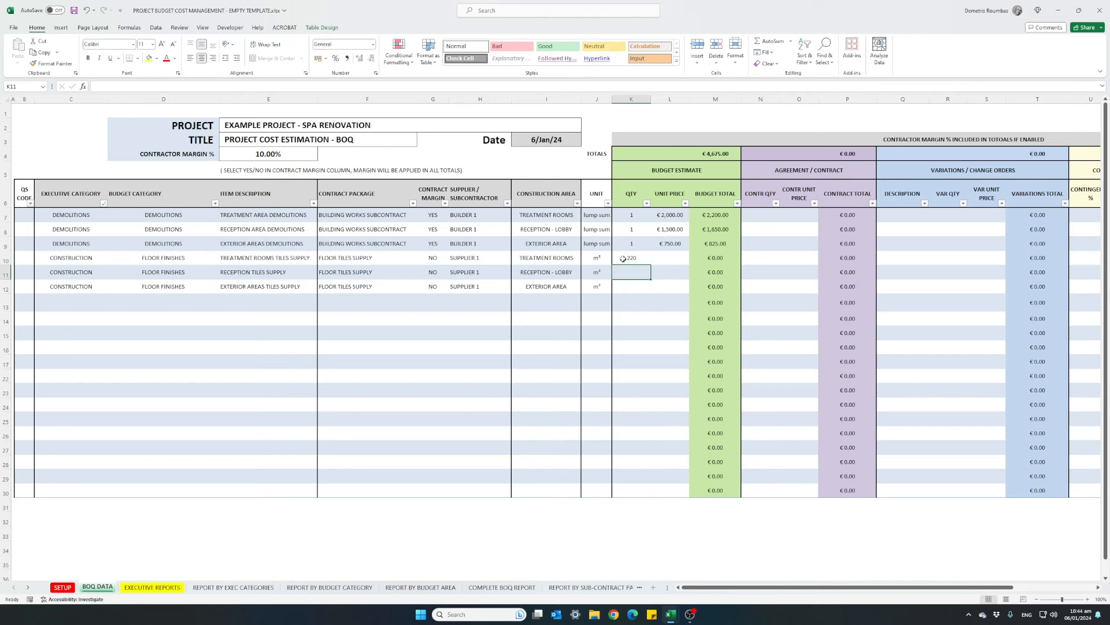
text(150)
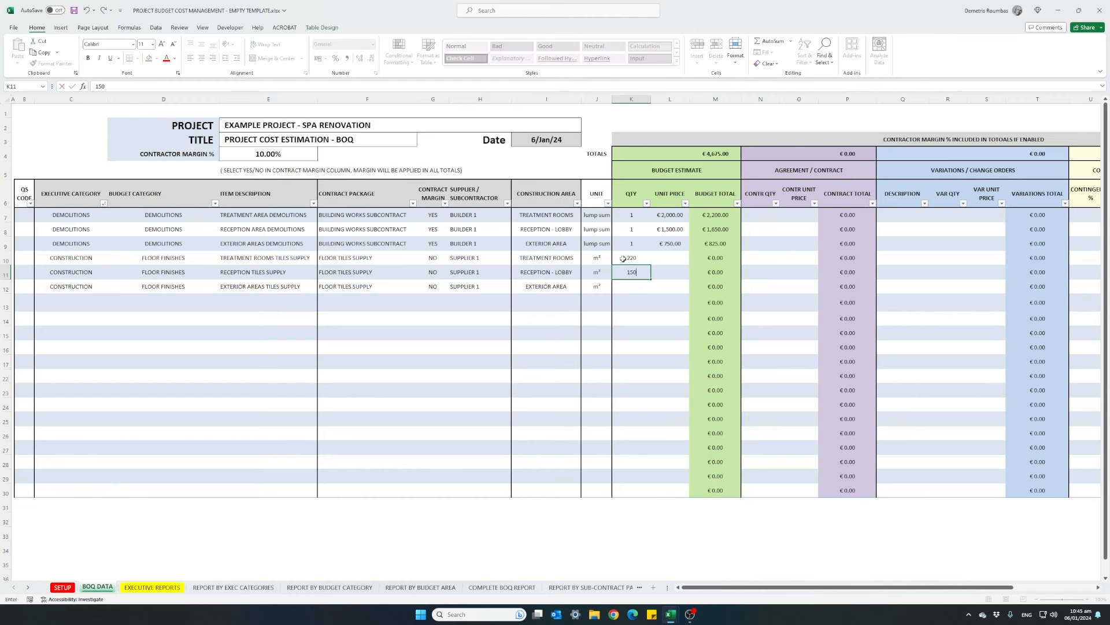
key(Return)
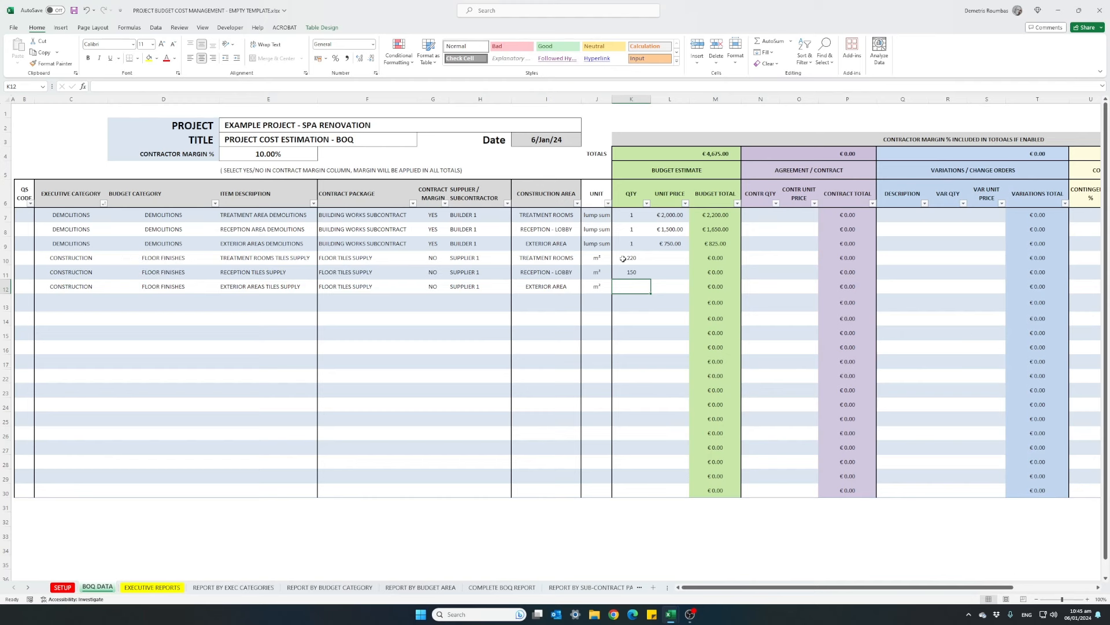
text(100)
key(Return)
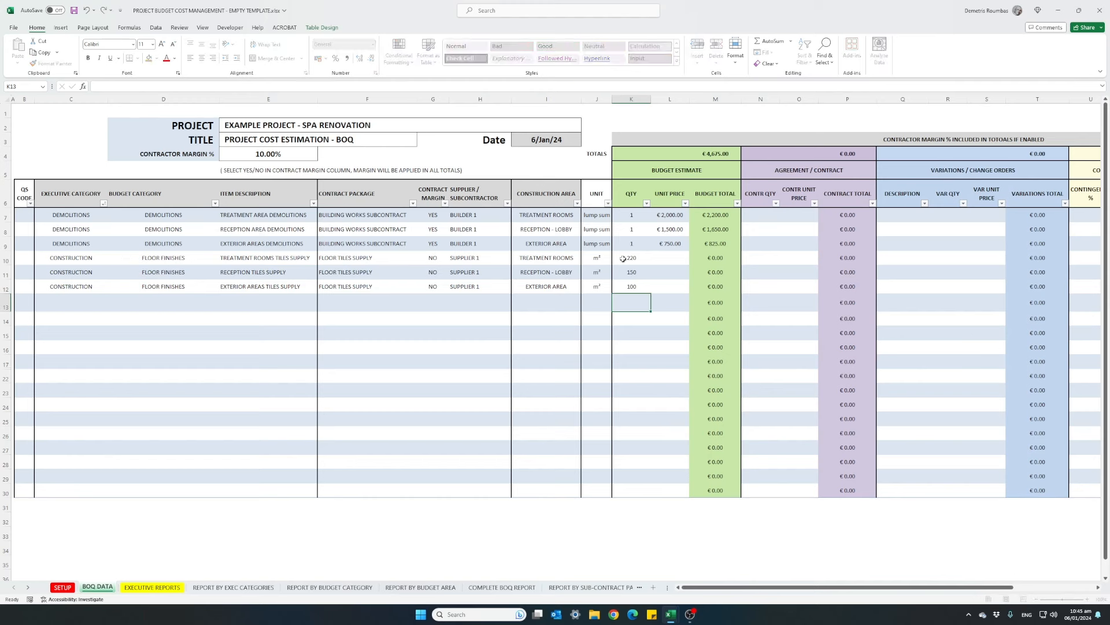
Step: Enter the tile supply budget unit prices 28, 32 and 20 in L10:L12
key(Up)
key(Right)
key(Up)
key(Up)
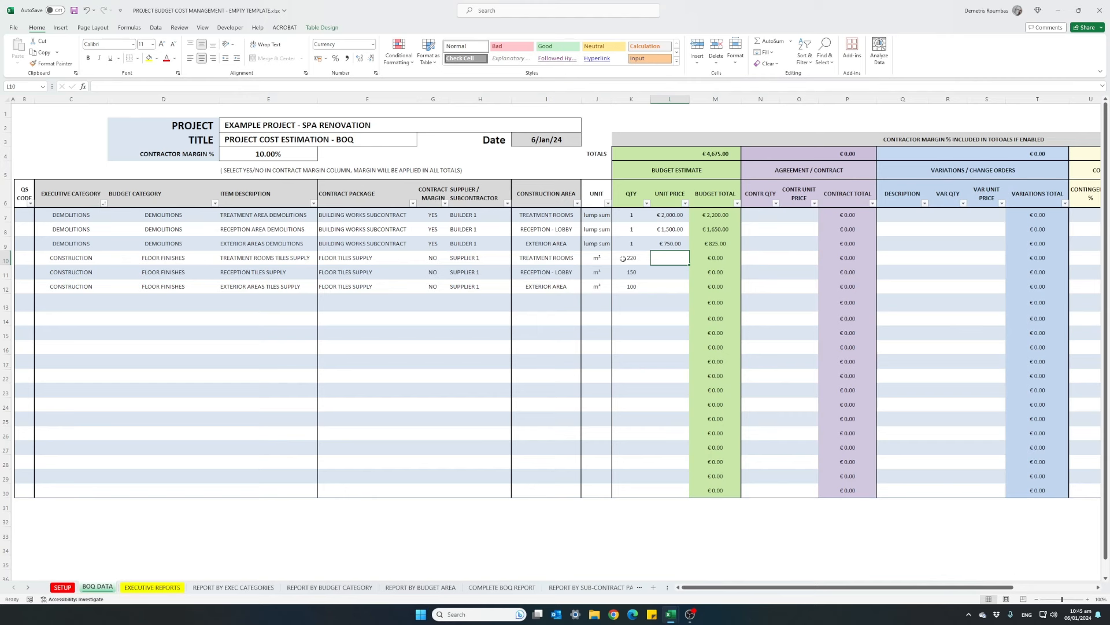
text(28)
key(Return)
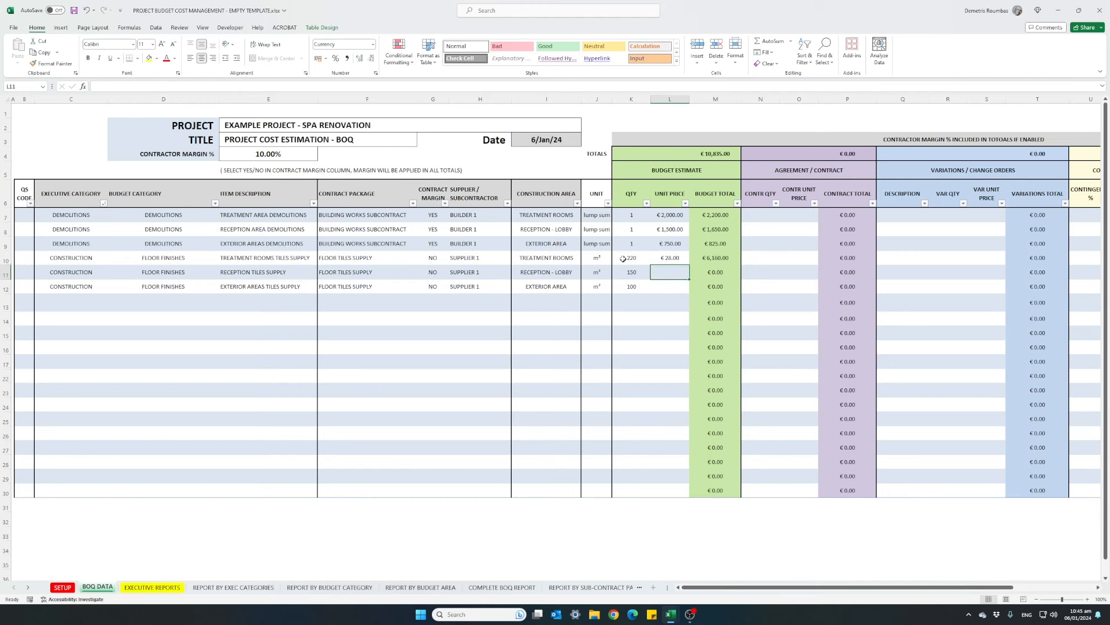
text(32)
key(Return)
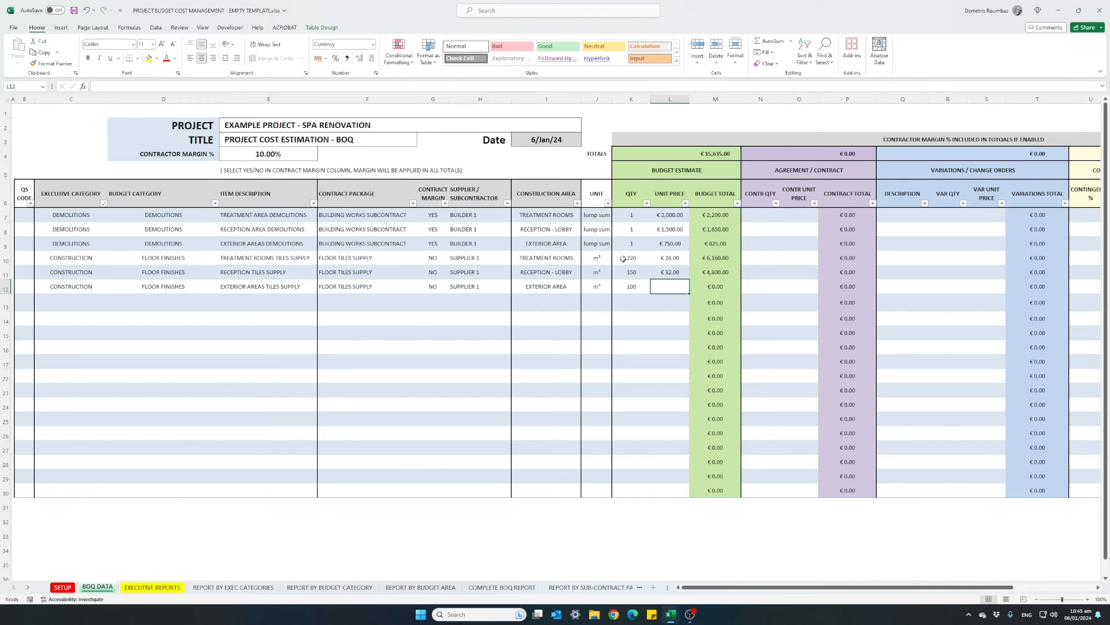
text(20)
key(ctrl+Return)
Step: Paste the three copied FLOOR TILES INSTALLATION items into C13:I15, covering executive category through construction area
key(ctrl+c)
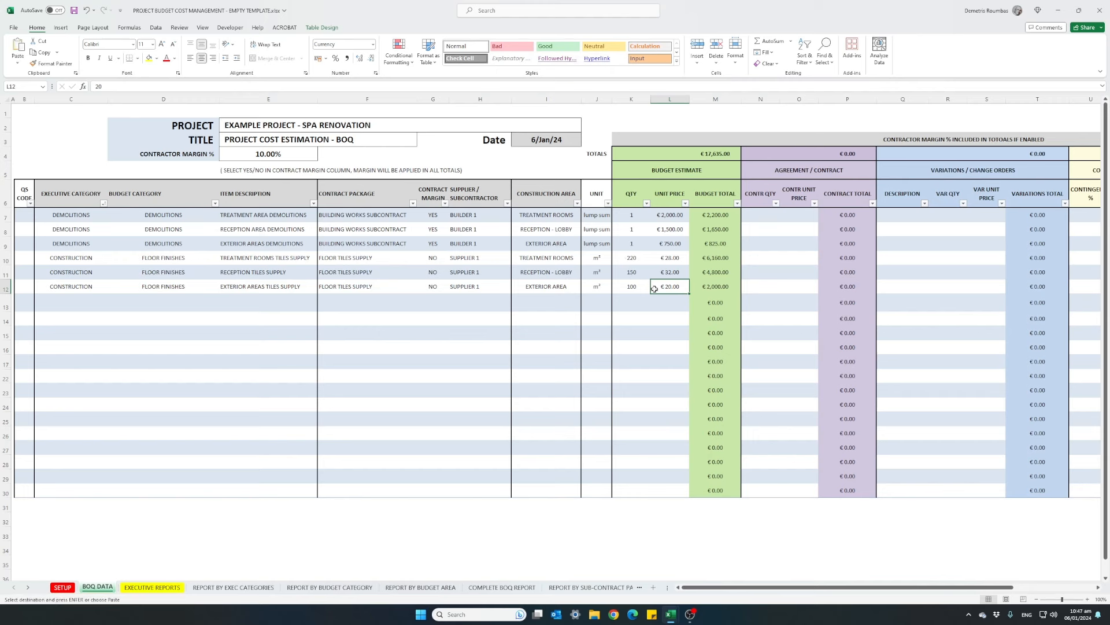
click(82, 302)
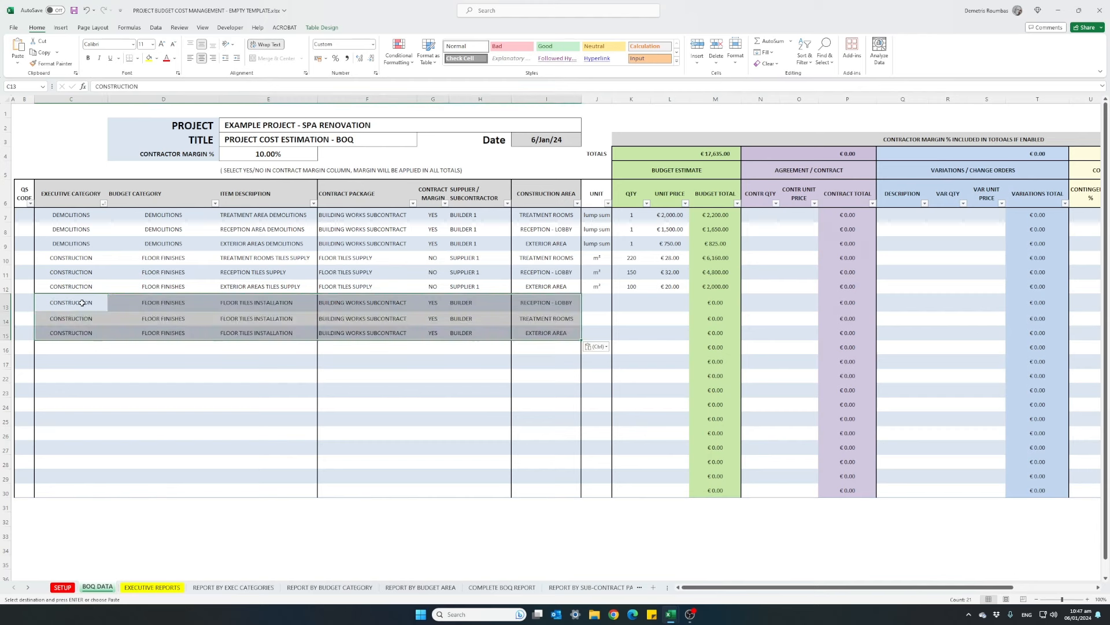
key(ctrl+v)
click(150, 305)
key(Escape)
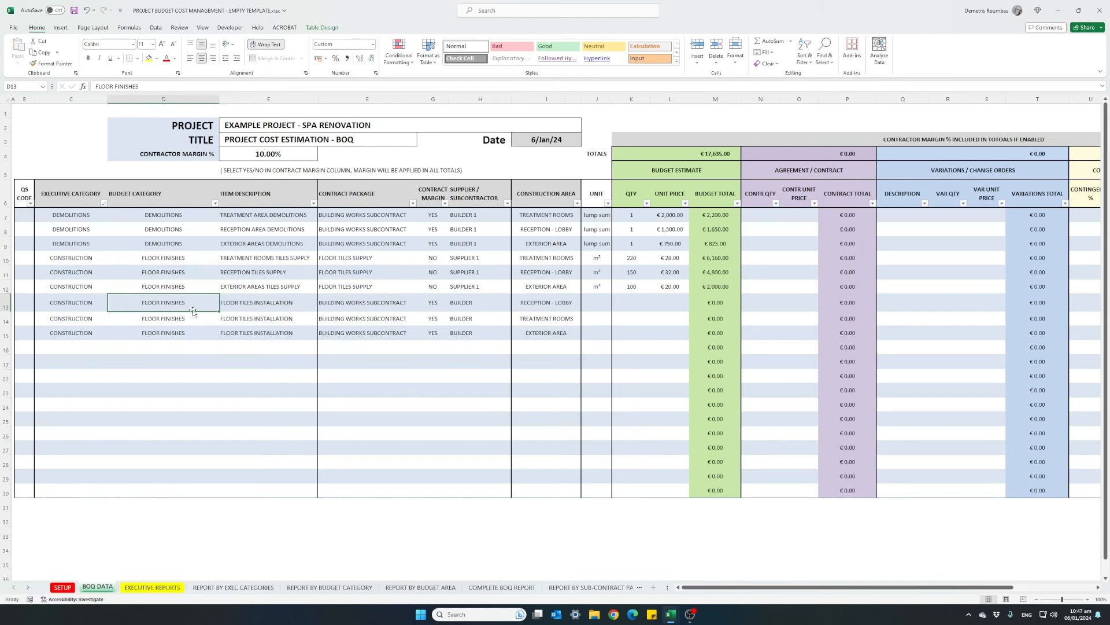
click(342, 305)
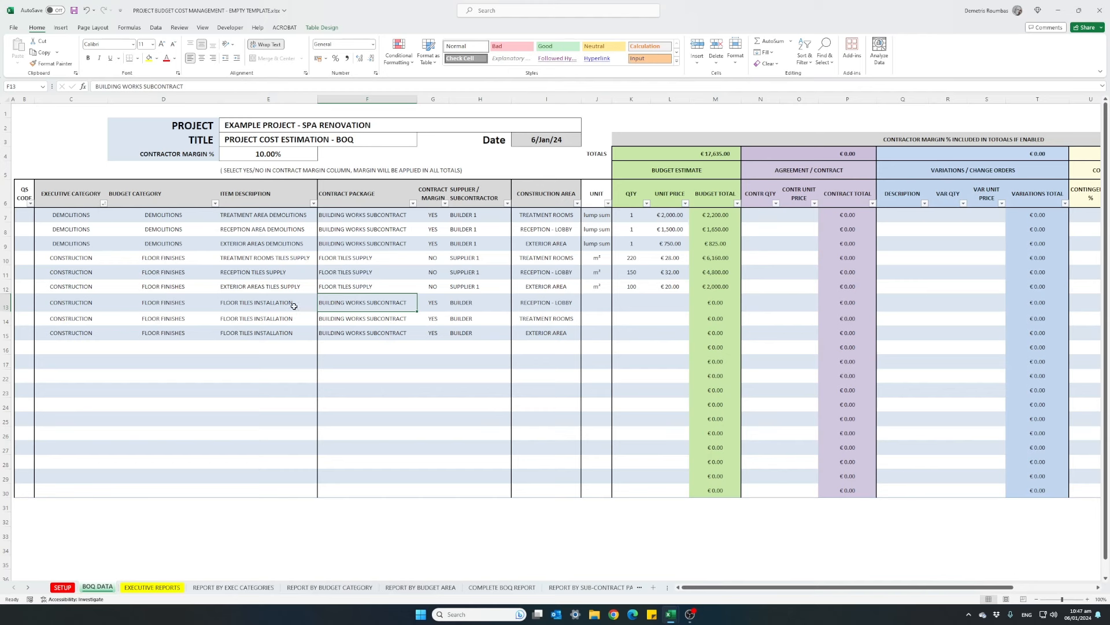
drag(293, 306, 295, 333)
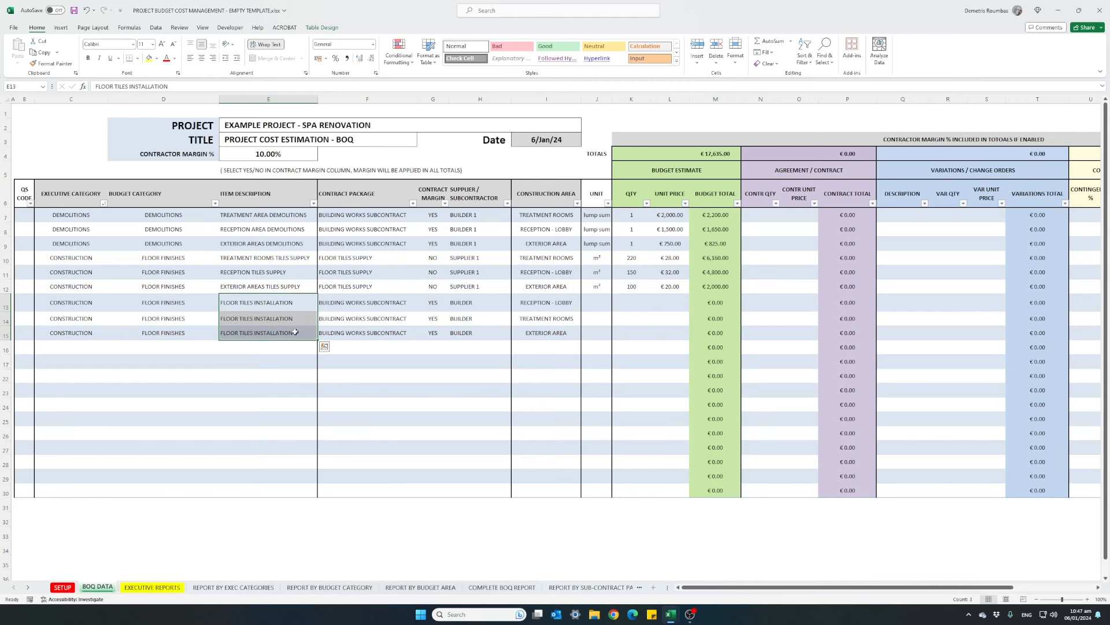
drag(359, 305, 359, 328)
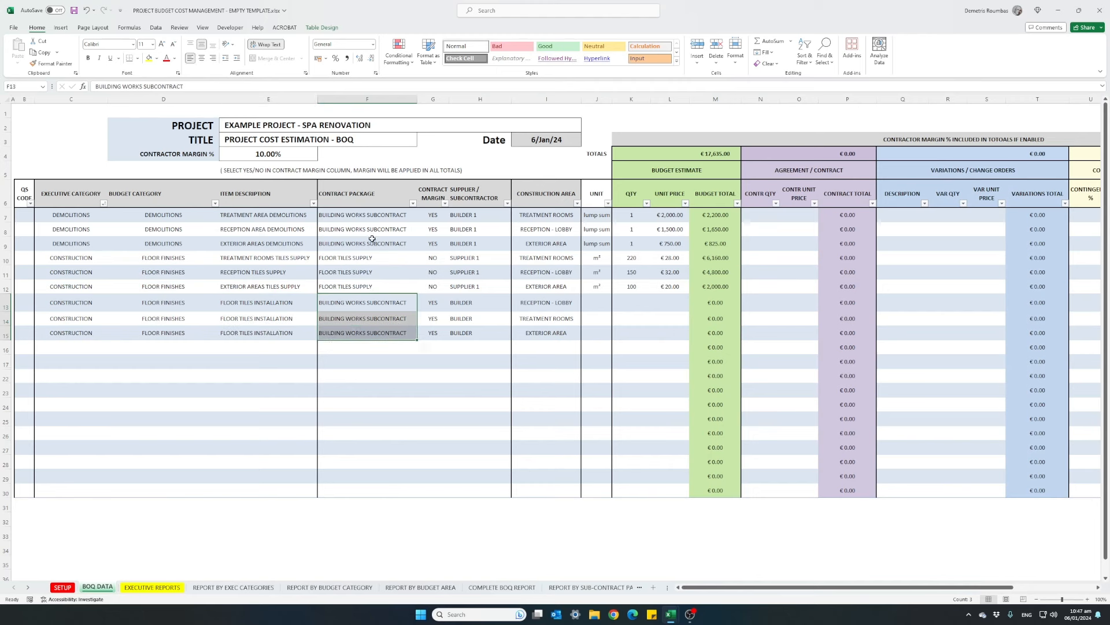
Step: Copy the supplier BUILDER 1 from the demolition items to the three floor tile installation items in H13:H15
drag(463, 214, 464, 236)
key(ctrl+c)
drag(471, 301, 436, 331)
key(ctrl+v)
key(Escape)
click(405, 316)
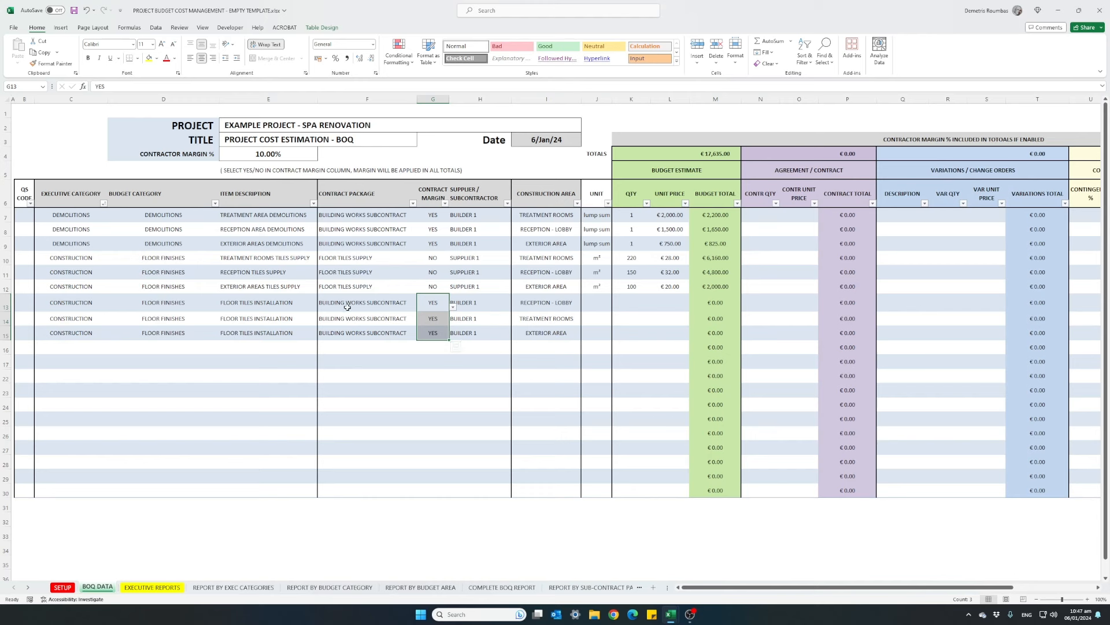
drag(172, 302, 173, 331)
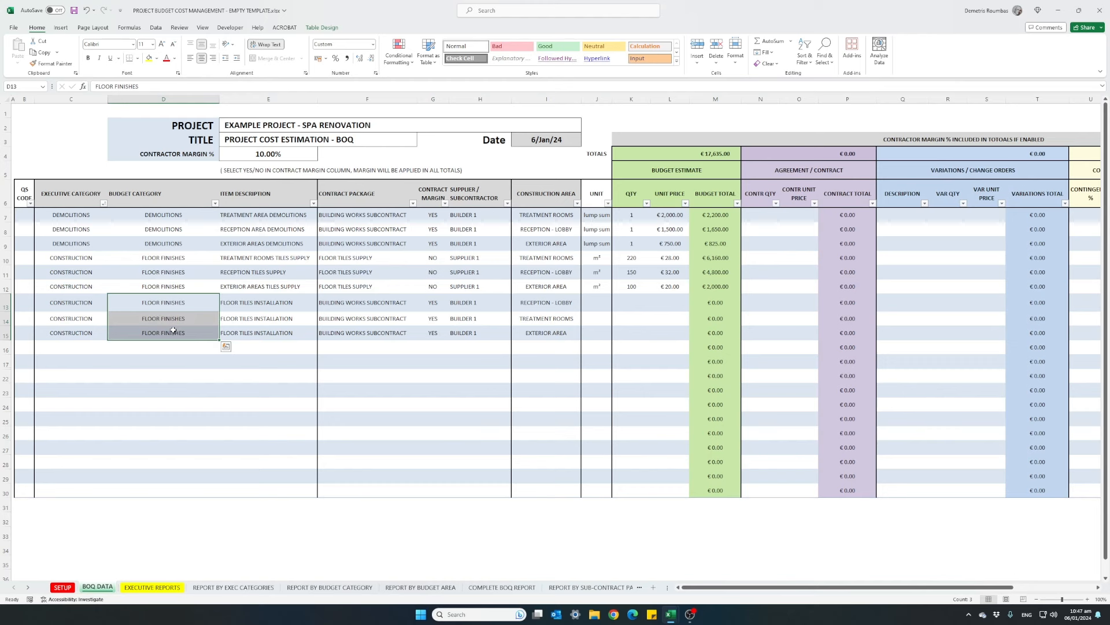
drag(73, 306, 71, 334)
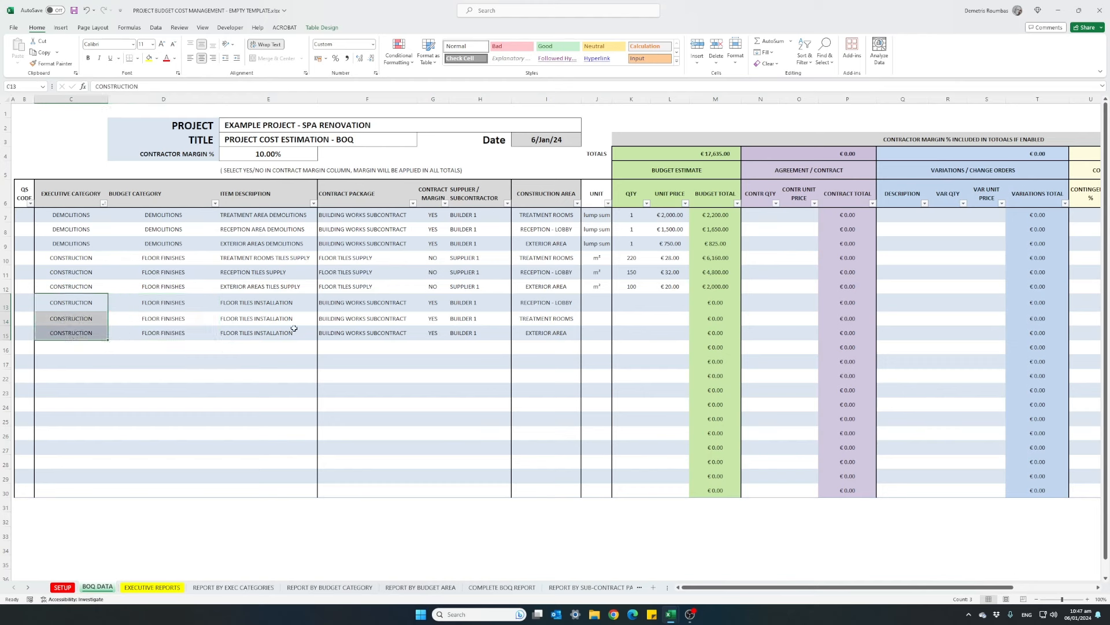
Step: Copy the m² unit from J12 to J13:J15 for the floor tile installation items
click(594, 301)
click(602, 288)
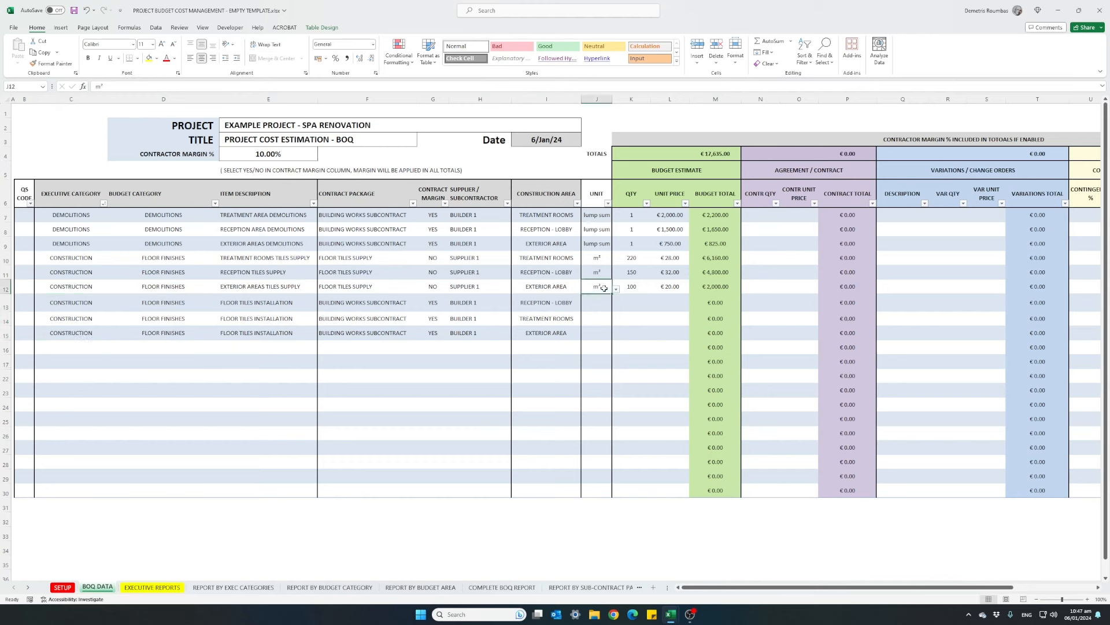
key(ctrl+c)
drag(596, 302, 598, 335)
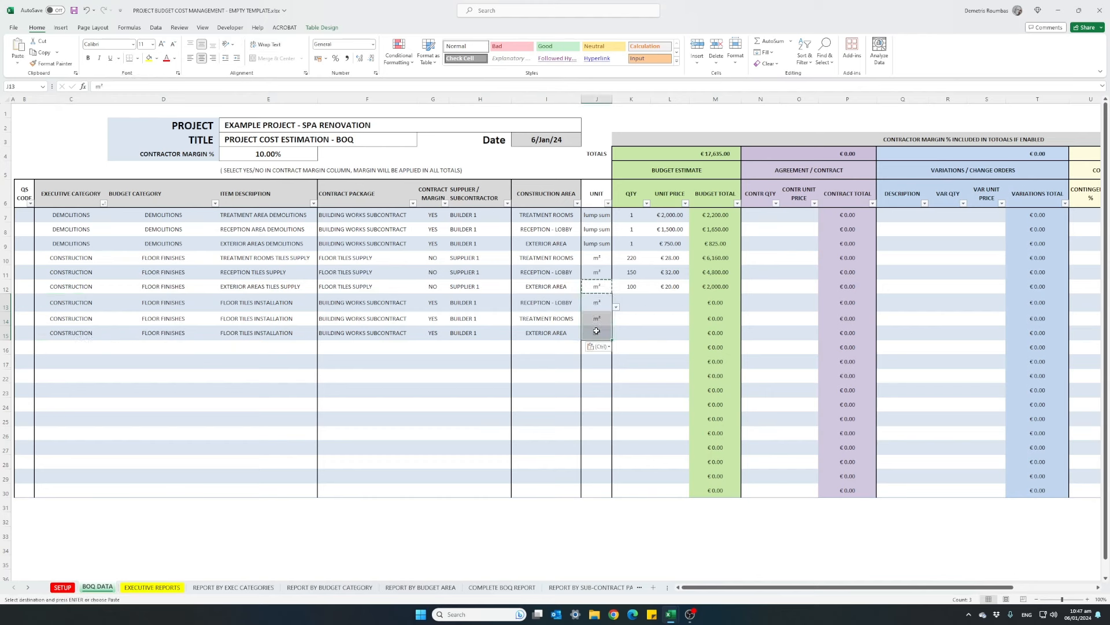
key(Return)
Step: Enter the floor tile installation budget quantities 150, 220 and 100 in K13:K15
click(628, 301)
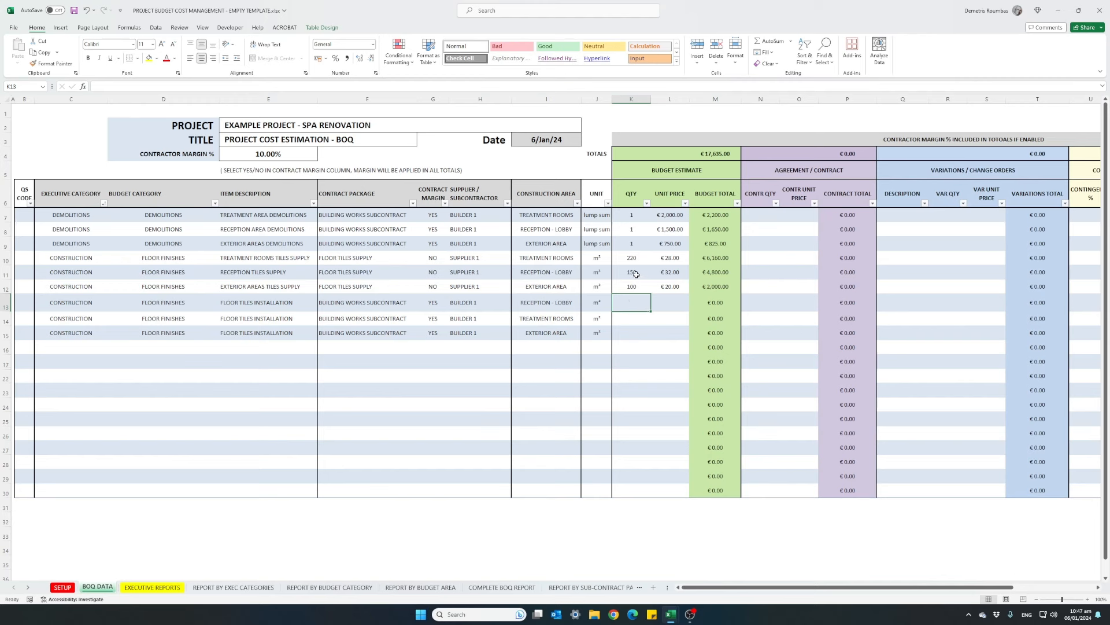
text(150)
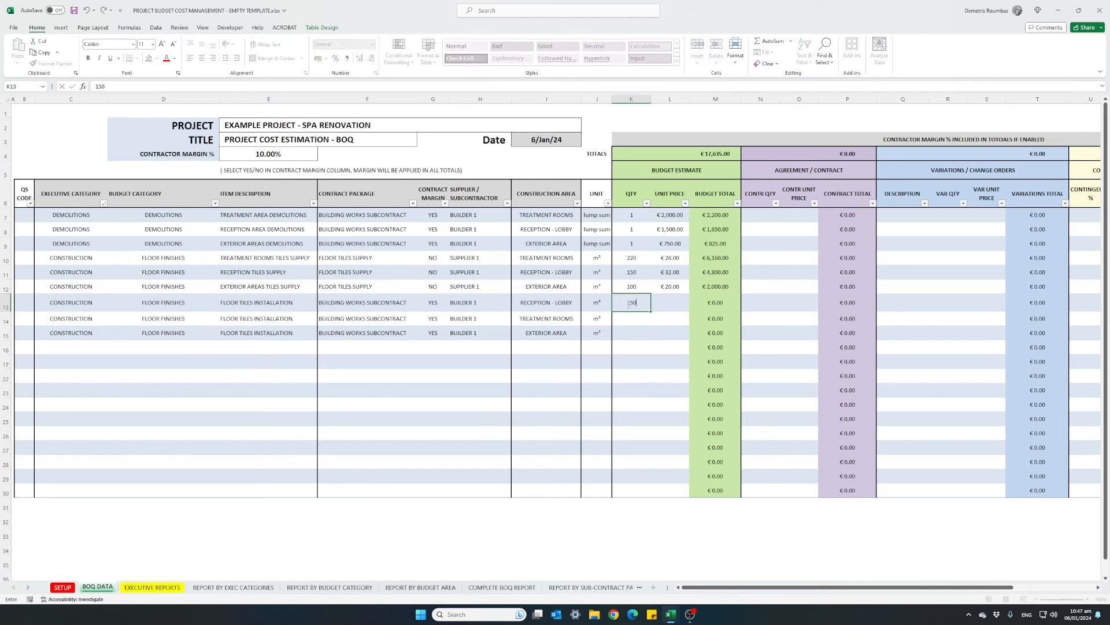
key(Return)
text(220)
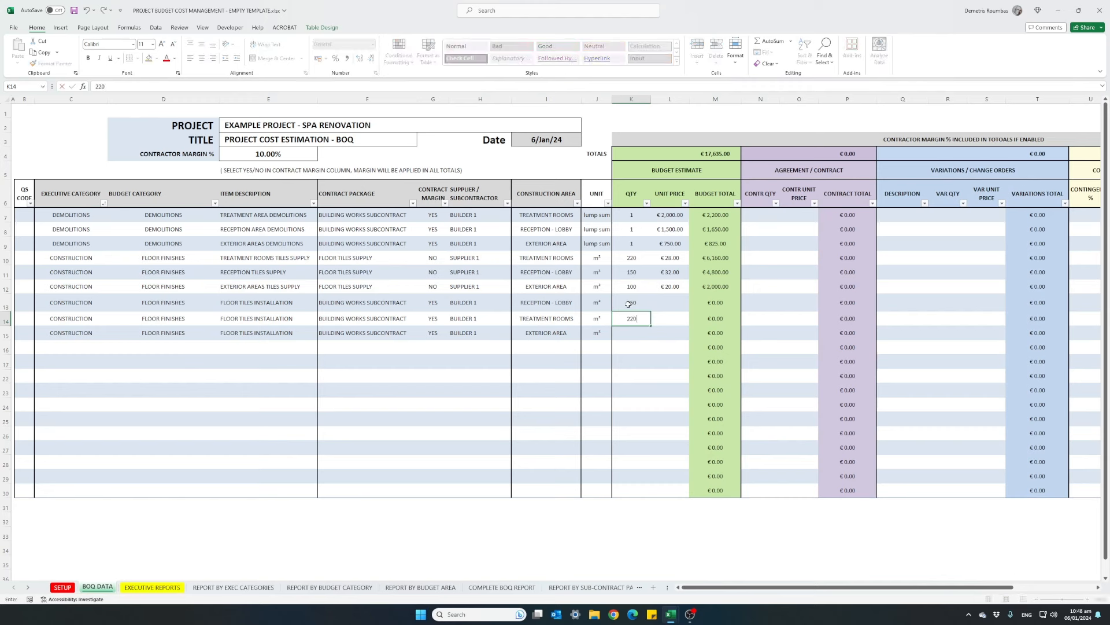
key(Return)
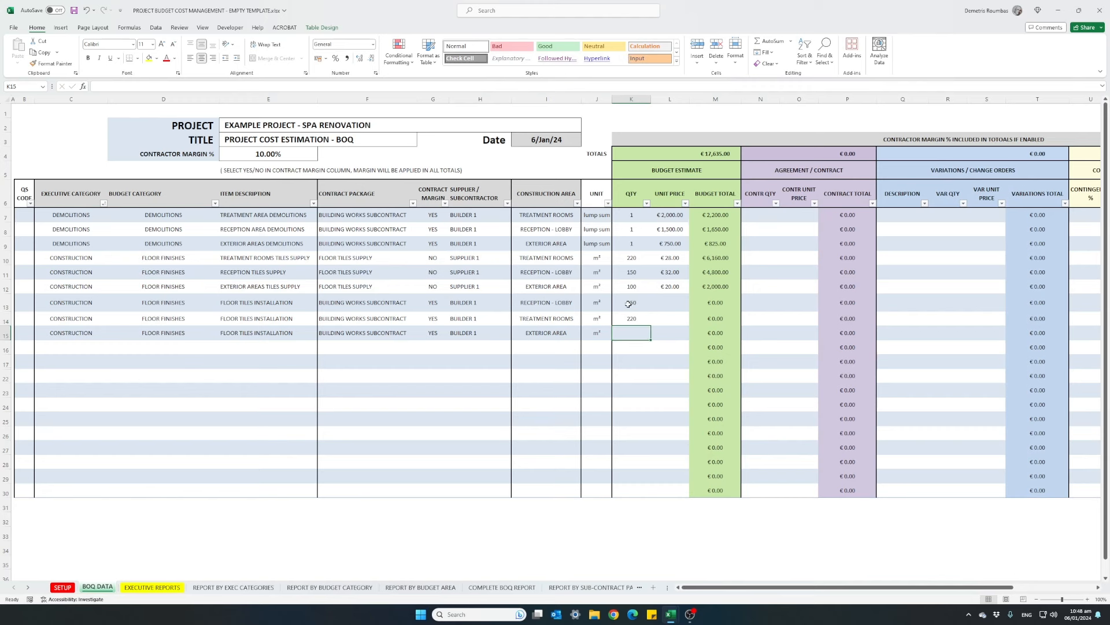
text(100)
key(Tab)
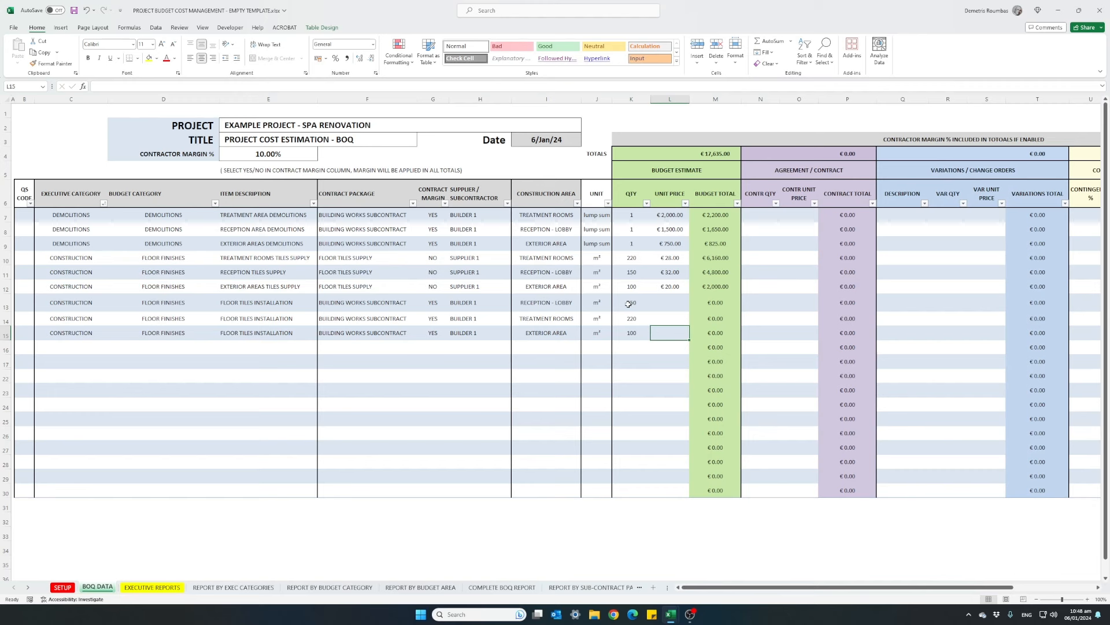
Step: Enter a budget unit price of 12 for the three floor tiles installation items in L13:L15
key(Up)
key(Up)
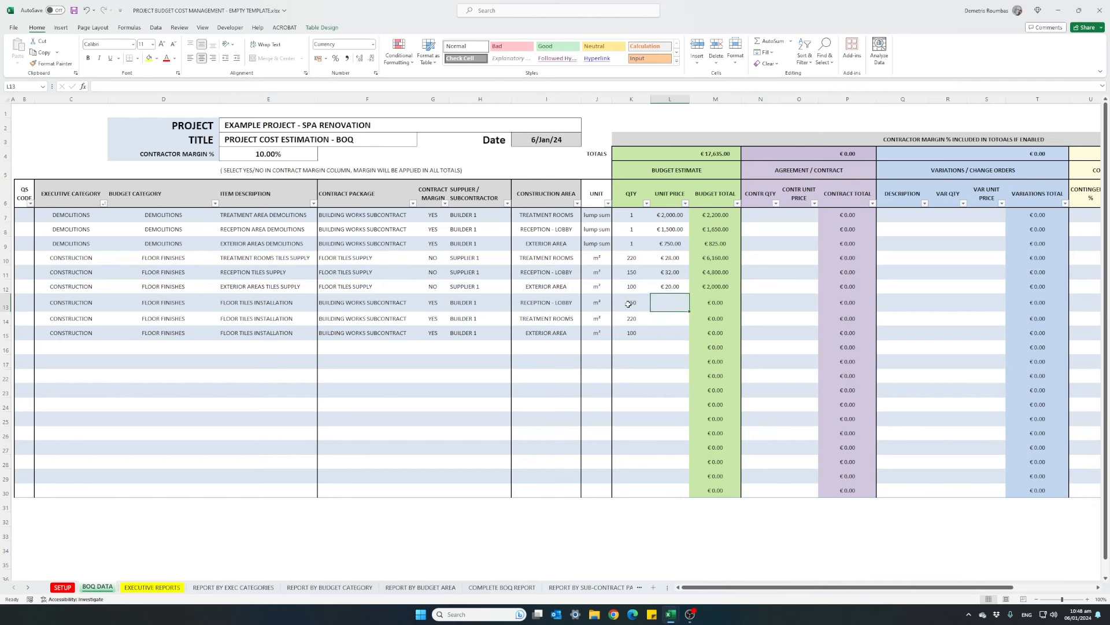
text(12)
key(Return)
text(12)
key(Return)
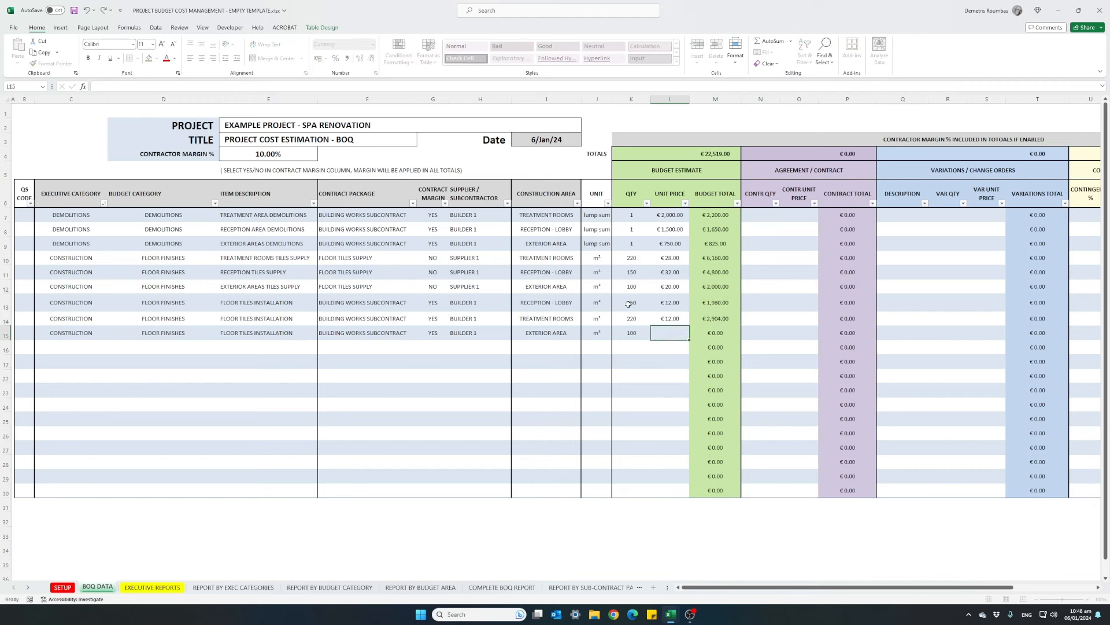
text(12)
key(ctrl+Return)
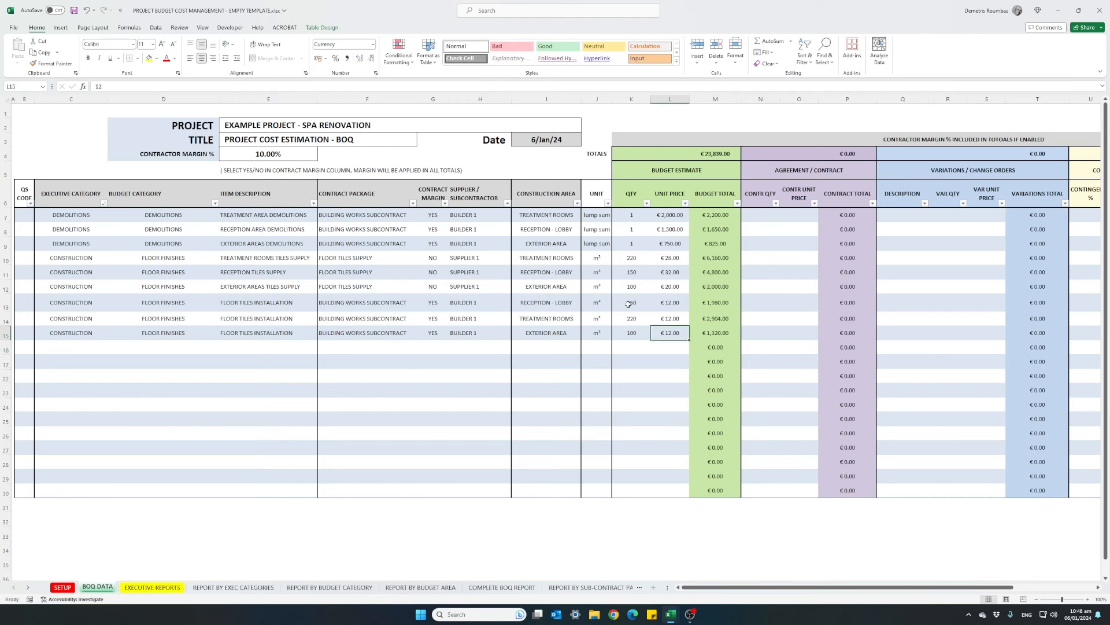
Step: Paste the copied remaining BOQ items, from dry walls through general décor items, into the budget table starting at C16
key(ctrl+c)
click(83, 347)
key(ctrl+v)
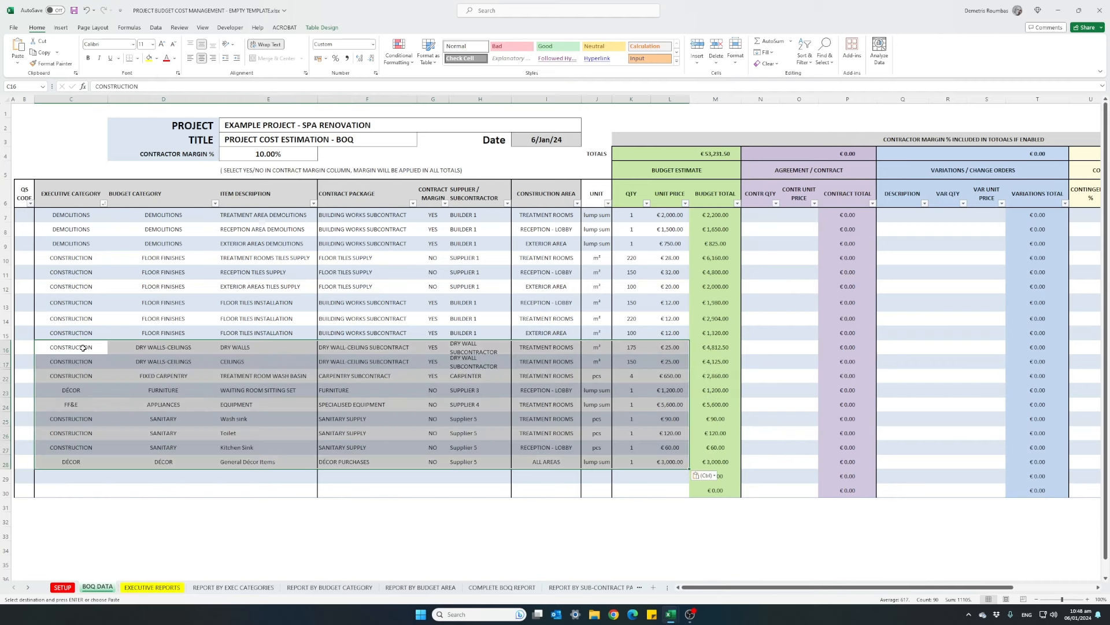
click(111, 370)
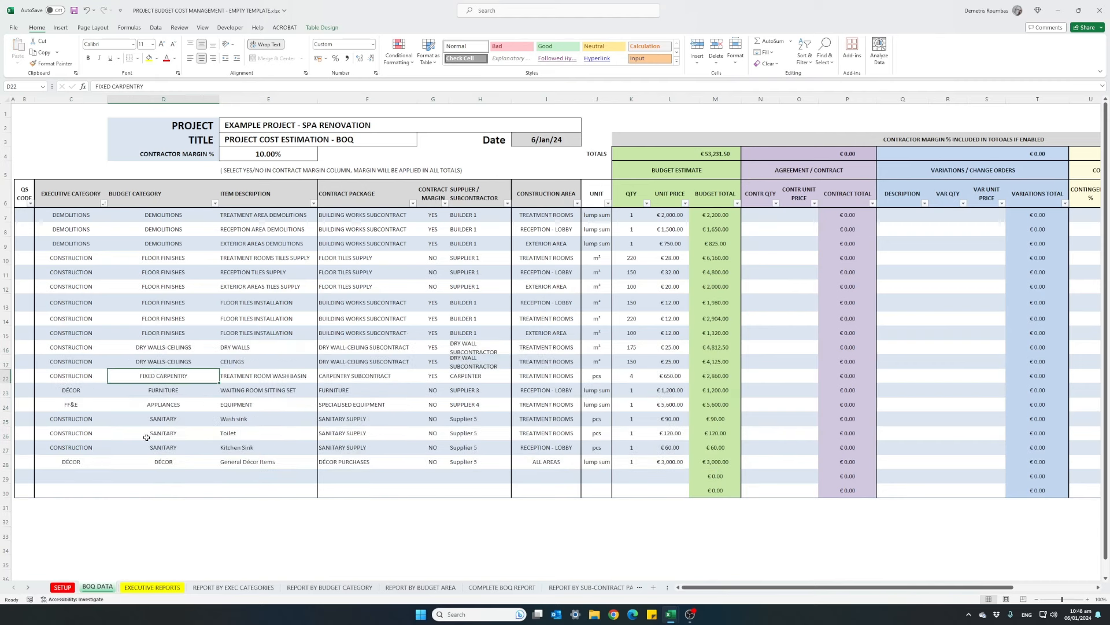
Step: Delete the two empty table rows 29 and 30 below the general décor items
drag(11, 478, 9, 490)
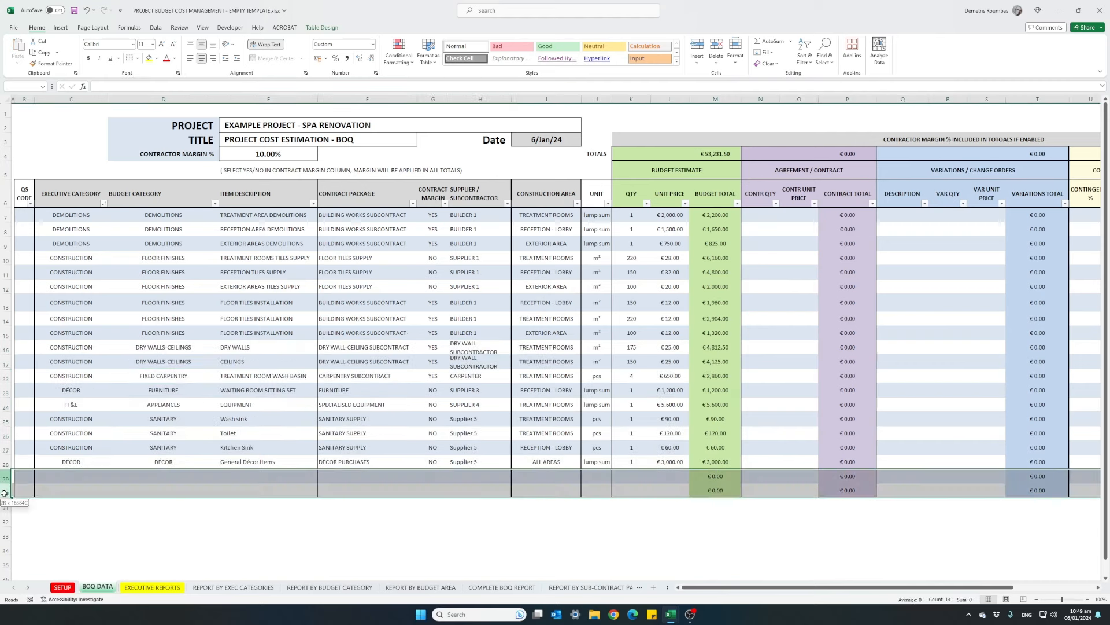
right_click(8, 490)
click(30, 422)
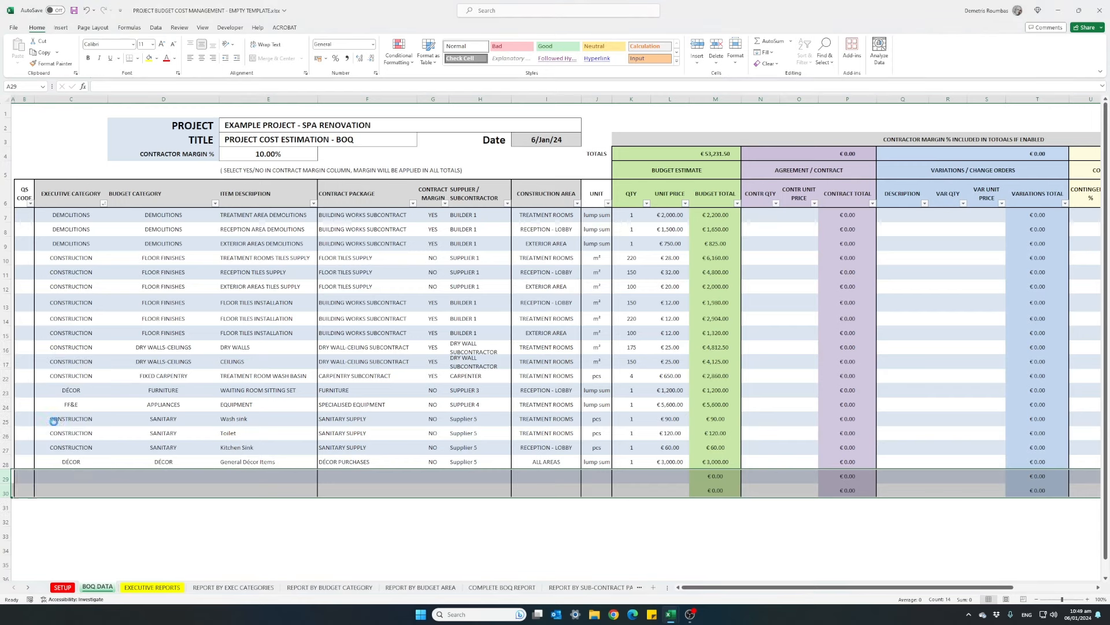
click(366, 418)
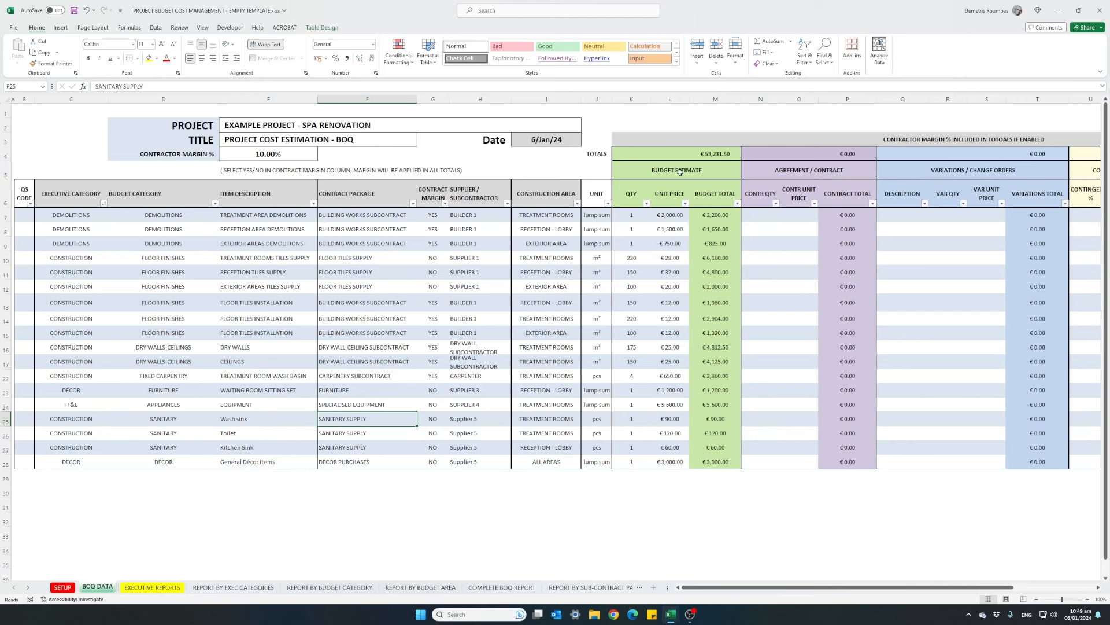
Step: Filter the contract package column to show only BUILDING WORKS SUBCONTRACT items
click(707, 155)
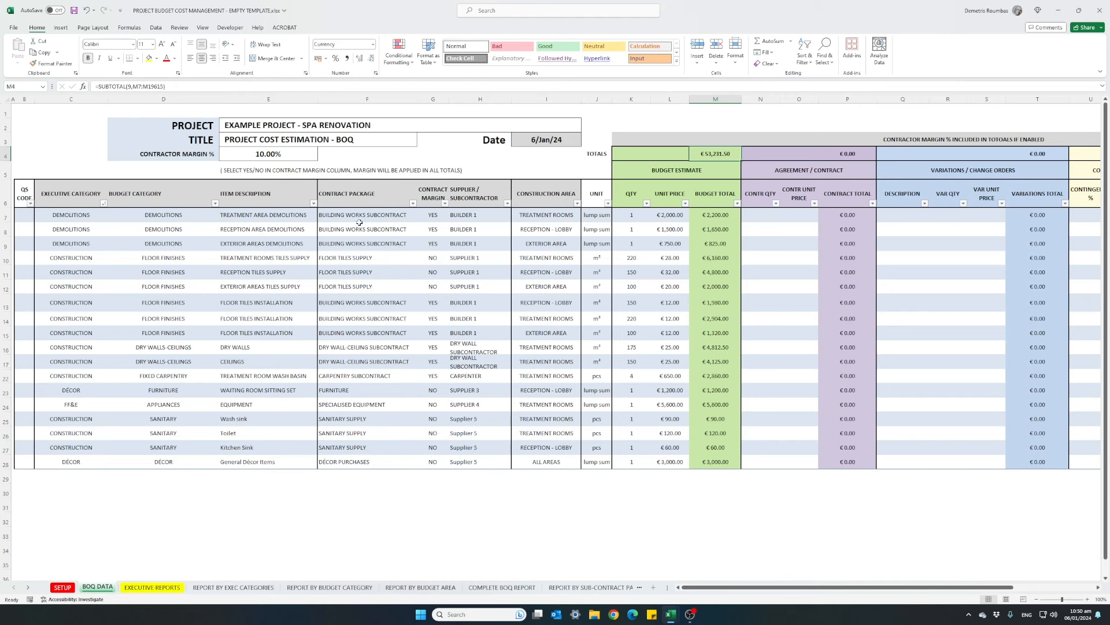
click(413, 203)
click(323, 317)
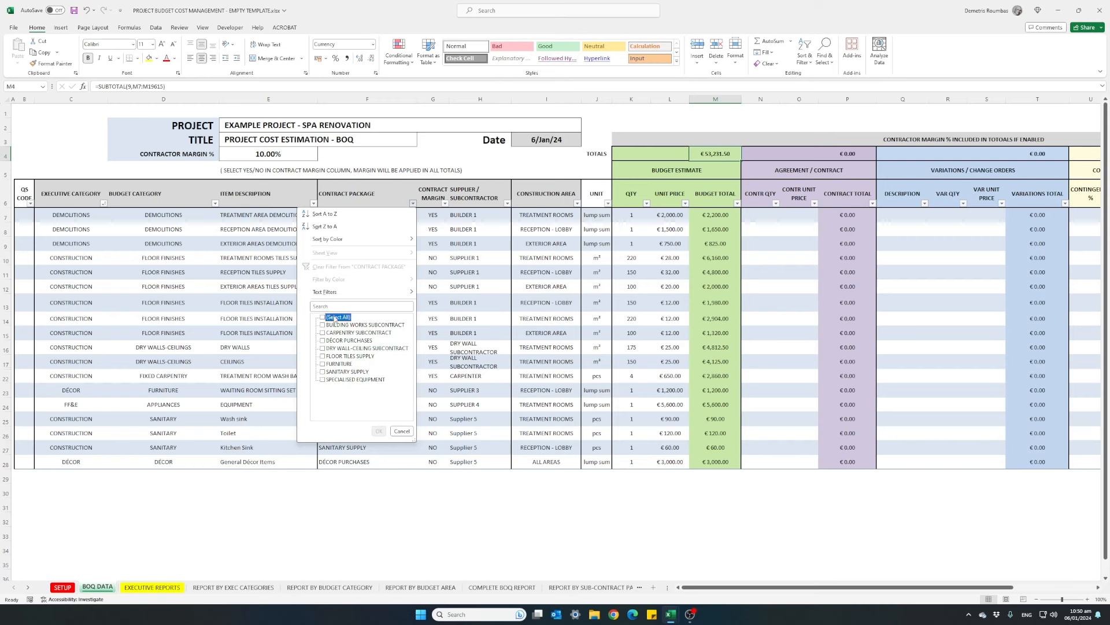
click(322, 325)
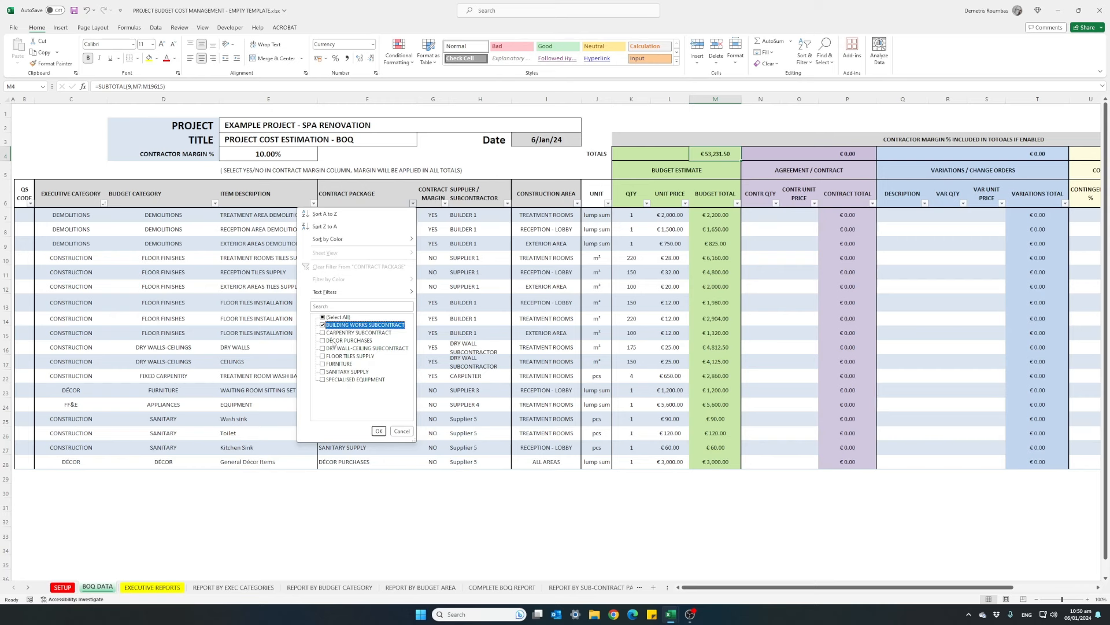
click(379, 431)
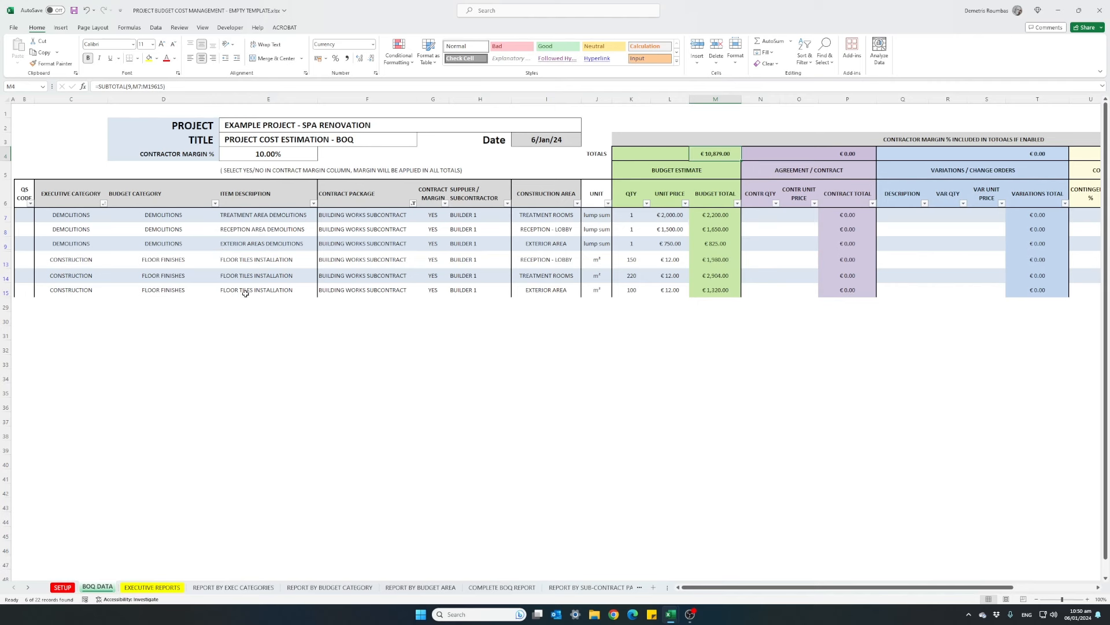
Step: Enter a contract quantity of 1 for each of the three demolition items in N7:N9
click(758, 217)
key(Return)
text(1)
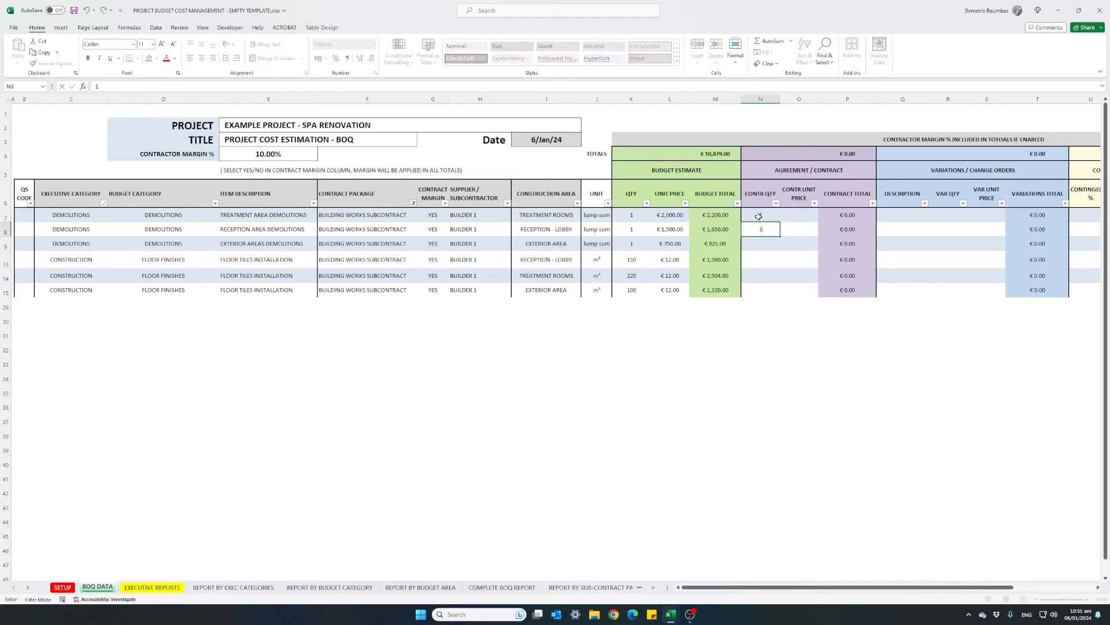
text(1)
key(Return)
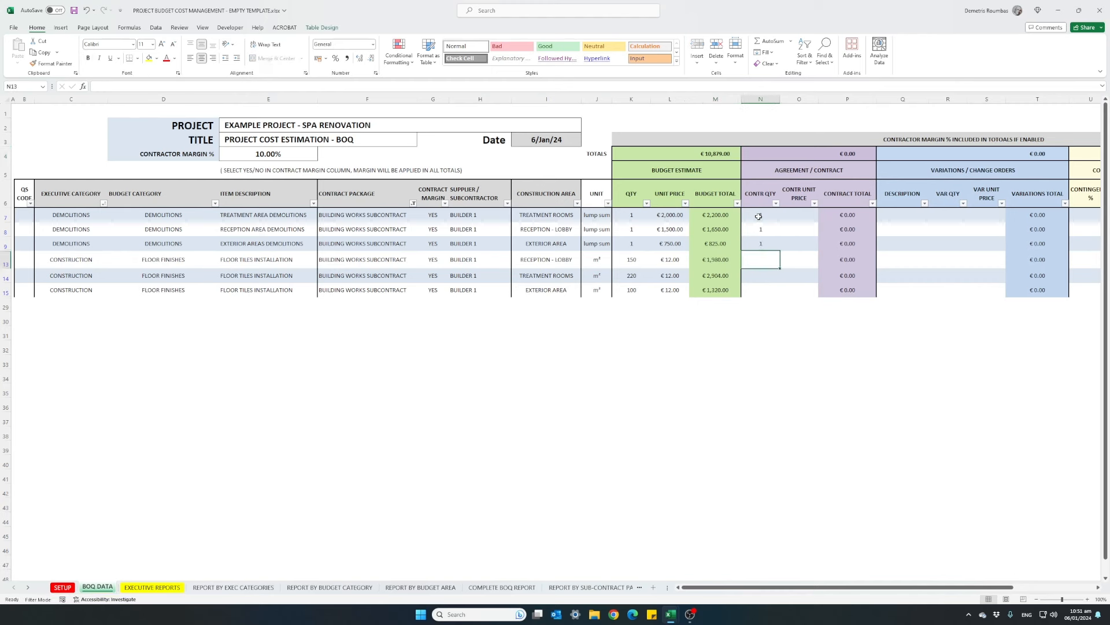
Step: Enter the demolition contract unit prices 1500, 1200 and 500 in O7:O9
key(Right)
key(Up)
key(Up)
key(Up)
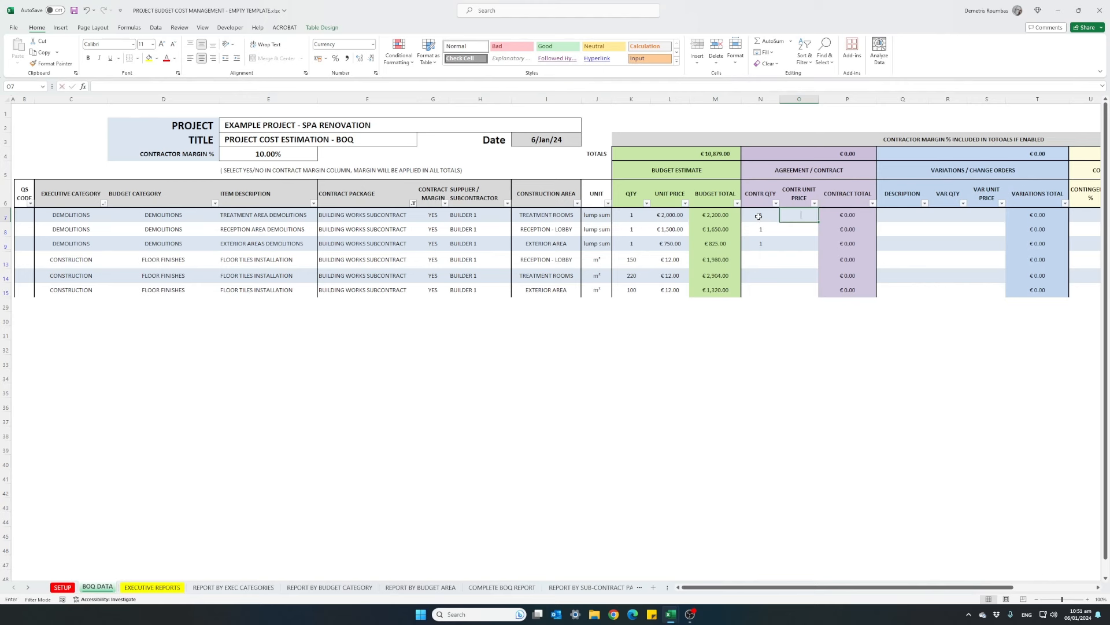
text(1500)
key(Return)
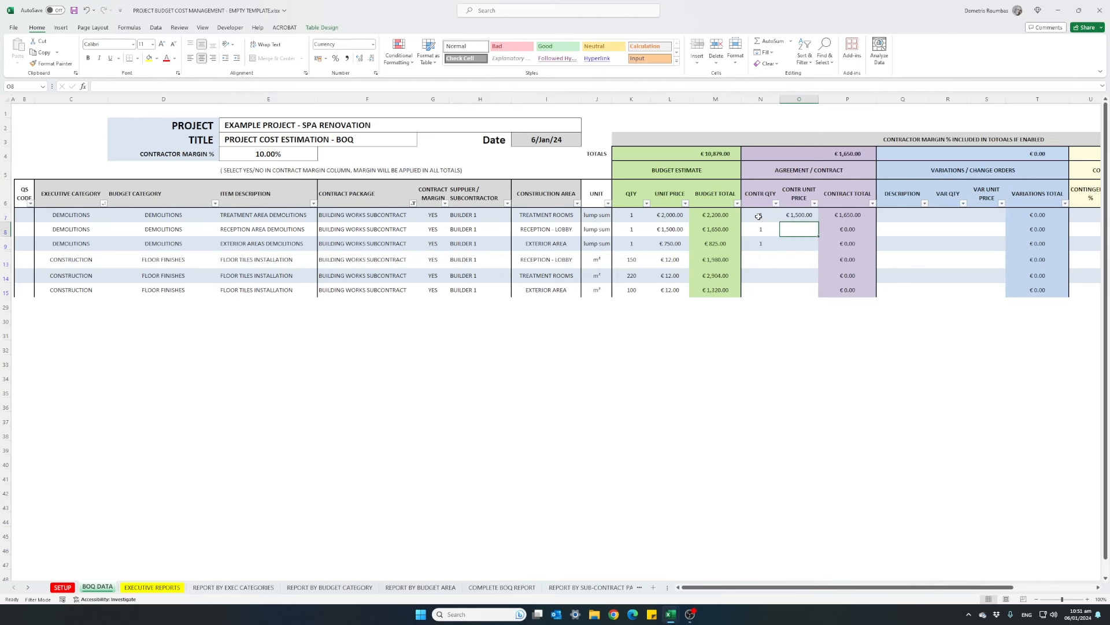
text(1,2)
text(0)
key(Return)
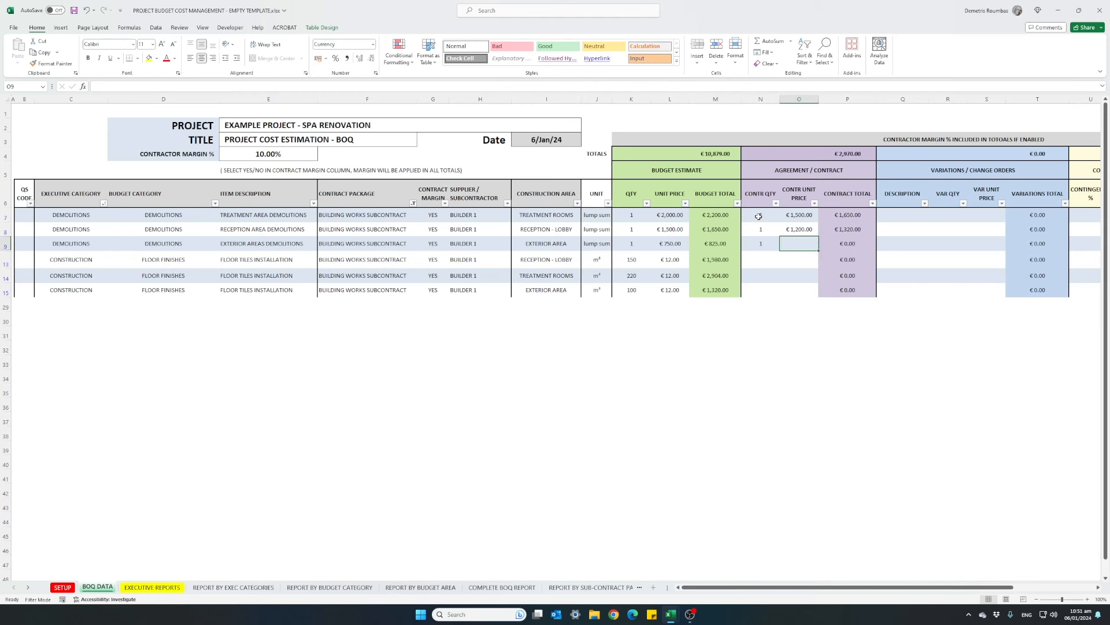
text(500)
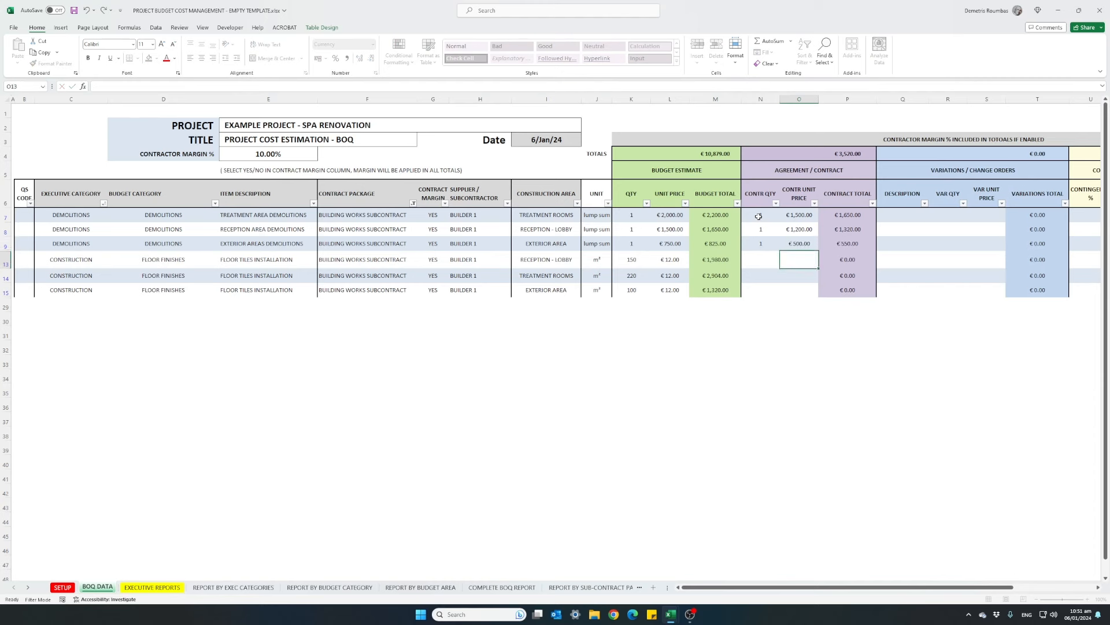
key(ctrl+Return)
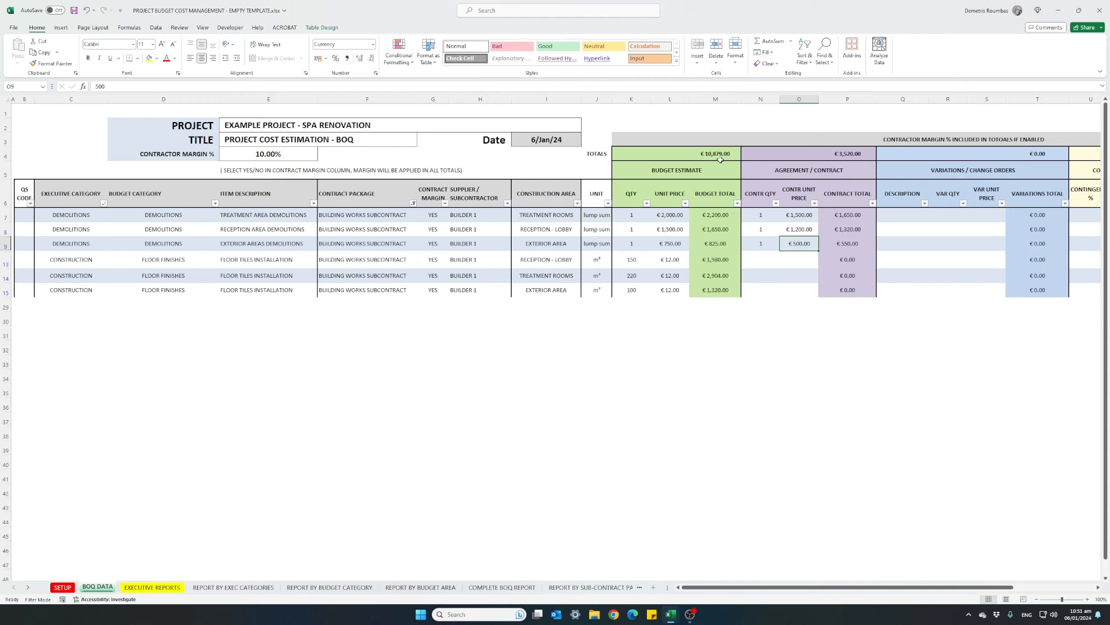
Step: Enter the floor tiles installation contract quantities 150, 220 and 100 in N13:N15
drag(834, 588, 920, 589)
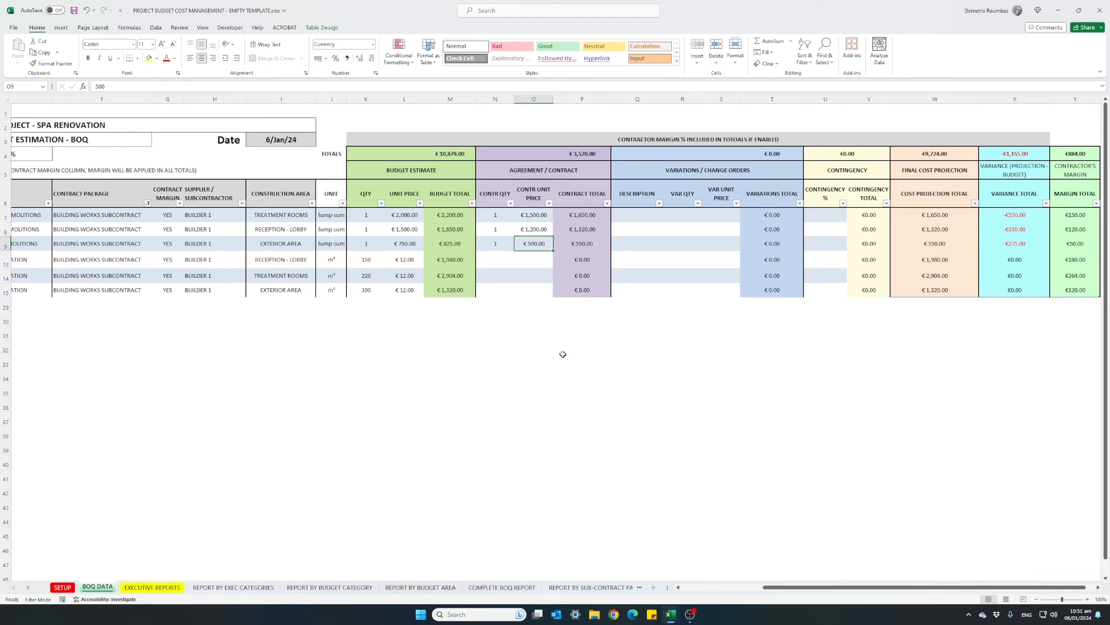
click(502, 264)
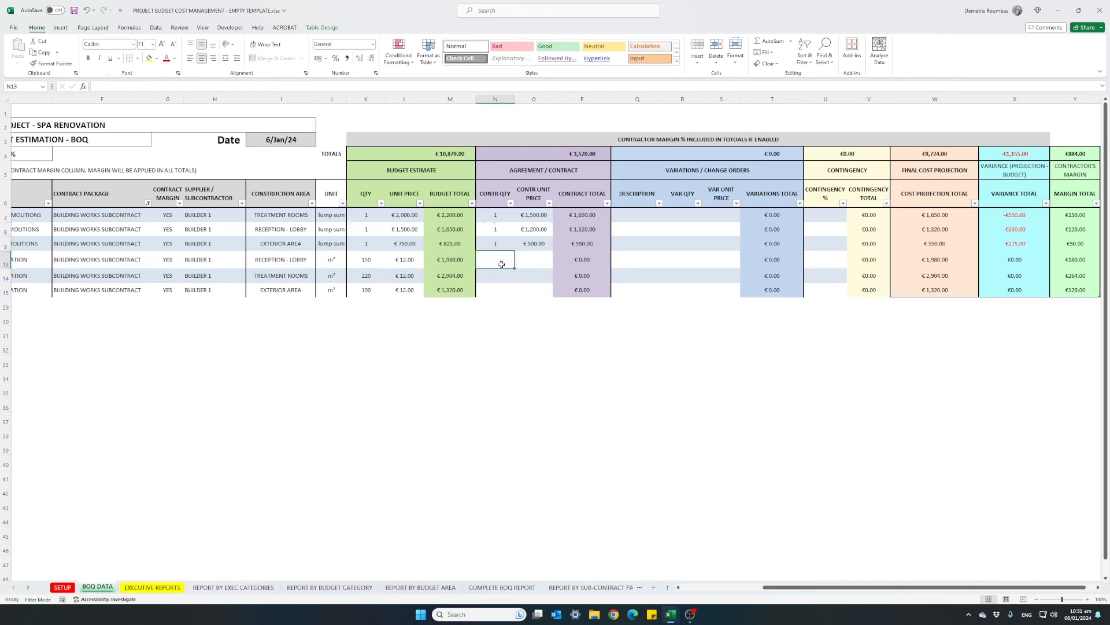
text(150)
key(Return)
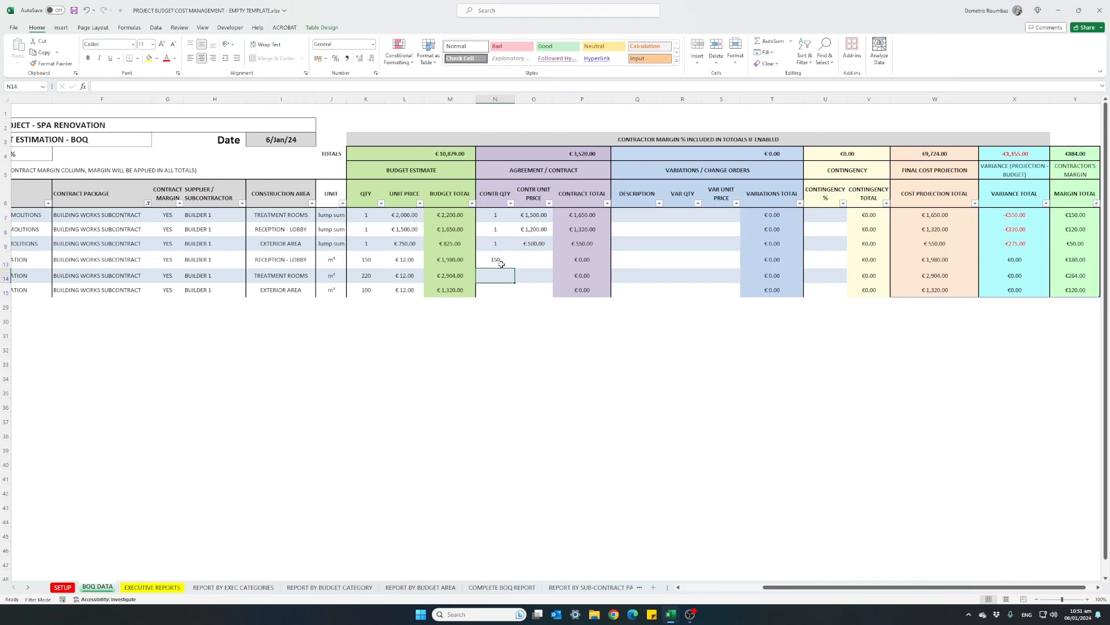
text(220)
key(Return)
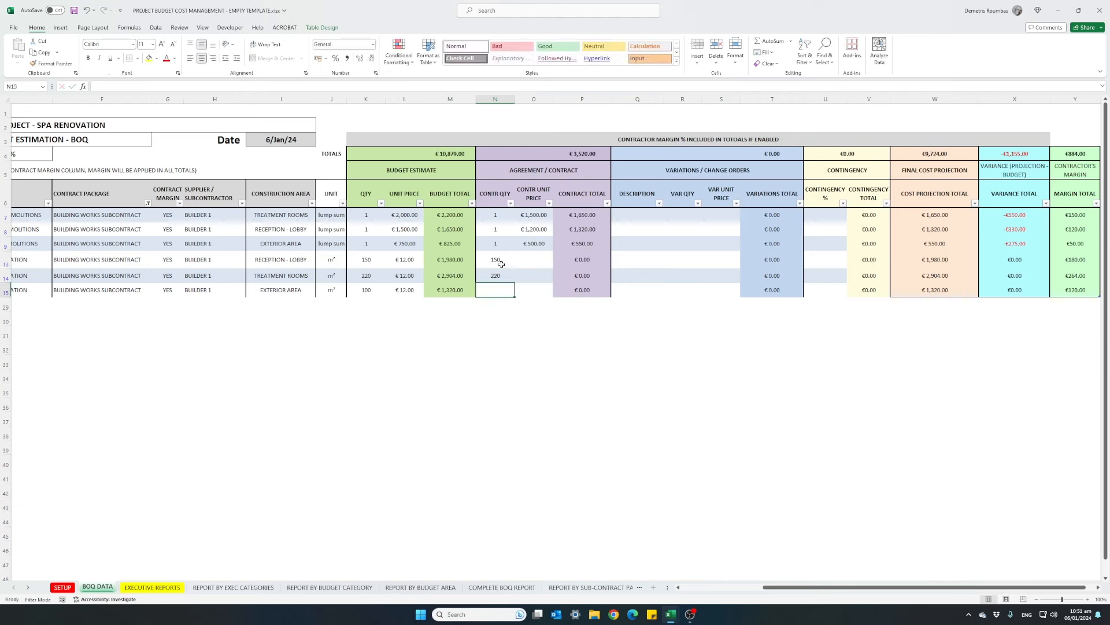
text(100)
key(Return)
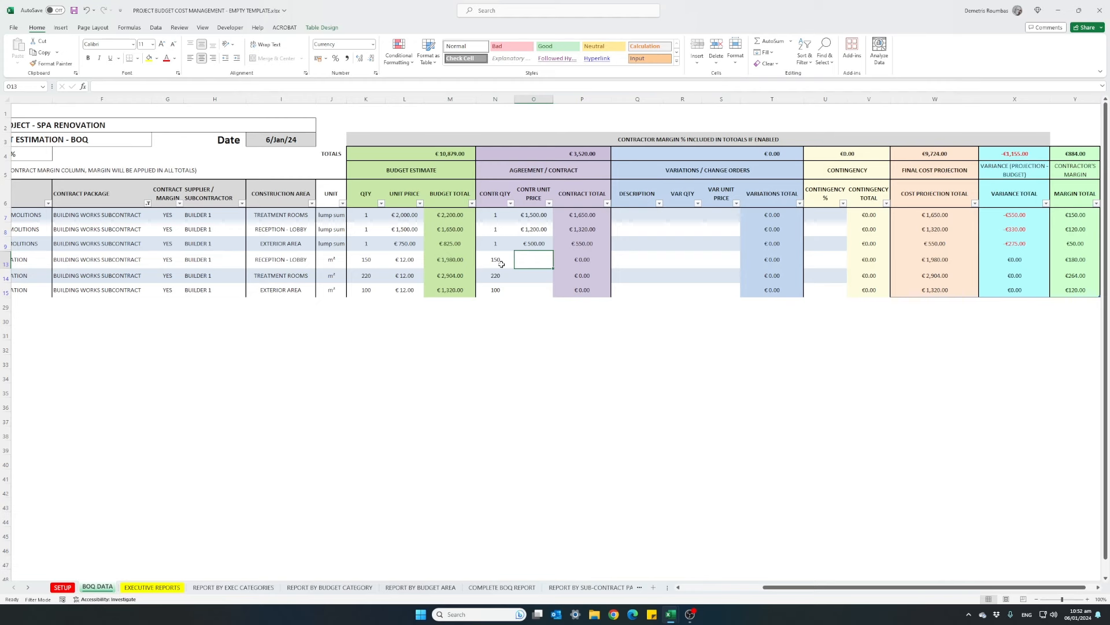
Step: Enter a contract unit price of 11 for the three floor tiles installation items in O13:O15
text(11)
key(Return)
text(11)
key(Return)
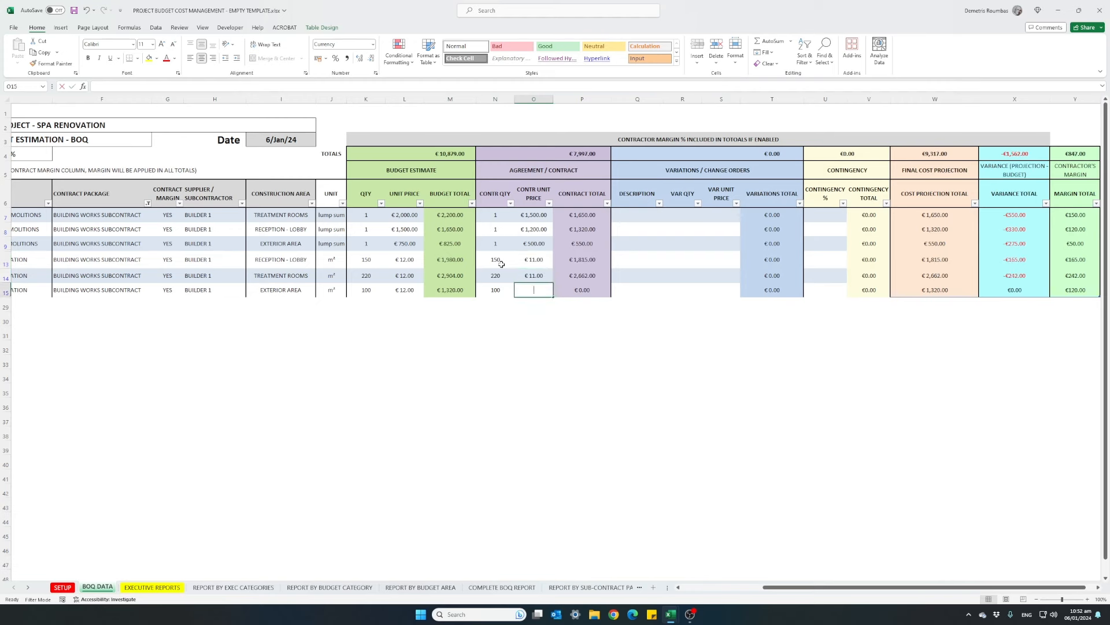
text(11)
key(Return)
key(Up)
Step: Review the contract quantity, contract unit price and contract total formula of the treatment area demolitions item
click(501, 218)
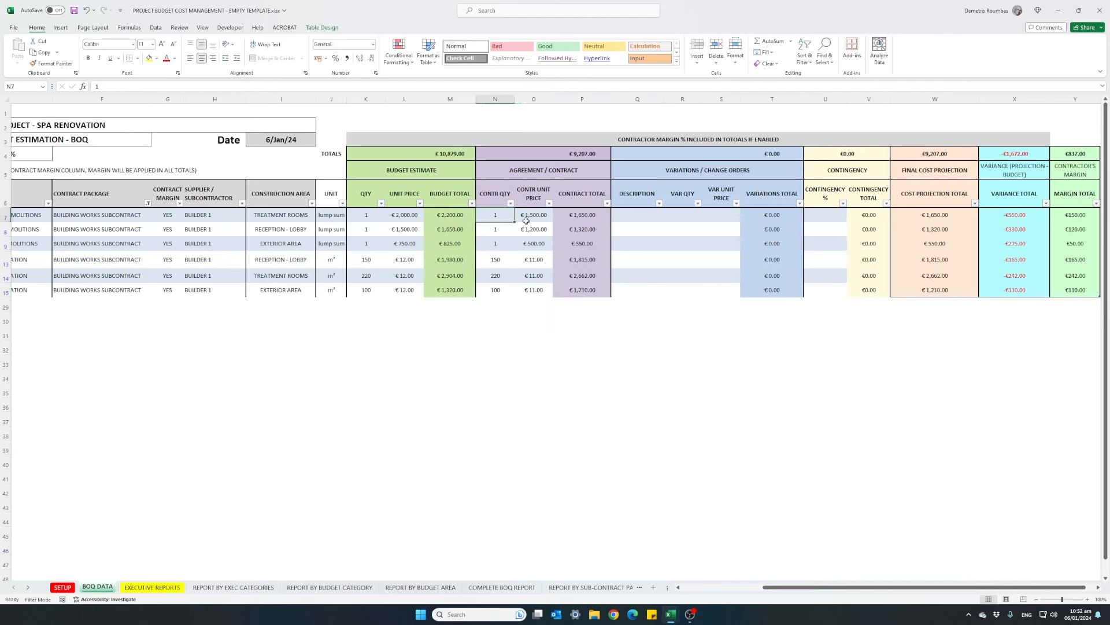
click(531, 219)
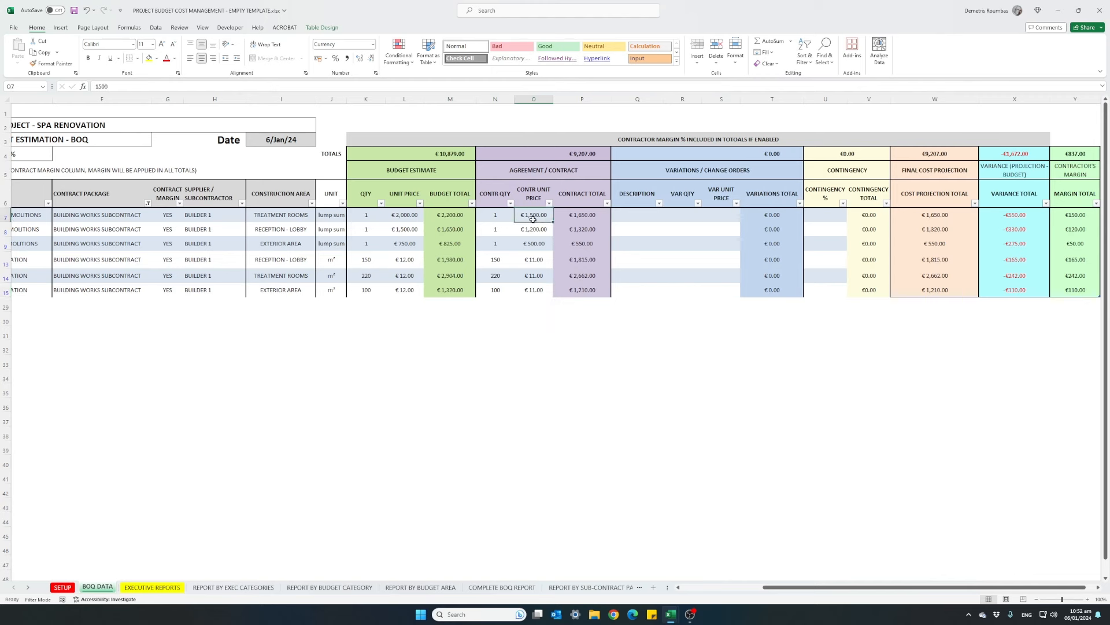
click(563, 220)
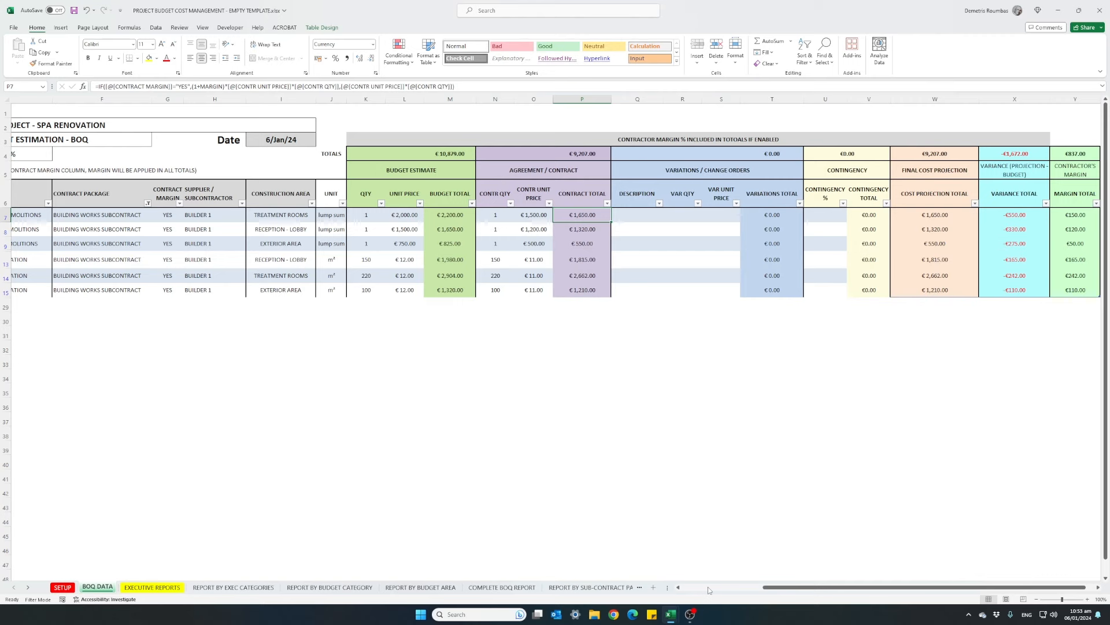
Step: Change the contract package filter to show only FLOOR TILES SUPPLY items
scroll(708, 589, left, 3)
scroll(709, 589, left, 1)
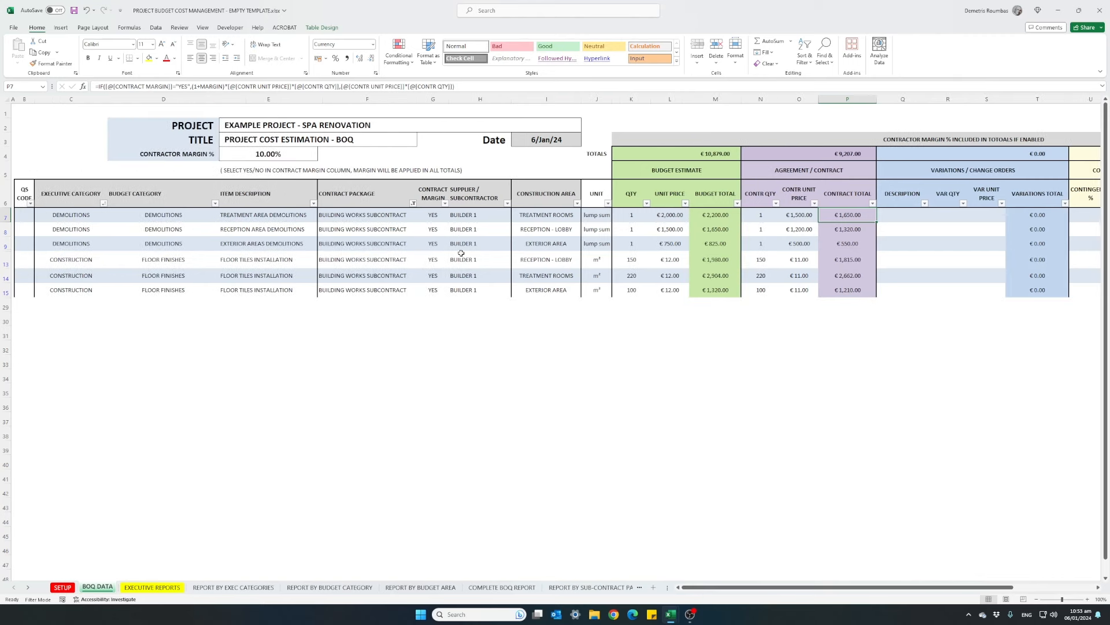
click(413, 203)
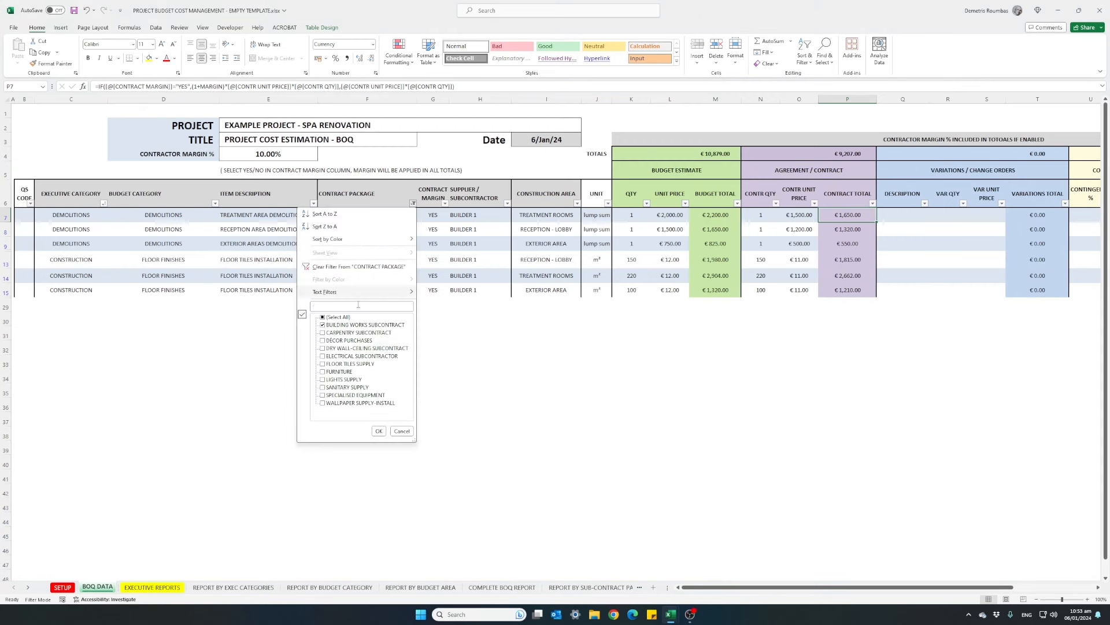
click(331, 318)
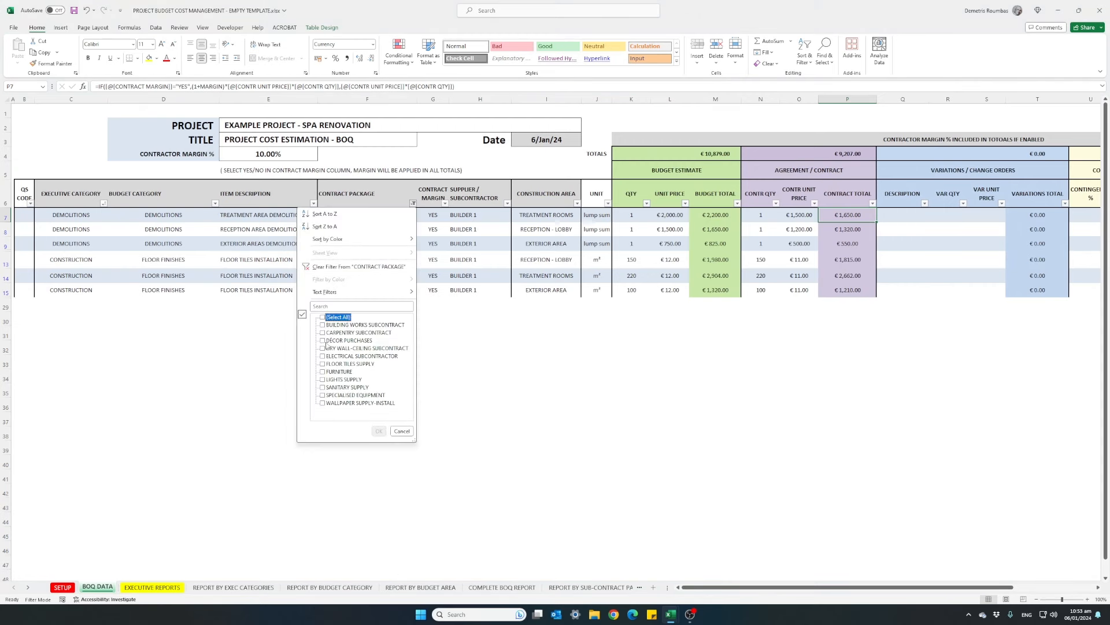
click(325, 365)
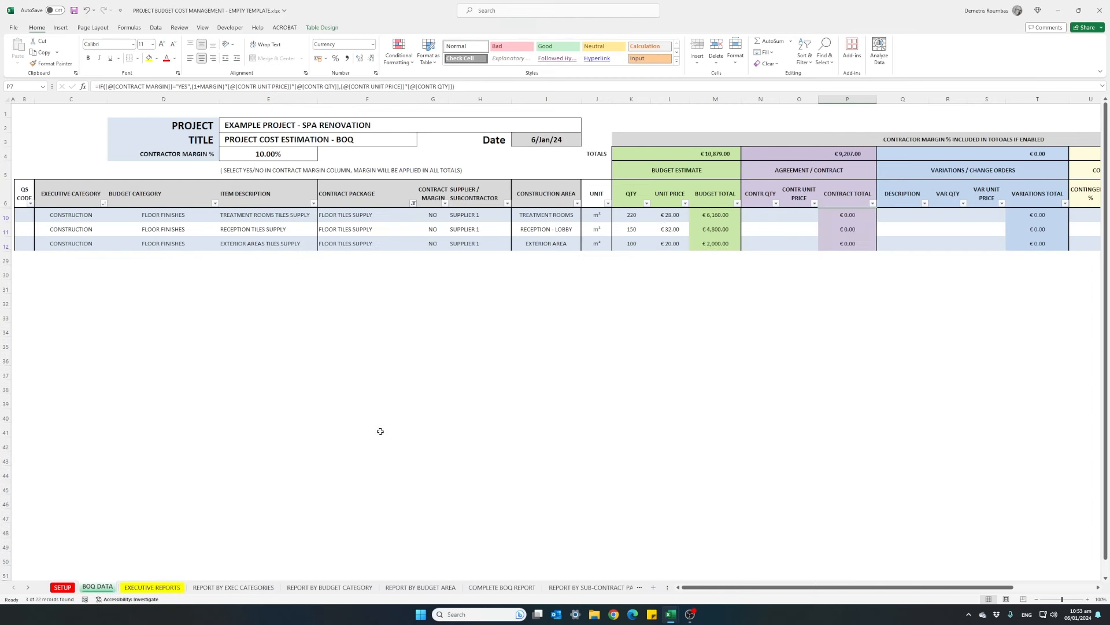
click(379, 431)
Step: Enter contract quantities of 220 for the treatment rooms tiles supply and 150 for the reception tiles supply in N10:N11
drag(727, 587, 771, 574)
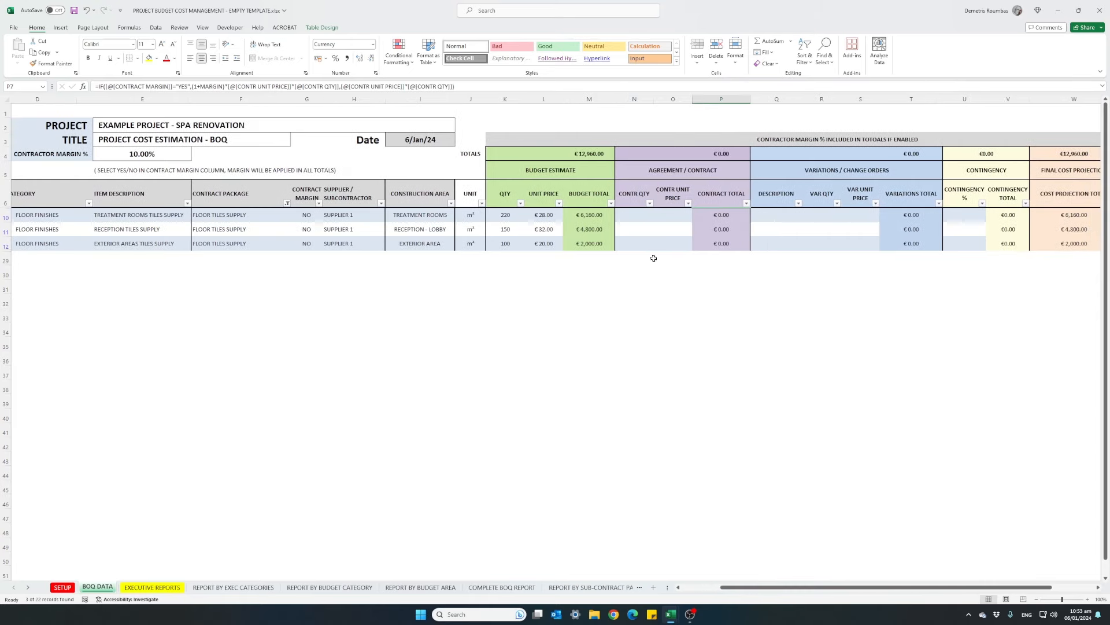
click(634, 218)
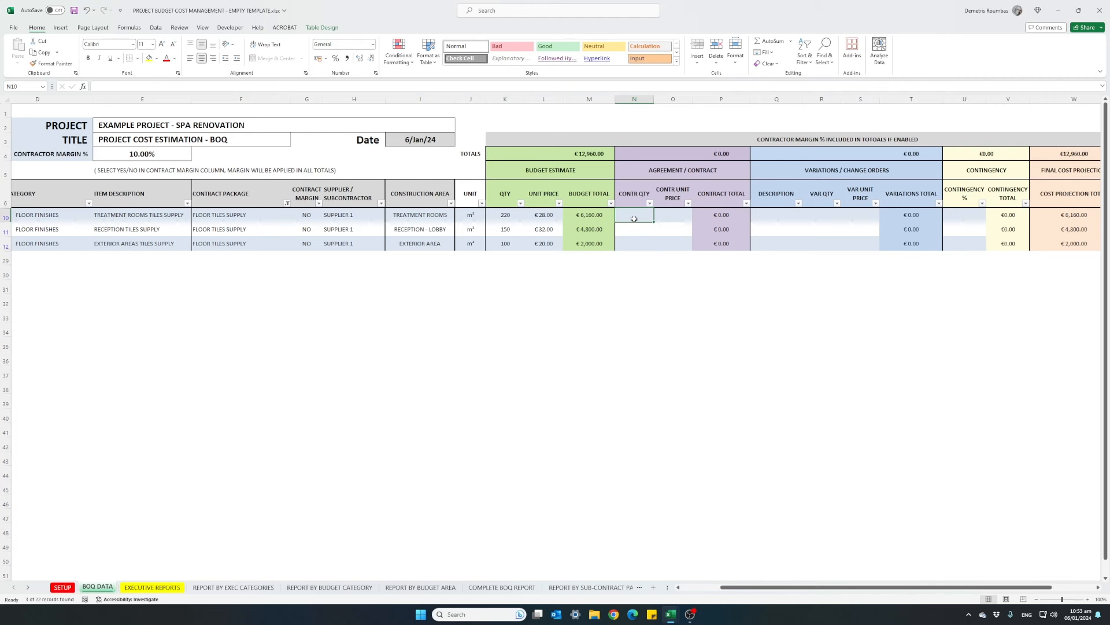
text(220)
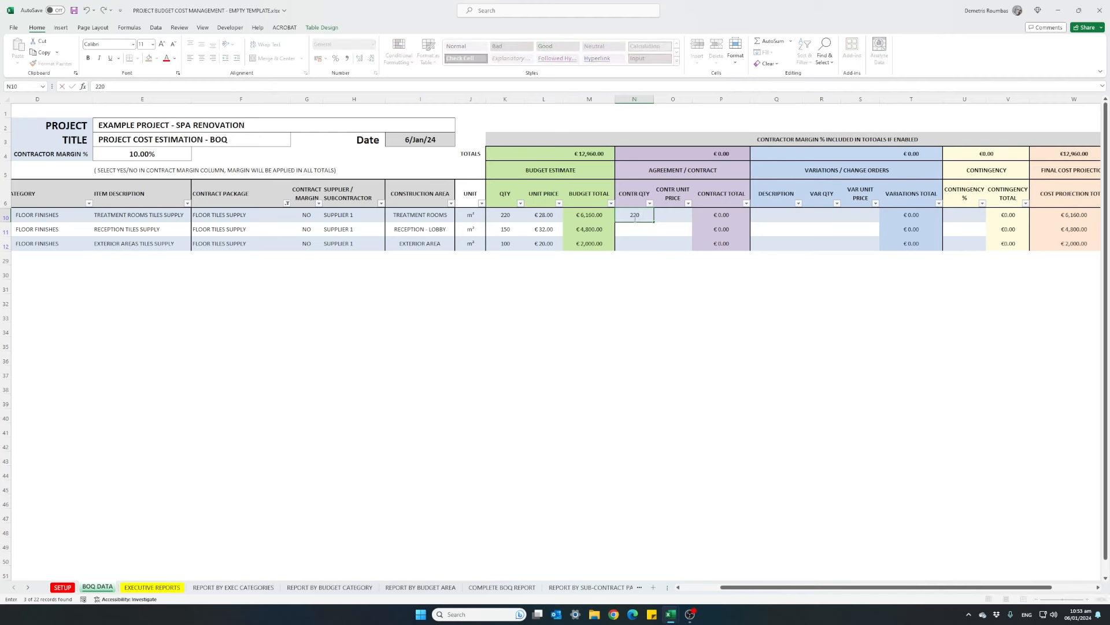
key(Return)
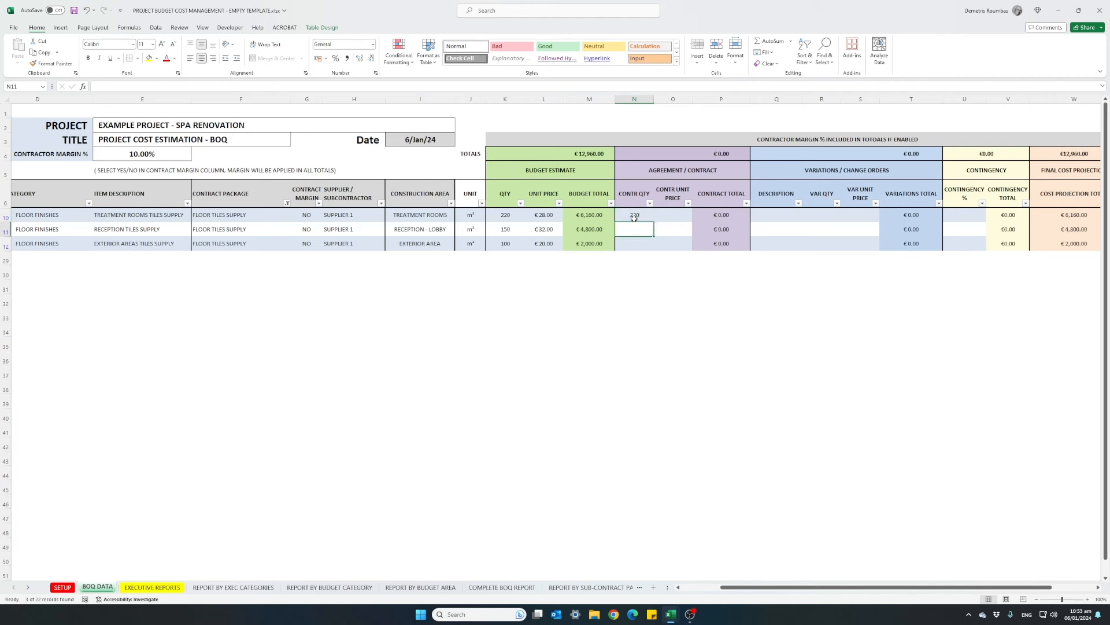
text(150)
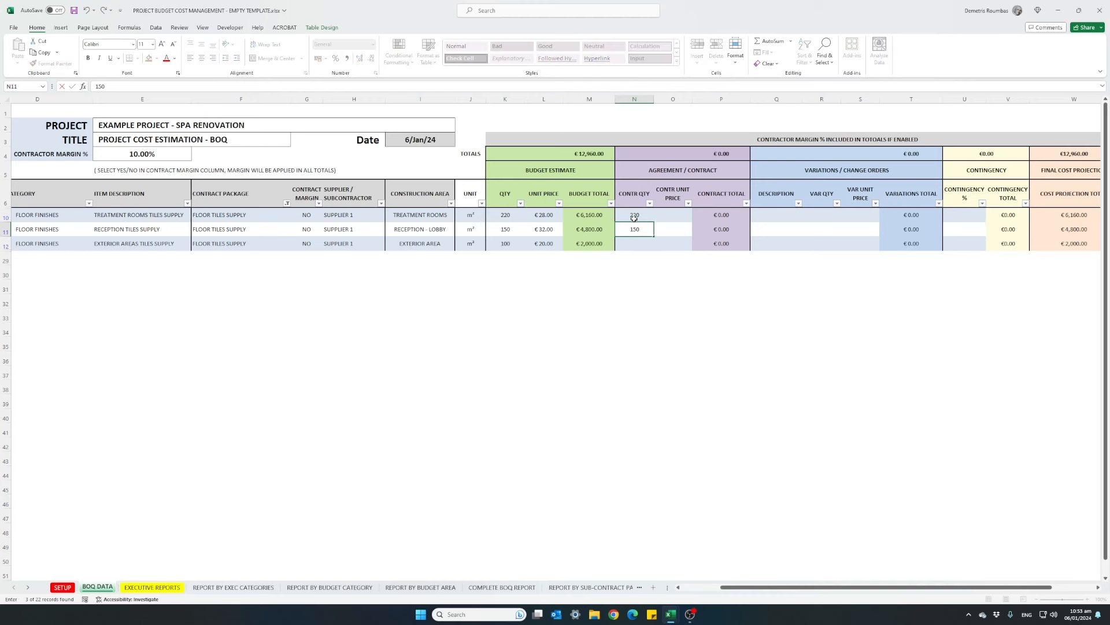
key(Tab)
Step: Enter a contract unit price of 32 for the treatment rooms and reception tiles supply items in O10:O11
key(Up)
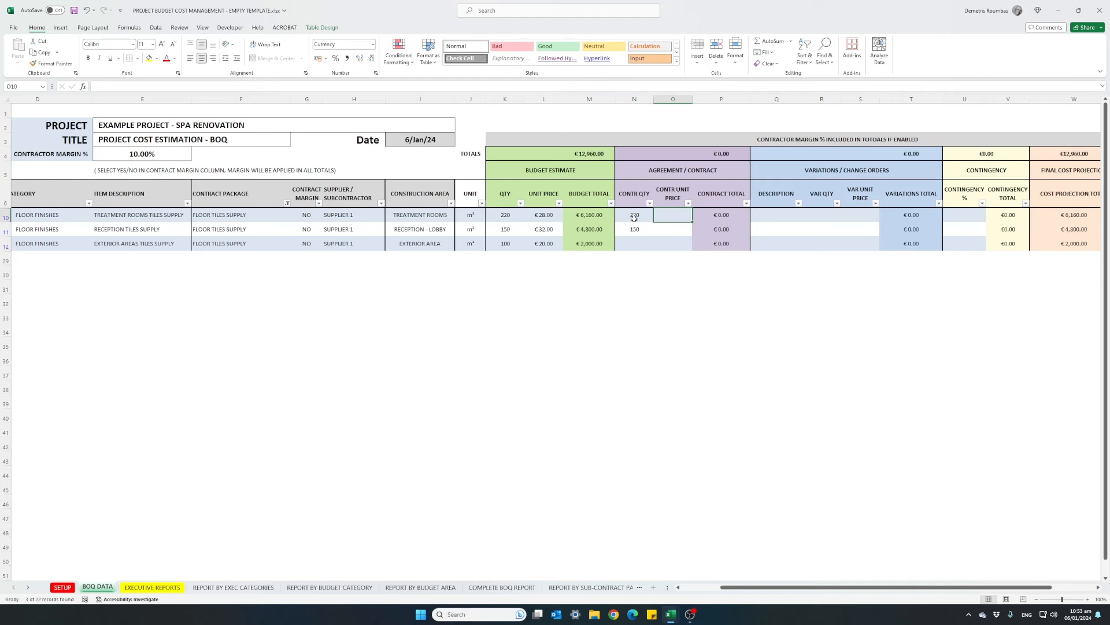
text(32)
key(Return)
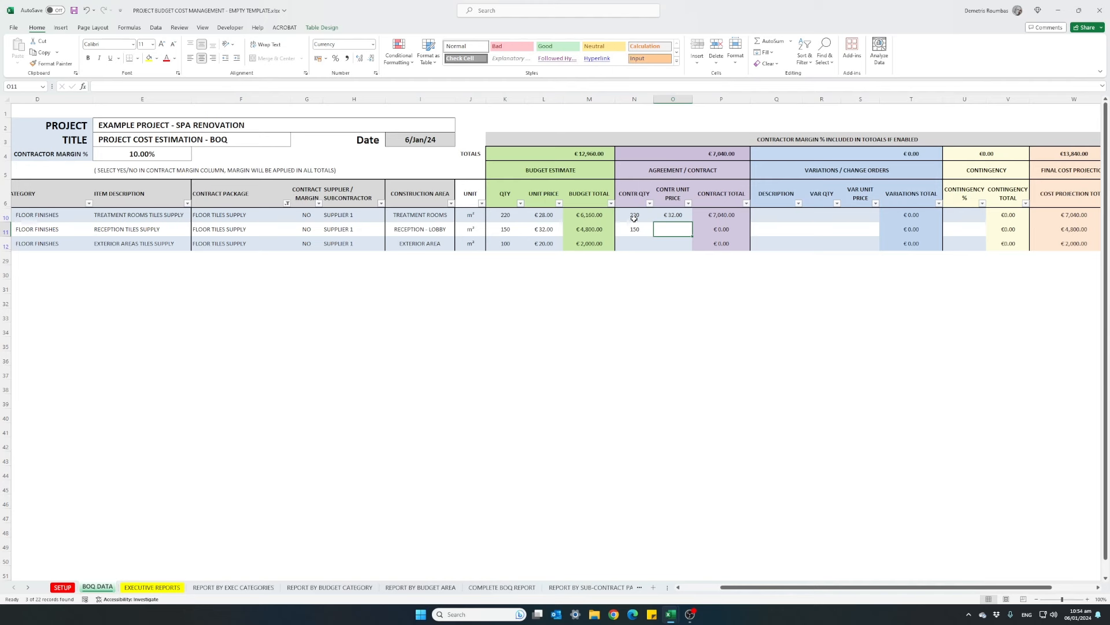
text(32)
key(Return)
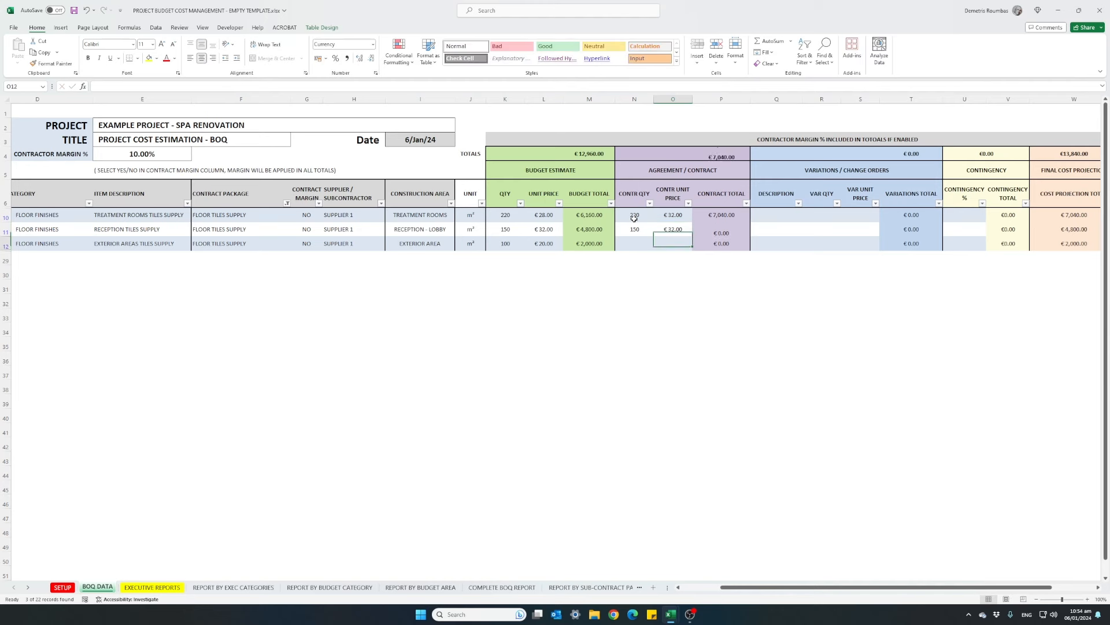
key(Up)
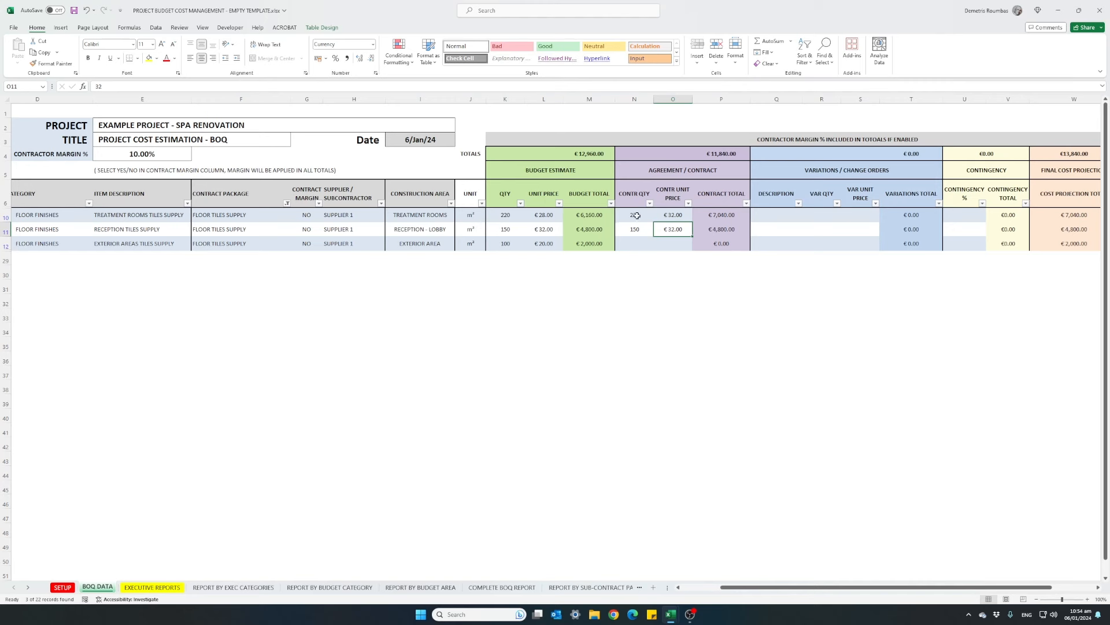
Step: Compare the exterior area tiles supply item's contract quantity and price cells with its budget total and cost projection total
click(700, 217)
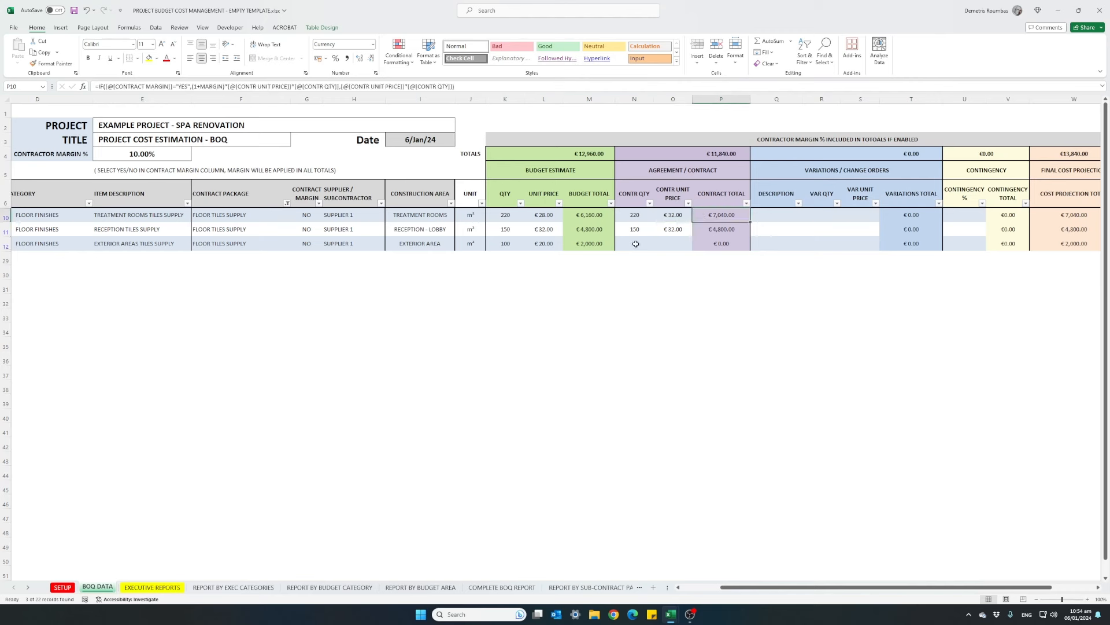
drag(636, 244, 670, 246)
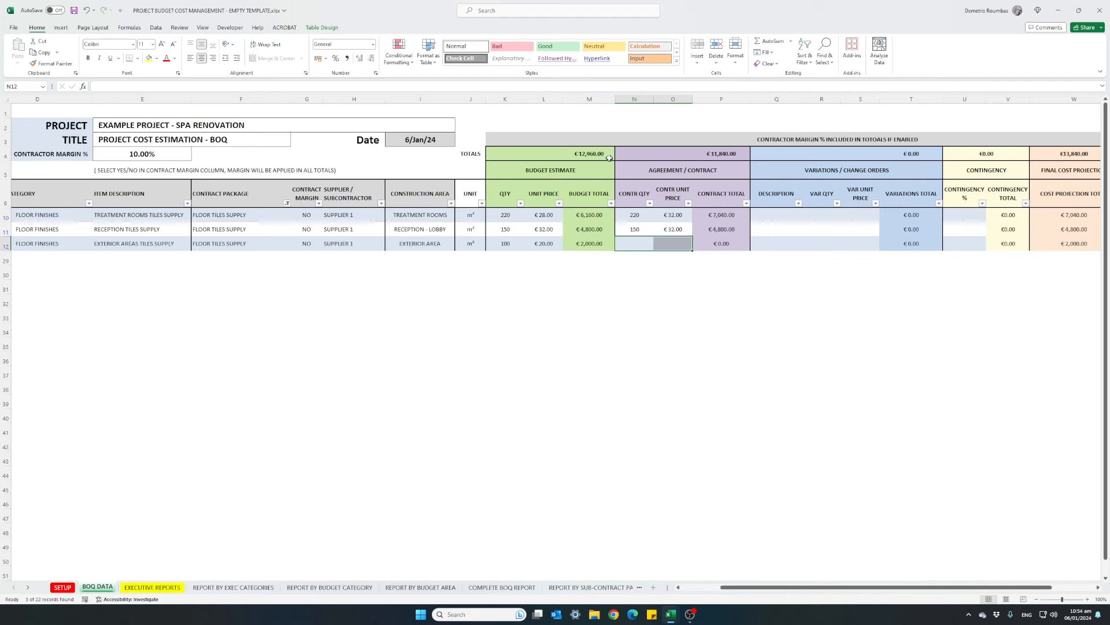
click(1056, 152)
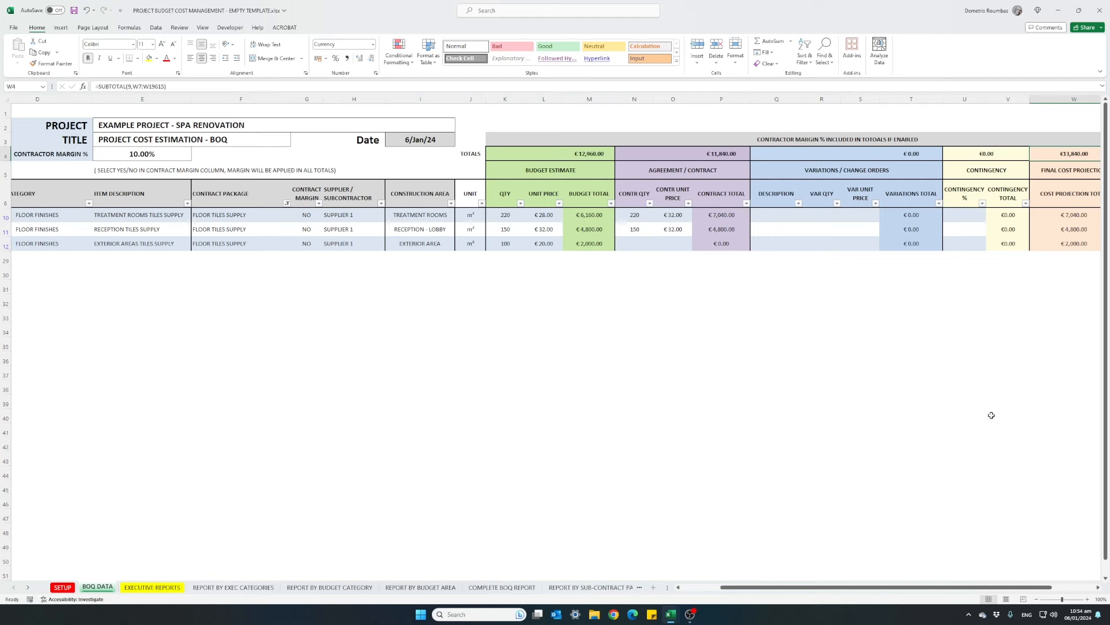
drag(902, 589, 942, 590)
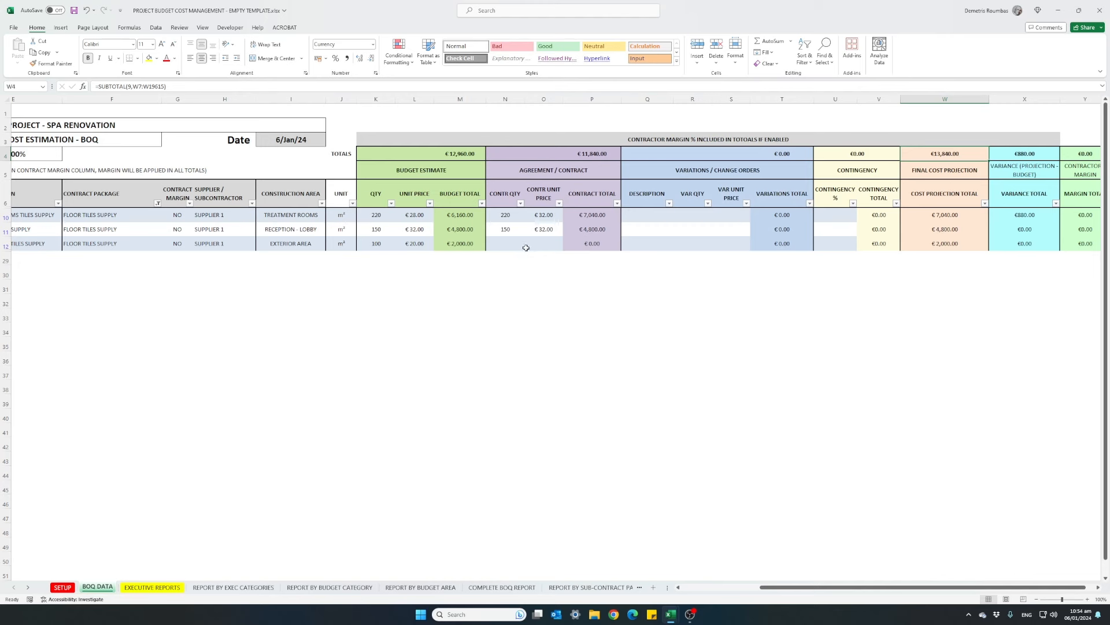
drag(510, 243, 538, 247)
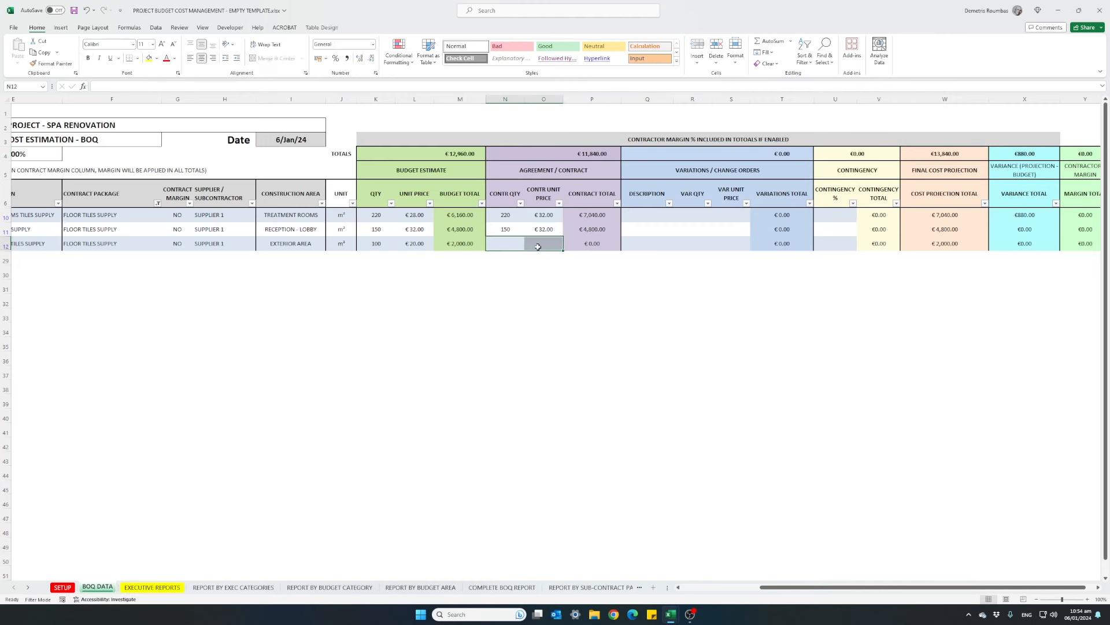
click(295, 244)
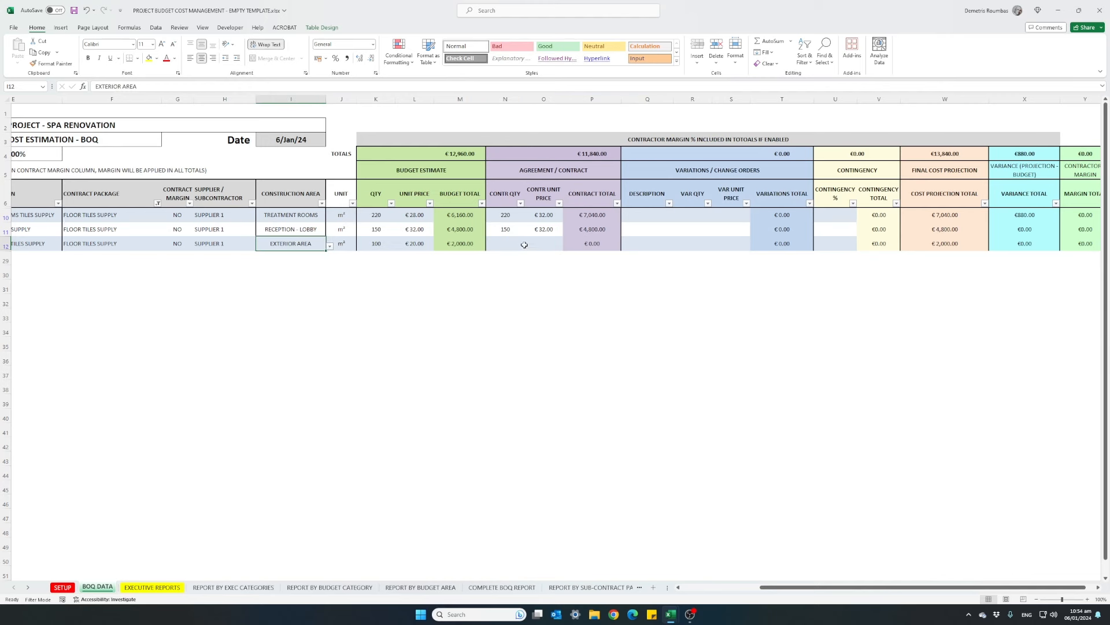
drag(525, 245, 542, 244)
click(917, 248)
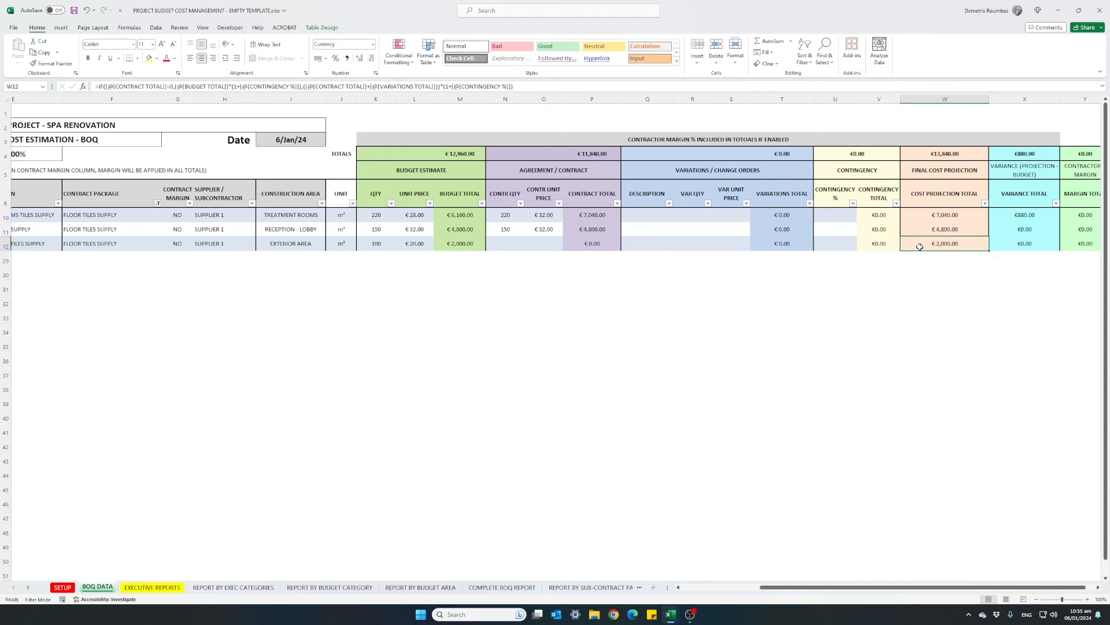
click(447, 245)
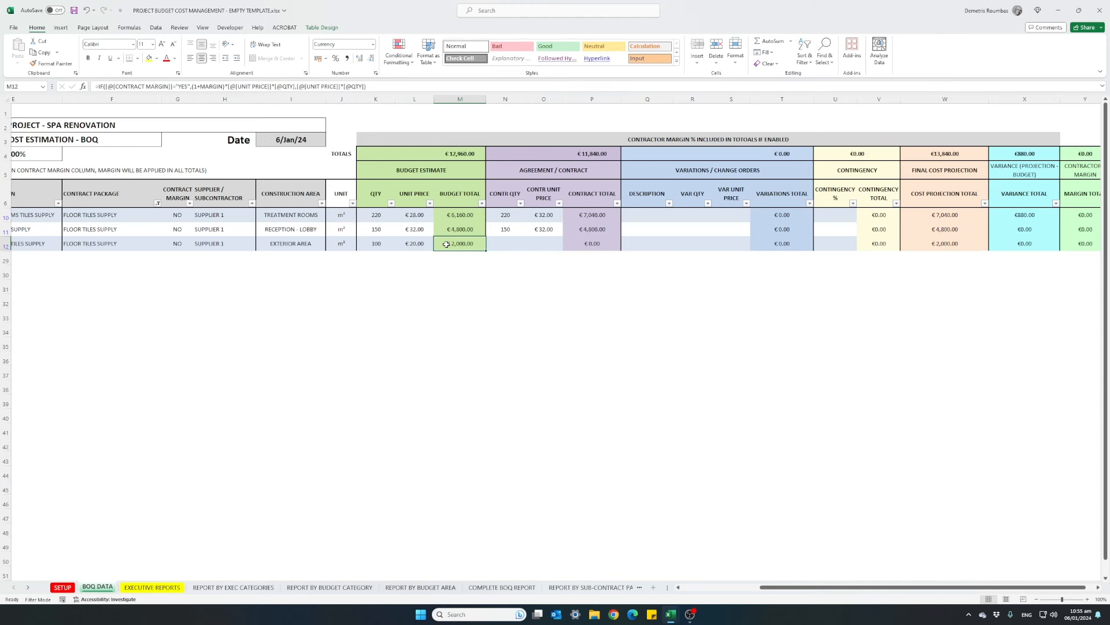
Step: Reset the contract package filter to show all packages and check the overall variance total
click(157, 203)
click(80, 318)
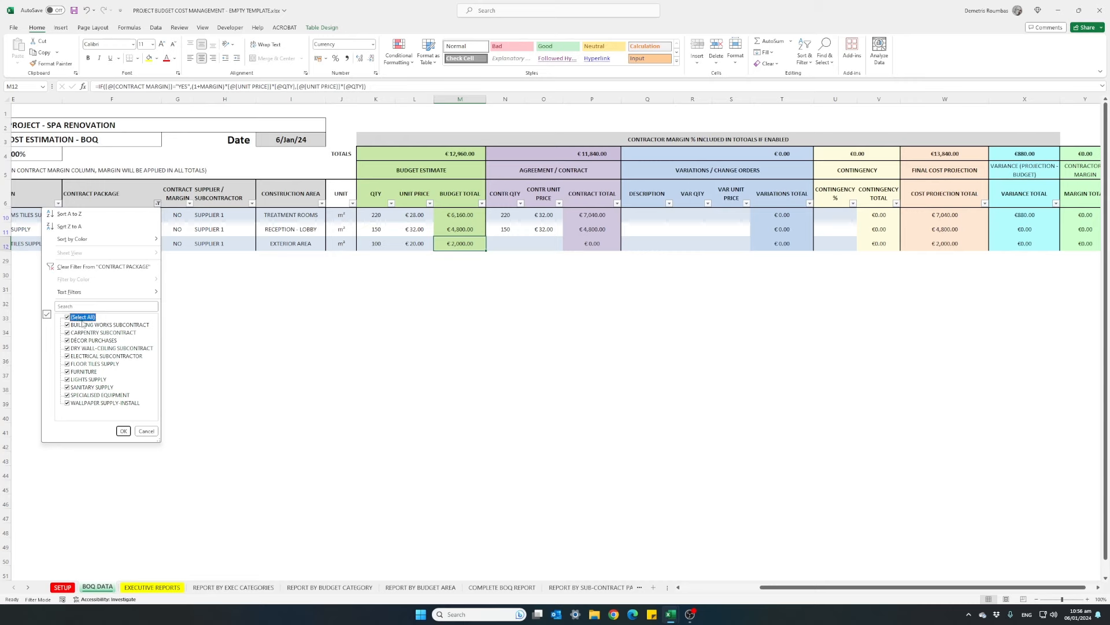
click(123, 432)
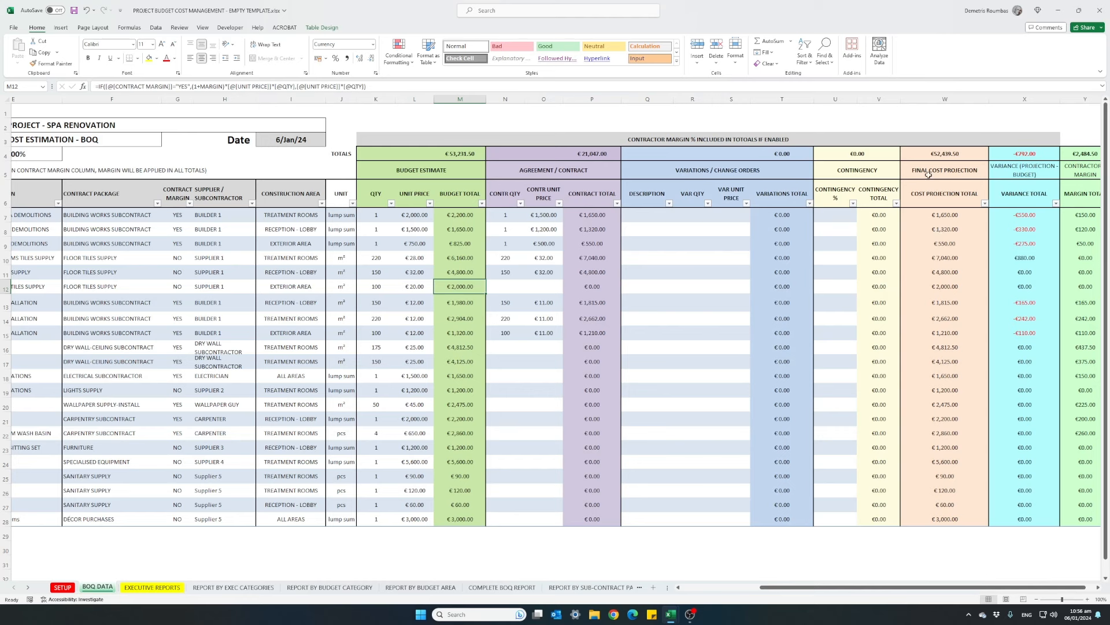
click(1001, 156)
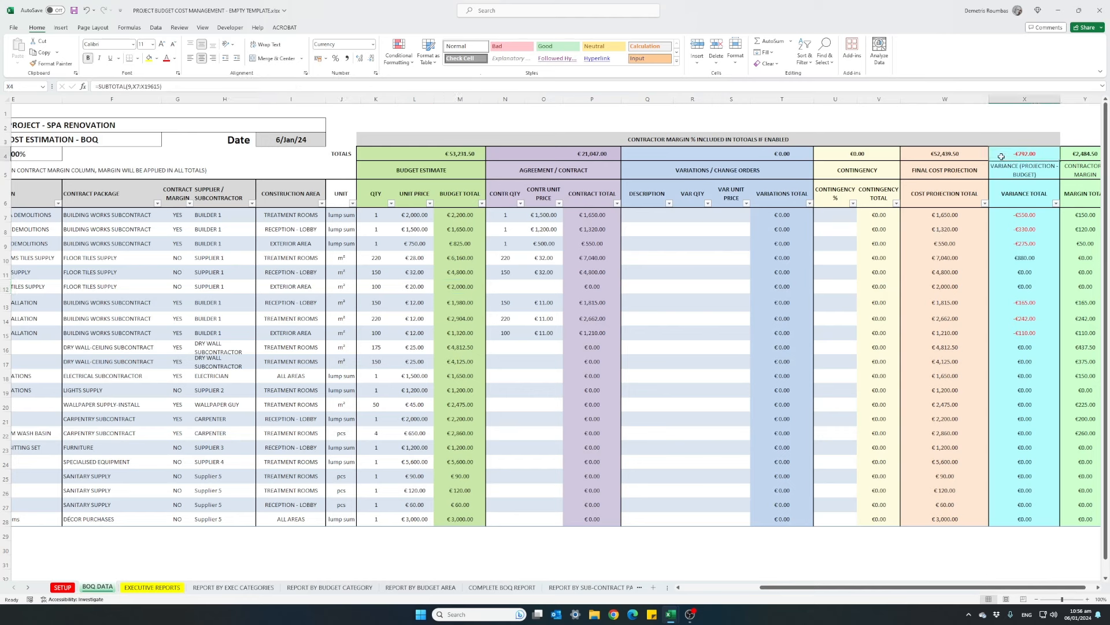
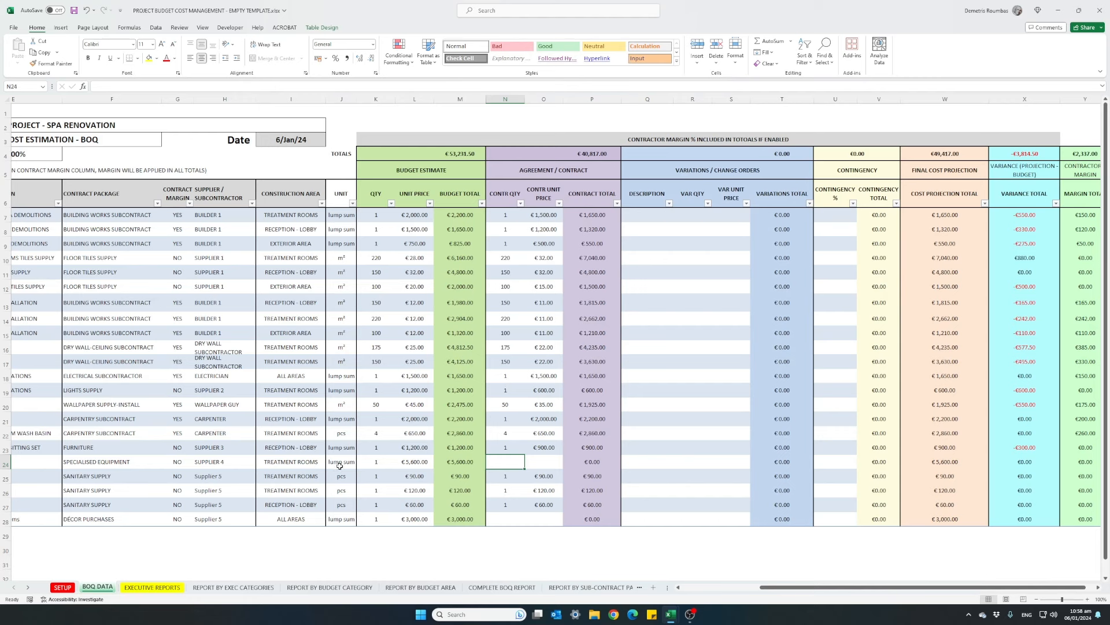
Step: Review the contract cells and cost projection totals of the specialised equipment and décor purchases items
click(134, 465)
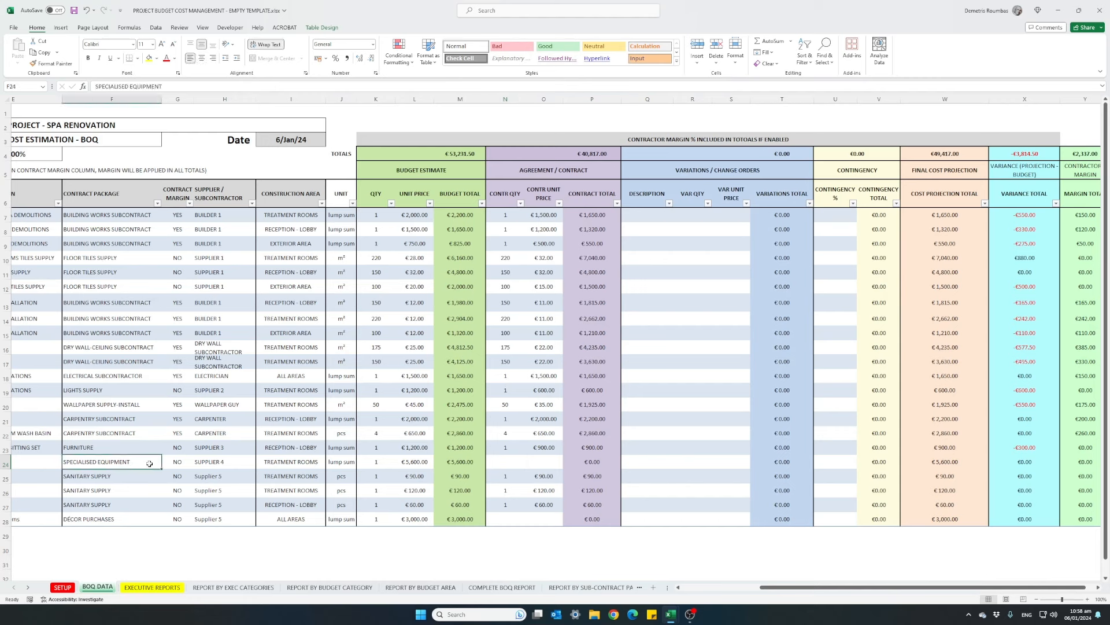
click(133, 520)
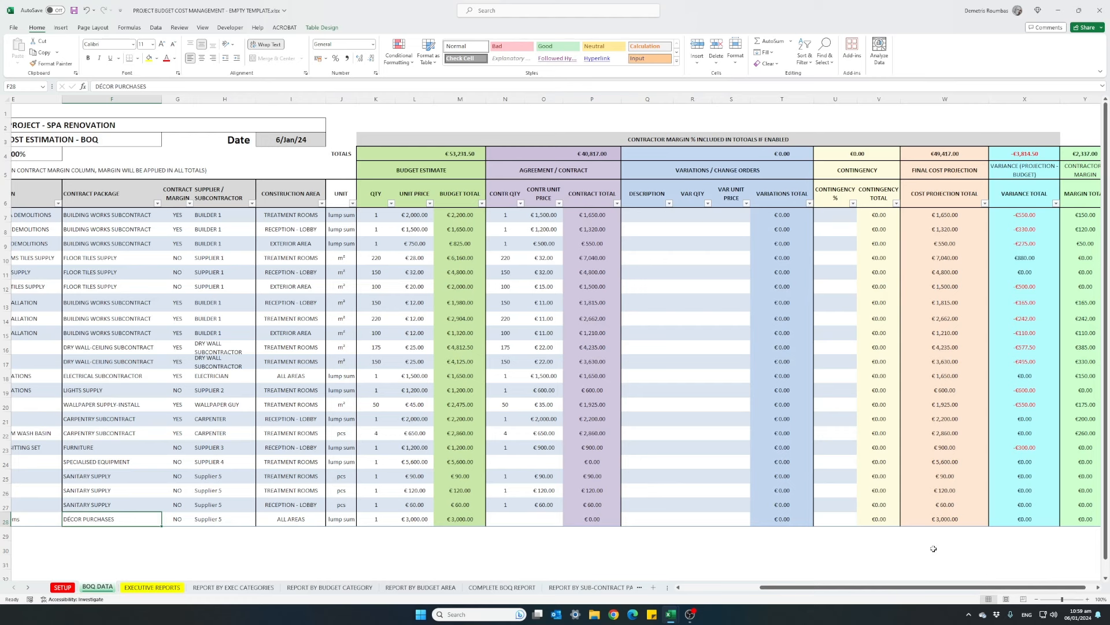
click(931, 463)
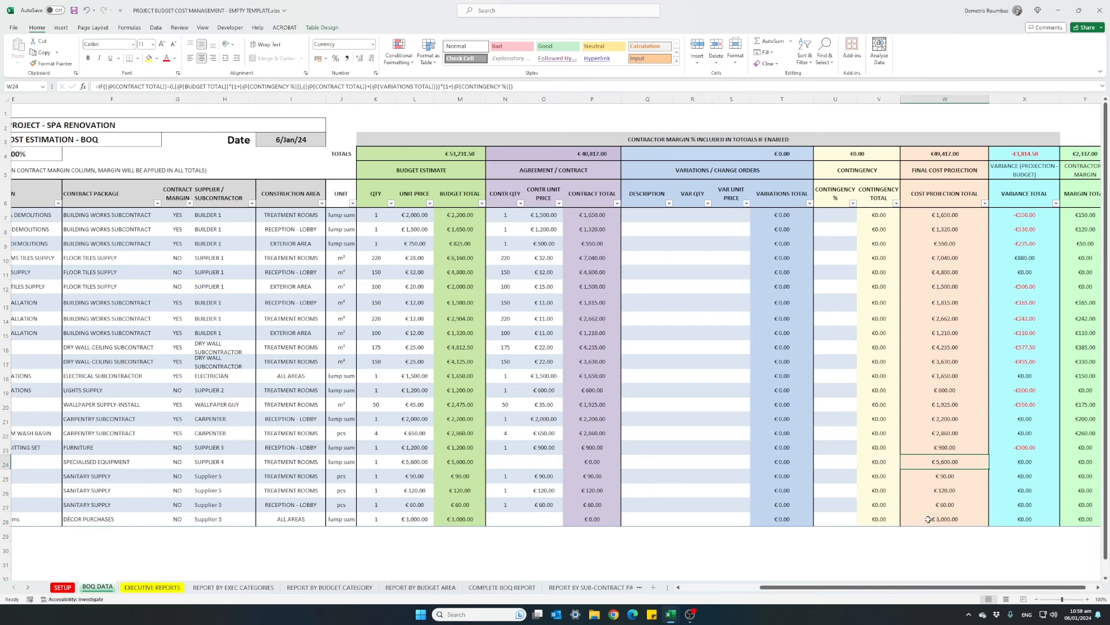
ctrl+click(928, 520)
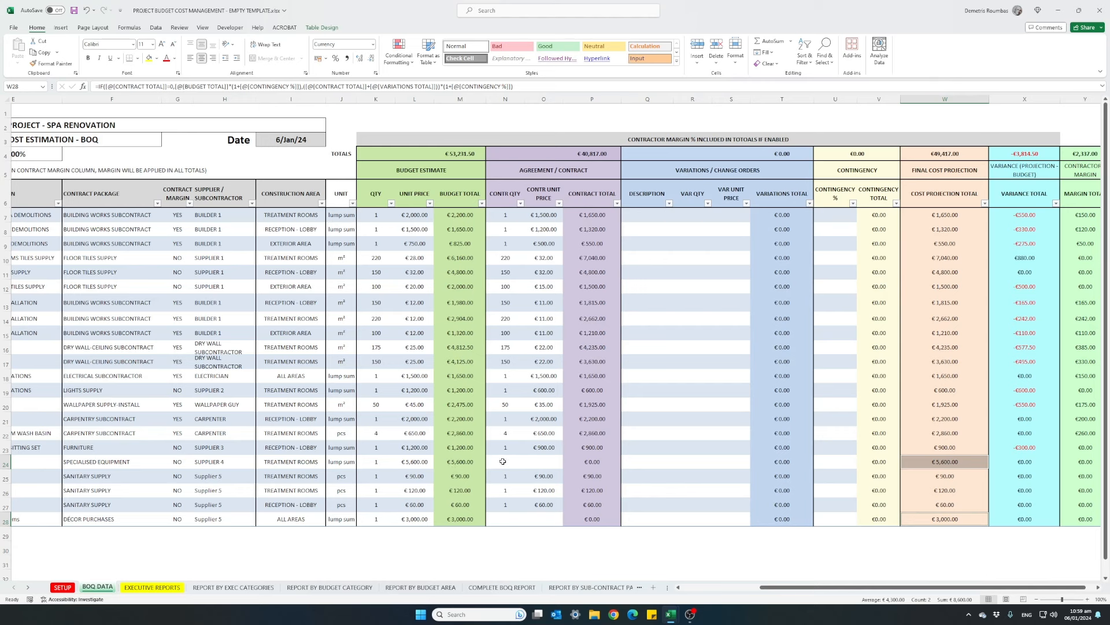
drag(503, 461, 530, 464)
drag(506, 519, 535, 524)
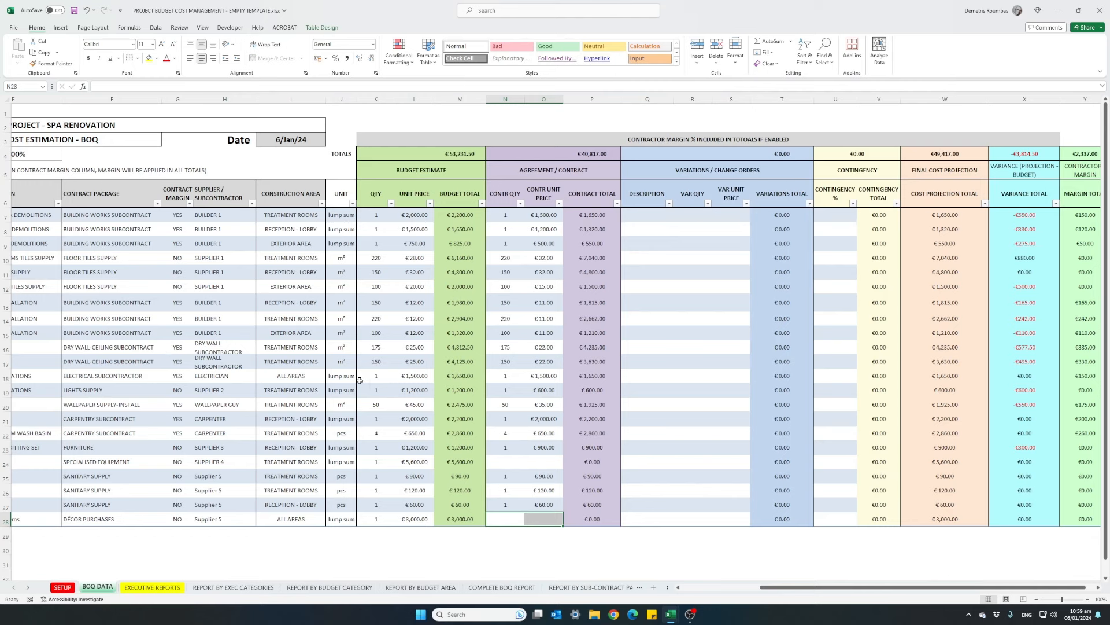
Step: Enter variation quantities of 200 and 180 for the two dry wall-ceiling subcontract items in R16:R17
click(694, 347)
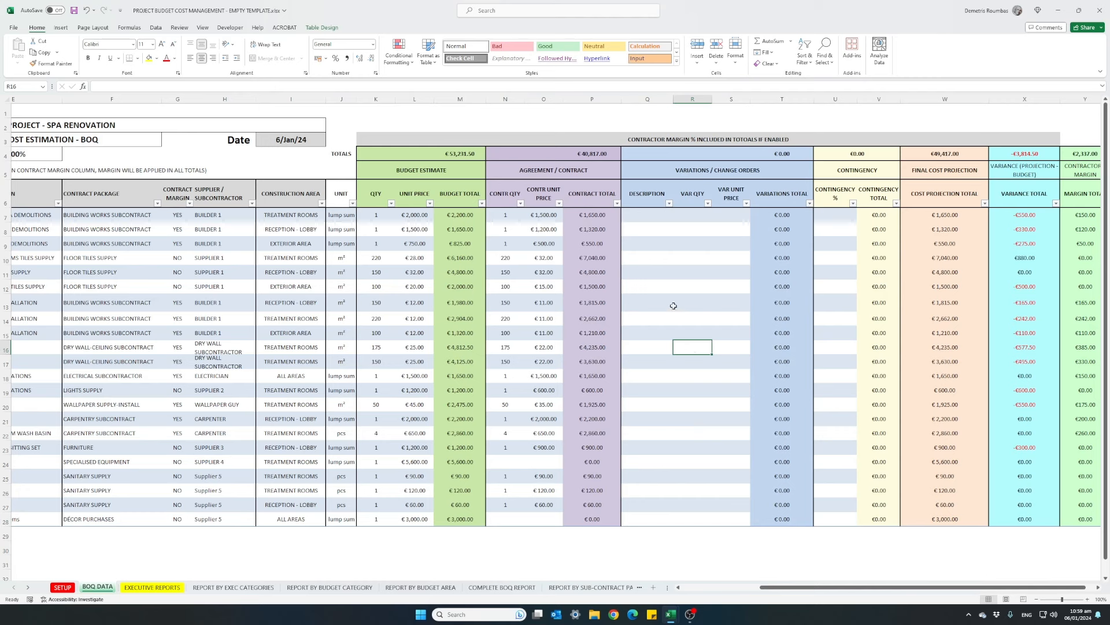
text(200)
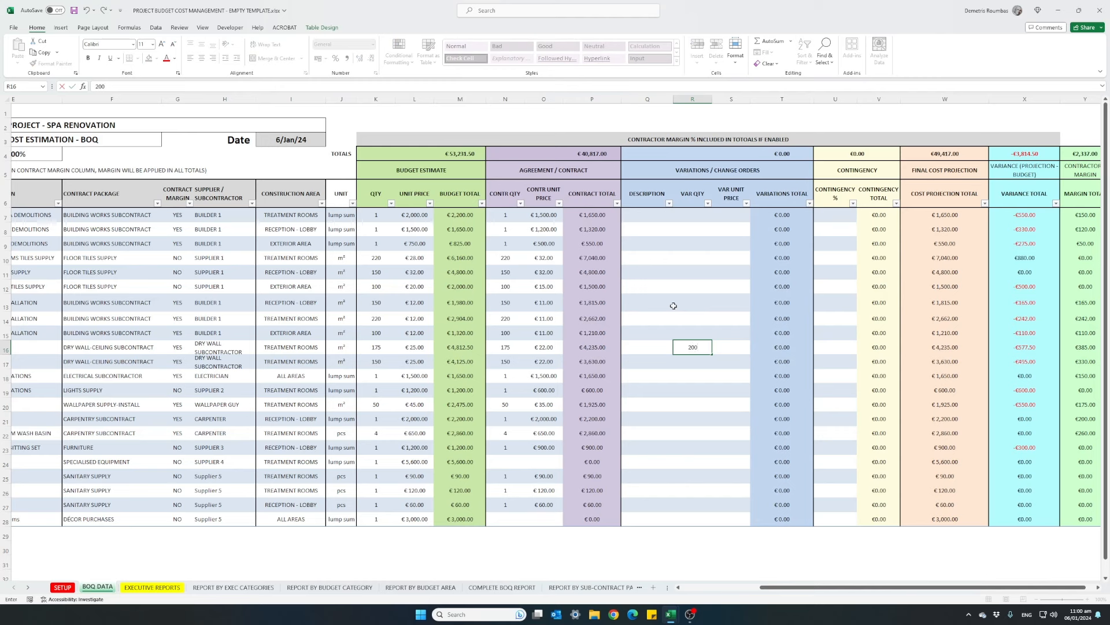
key(Return)
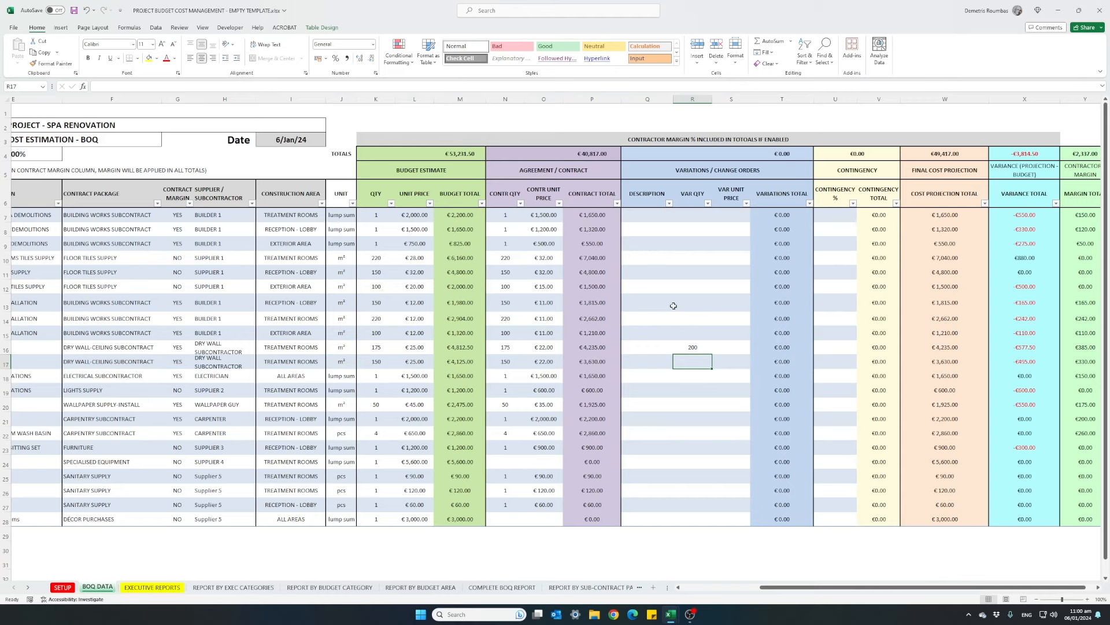
text(180)
key(Return)
key(Up)
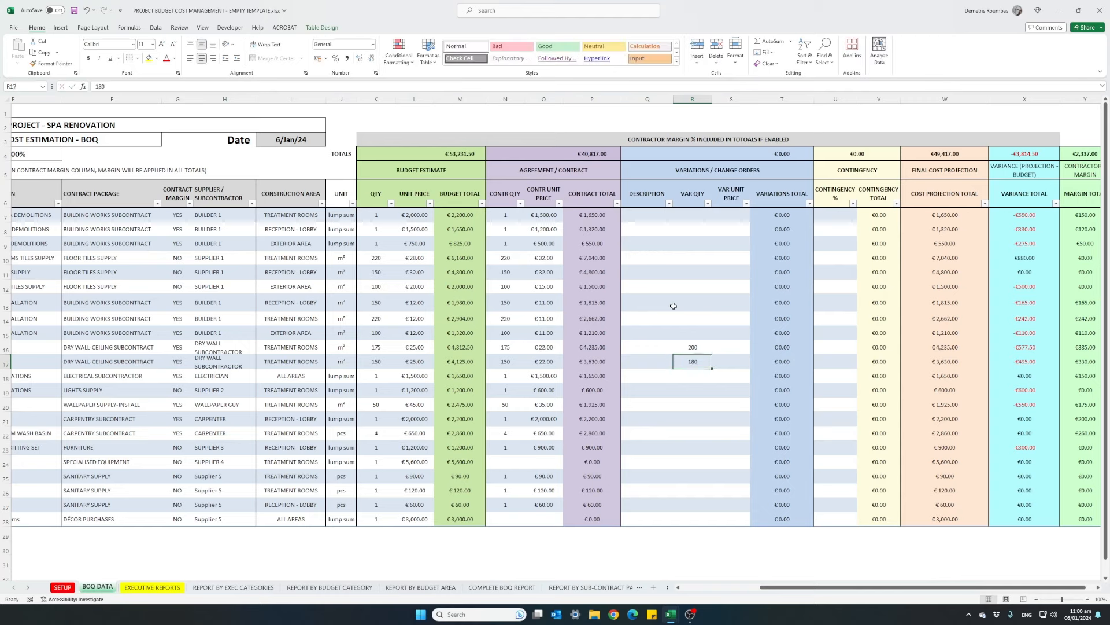
Step: Enter a variation unit price of 22 for the treatment rooms dry wall-ceiling item in S16
key(Right)
key(Up)
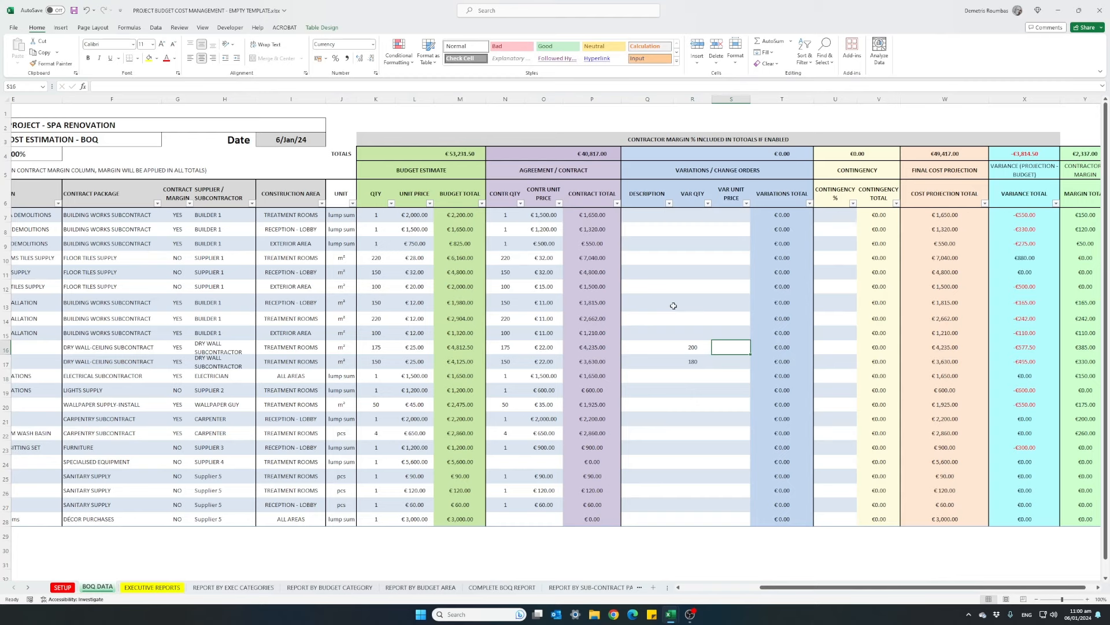
text(22)
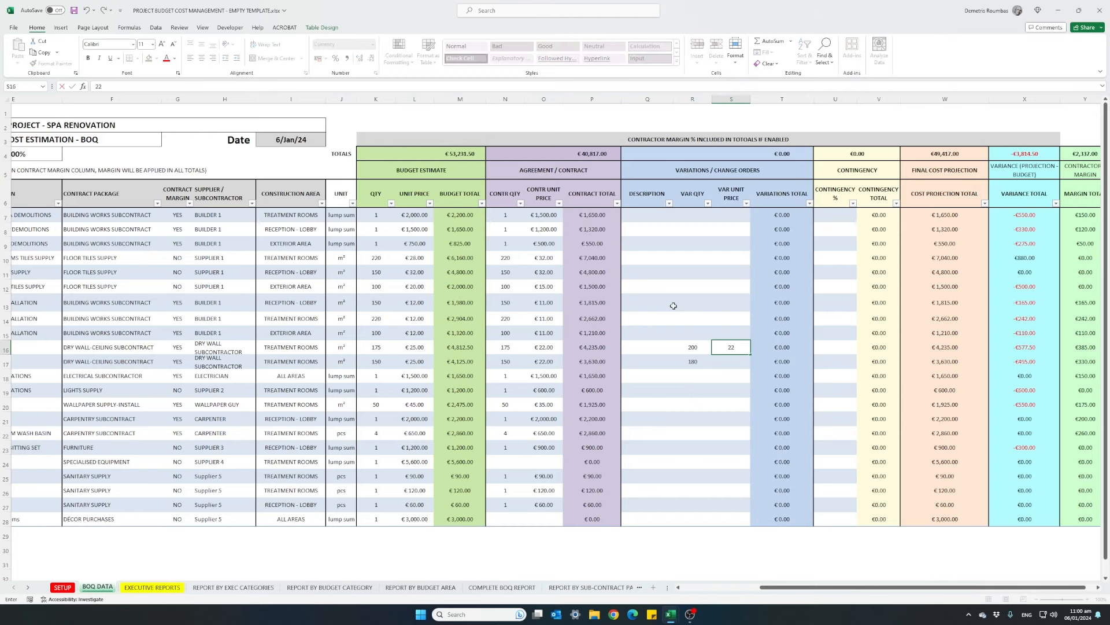
key(Left)
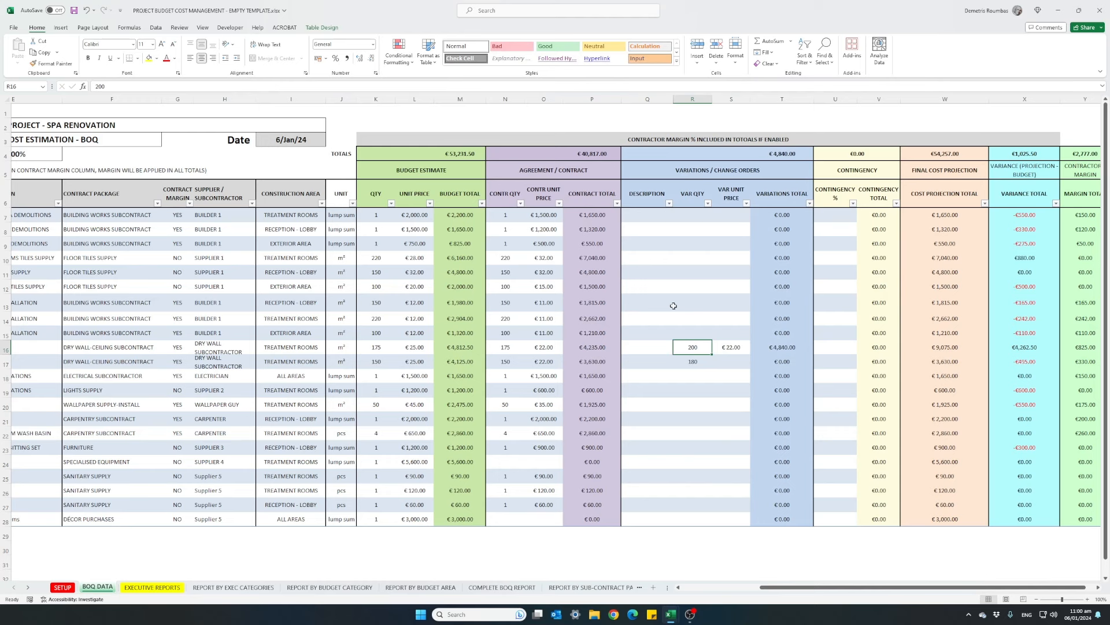
Step: Change the dry wall-ceiling variation quantities to 25 for the first item and 30 for the second in R16:R17
text(25)
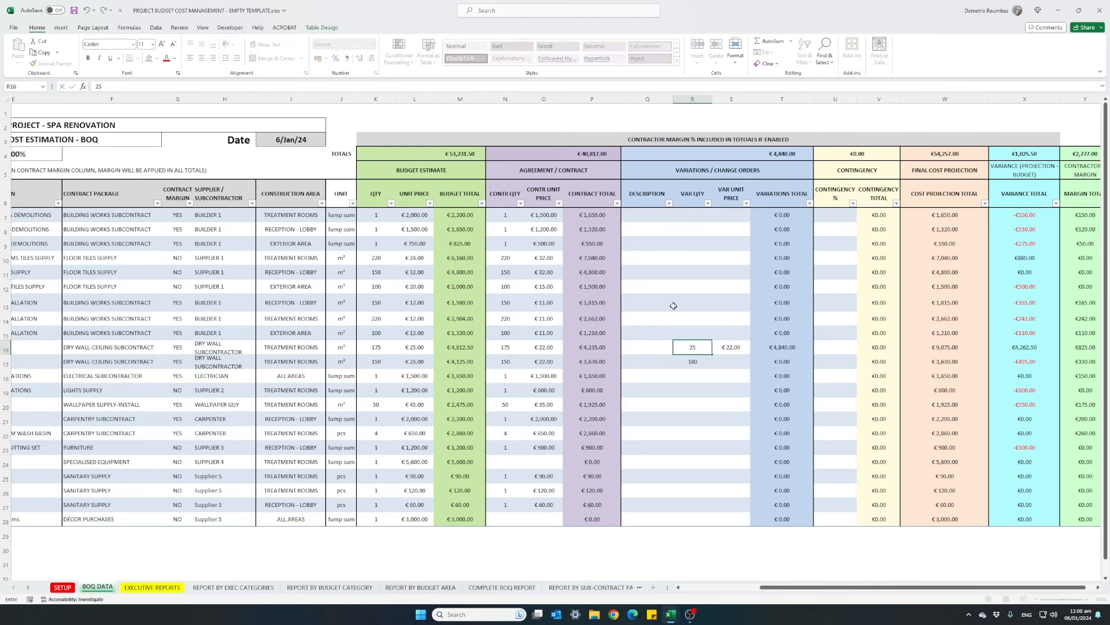
key(Return)
text(30)
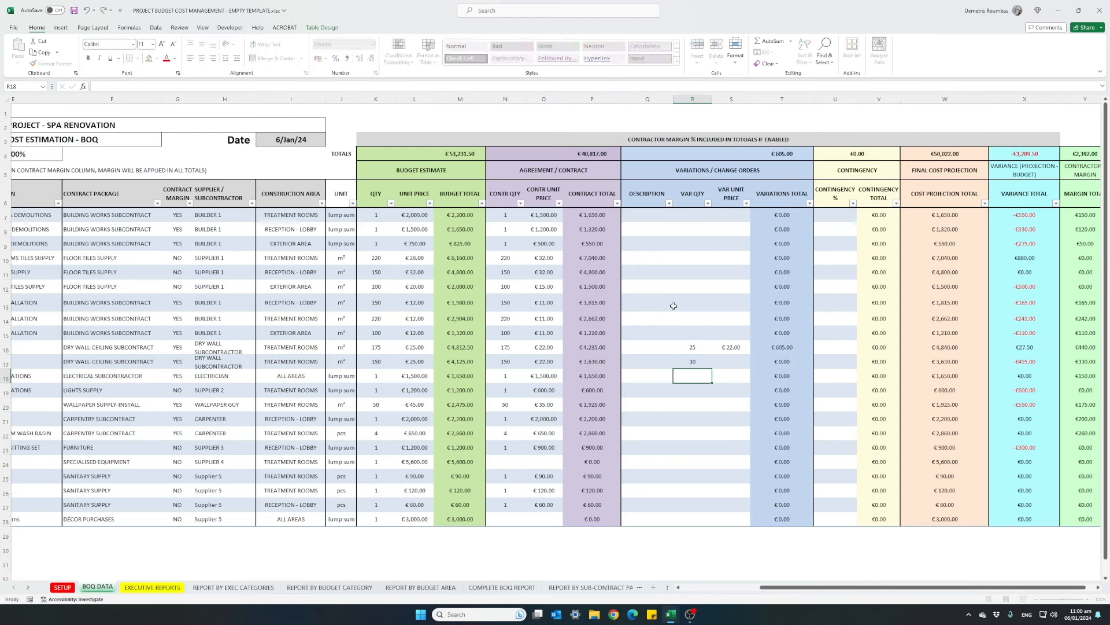
Step: Enter a variation unit price of 22 for the reception-lobby dry wall-ceiling item in S17 and check both items' variation and variance totals
key(Tab)
text(22)
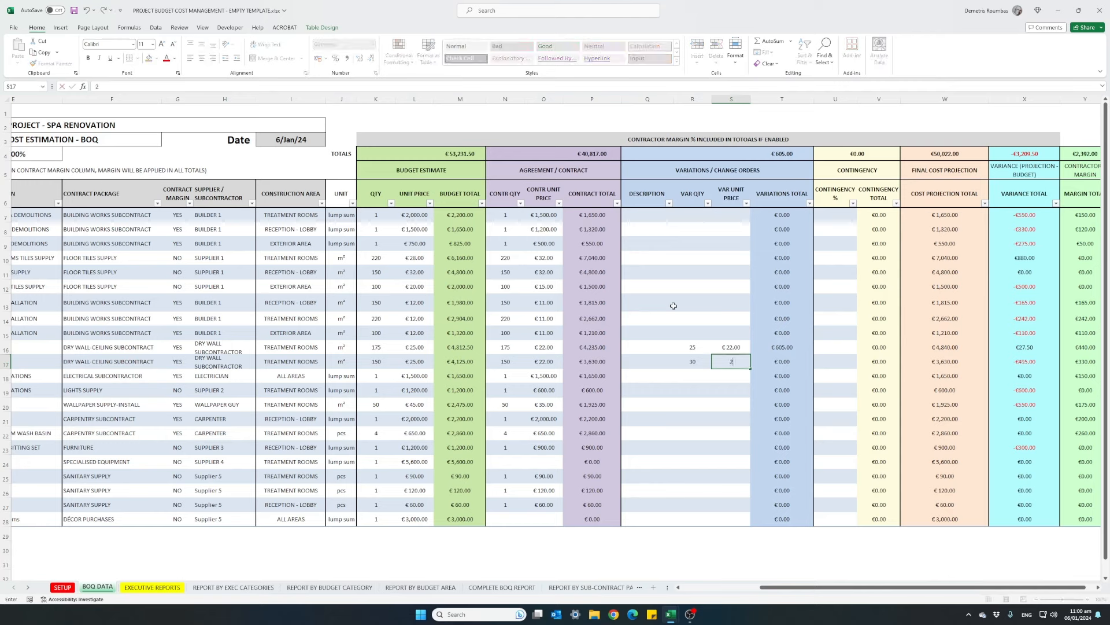
key(ctrl+Return)
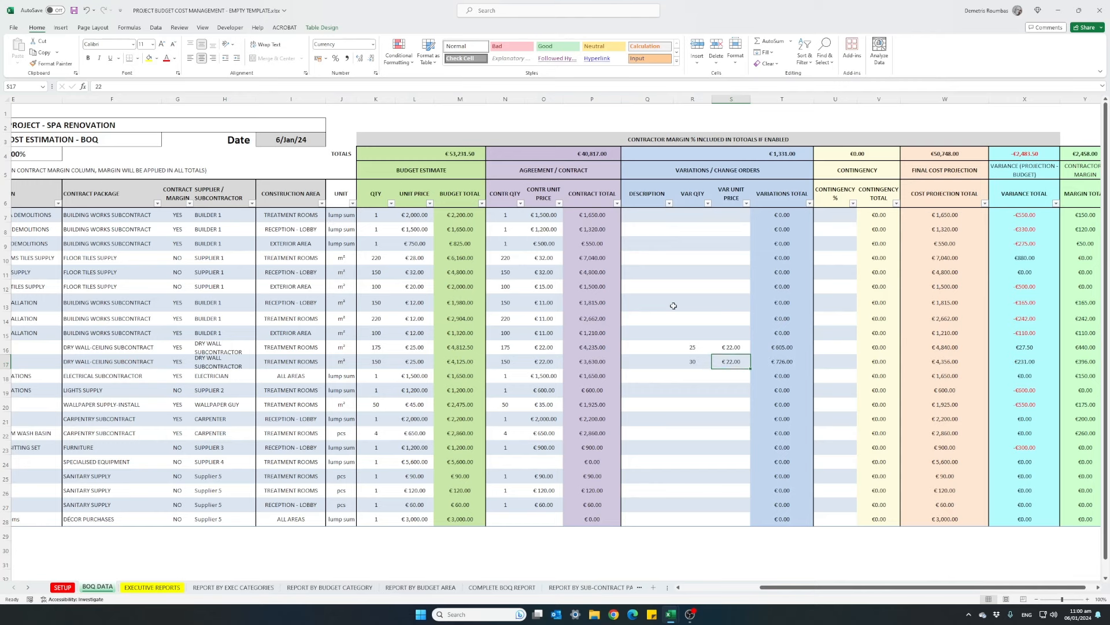
key(Tab)
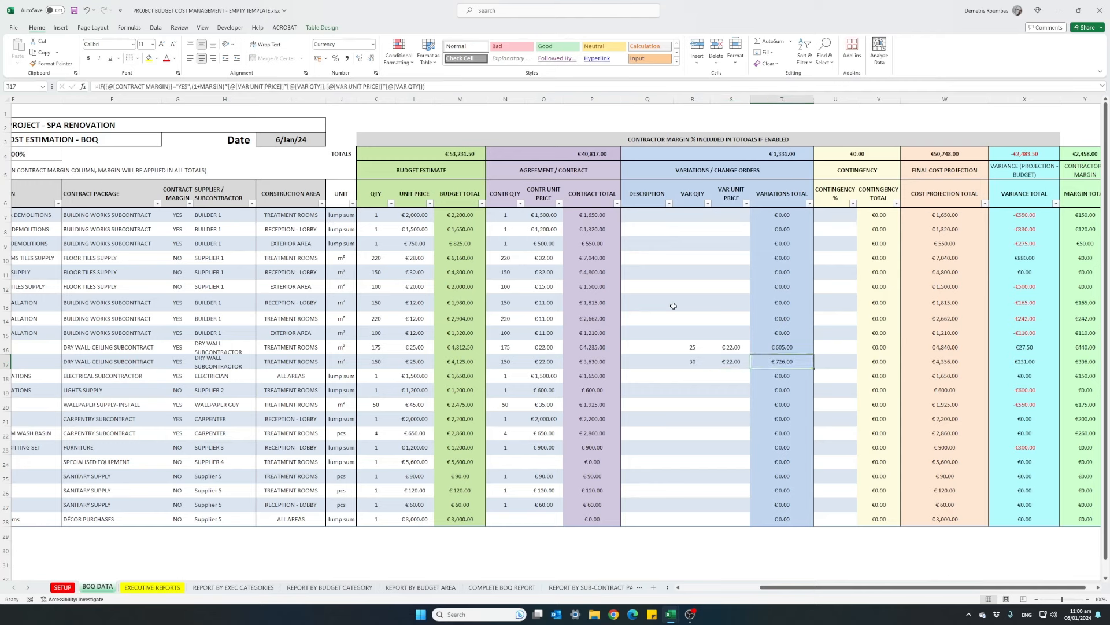
drag(782, 347, 774, 362)
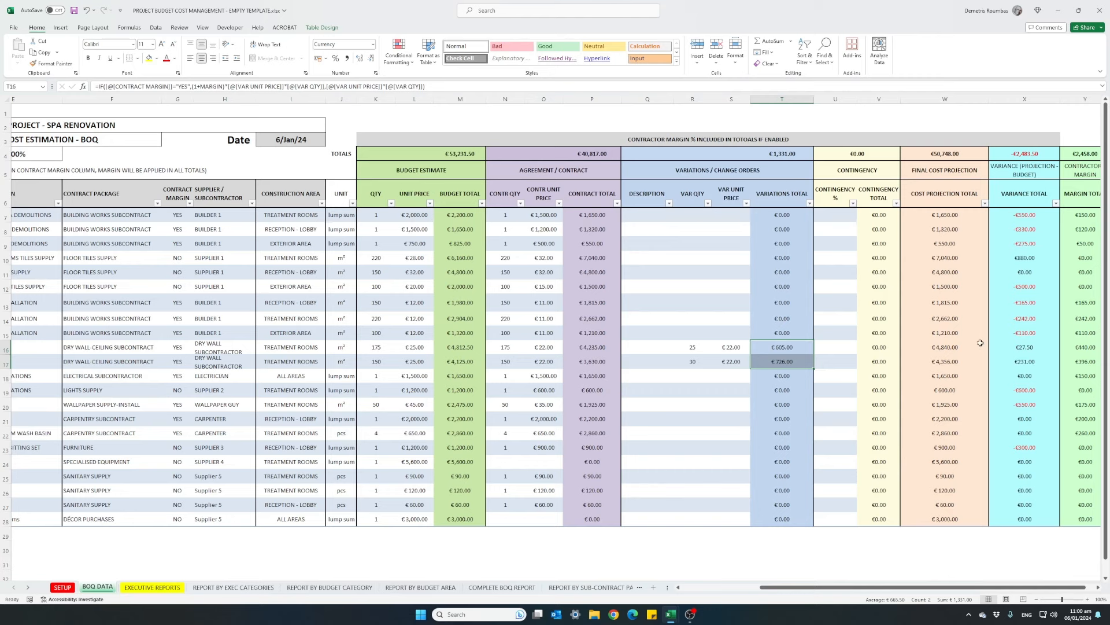
drag(998, 347, 999, 362)
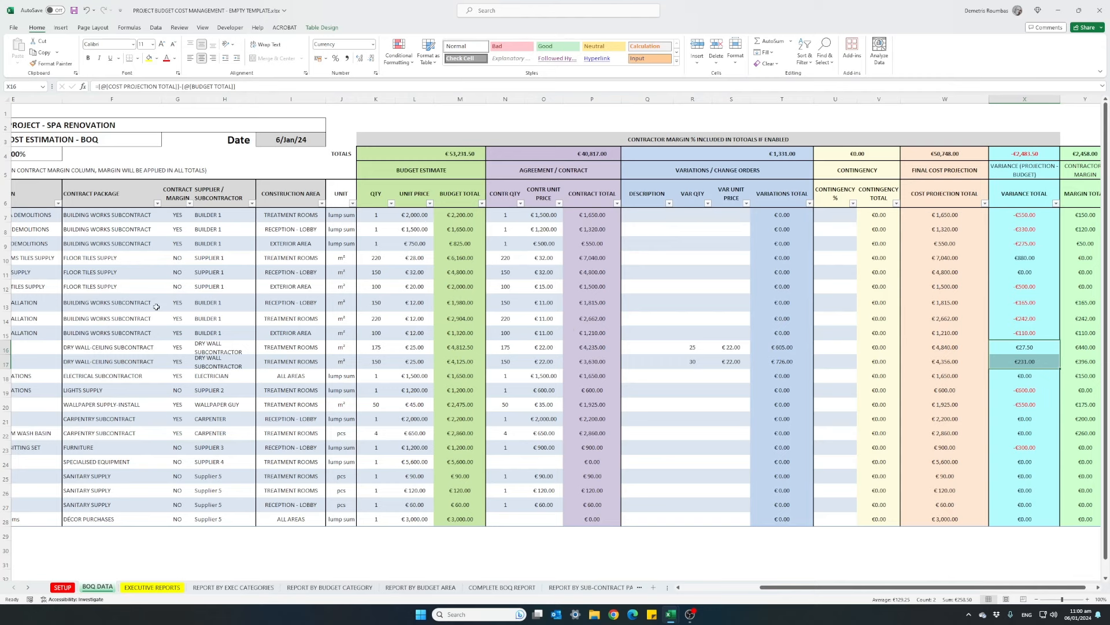
Step: Enter a 10% contingency for the electrical subcontractor item in U18
click(145, 377)
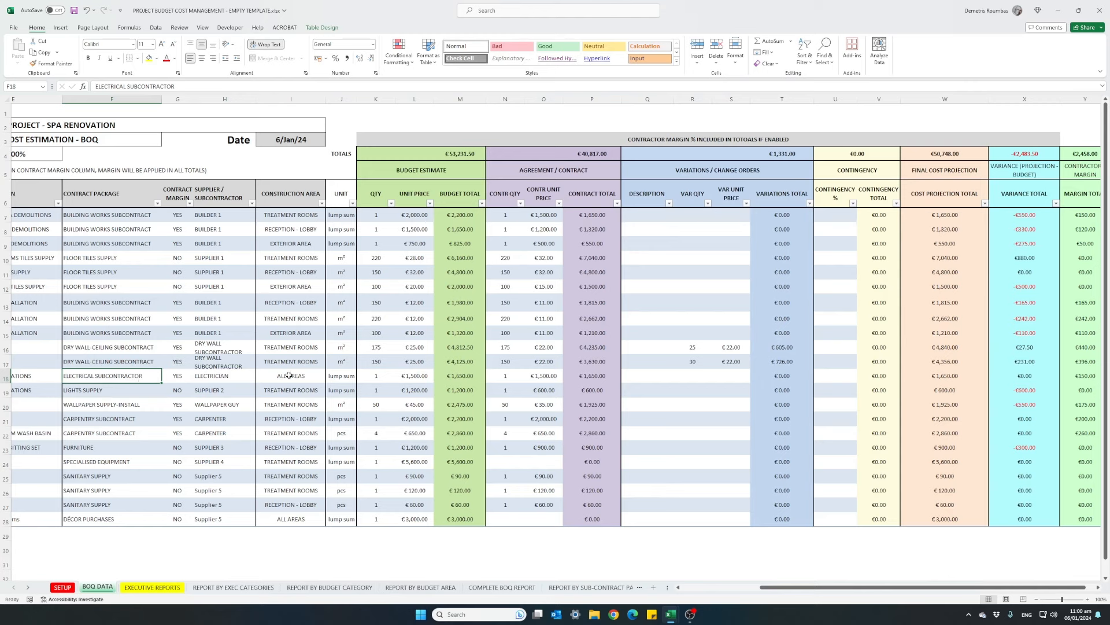
click(544, 379)
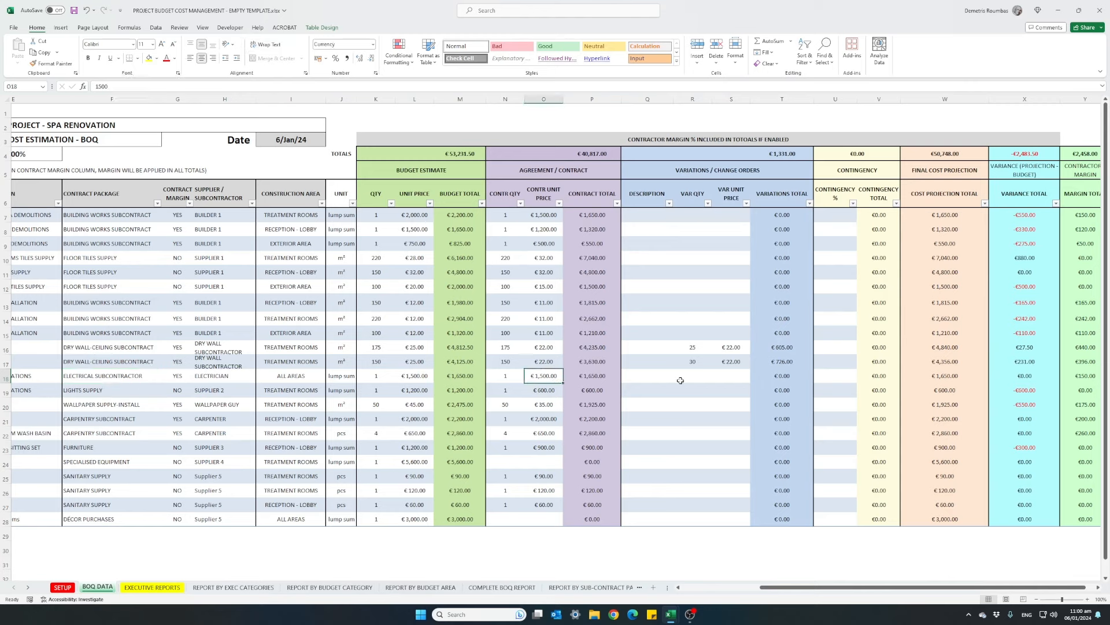
click(845, 377)
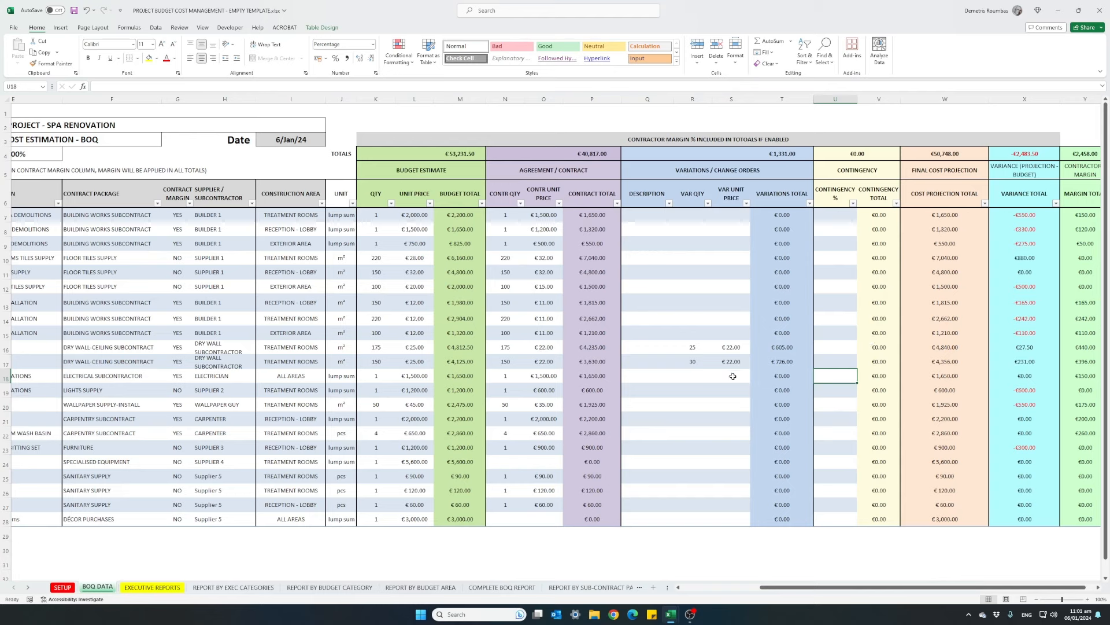
drag(701, 377, 720, 380)
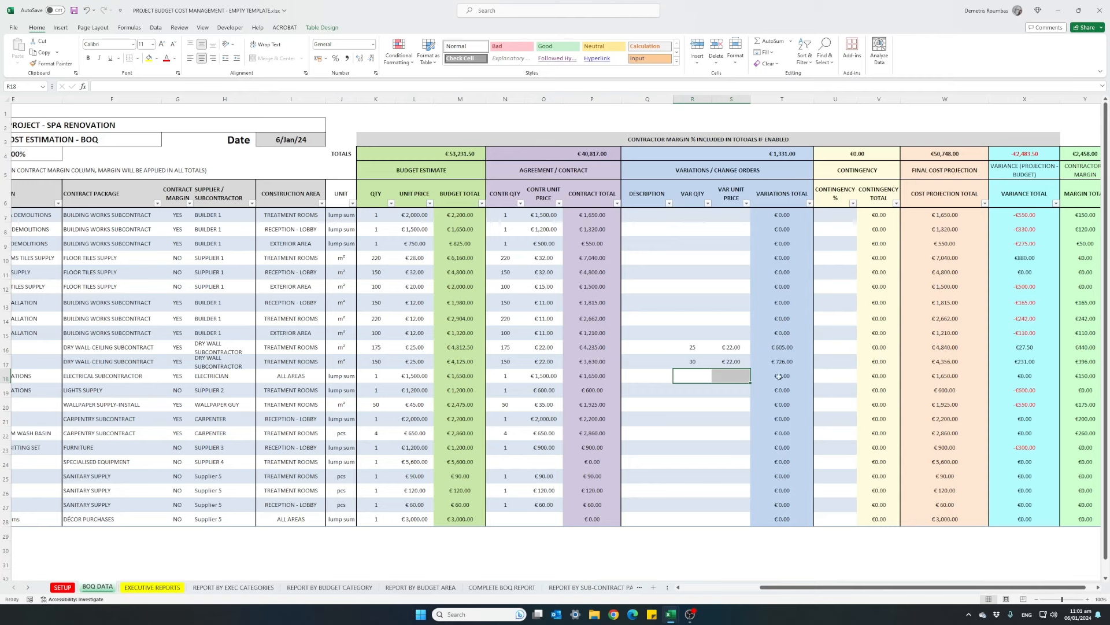
click(826, 376)
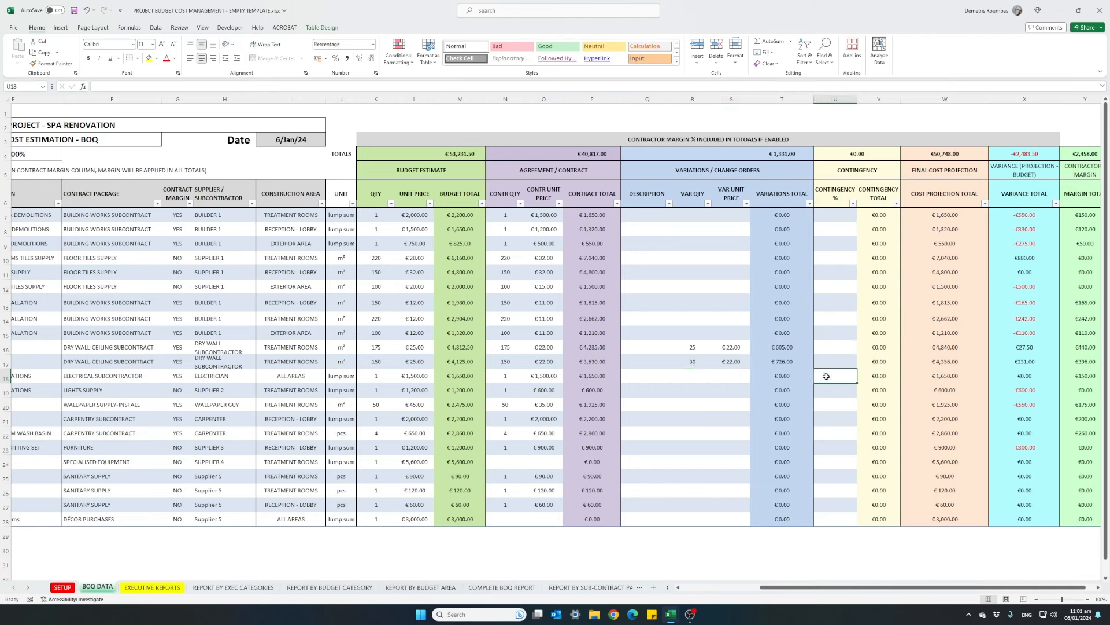
text(10)
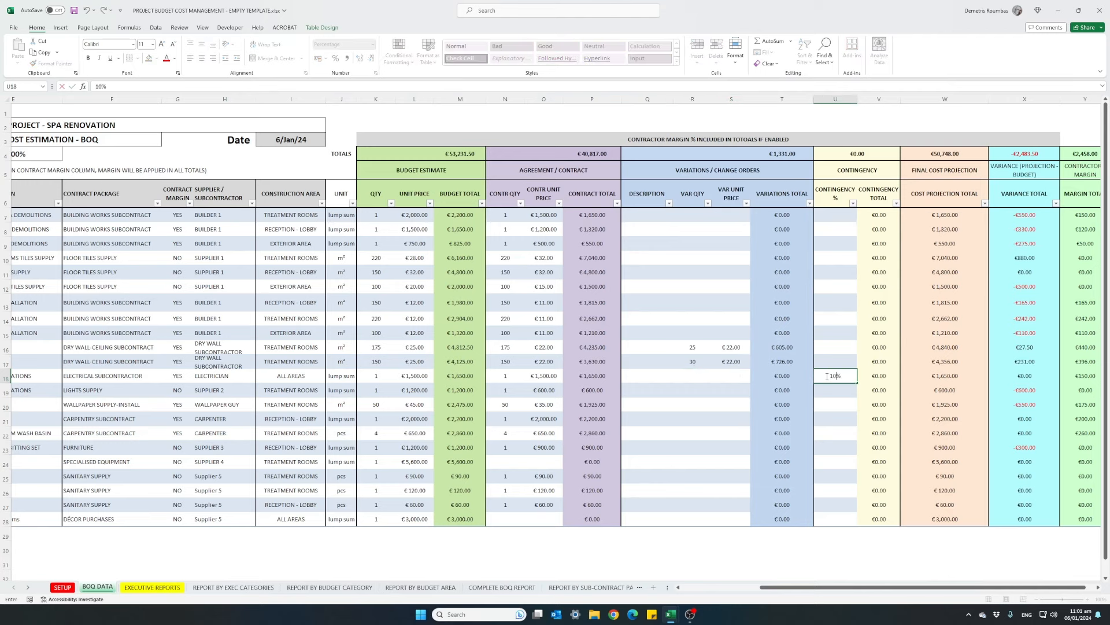
key(ctrl+Return)
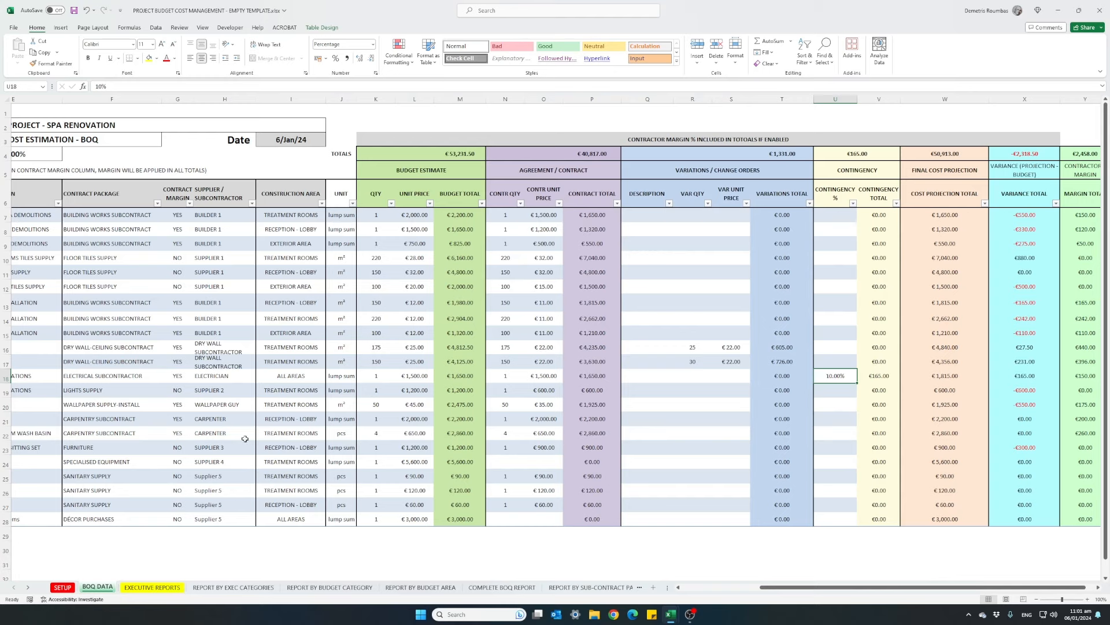
Step: Enter a 5% contingency for the reception-lobby carpentry subcontract item in U21 and check the final cost projection total
click(142, 423)
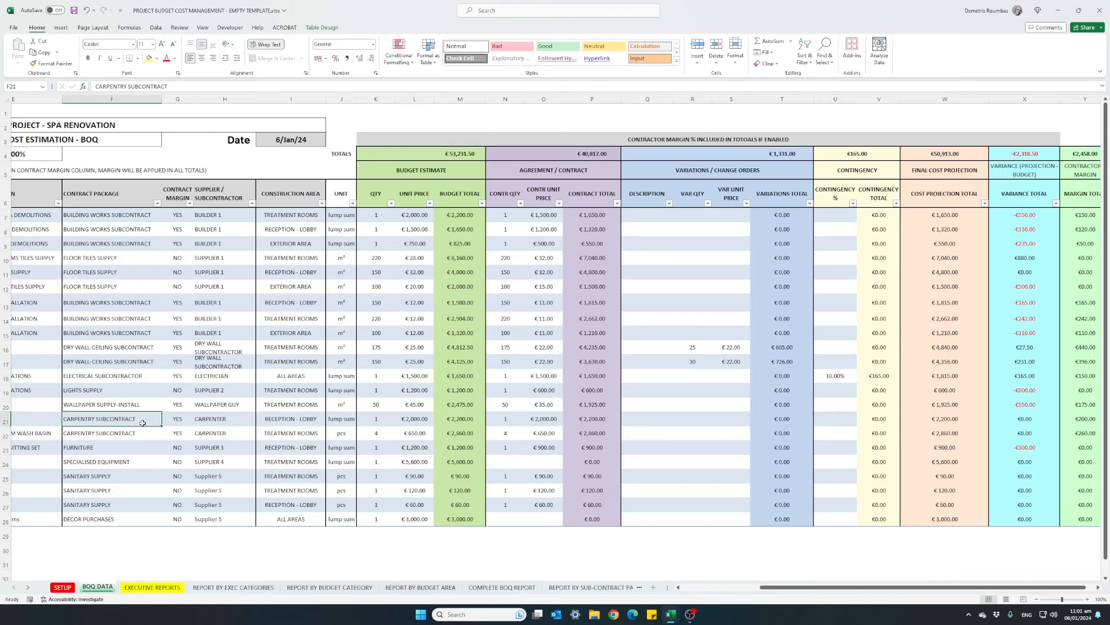
click(367, 418)
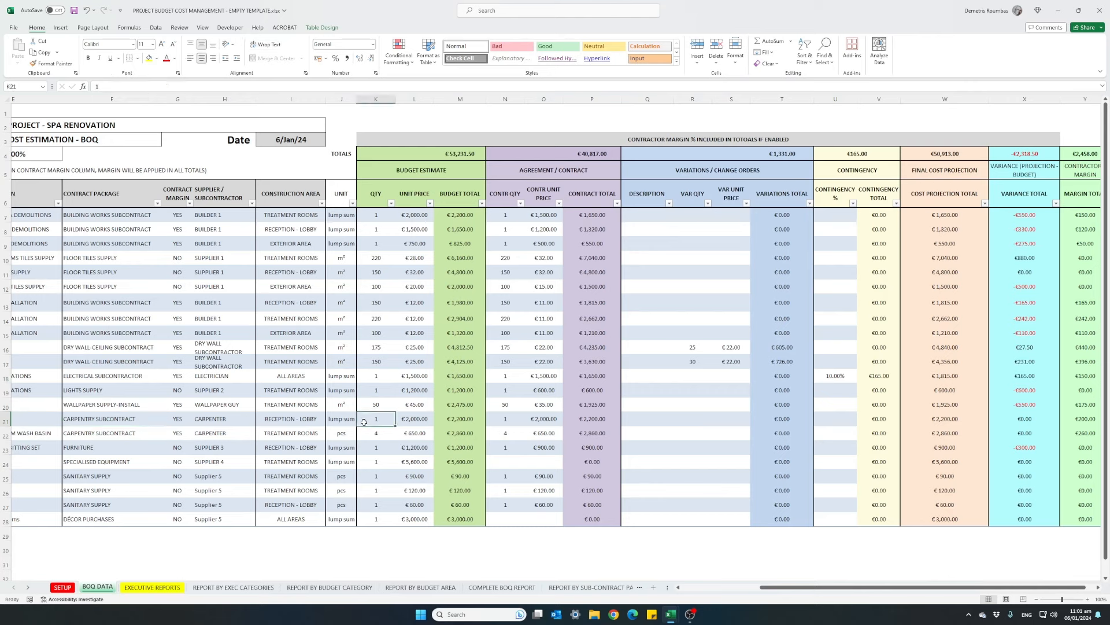
click(541, 420)
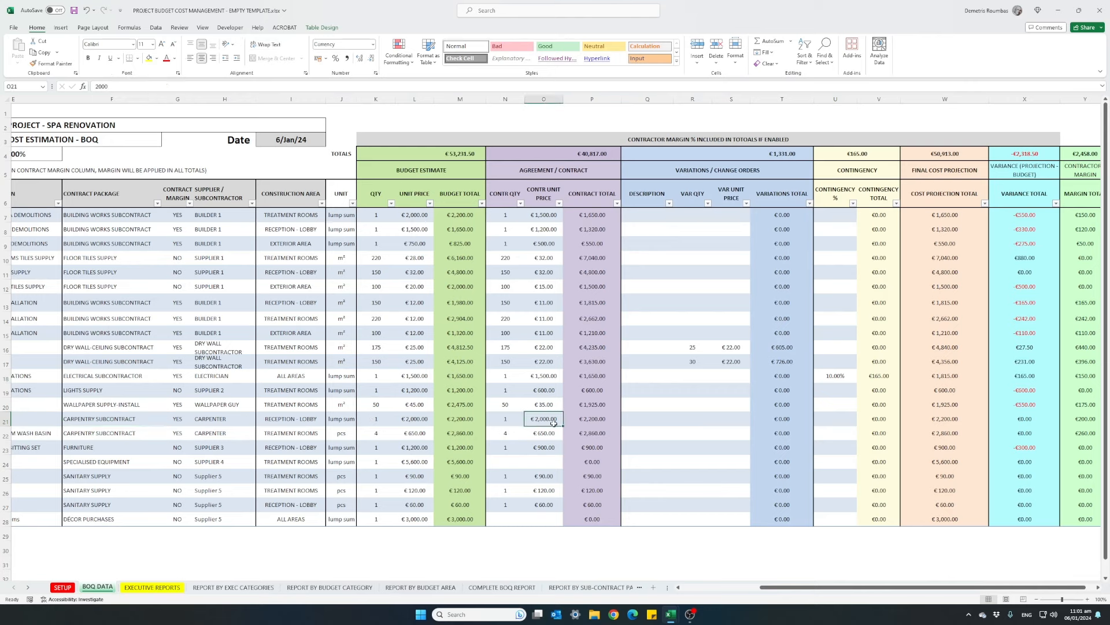
click(293, 425)
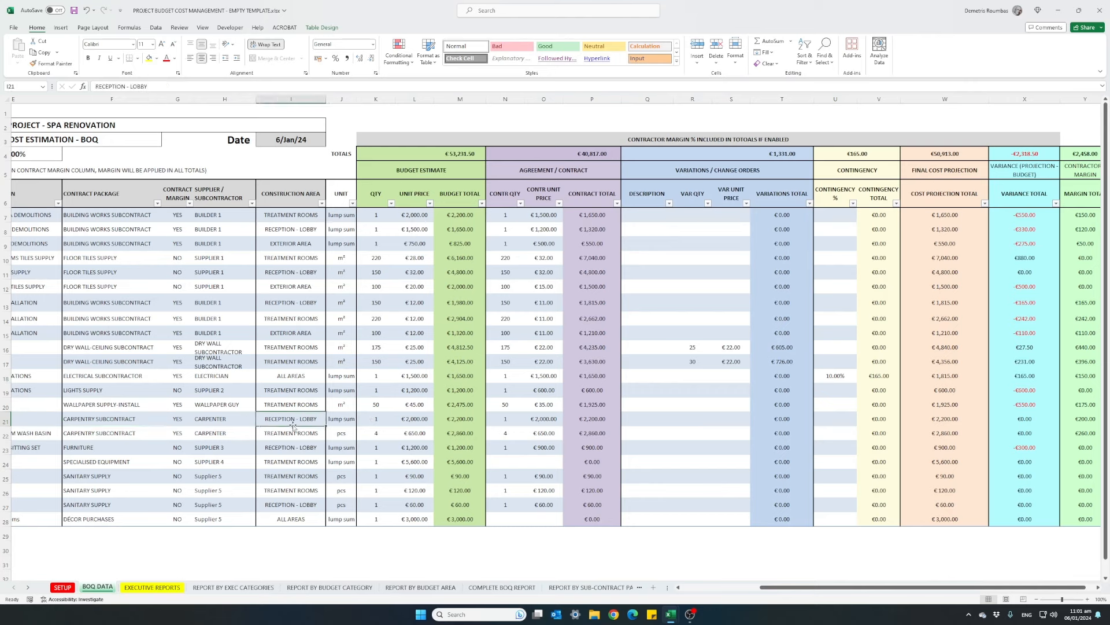
click(829, 423)
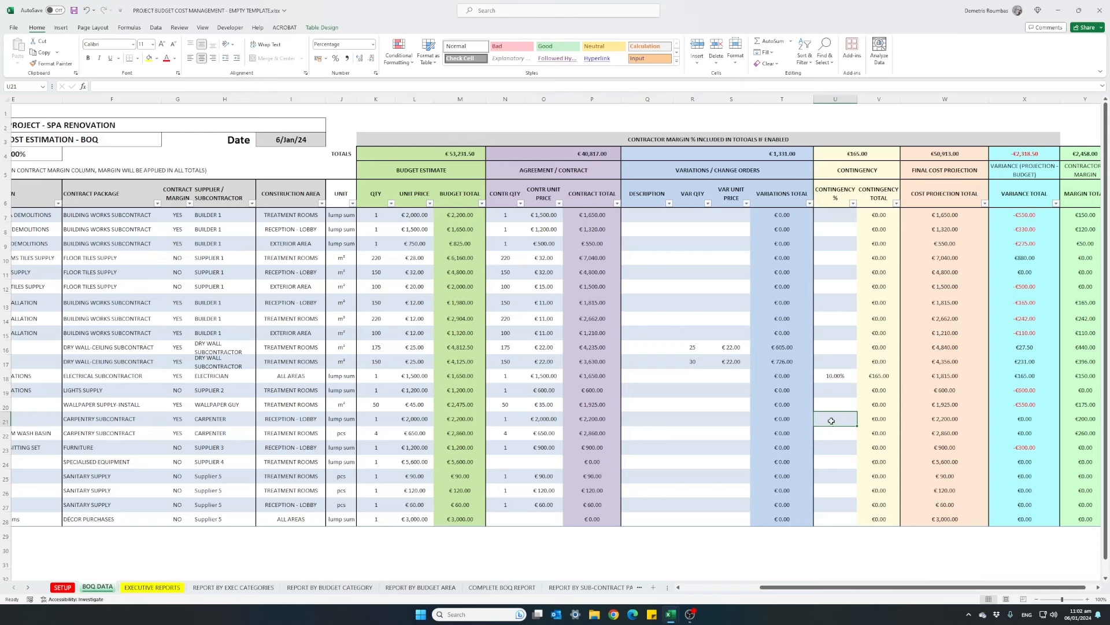
text(5)
key(Return)
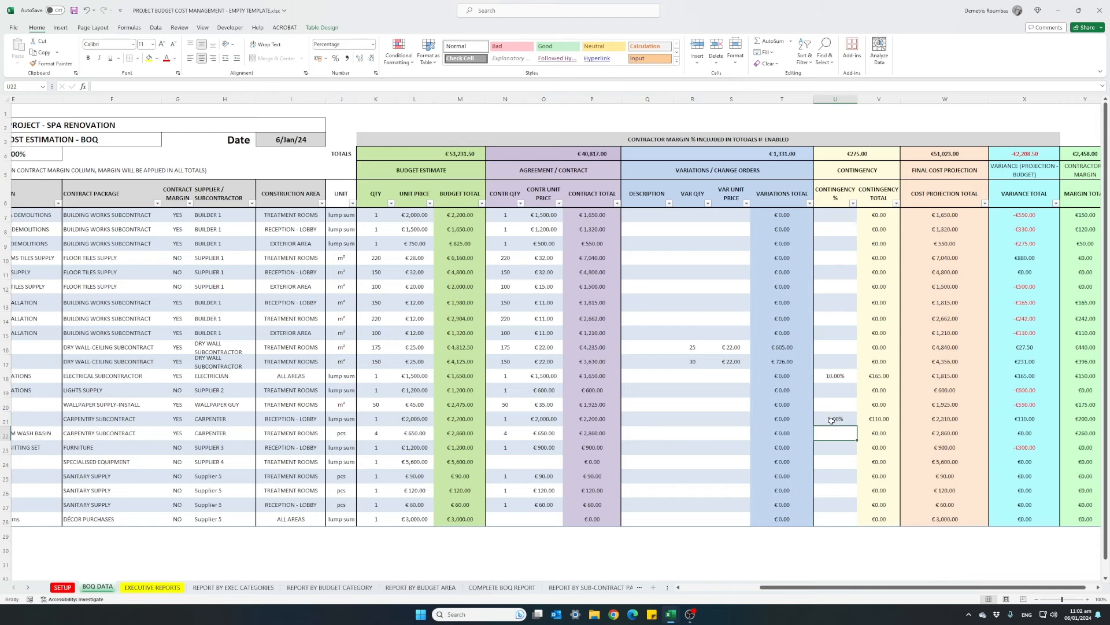
click(831, 420)
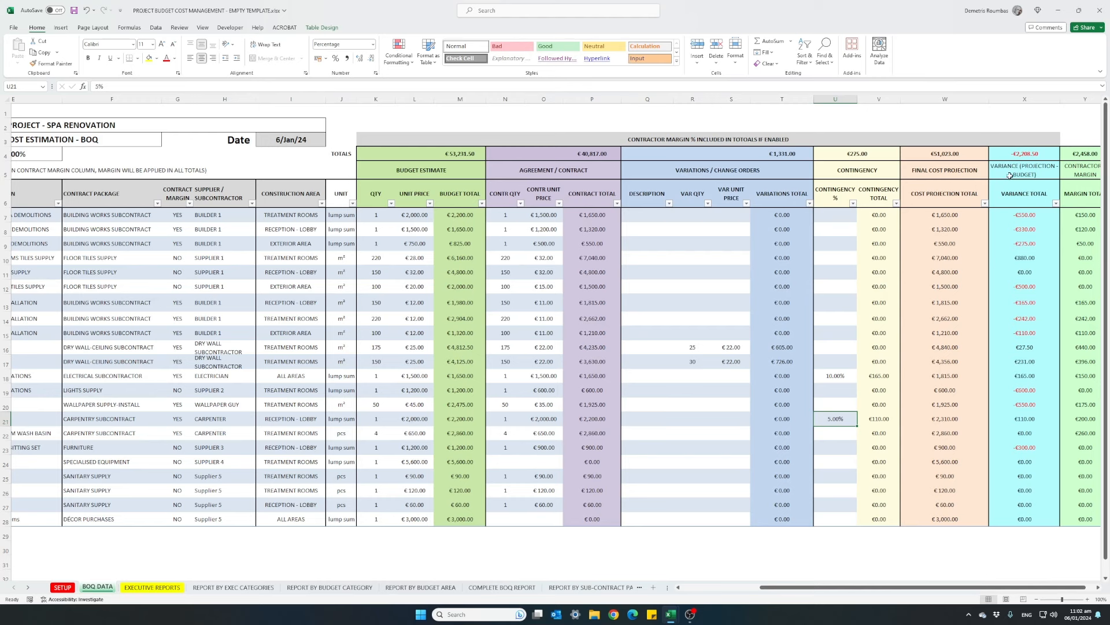
click(920, 172)
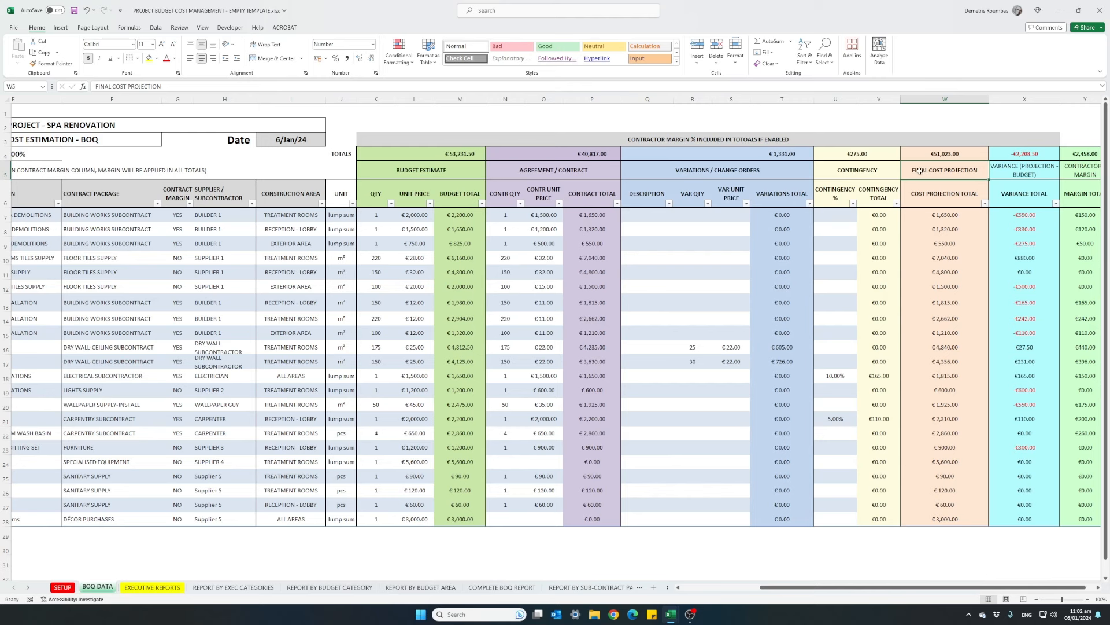
click(920, 153)
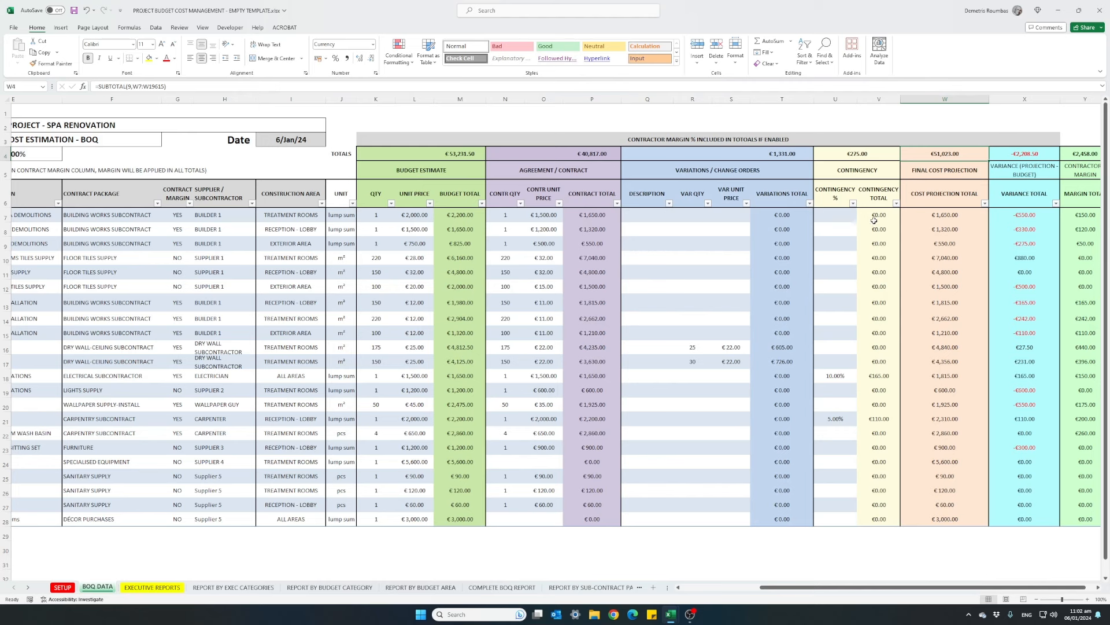
Step: Enter a variation quantity of 1 and a variation unit price of 500 for the electrical subcontractor item in R18:S18
click(694, 377)
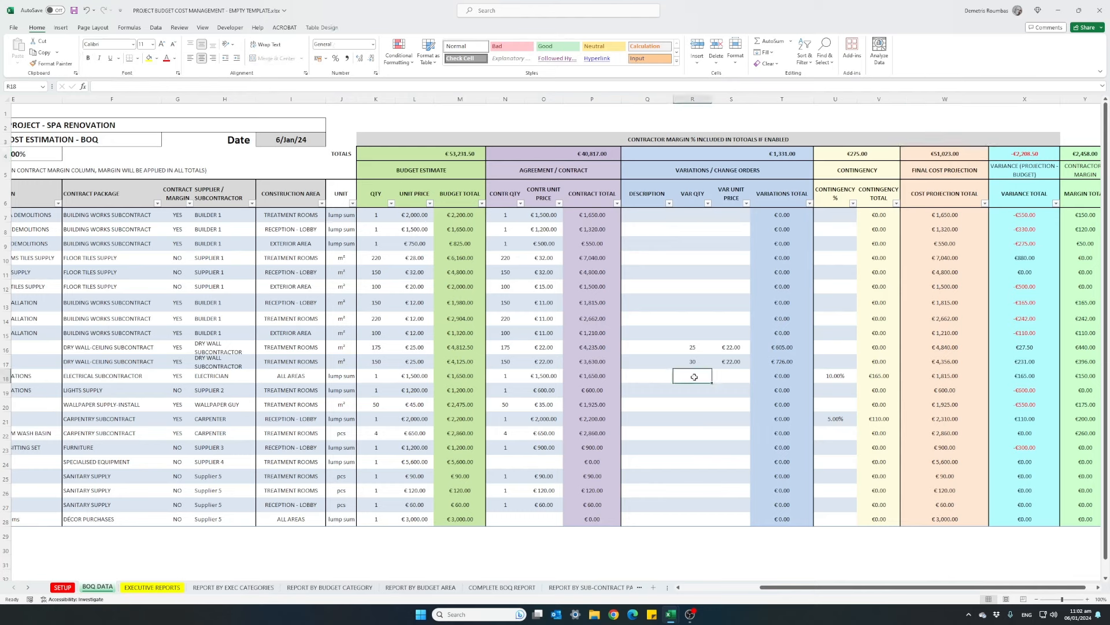
text(1)
key(Tab)
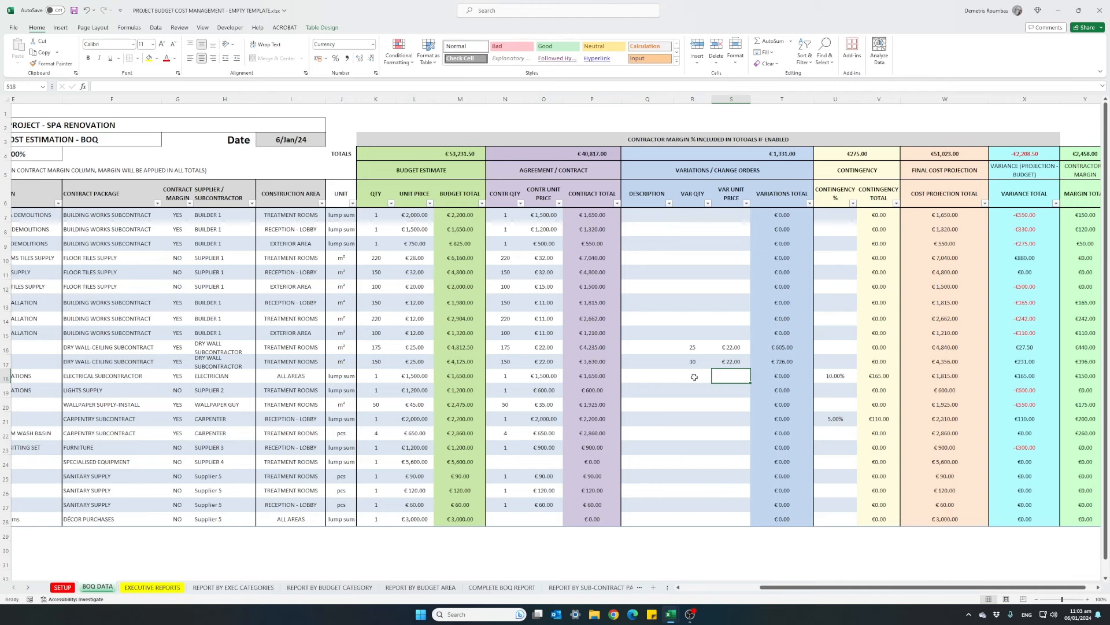
text(500)
key(Return)
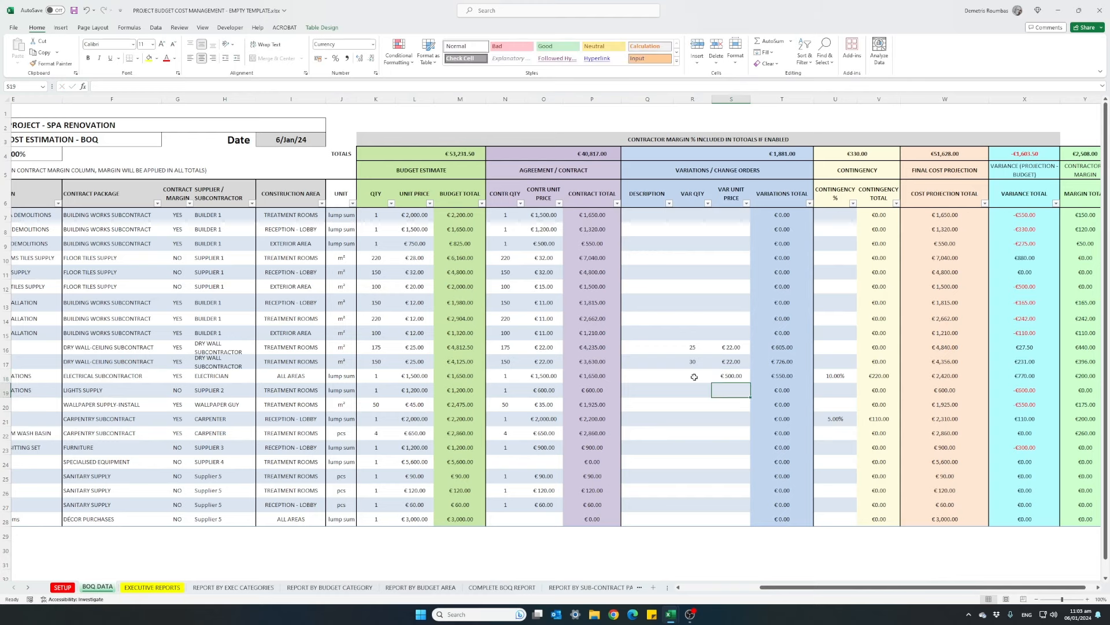
key(Up)
key(Right)
key(Right)
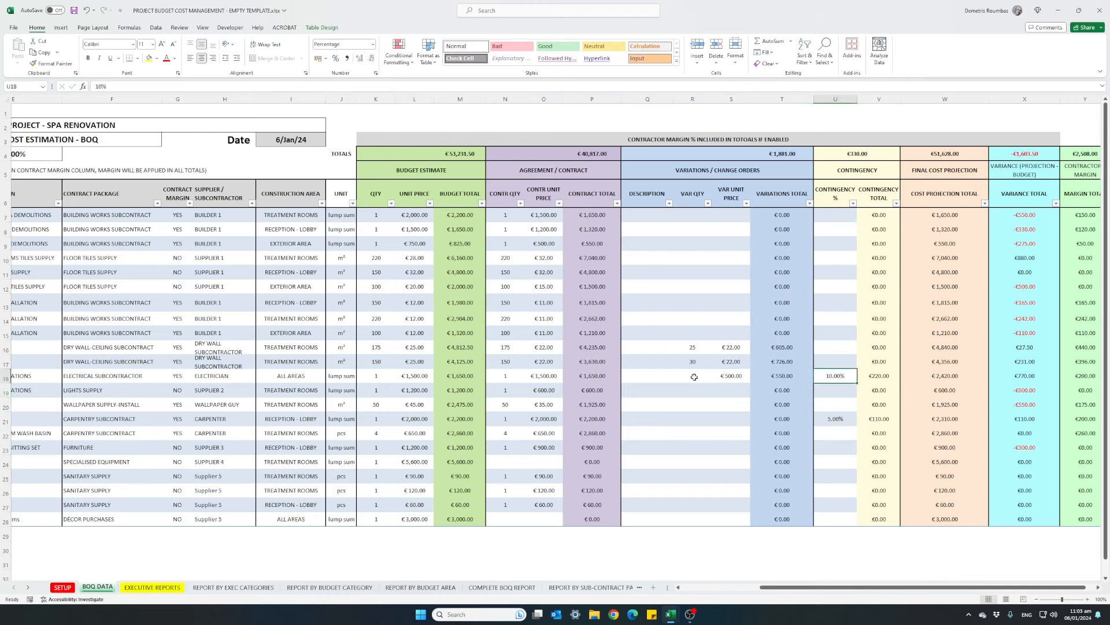
key(Left)
key(Left)
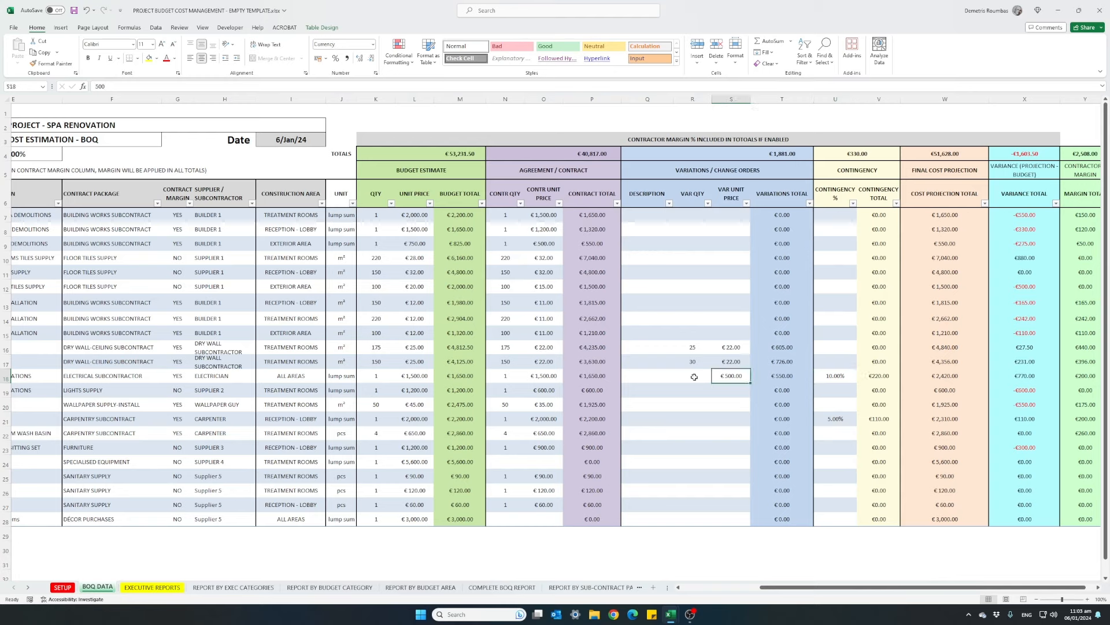
click(694, 376)
text(1)
drag(682, 379, 730, 377)
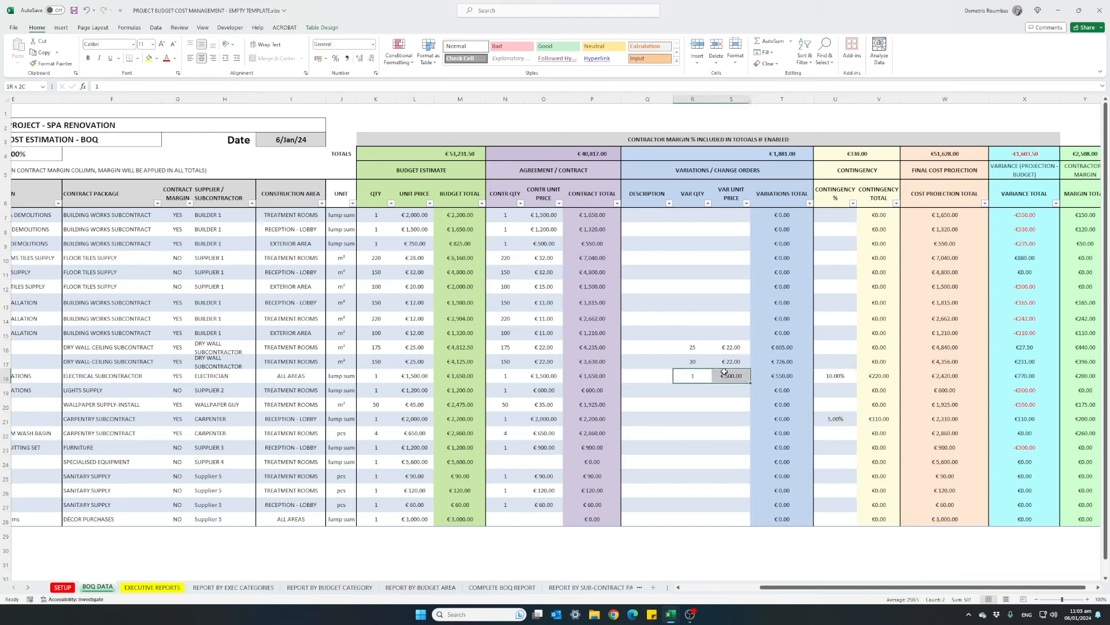
Step: Set the electrical subcontractor item's contingency to 0% in U18
click(825, 379)
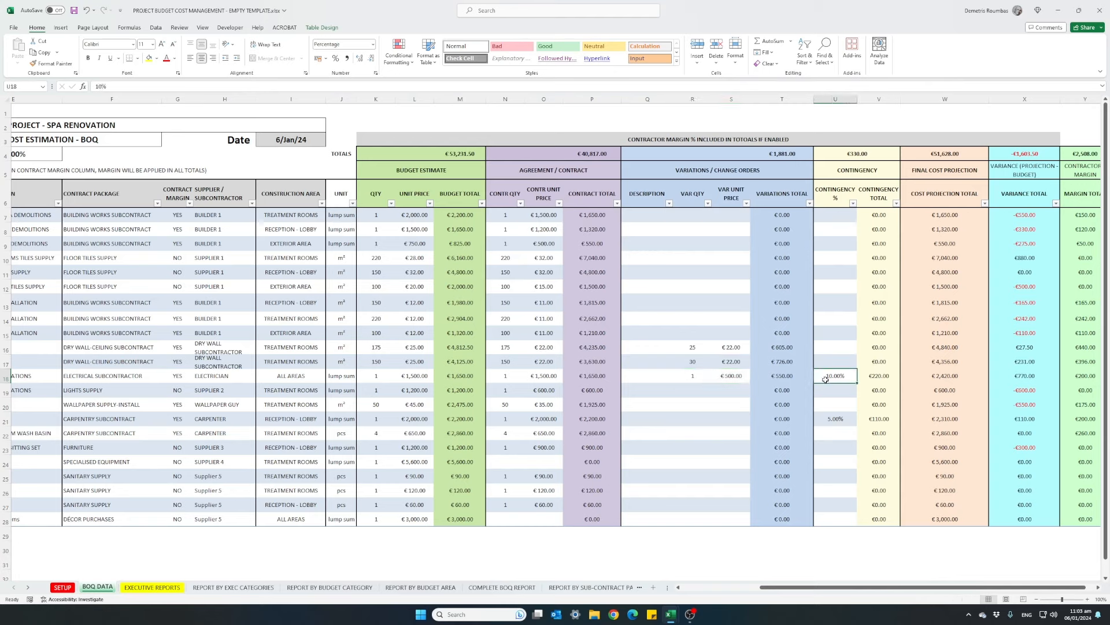
text(0)
key(Return)
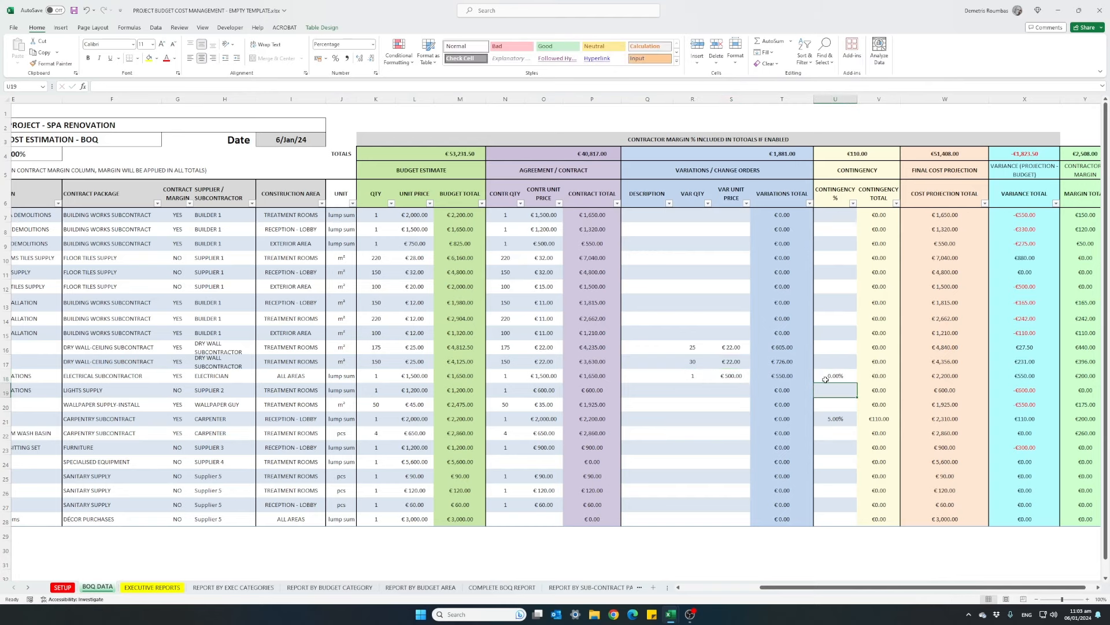
click(825, 379)
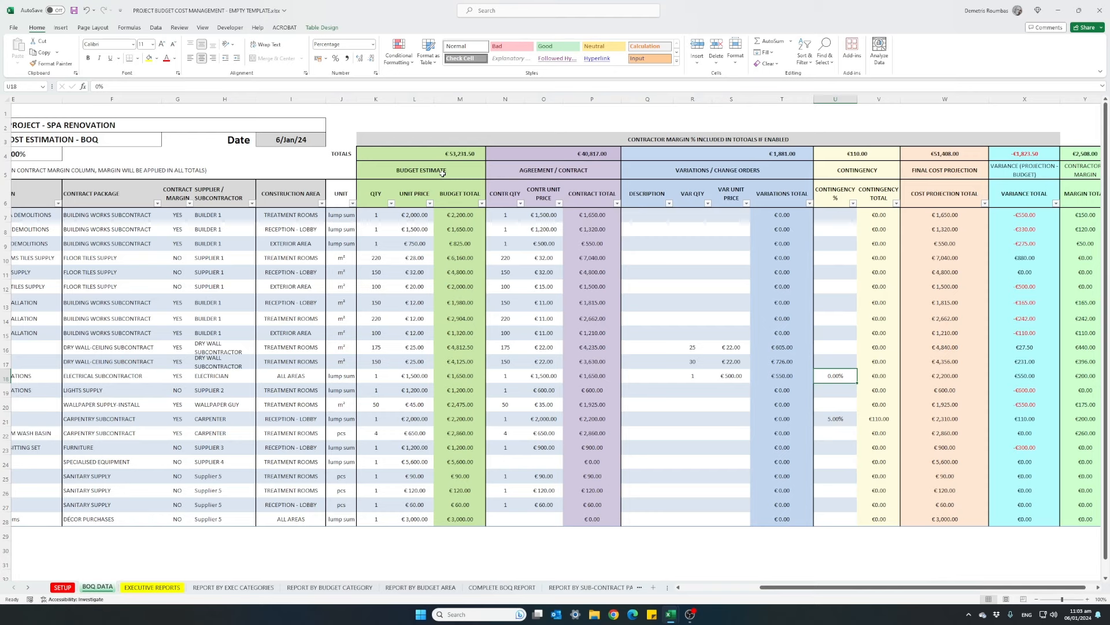
Step: Compare the budget totals with the cost projection totals of the specialised equipment and décor purchases items
click(443, 466)
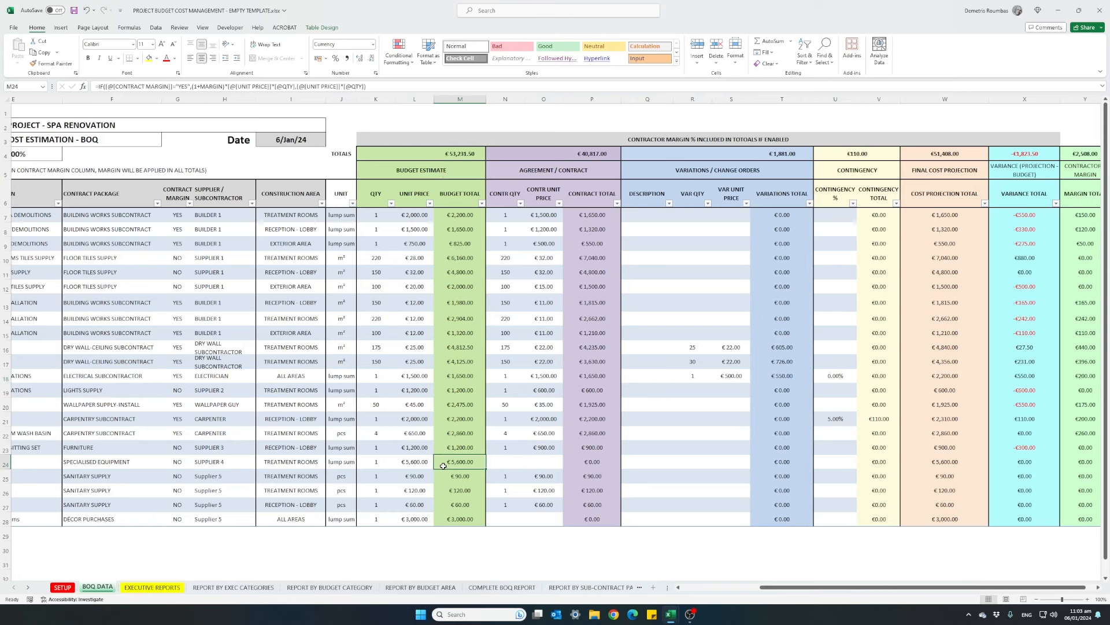
ctrl+click(449, 518)
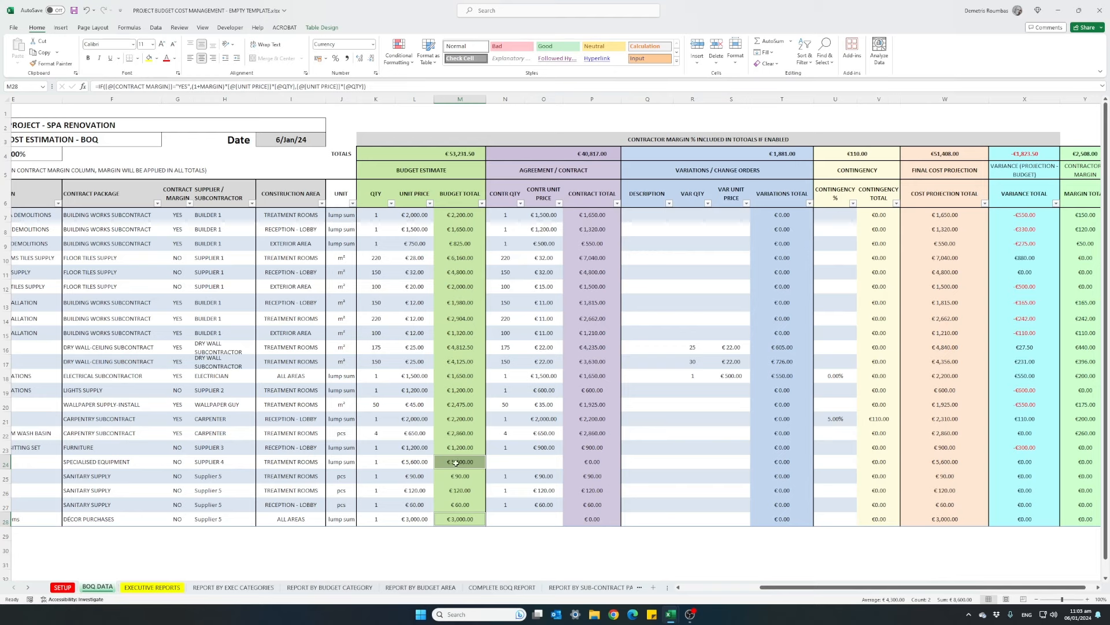
click(915, 463)
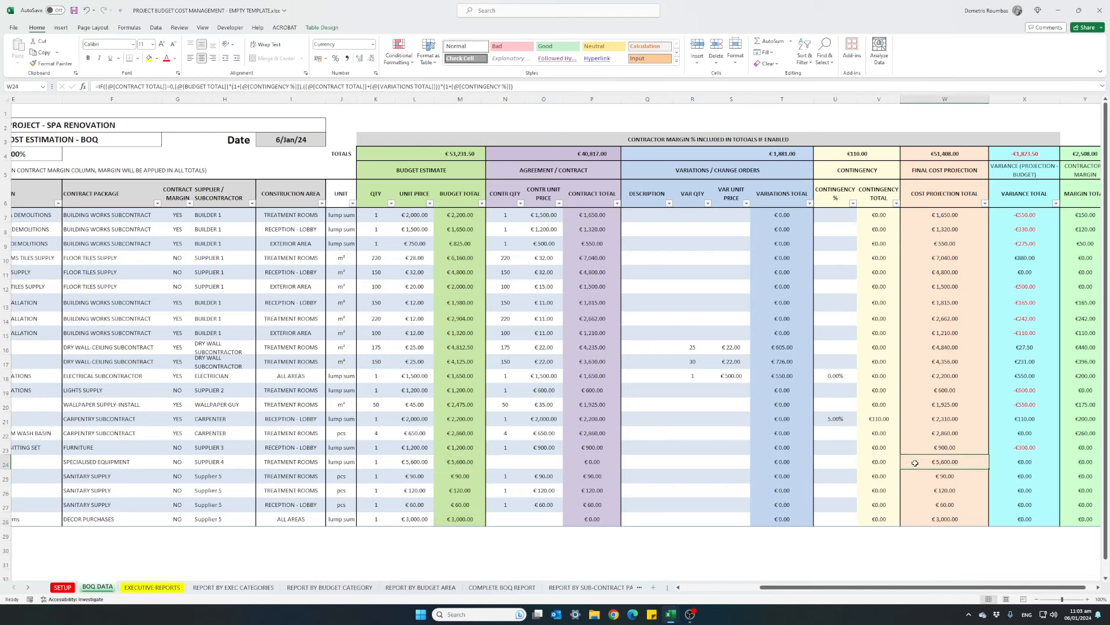
ctrl+click(928, 519)
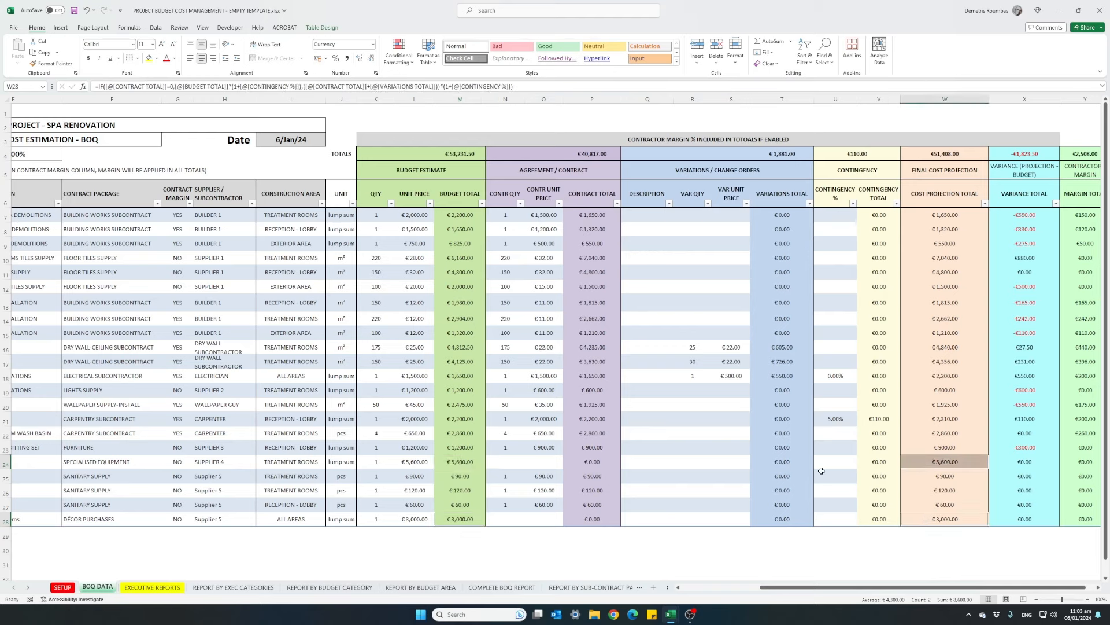
click(691, 462)
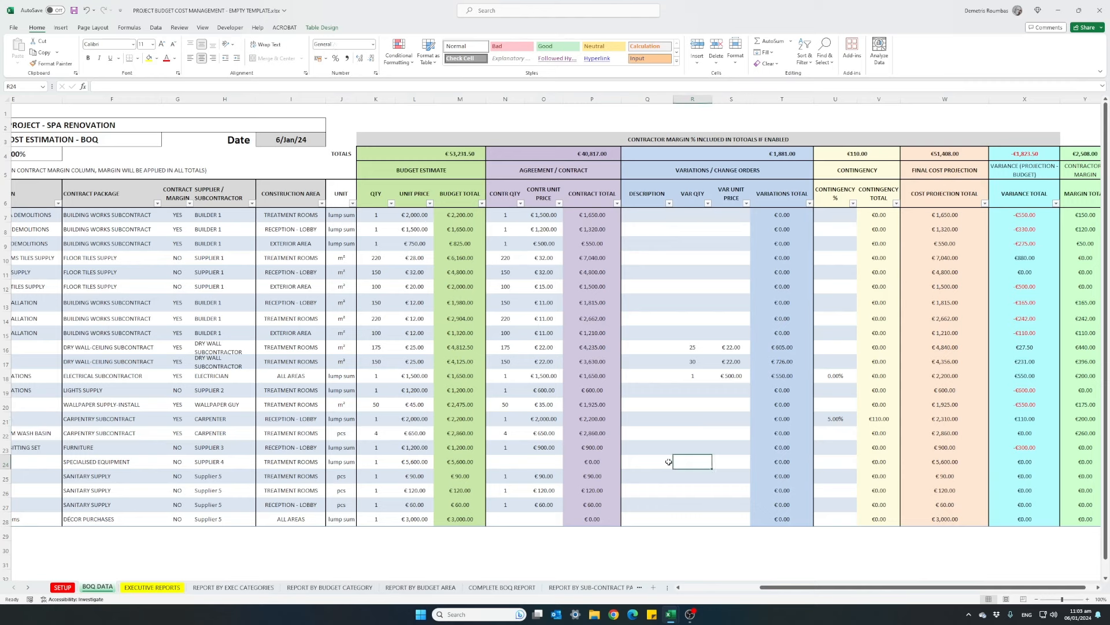
Step: Enter a contract quantity of 1 and a contract unit price of 5000 for the specialised equipment item in N24:O24
click(501, 463)
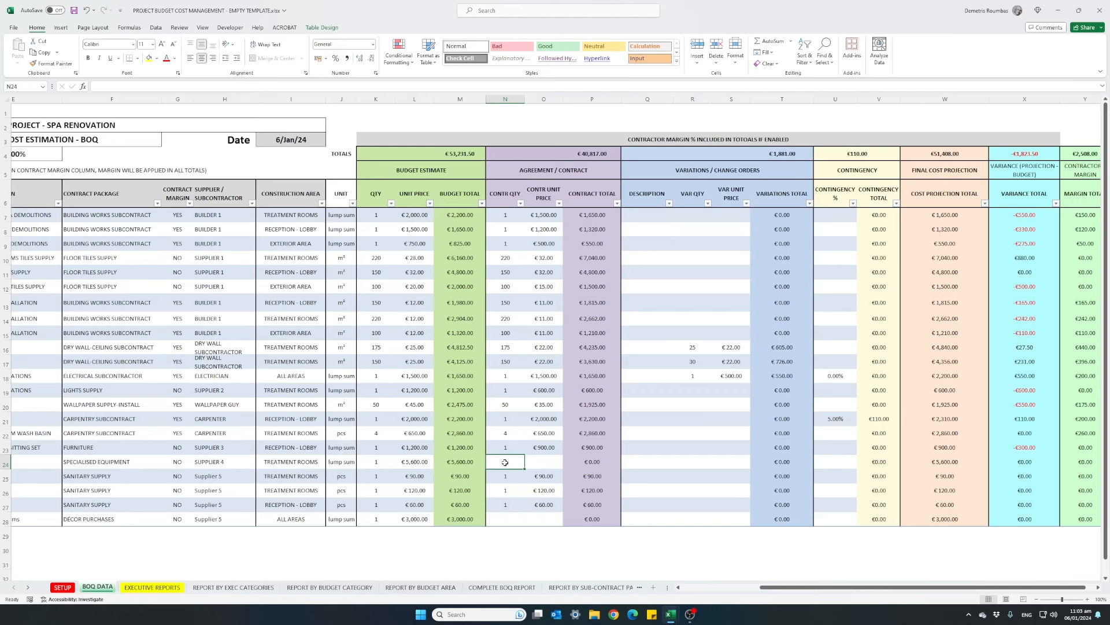
key(Tab)
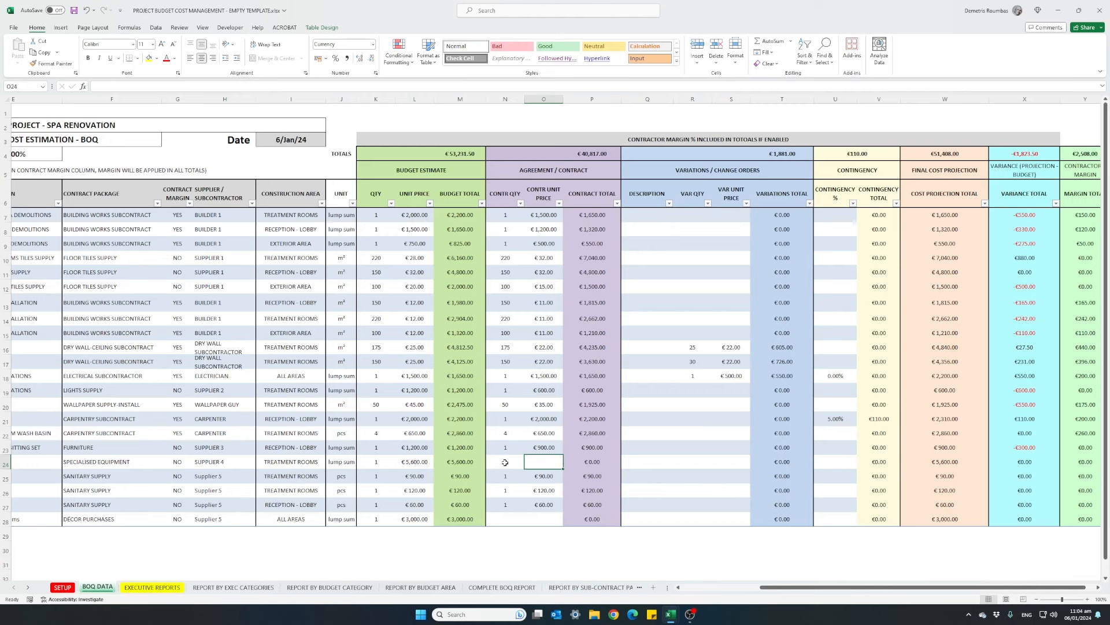
text(5000)
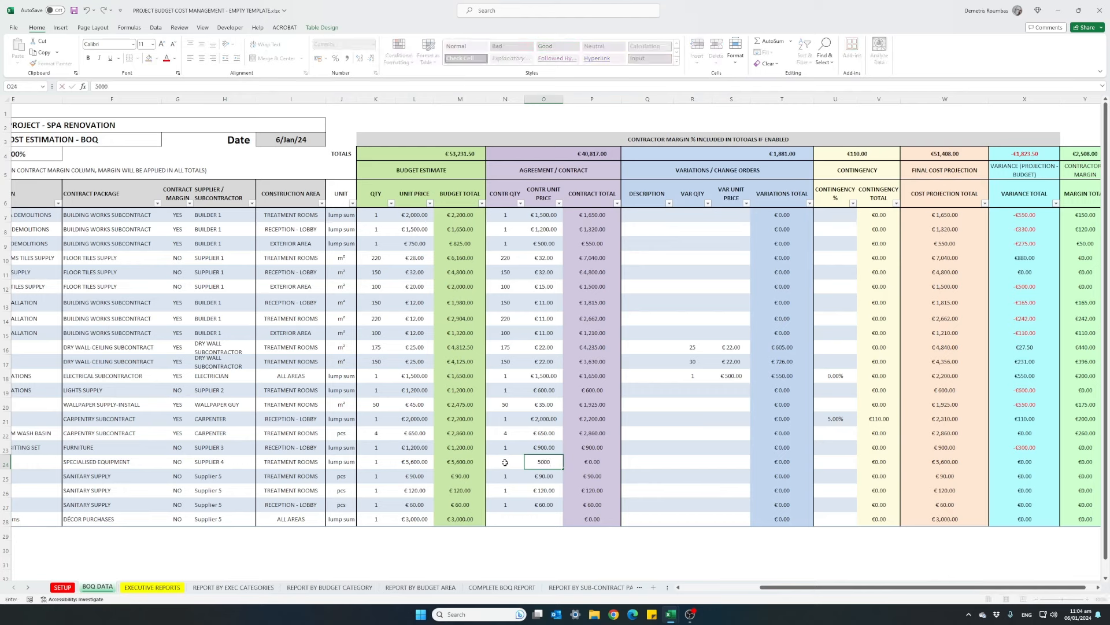
key(Return)
Step: Enter a contract quantity of 1 and a contract unit price of 4000 for the décor purchases item in N28:O28
key(Down)
key(Down)
key(Down)
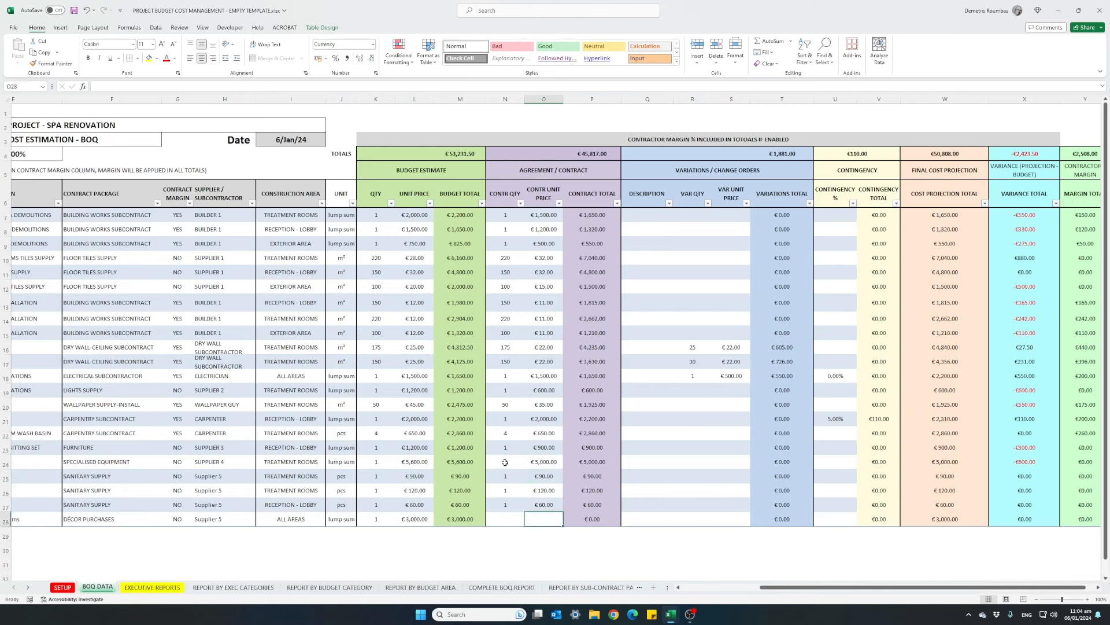
key(Left)
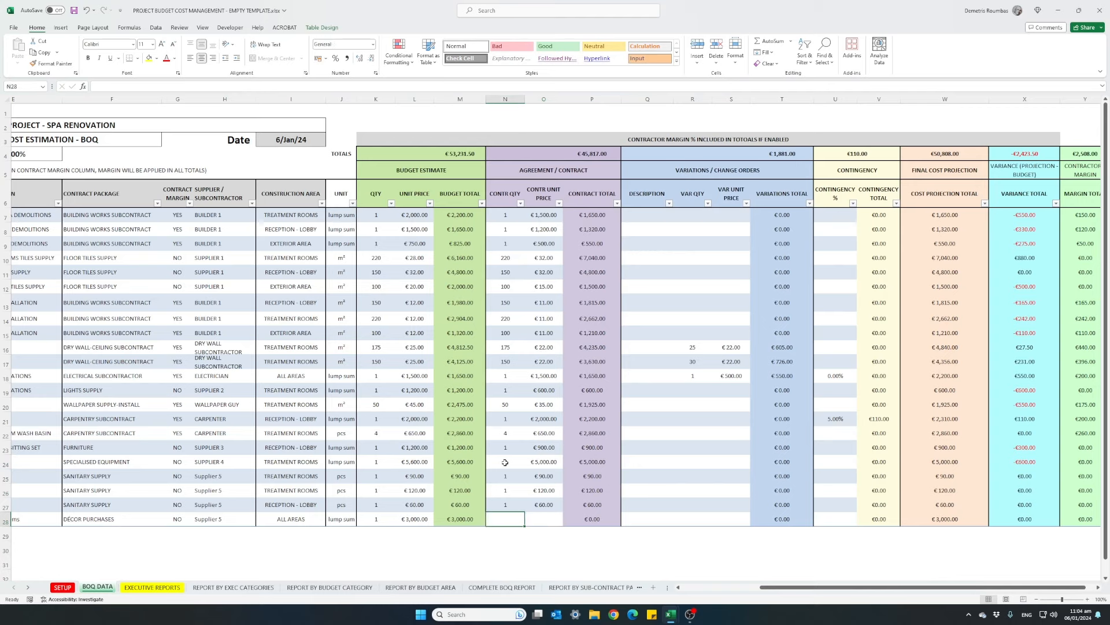
text(1)
key(Tab)
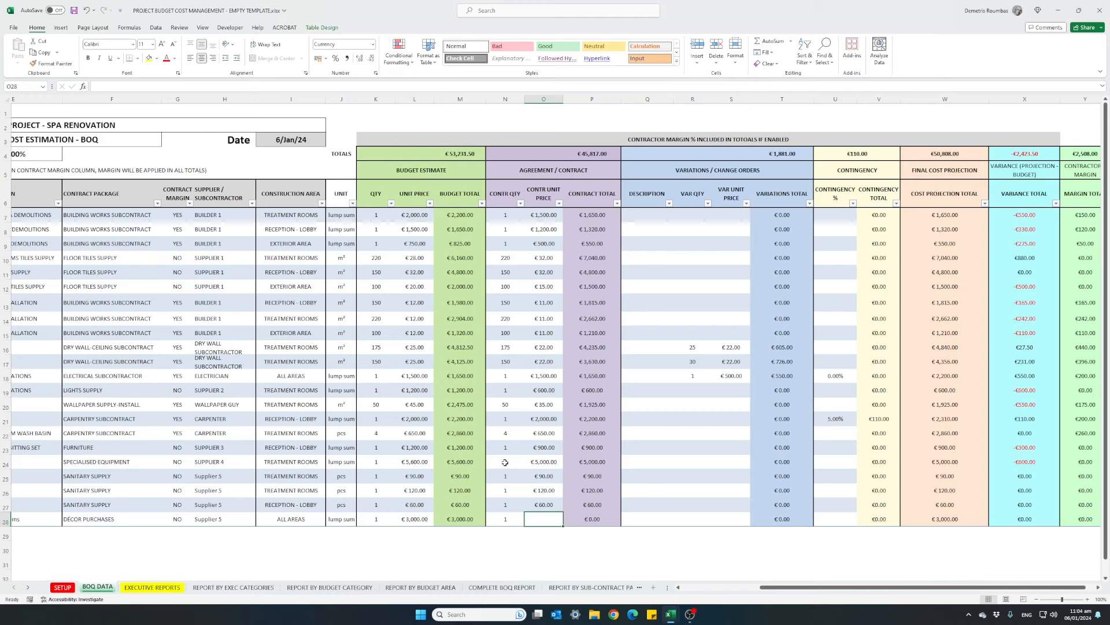
text(4000)
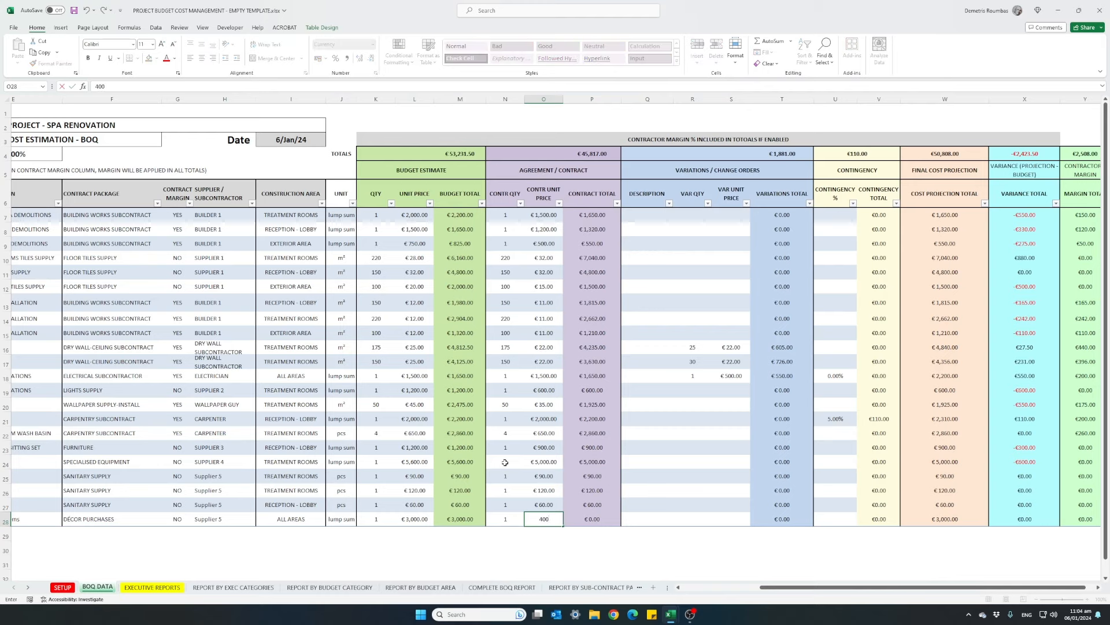
key(Return)
Step: Inspect the cost projection total of the décor purchases item in W28
key(Up)
key(Right)
key(Right)
key(Right)
key(Right)
key(Right)
key(Right)
key(Right)
key(Right)
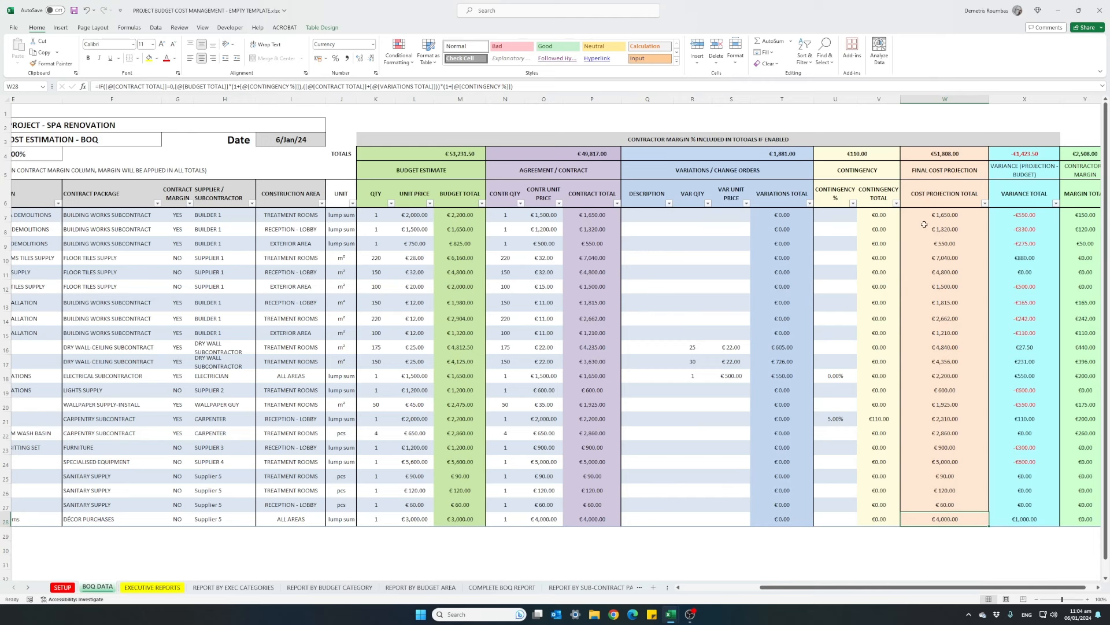
Step: Check the overall final cost projection in W4 and the contractor's margin total in Y4
click(908, 175)
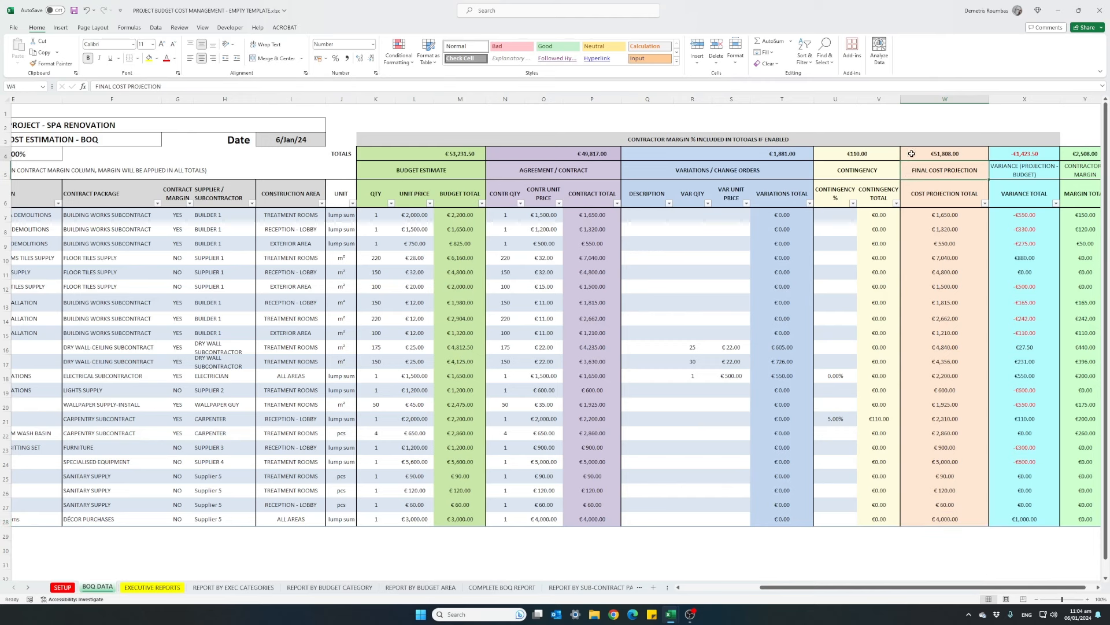
click(912, 153)
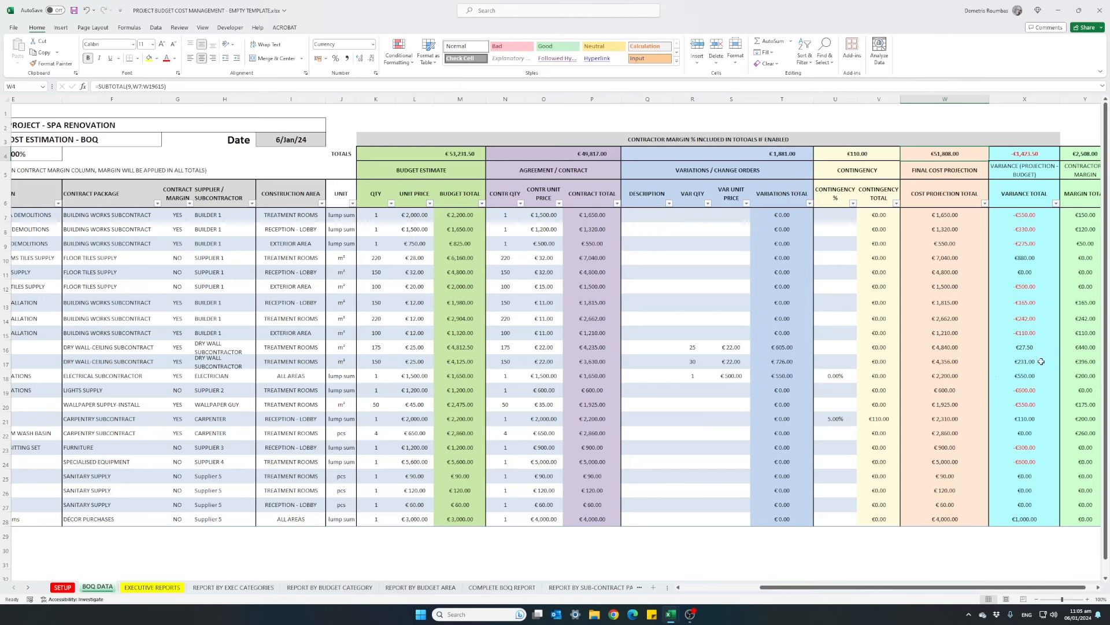
click(1071, 174)
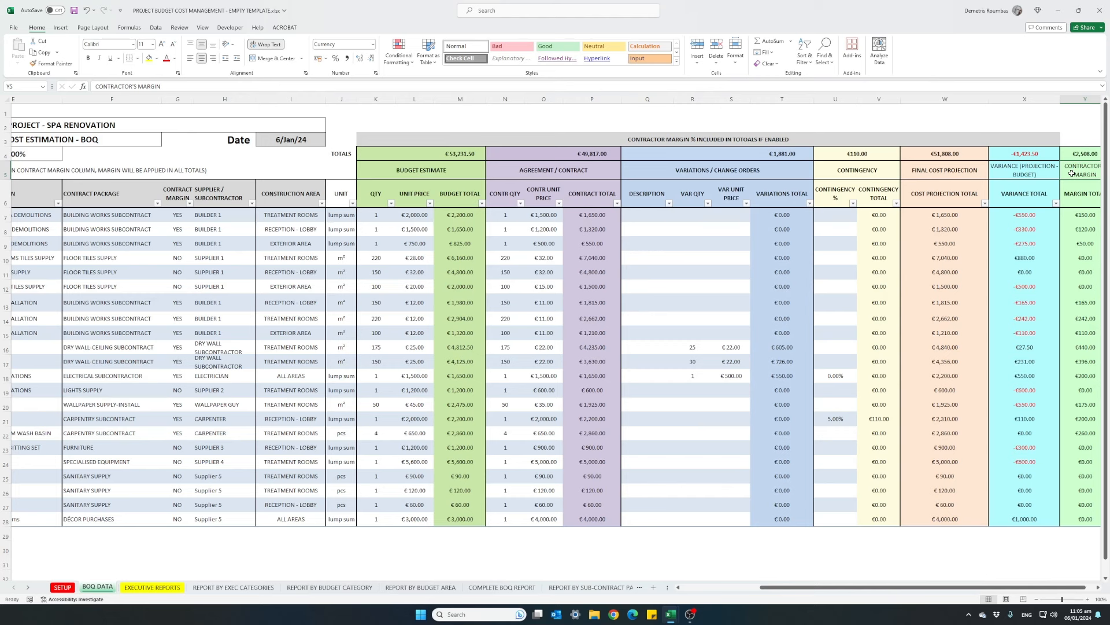
click(1069, 157)
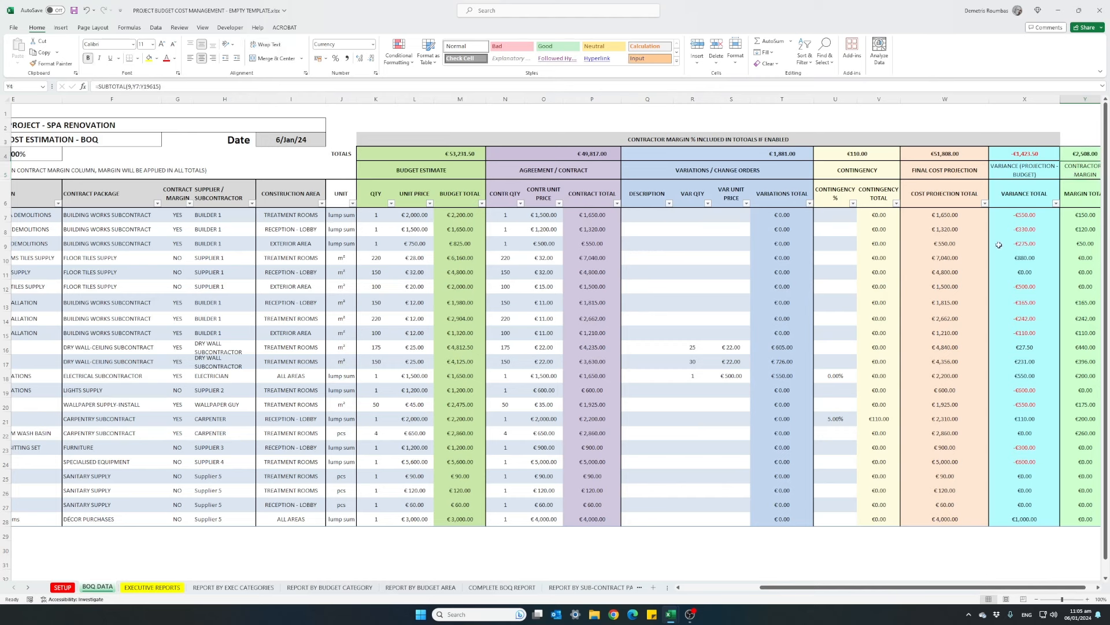
Step: Refresh the pivot tables on the EXECUTIVE REPORTS sheet and close the PivotTable field list
click(157, 587)
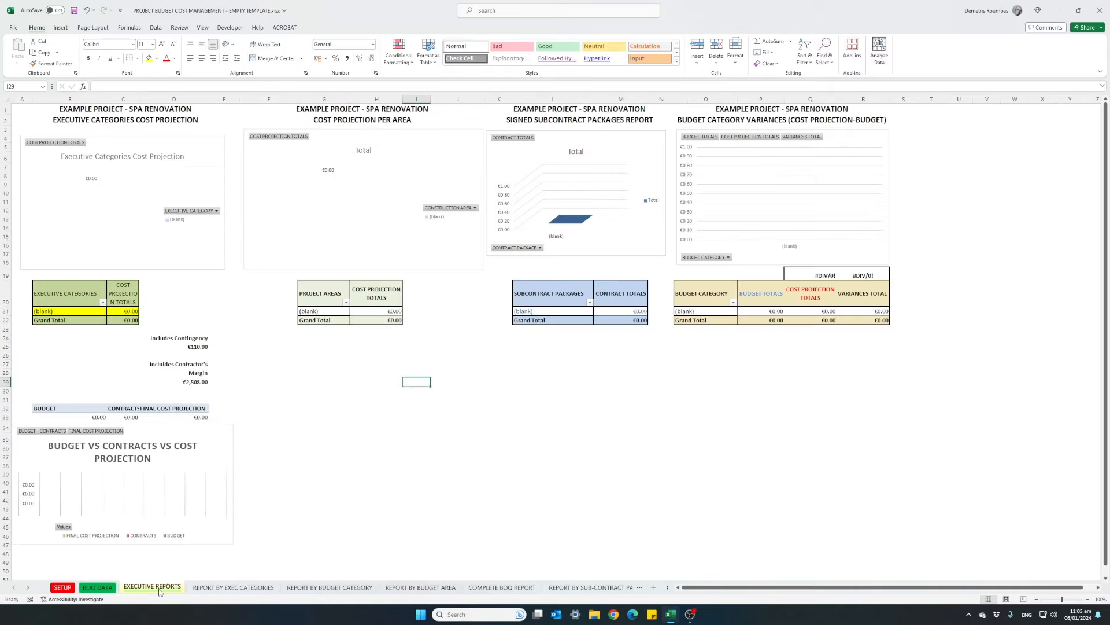
right_click(118, 310)
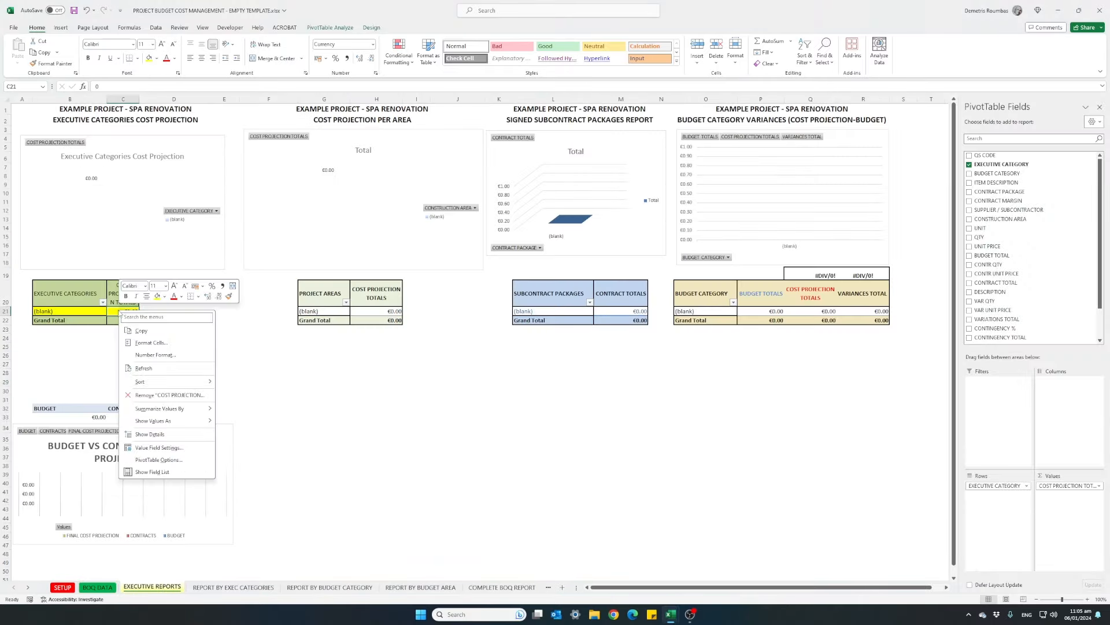
click(154, 374)
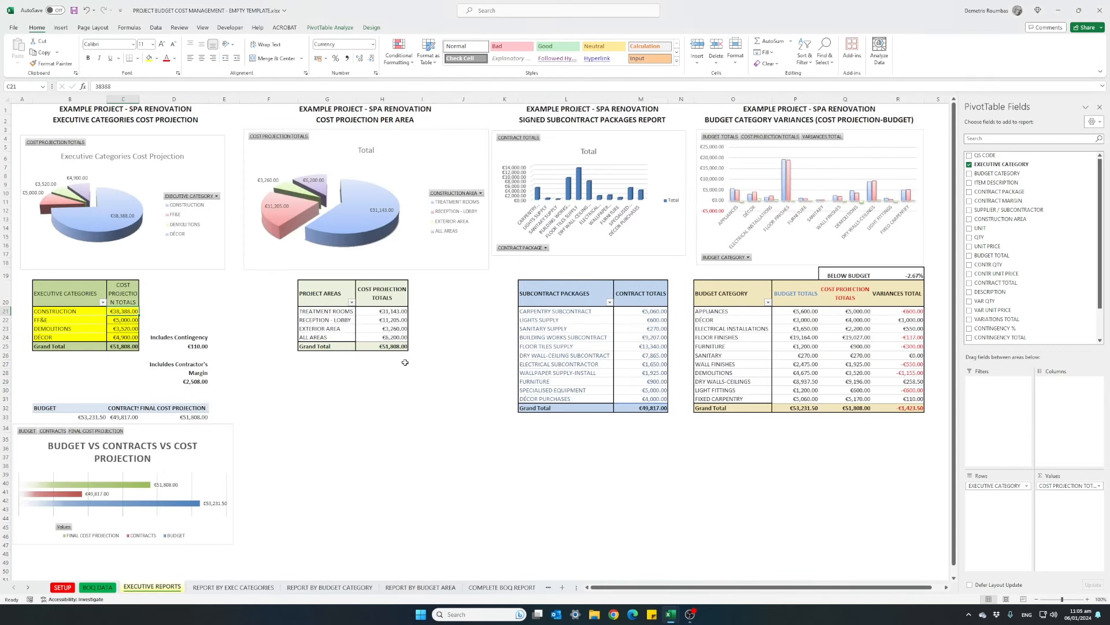
click(1100, 107)
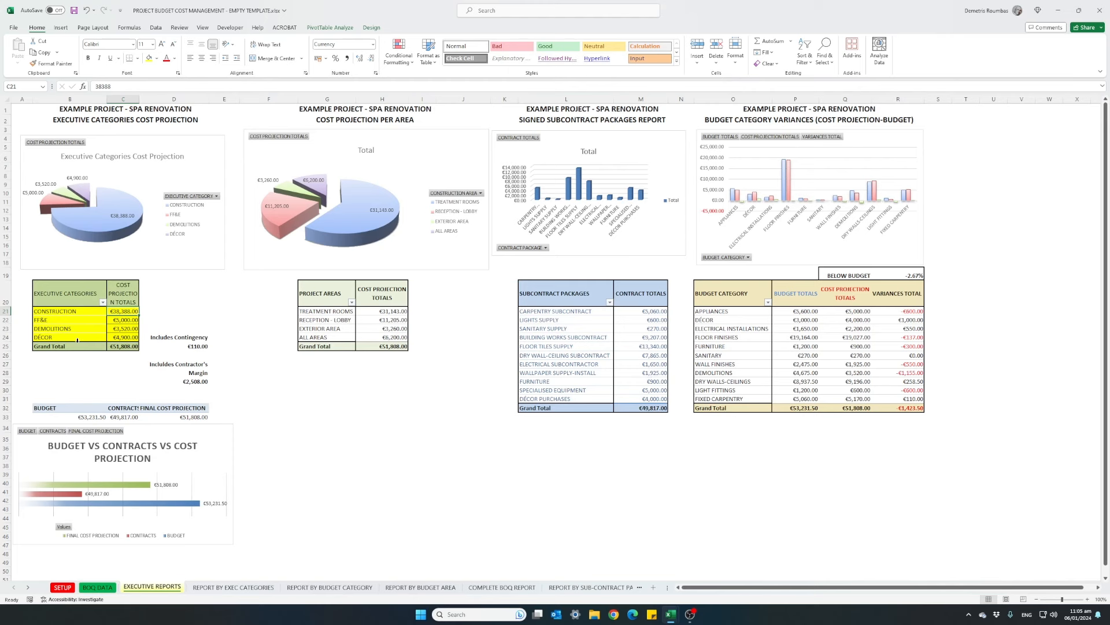
Step: Review the included contingency and contractor's margin, the treatment rooms cost projection, and the décor and demolitions variances in the executive reports
click(182, 349)
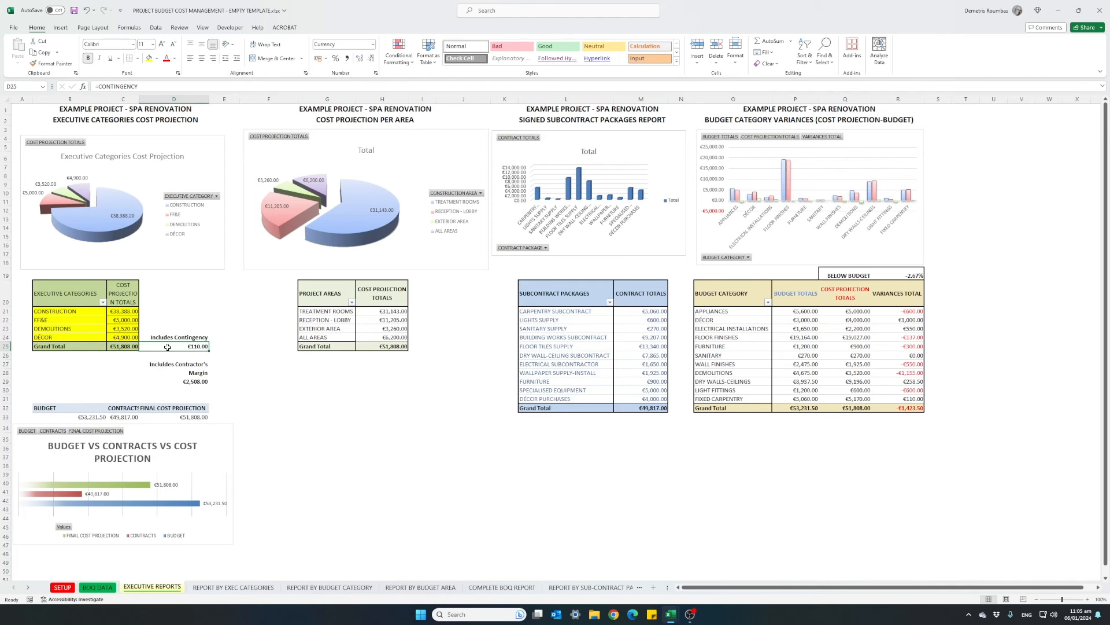
click(172, 383)
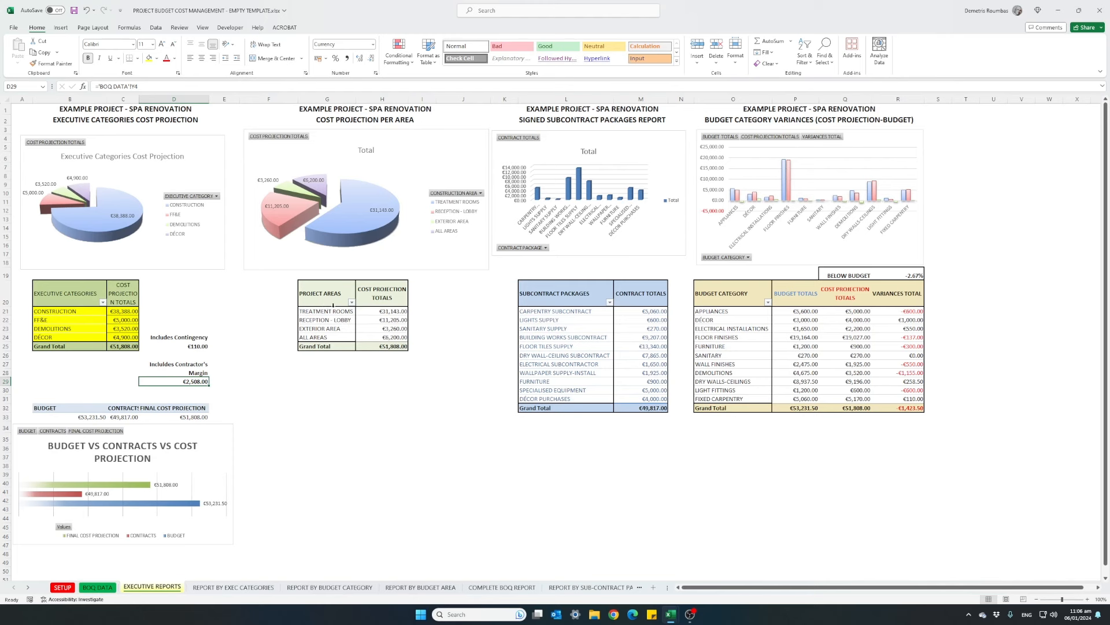
click(362, 312)
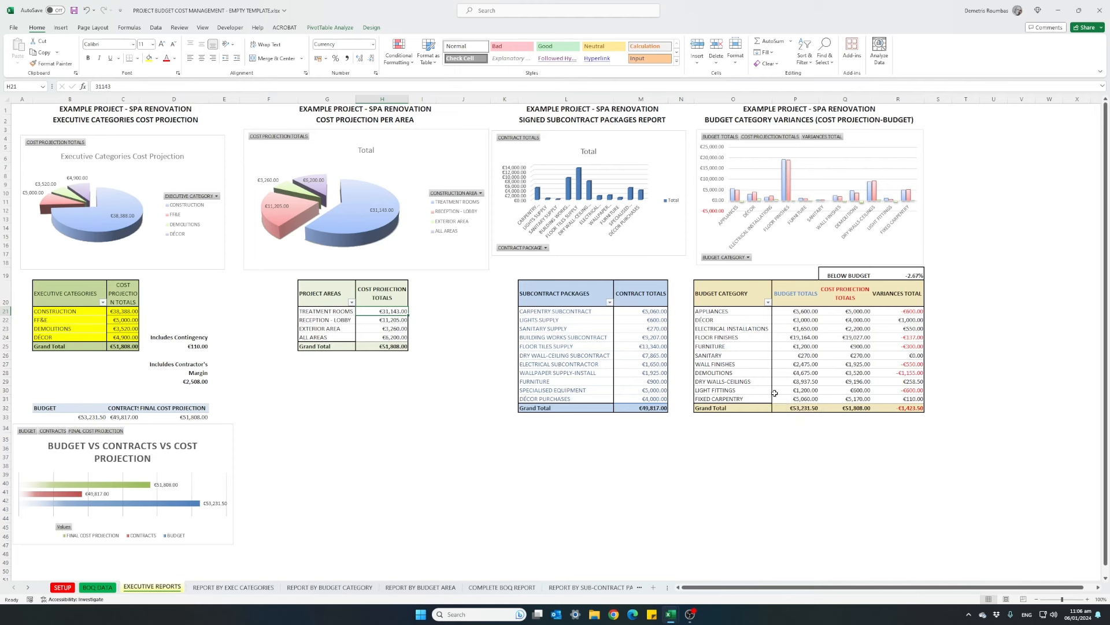
click(886, 320)
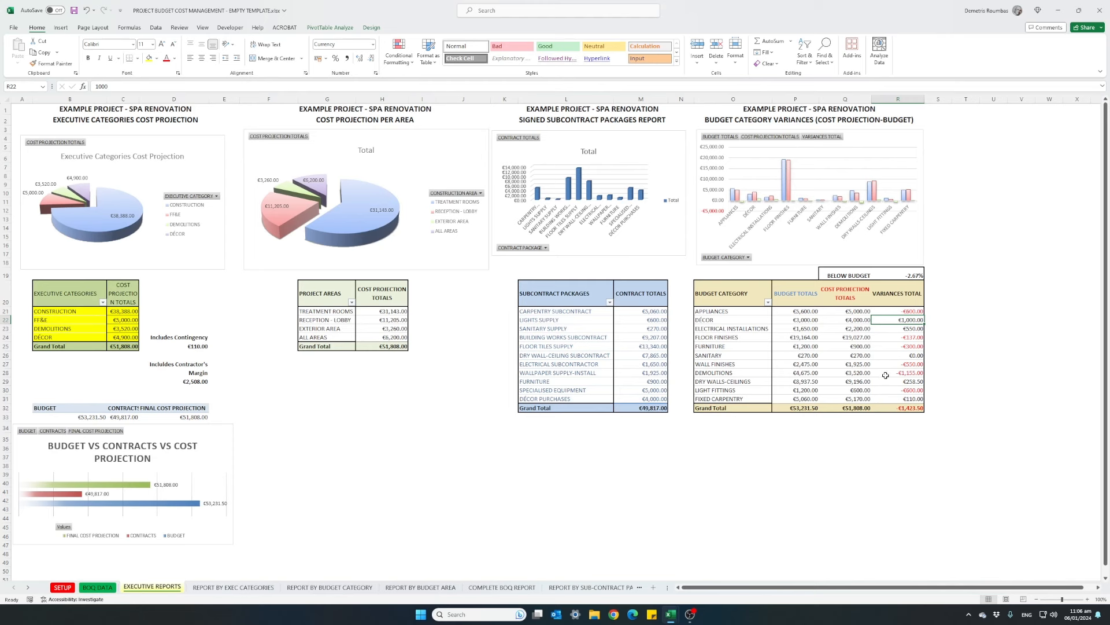
click(743, 373)
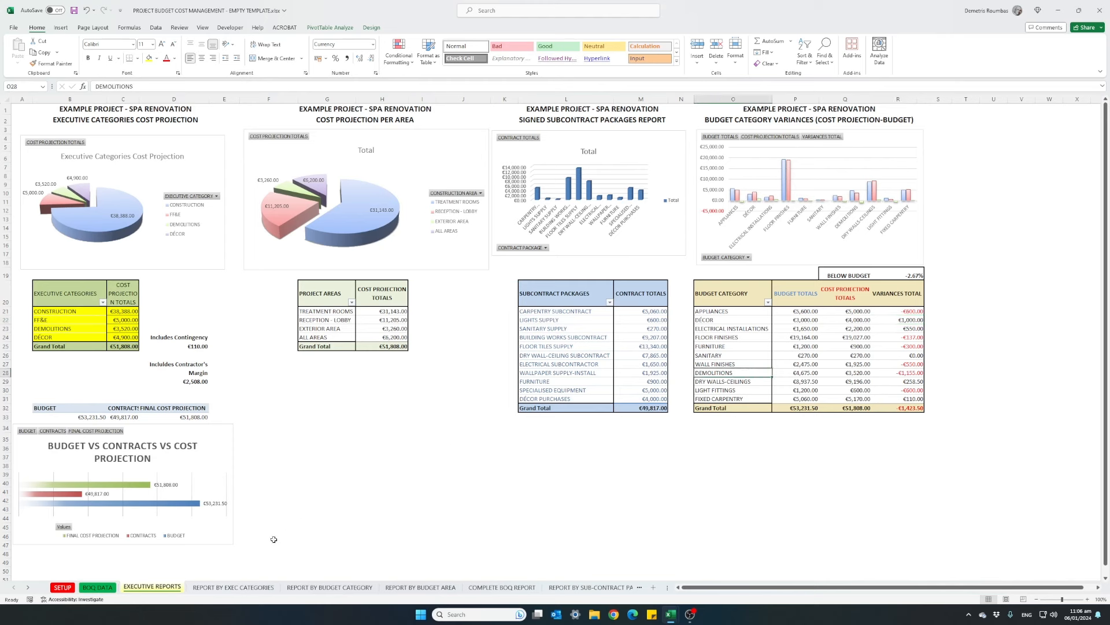
Step: Review the cost reports by executive category, budget category and budget area
click(234, 587)
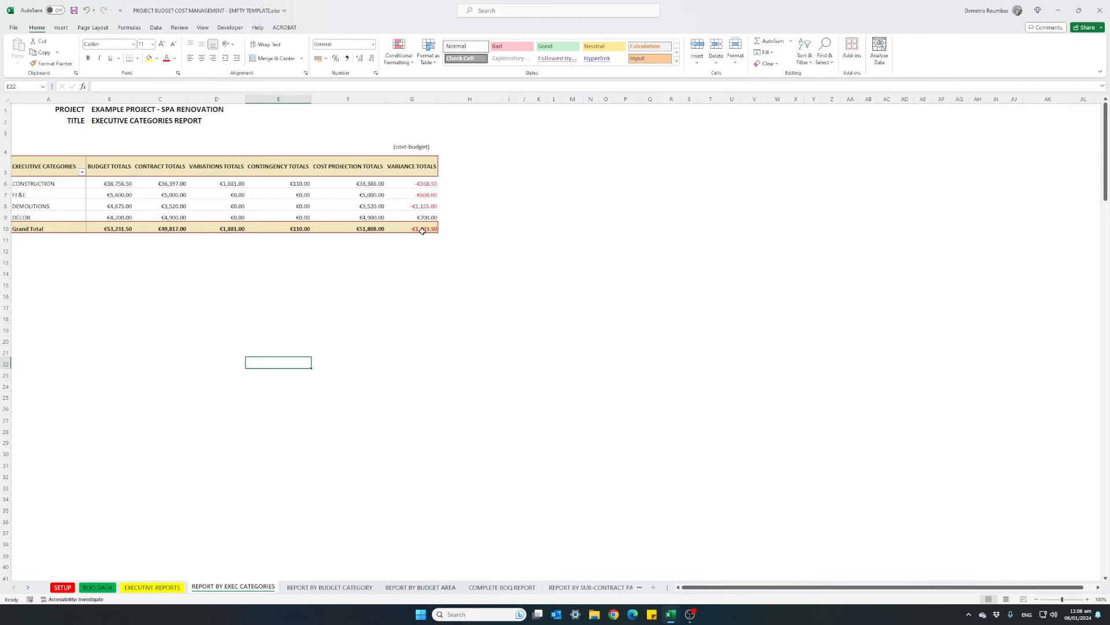
click(334, 588)
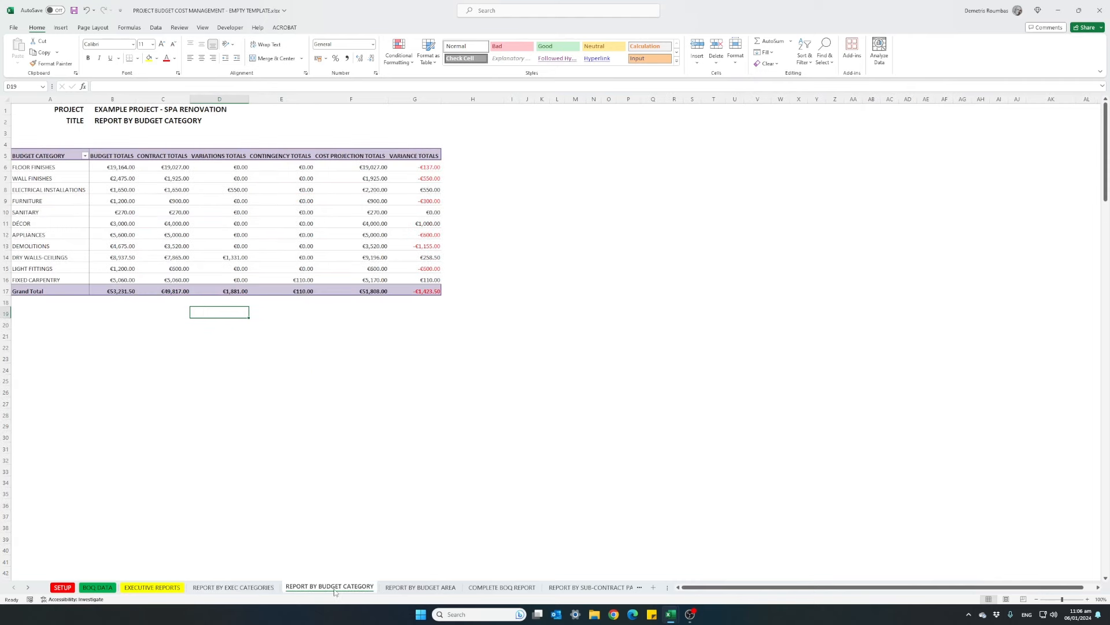
click(412, 589)
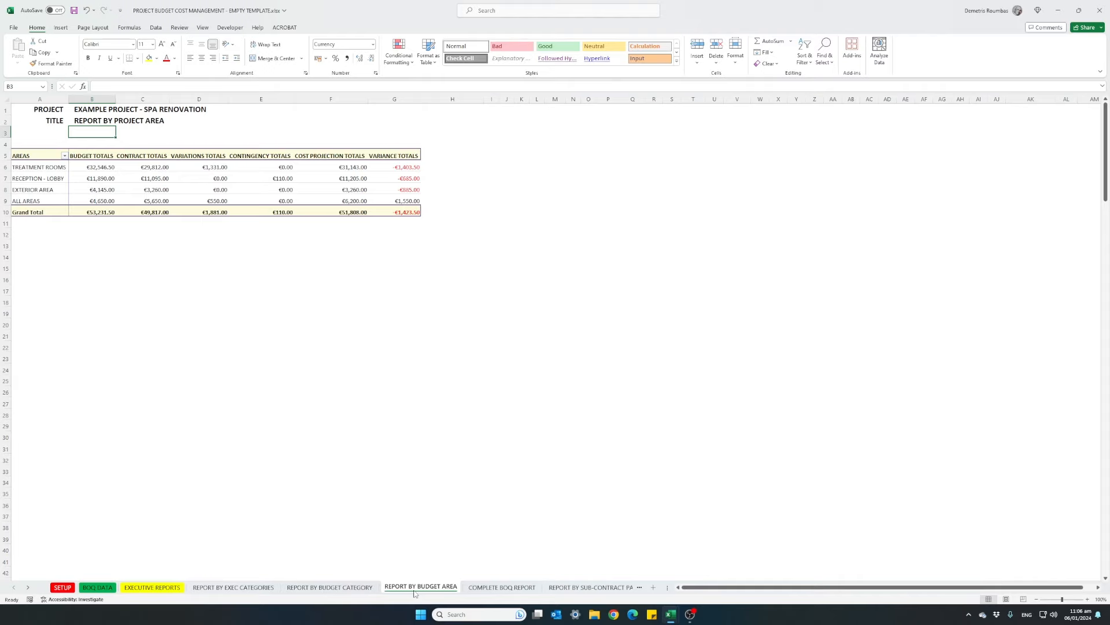
Step: Examine the complete BOQ report through to its grand total and the report by sub-contract package
click(482, 589)
scroll(254, 367, down, 1)
scroll(254, 367, down, 4)
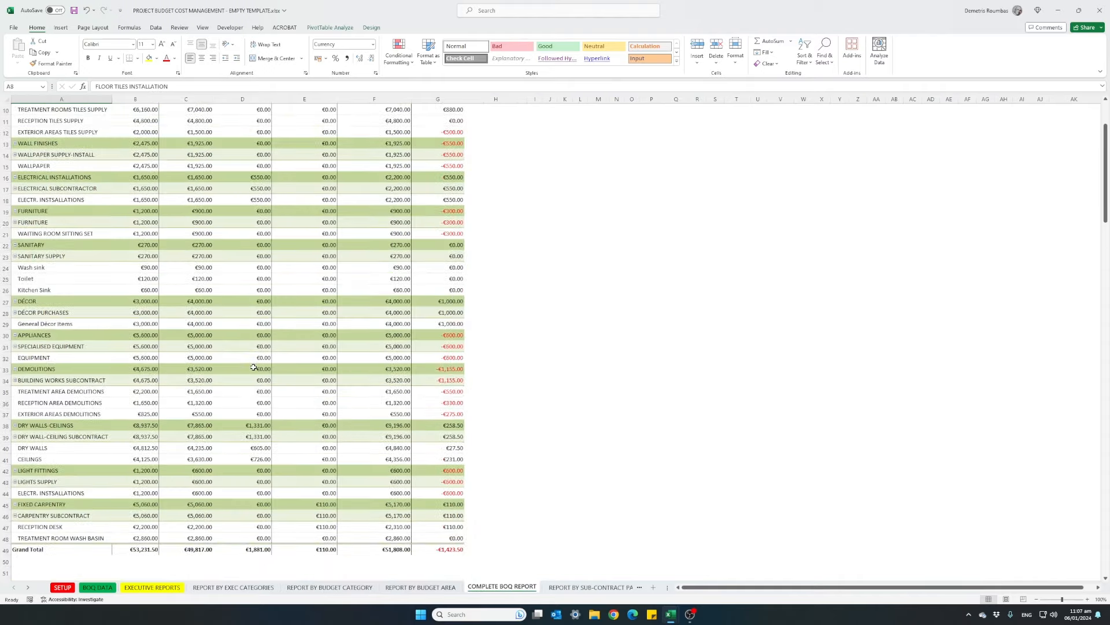
scroll(253, 367, up, 5)
scroll(253, 366, down, 4)
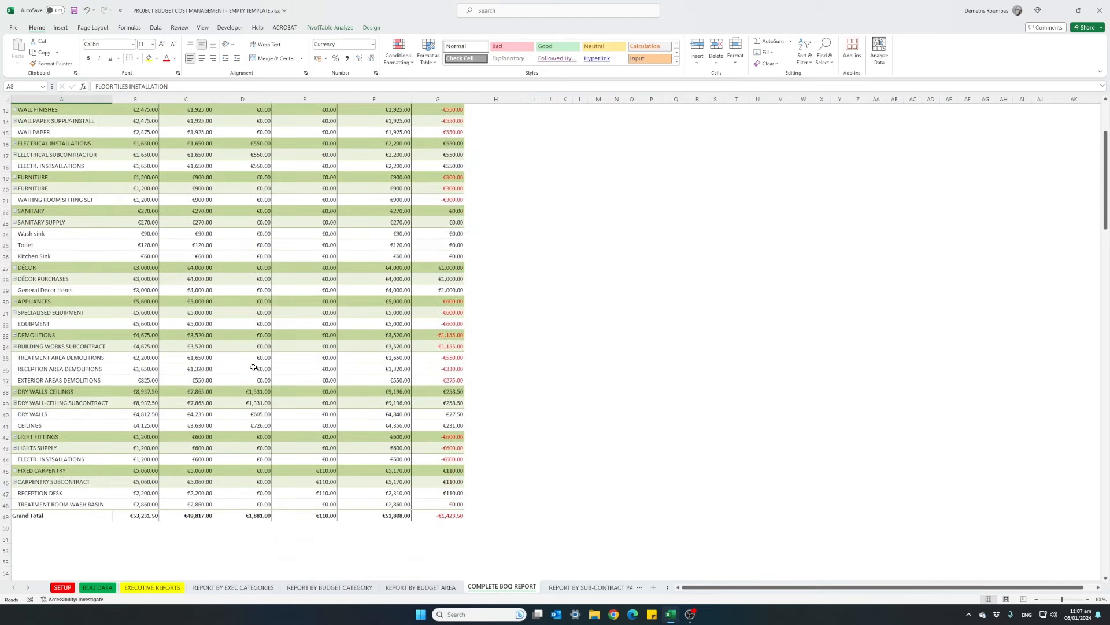
click(559, 588)
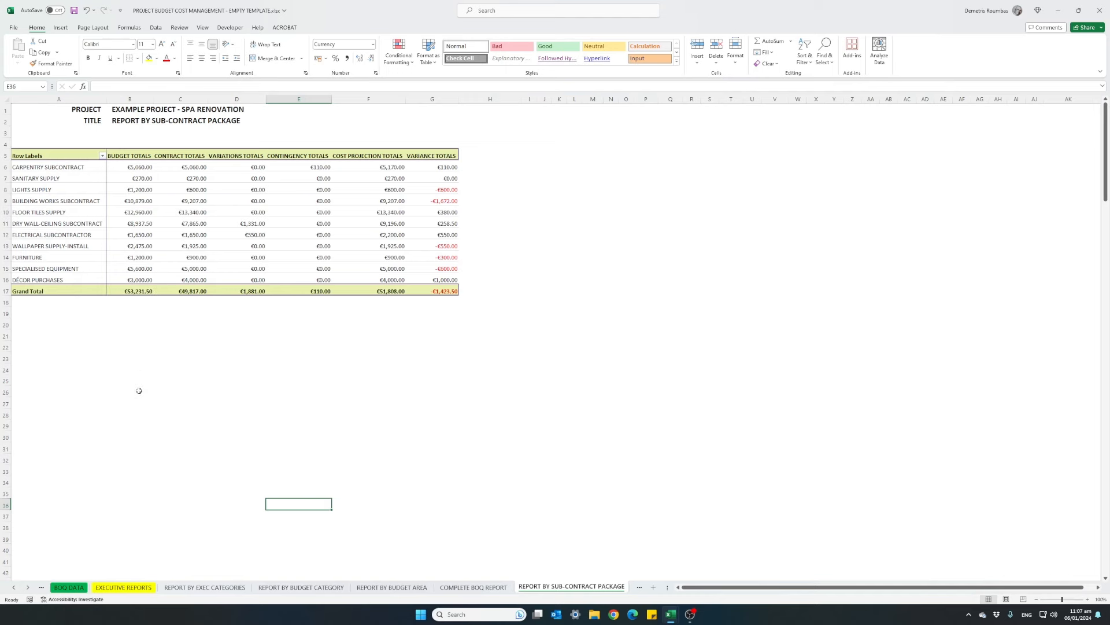
Step: Look over the item columns on the BOQ DATA sheet and the dropdown option lists on the SETUP sheet
click(75, 588)
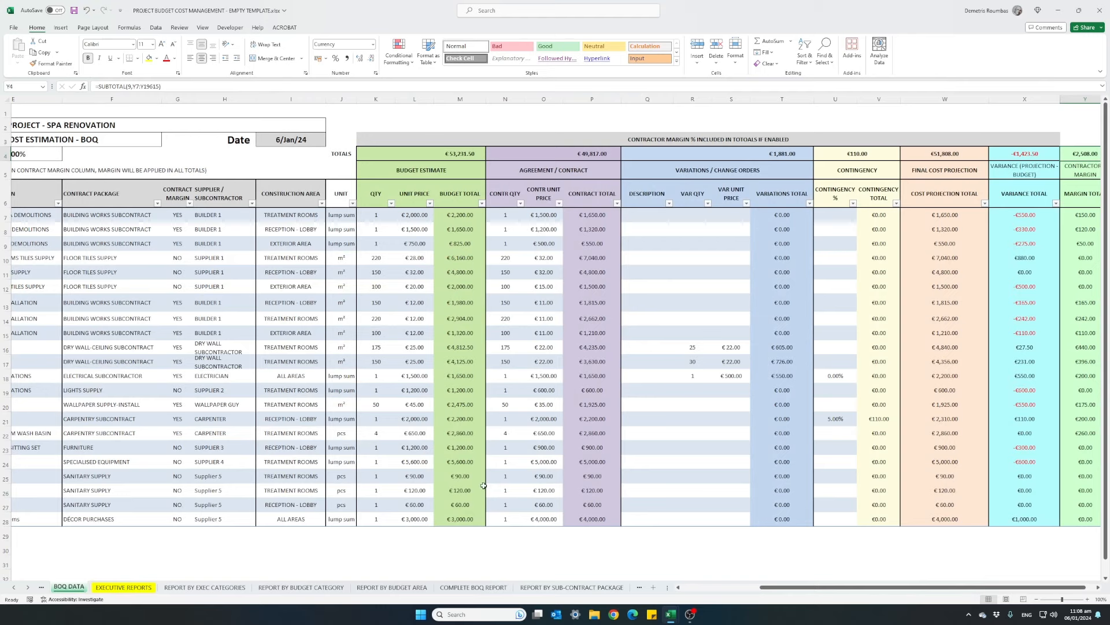
scroll(484, 485, left, 5)
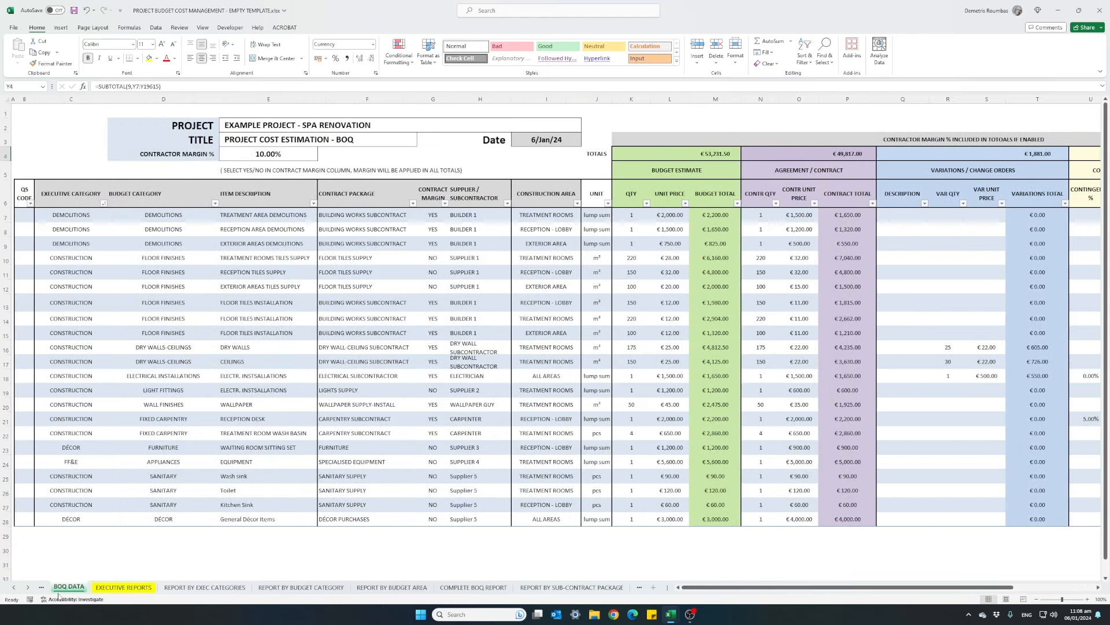
click(14, 587)
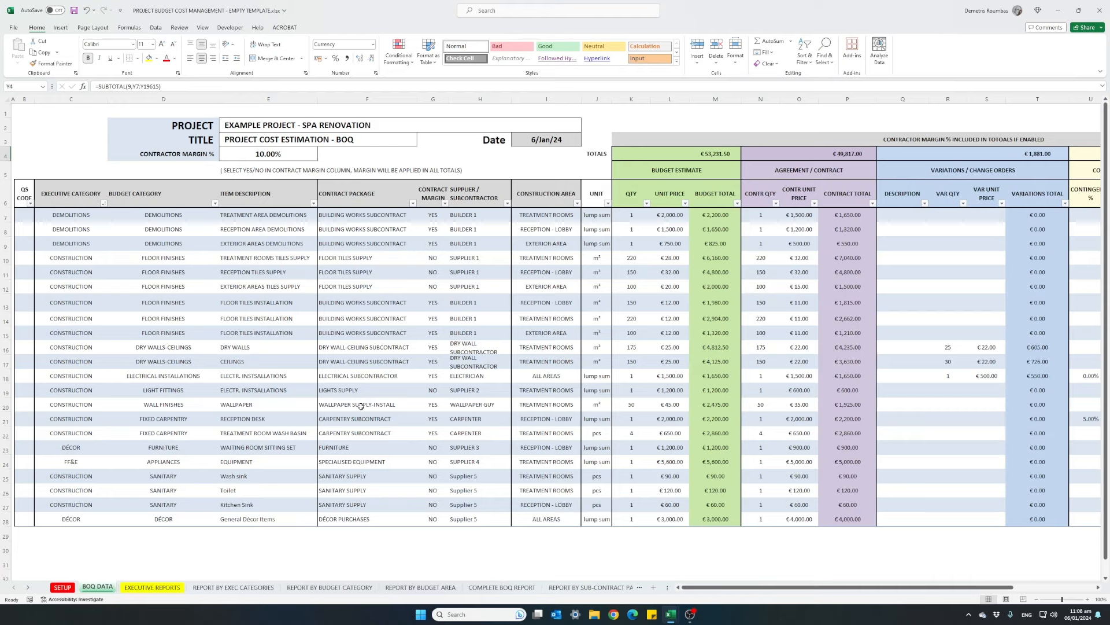
click(65, 588)
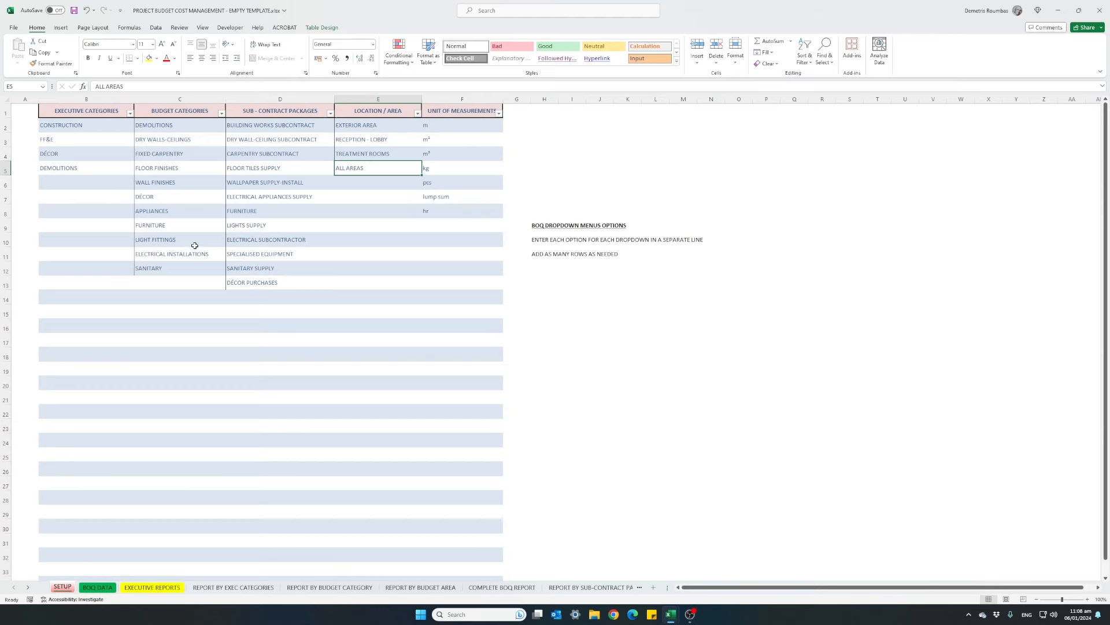
Step: Return to the BOQ DATA sheet and review the contractor margin percentage in E4 and the budget, contract, variation, contingency and projection columns
click(107, 588)
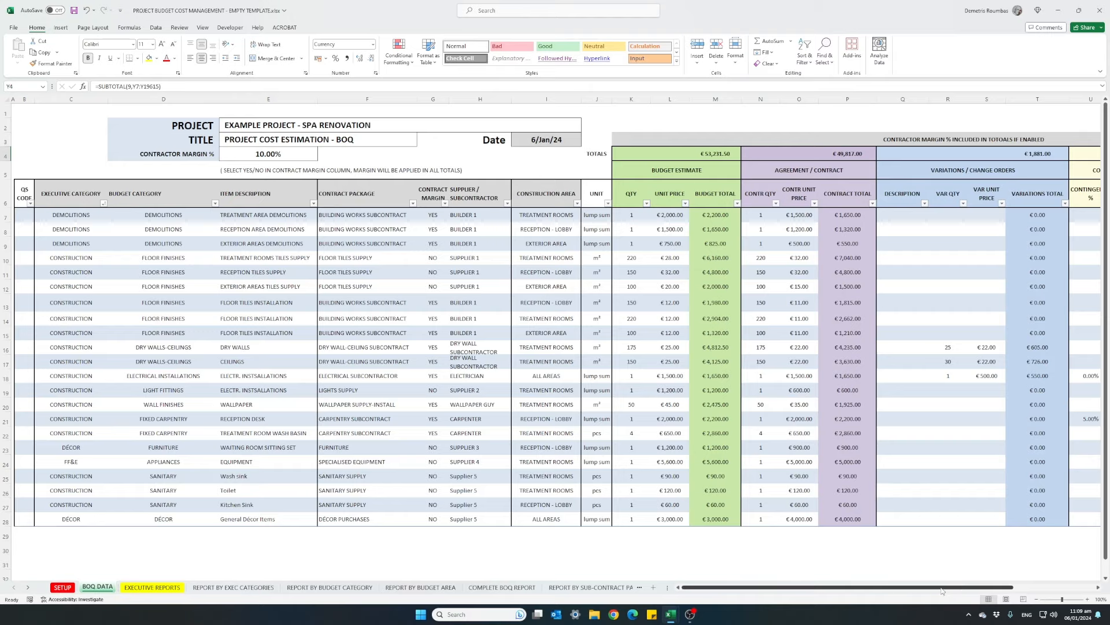
drag(941, 590, 1028, 585)
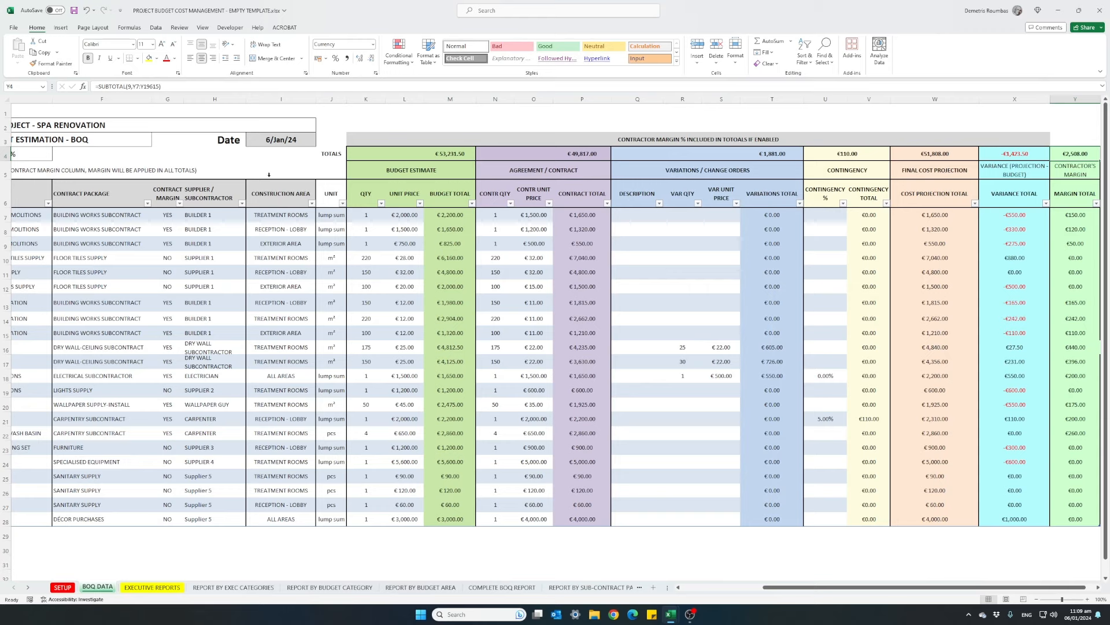
click(23, 155)
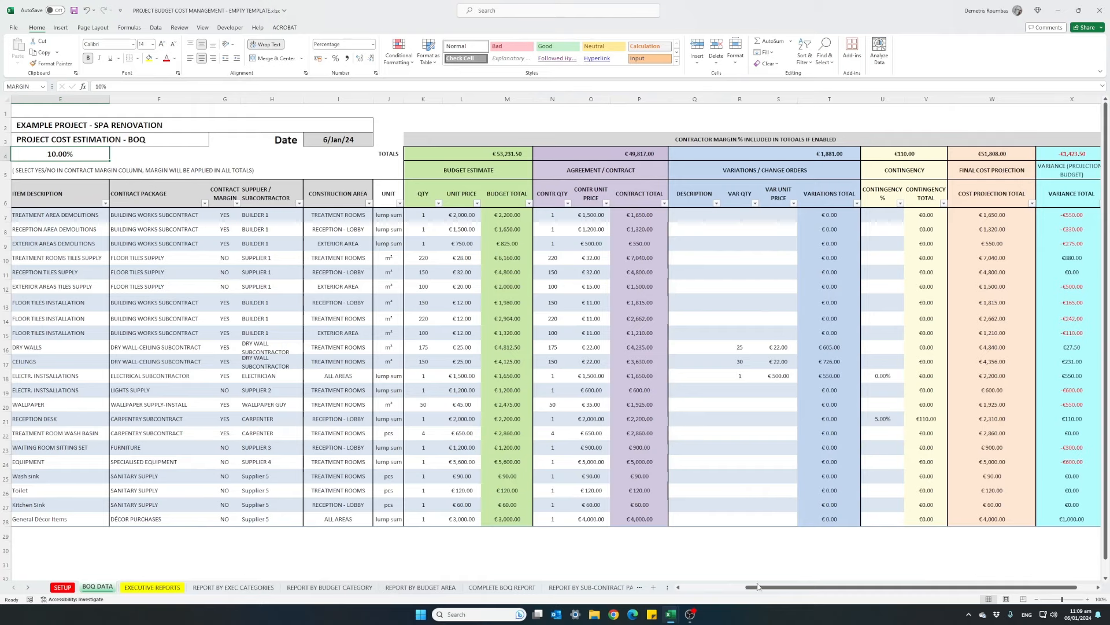
drag(796, 587, 814, 595)
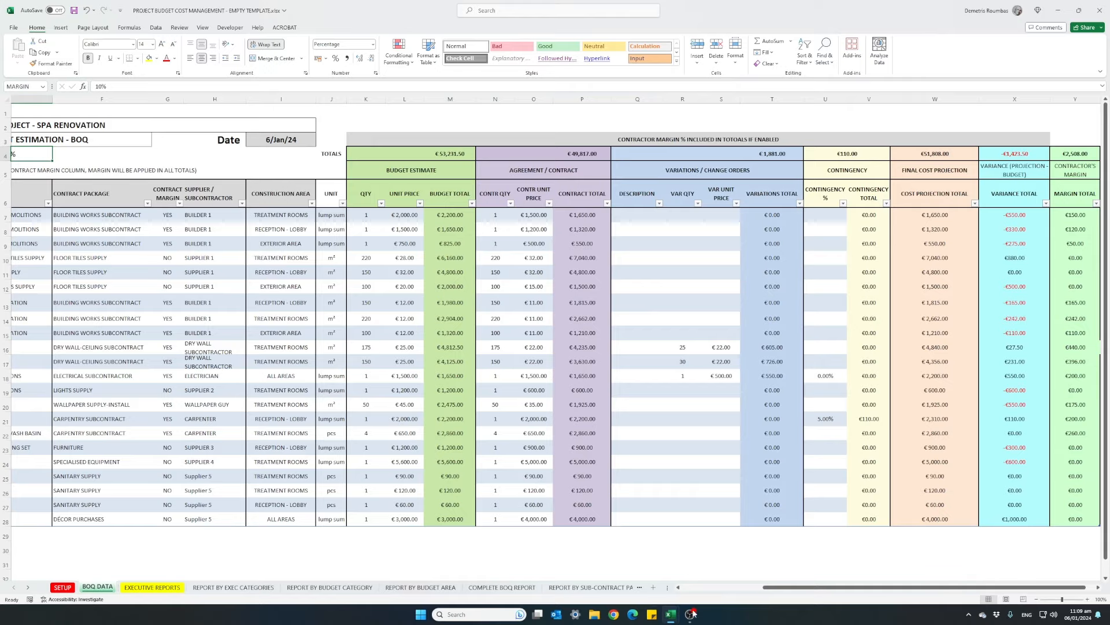
click(701, 589)
click(701, 588)
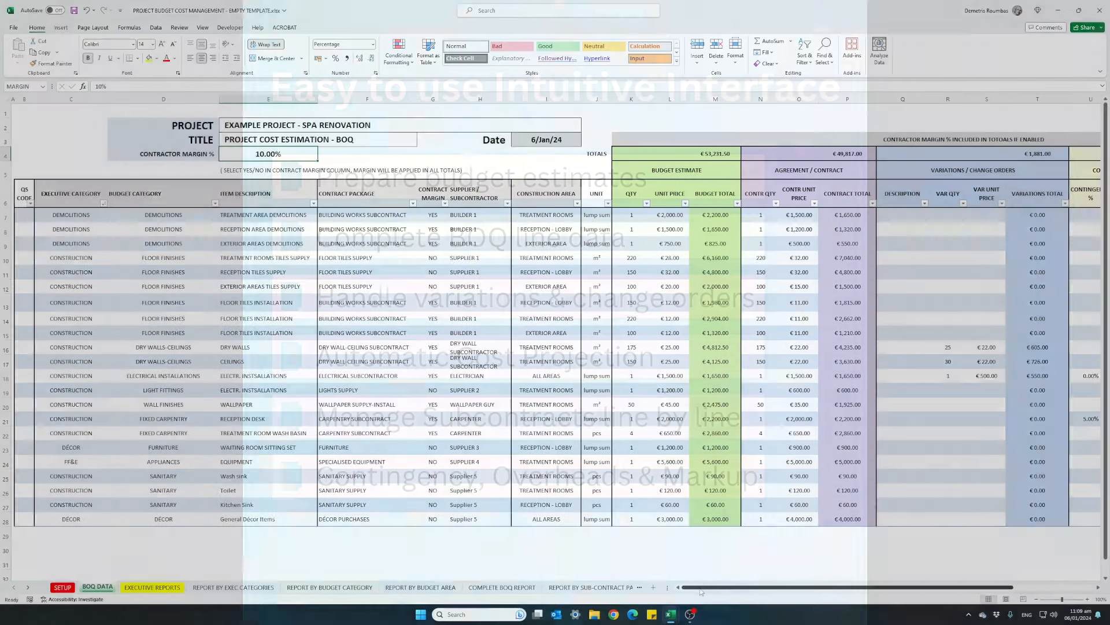